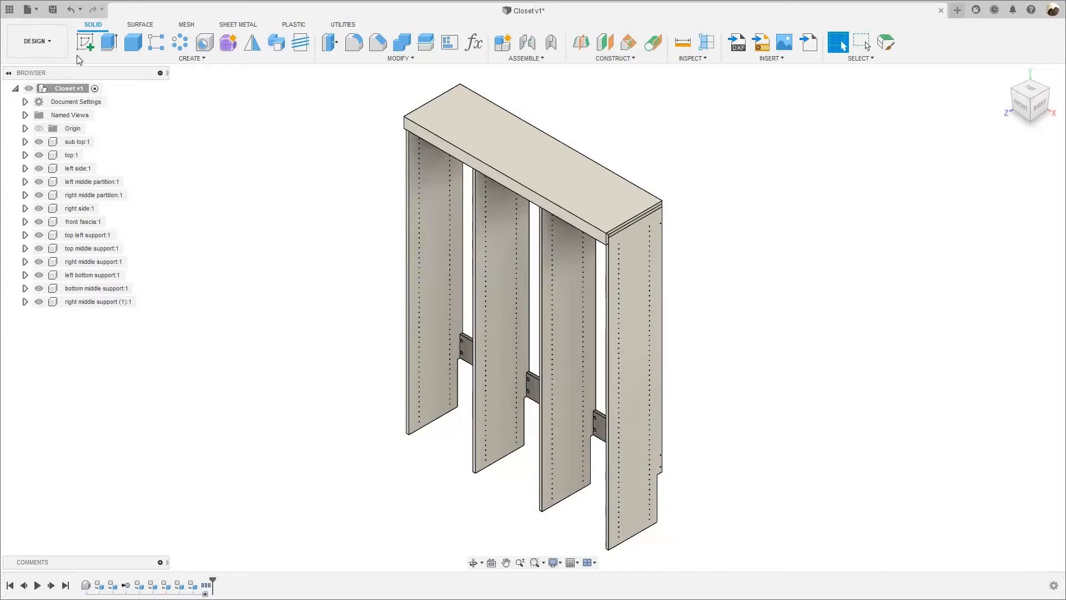
# Switch to the Manufacture workspace and look over the flat-laid closet parts, including the sub top and the partition.
pyautogui.click(38, 42)
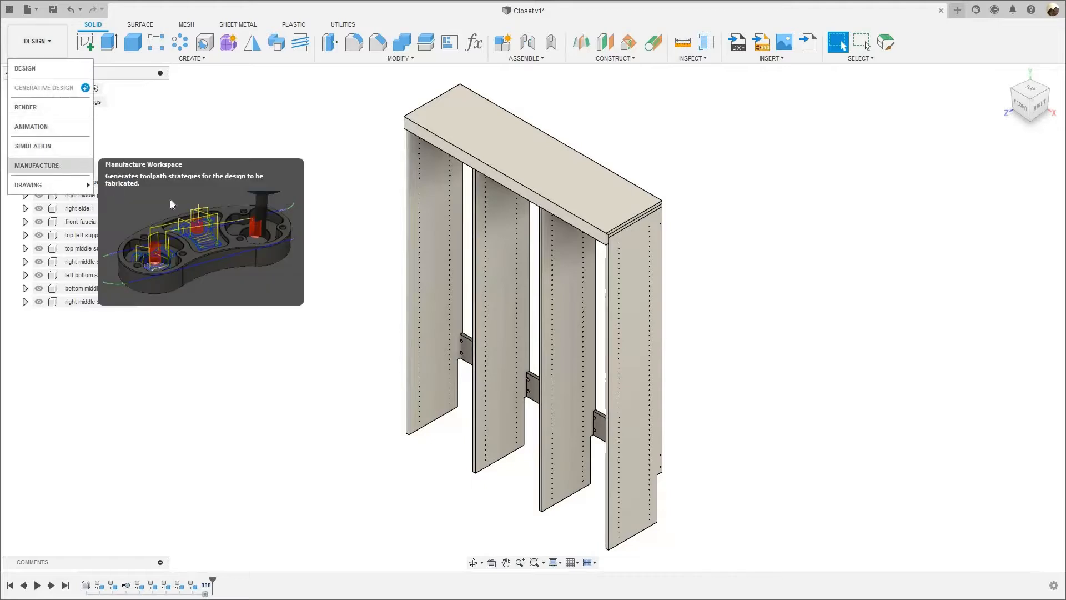
pyautogui.click(36, 166)
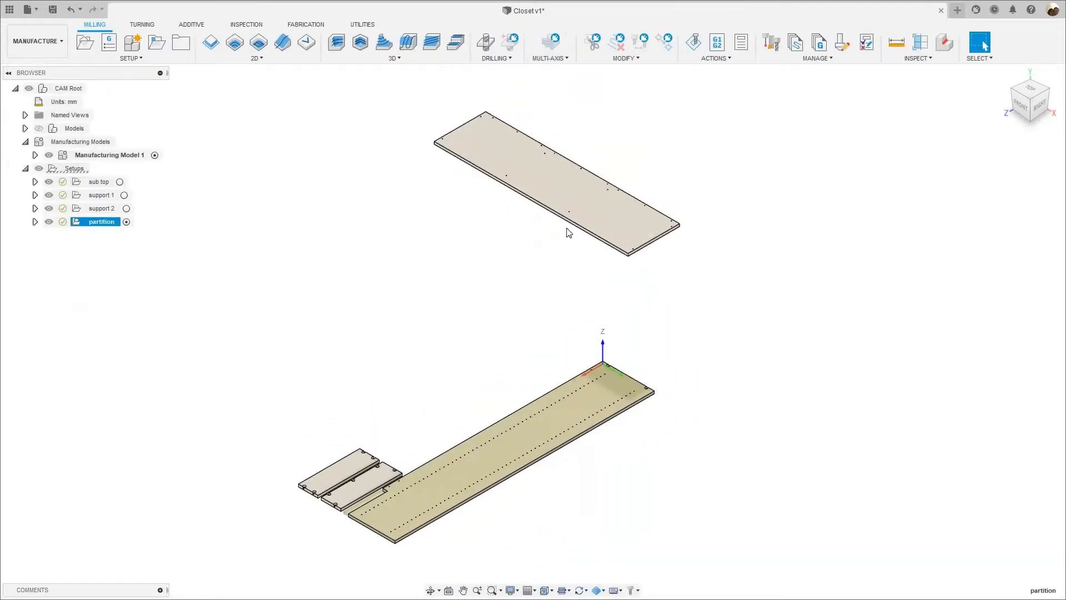
pyautogui.scroll(5, 666, 191)
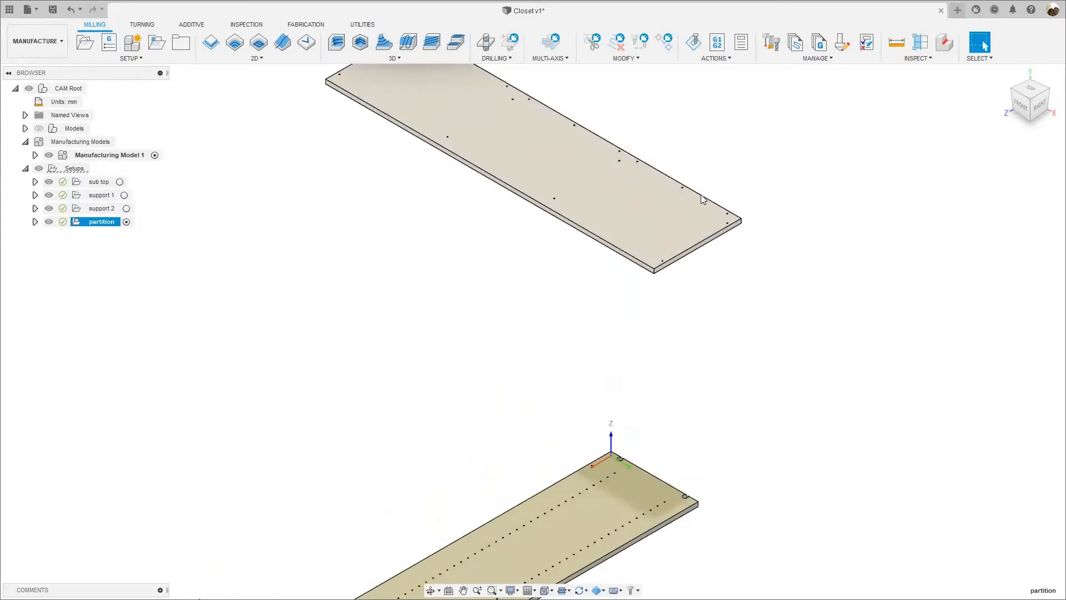
pyautogui.scroll(2, 699, 197)
pyautogui.scroll(-4, 588, 197)
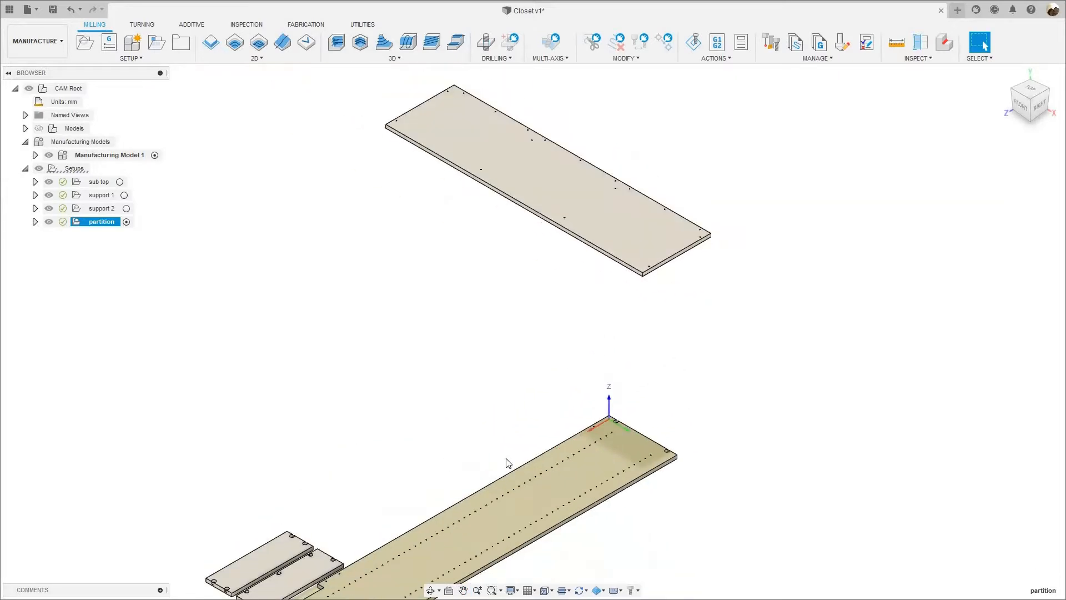
pyautogui.scroll(-1, 507, 464)
pyautogui.moveTo(506, 464); pyautogui.dragTo(541, 290, button='middle')
pyautogui.scroll(2, 519, 350)
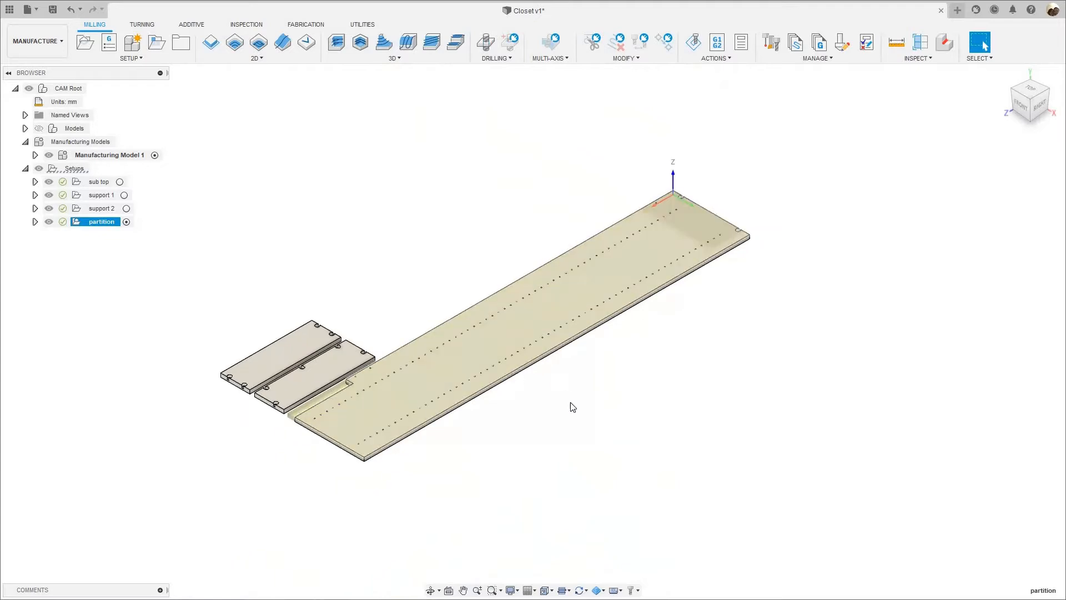
pyautogui.scroll(2, 572, 407)
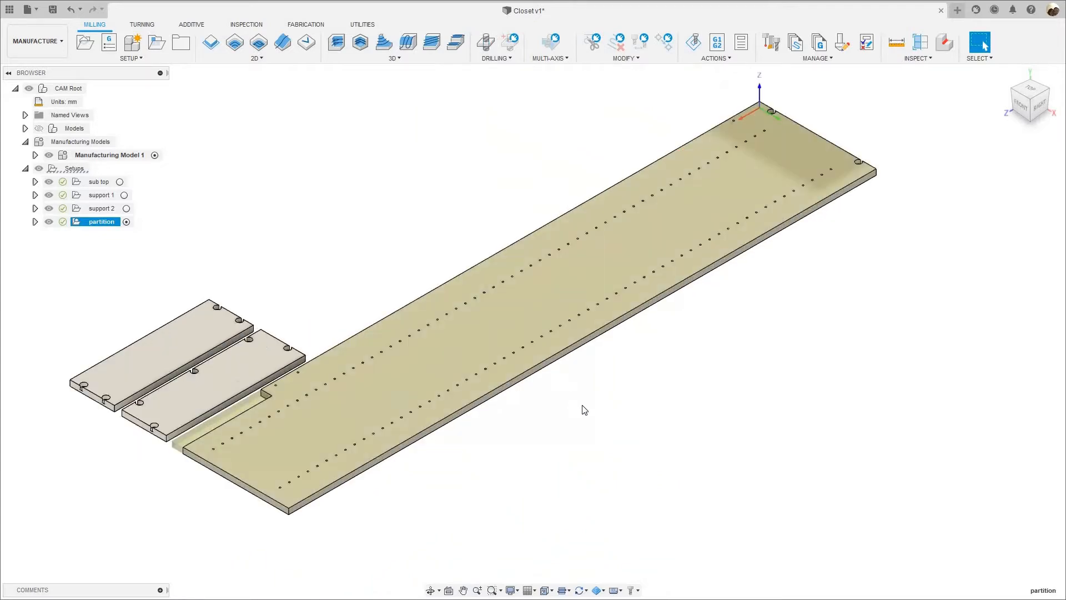
# Examine the rows of small holes and the larger connector holes at the origin end of the partition.
pyautogui.moveTo(486, 441); pyautogui.dragTo(507, 427, button='middle')
pyautogui.scroll(-2, 507, 427)
pyautogui.moveTo(522, 380); pyautogui.dragTo(519, 379, button='middle')
pyautogui.scroll(2, 513, 357)
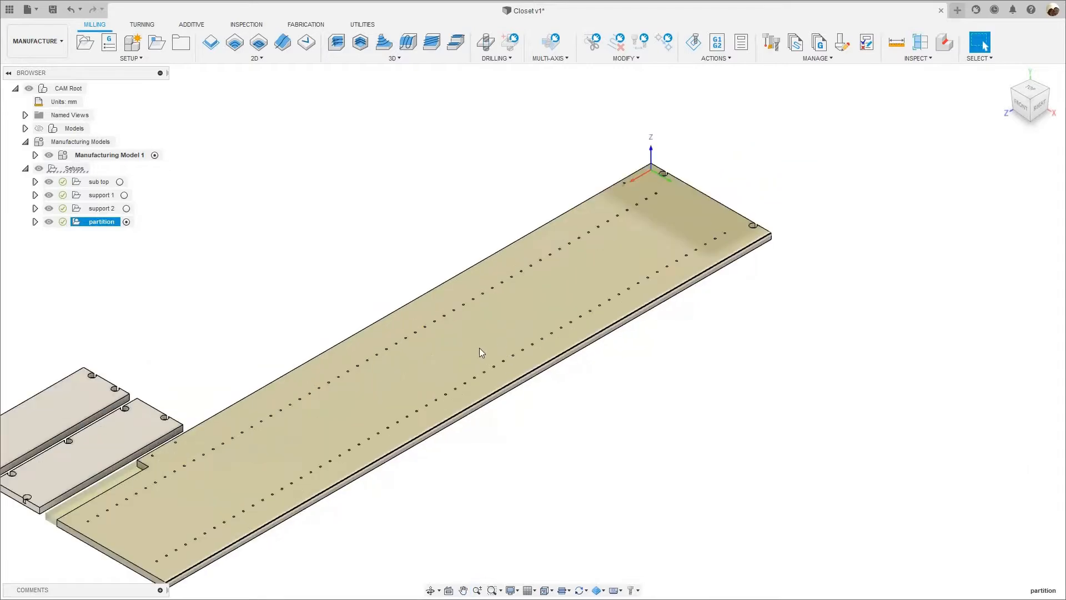
pyautogui.scroll(-1, 657, 353)
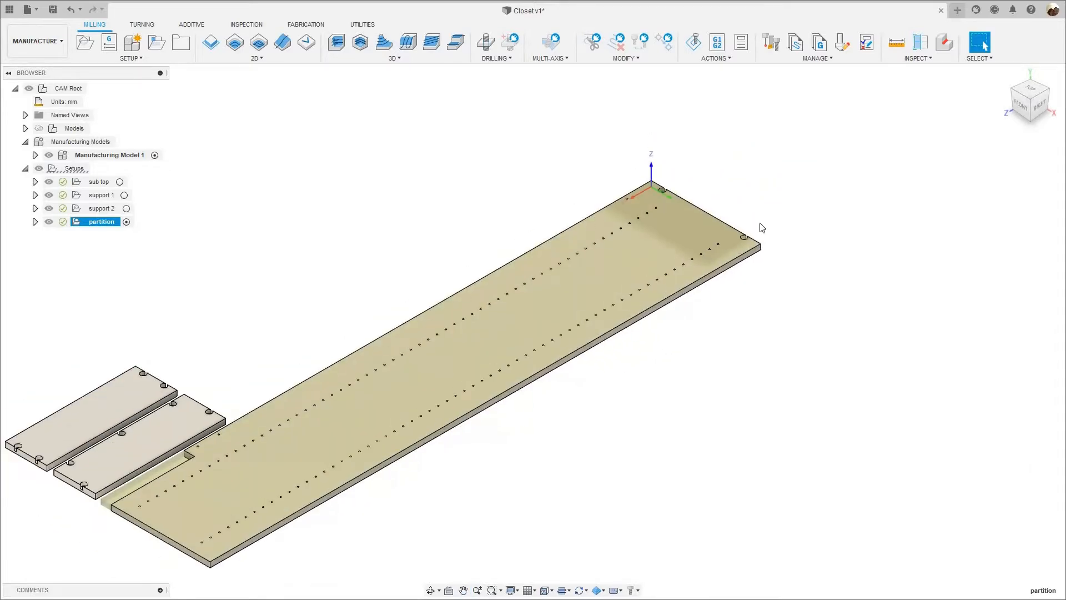
pyautogui.scroll(5, 762, 228)
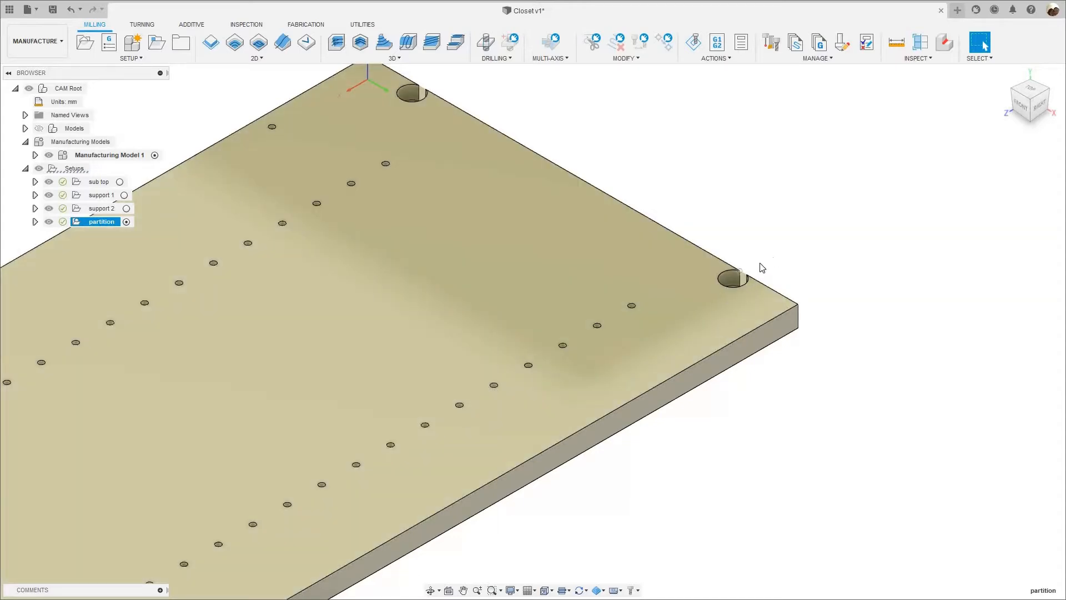
pyautogui.scroll(3, 722, 284)
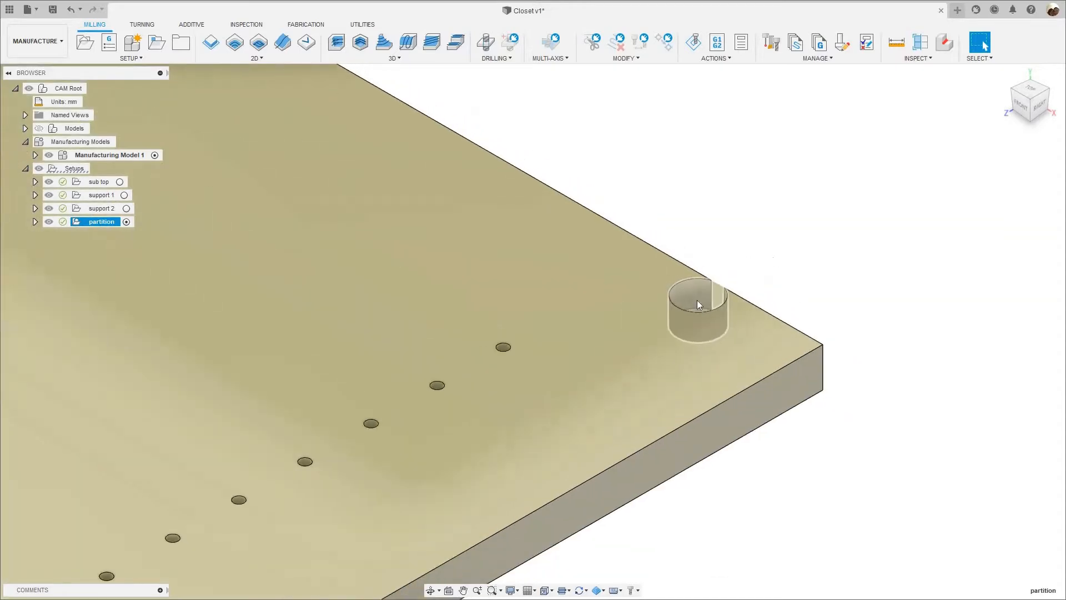
pyautogui.scroll(-8, 701, 298)
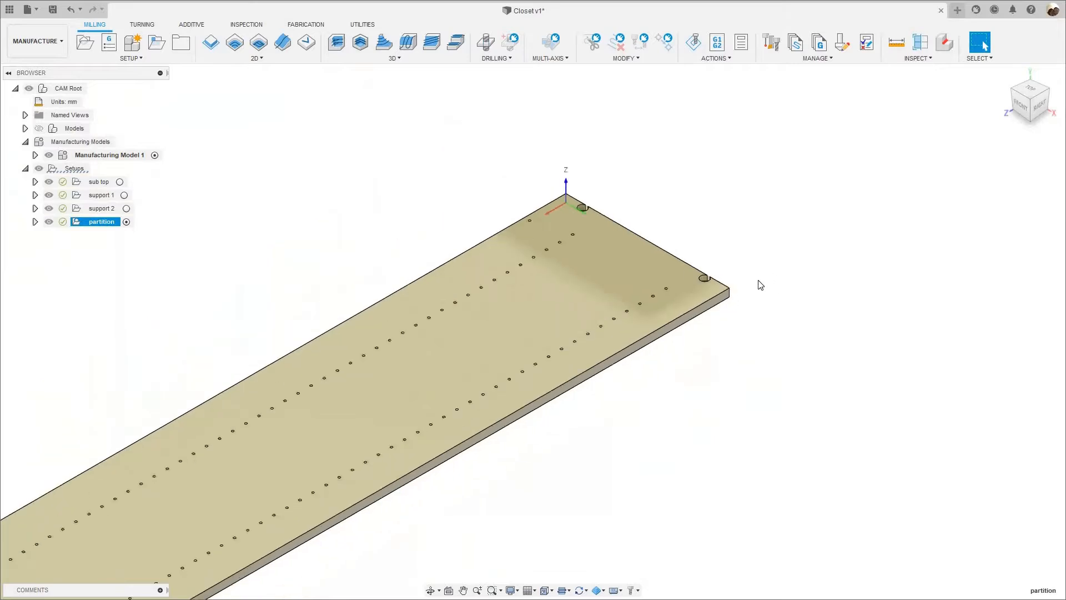
pyautogui.scroll(-6, 761, 285)
pyautogui.scroll(-1, 84, 487)
# Examine the connector pockets on the two support pieces beside the notched end of the partition.
pyautogui.moveTo(83, 488); pyautogui.dragTo(285, 369, button='middle')
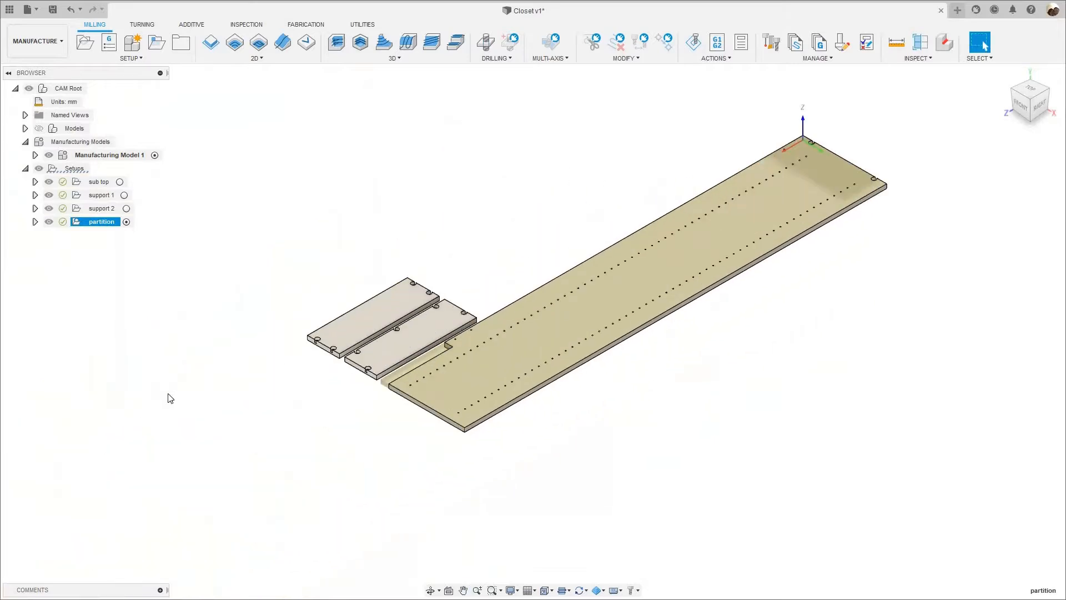
pyautogui.scroll(3, 309, 348)
pyautogui.scroll(2, 336, 354)
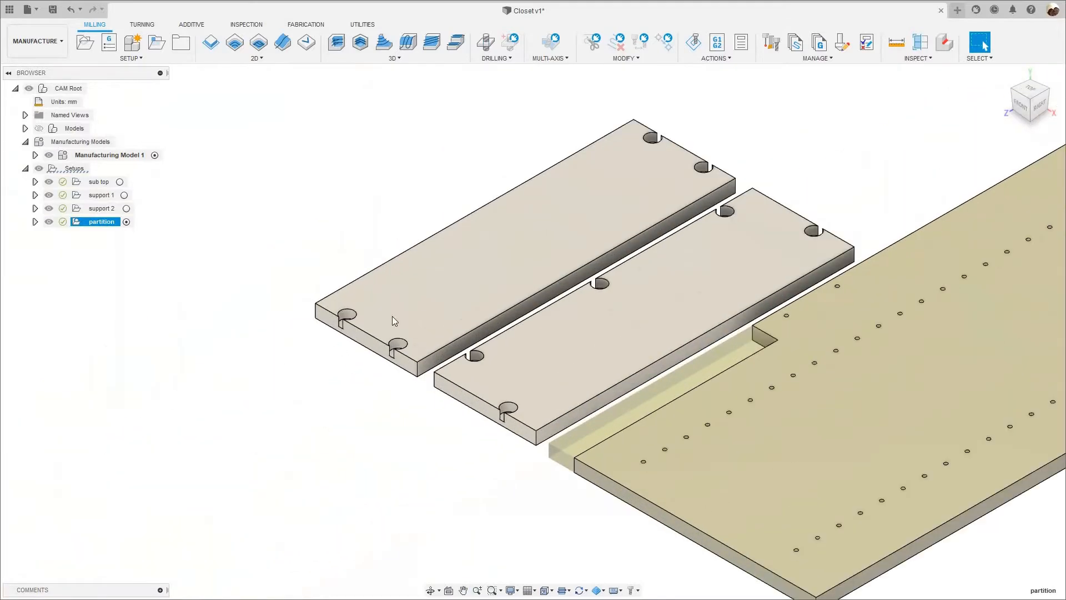
pyautogui.scroll(-1, 295, 344)
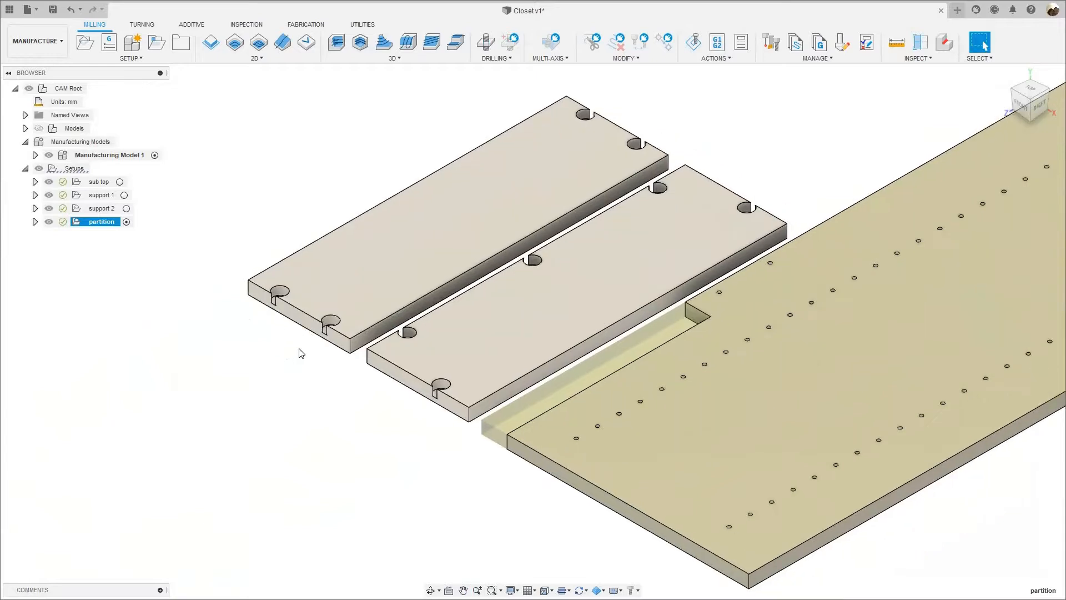
pyautogui.scroll(-1, 484, 348)
pyautogui.scroll(-6, 315, 349)
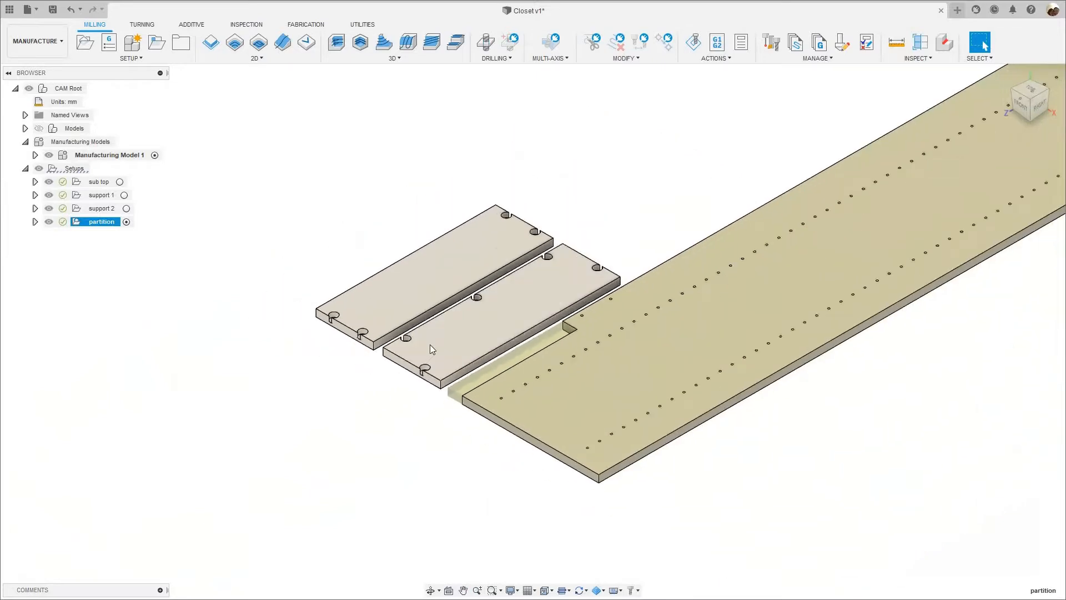
pyautogui.moveTo(379, 299); pyautogui.dragTo(393, 312, button='middle')
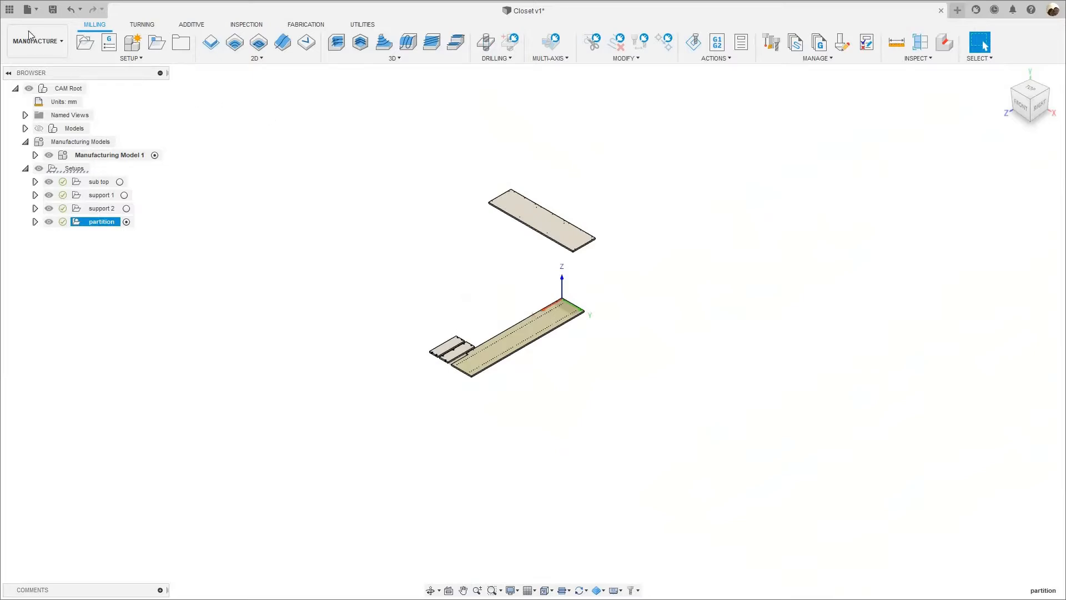
# Return to the Design workspace and show the whole closet in the home view.
pyautogui.click(42, 49)
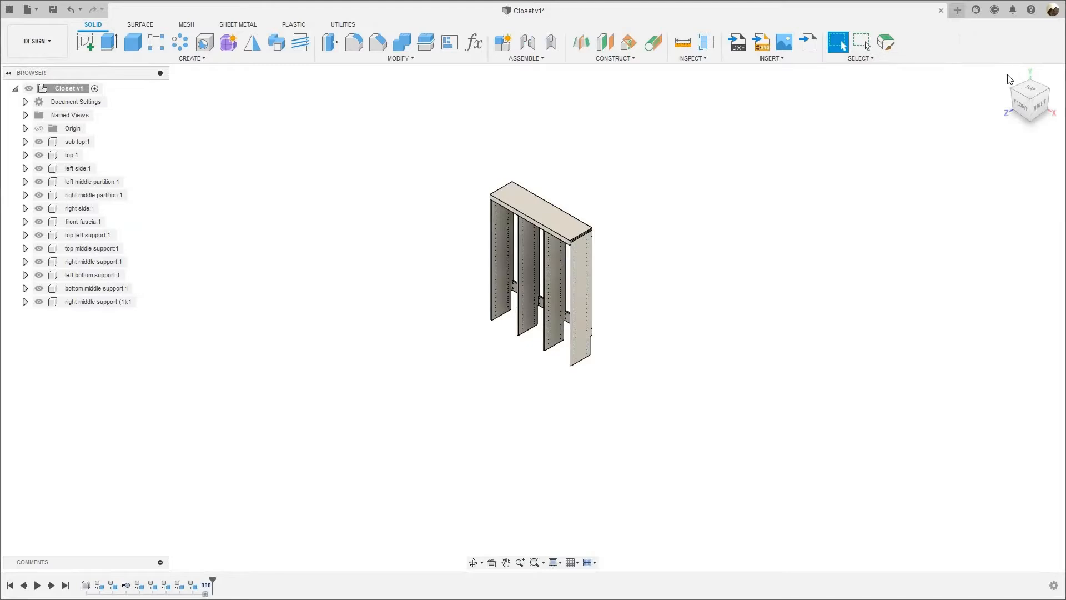
pyautogui.click(1008, 76)
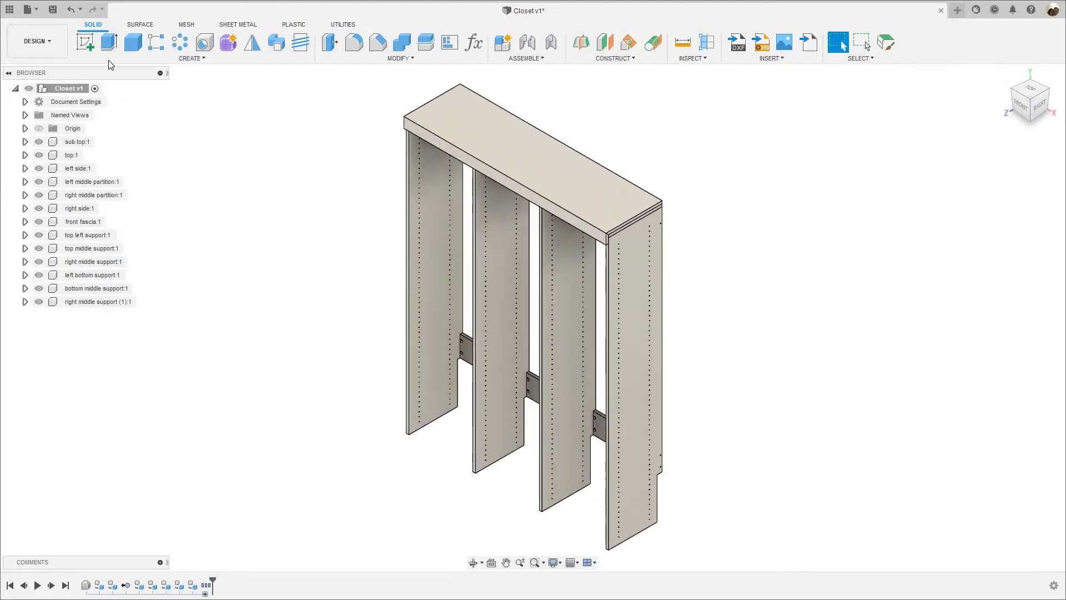
# Review the Closet file's history, uses, used-in references and drawings in the TUTORIALS project folder.
pyautogui.click(9, 9)
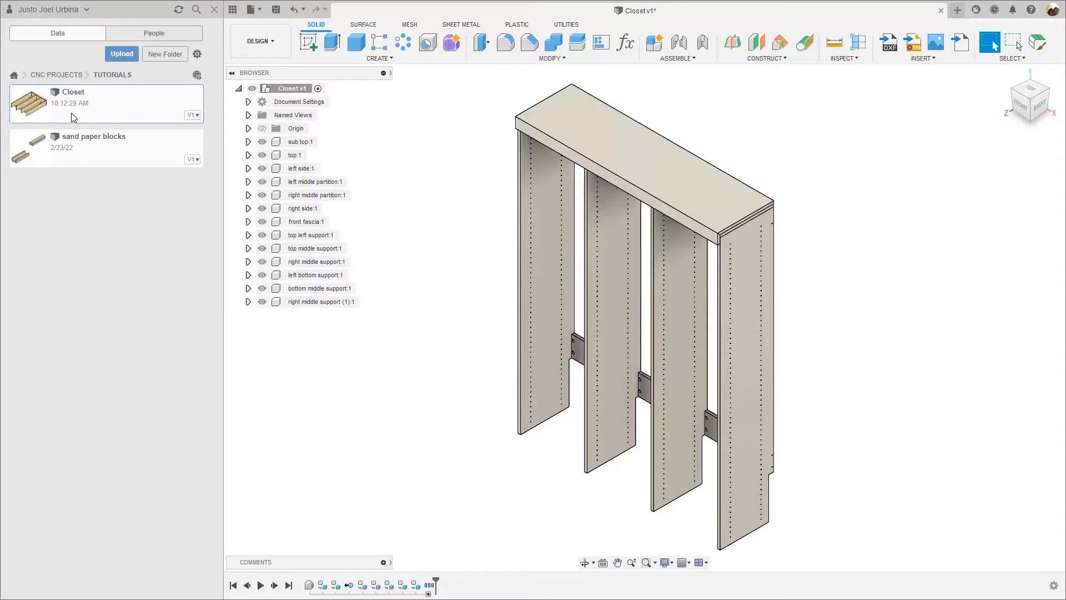
pyautogui.click(196, 115)
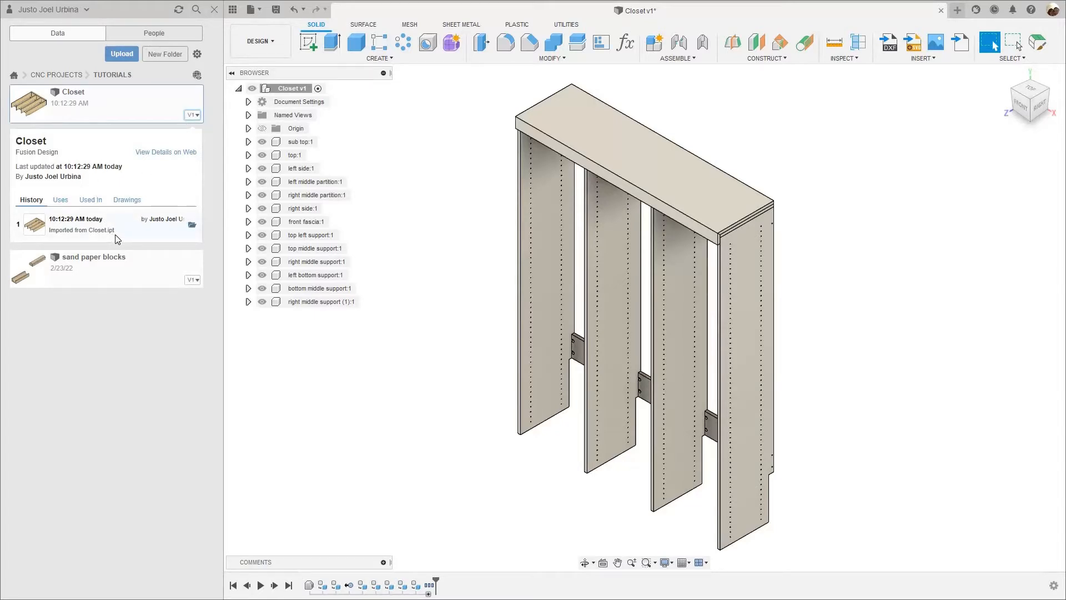
pyautogui.click(61, 201)
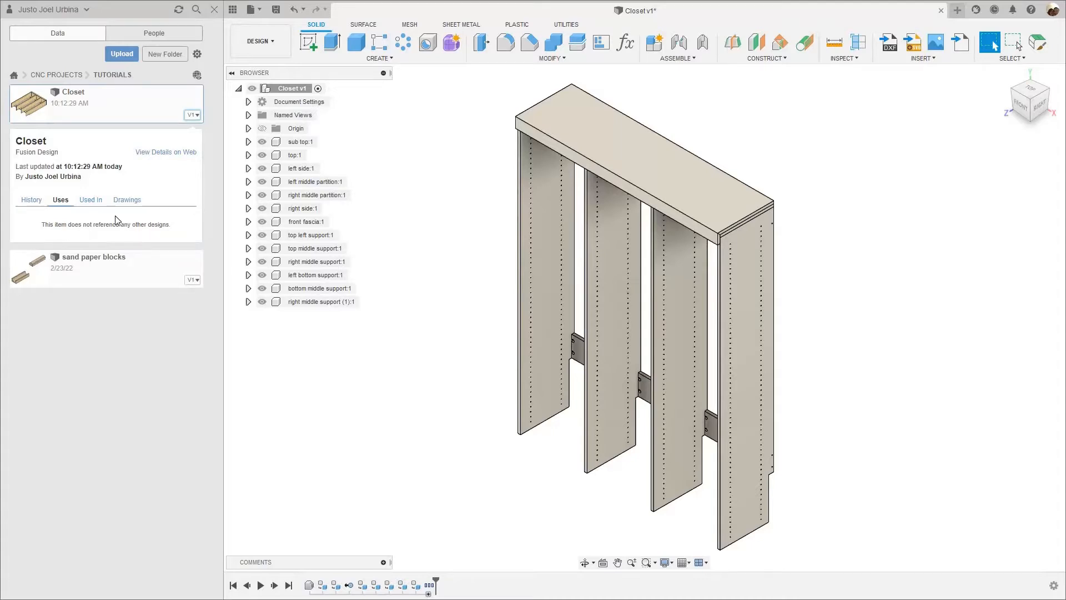
pyautogui.click(86, 202)
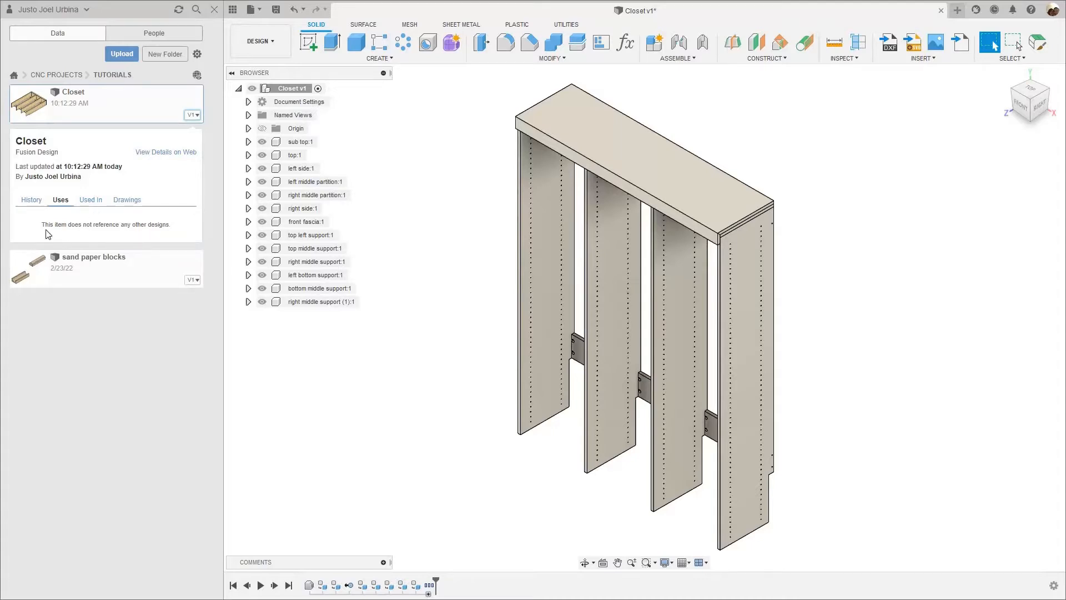
pyautogui.click(127, 204)
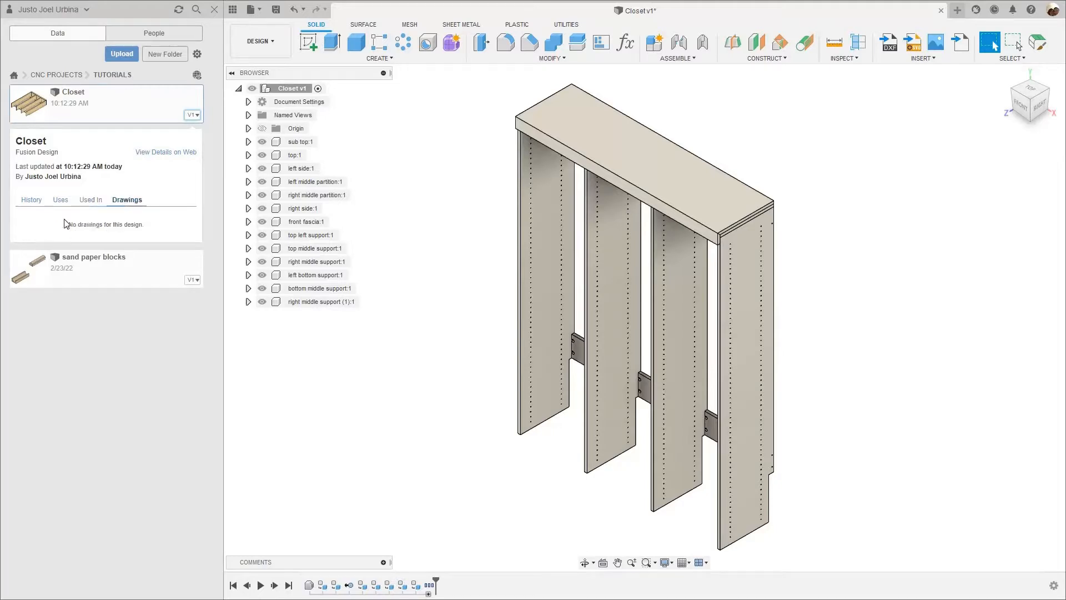
pyautogui.click(38, 201)
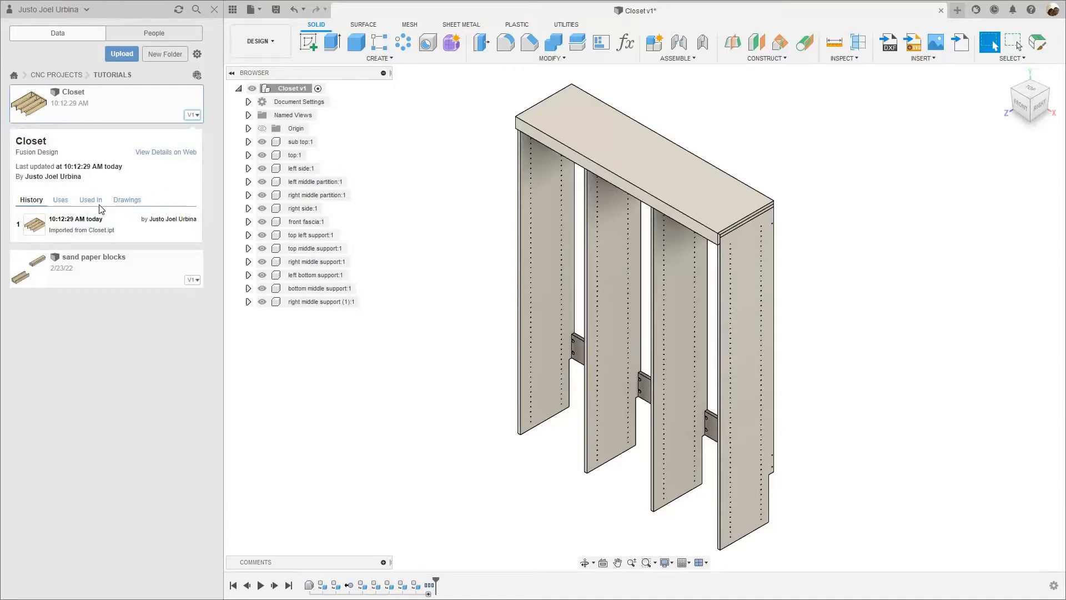
# Open the imported Closet design from version 1 in its file history and hide the project file list.
pyautogui.moveTo(53, 234)
pyautogui.click(232, 11)
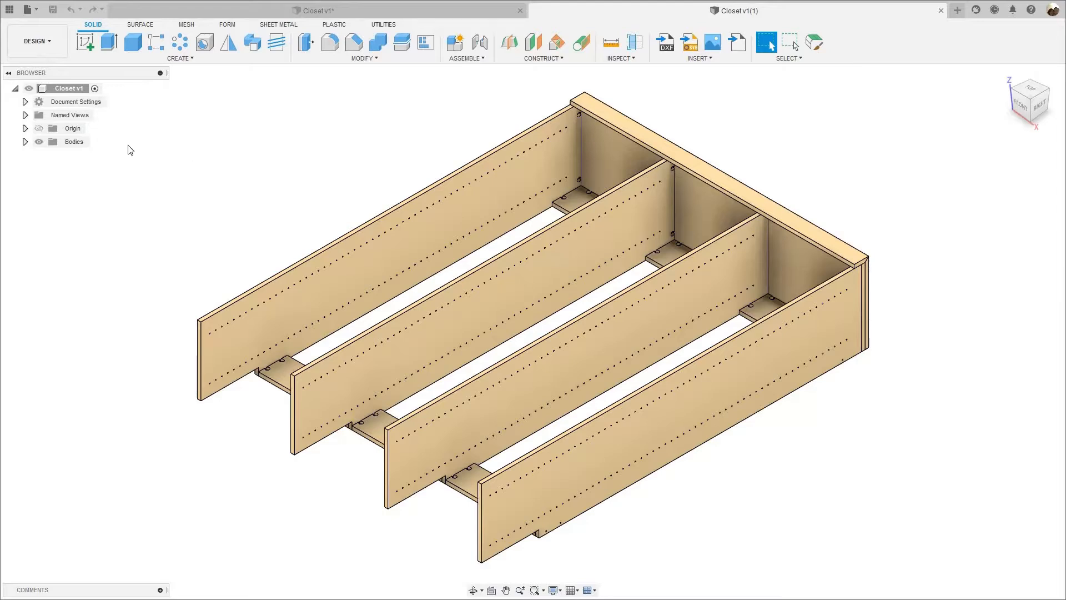
# Turn on design history capture for the imported Closet design.
pyautogui.click(64, 88)
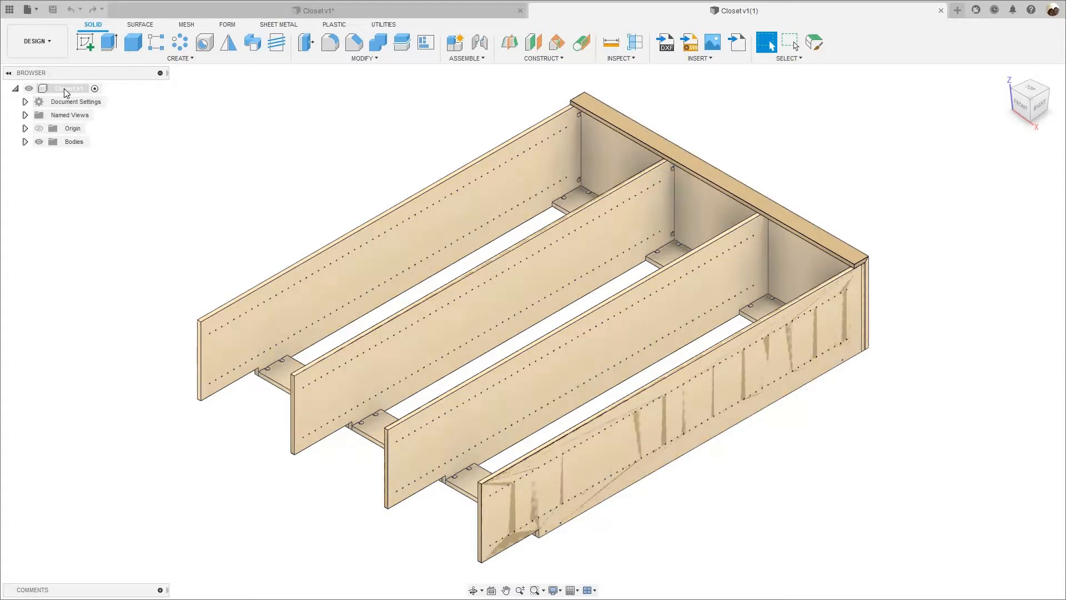
pyautogui.rightClick(65, 89)
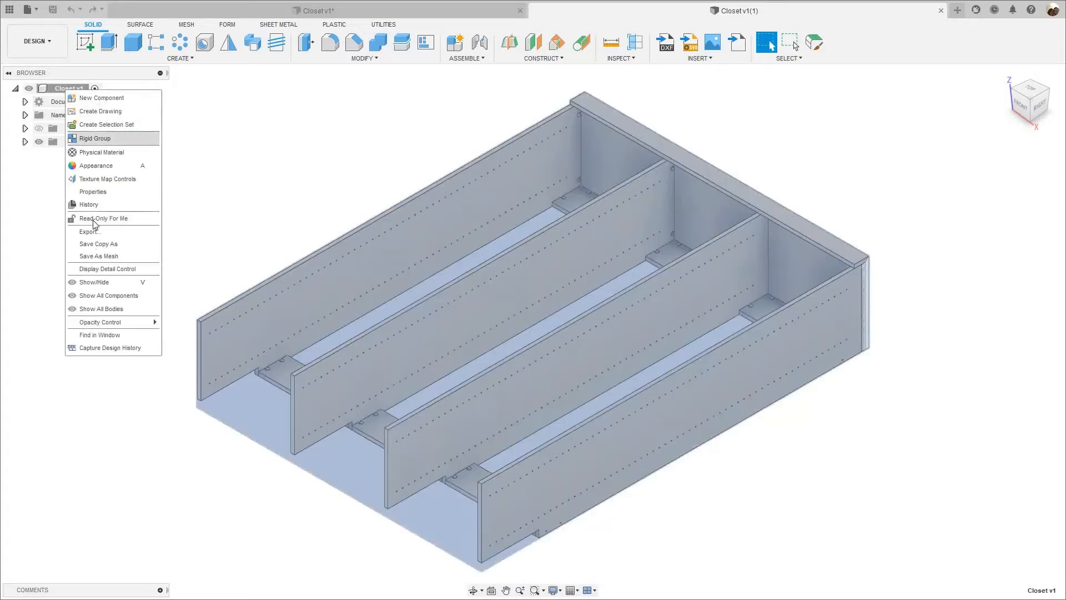
pyautogui.click(105, 348)
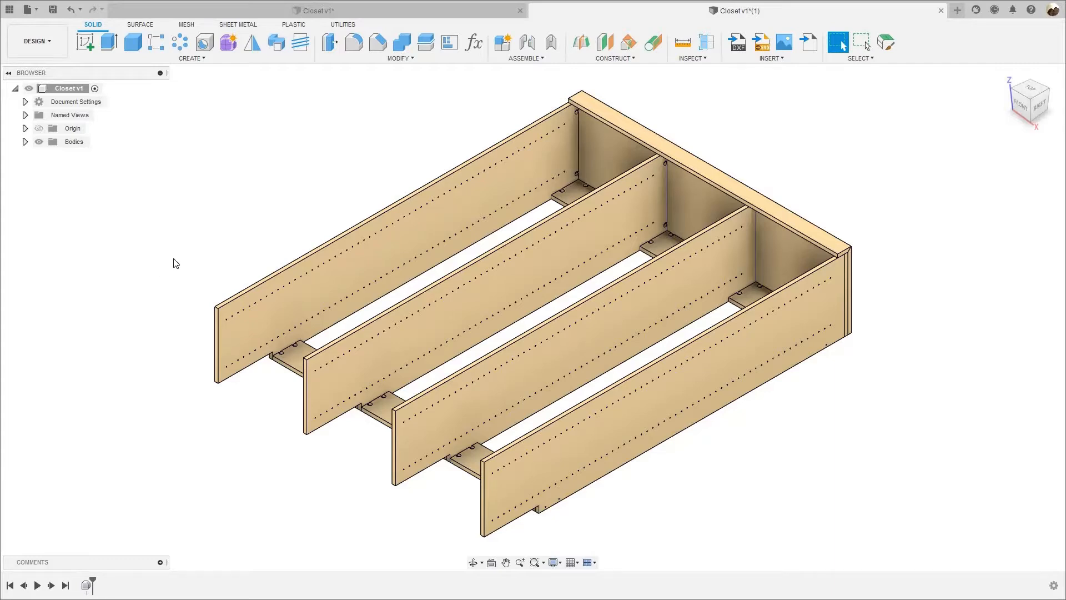
# Rotate all the closet bodies 90 degrees about the X axis so the closet stands upright.
pyautogui.scroll(-5, 591, 416)
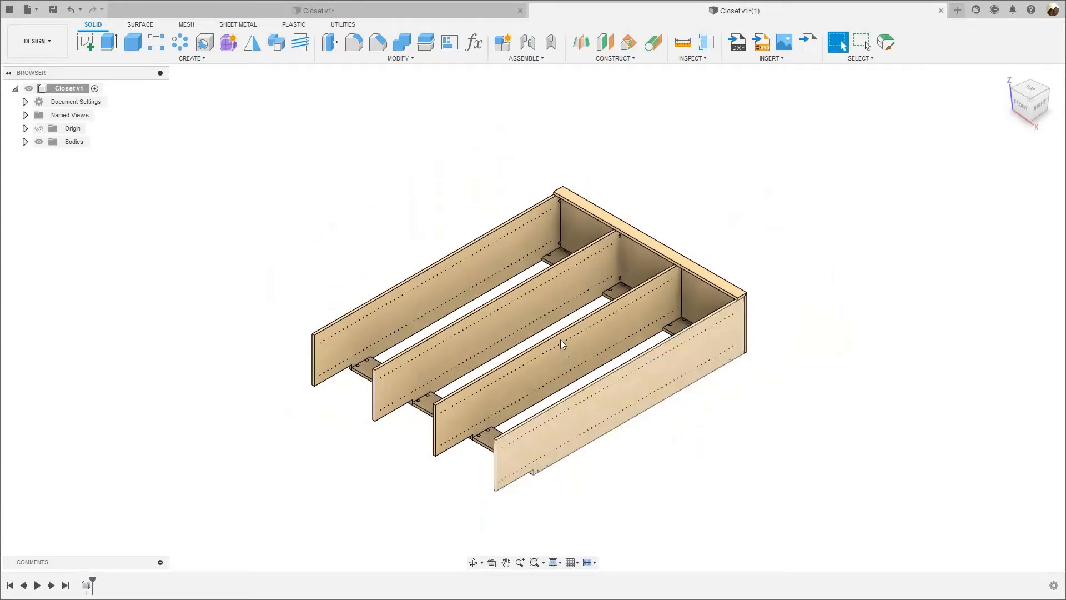
pyautogui.moveTo(254, 98); pyautogui.dragTo(692, 472)
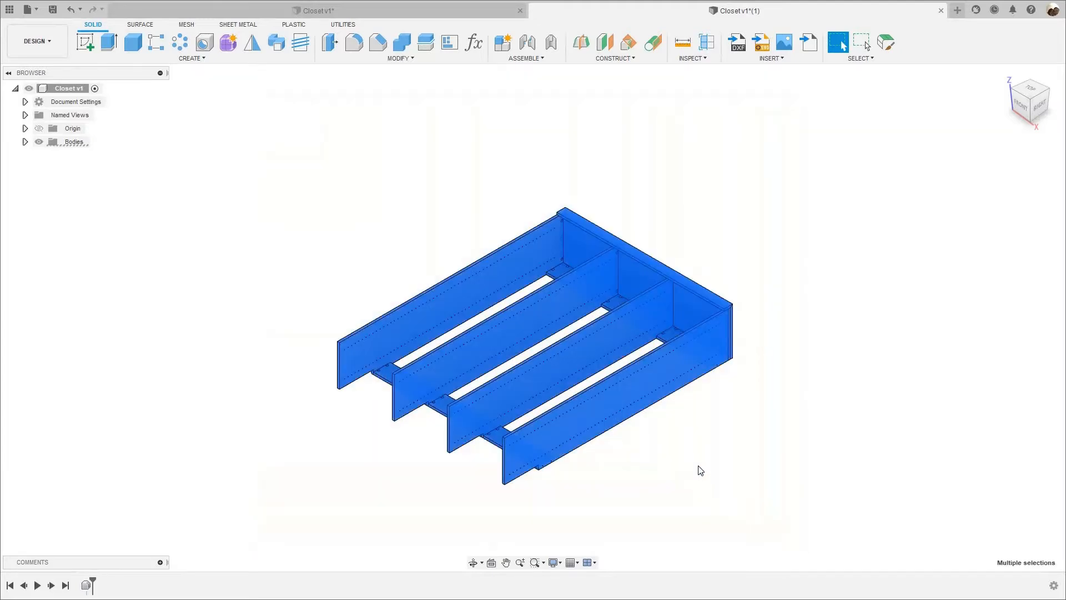
pyautogui.rightClick(701, 471)
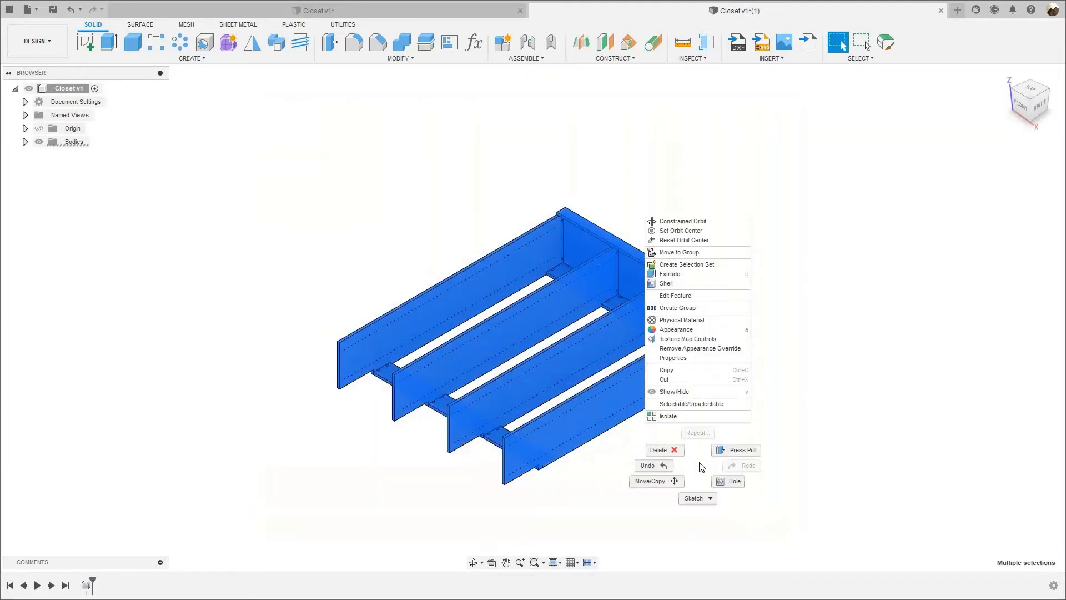
pyautogui.click(656, 481)
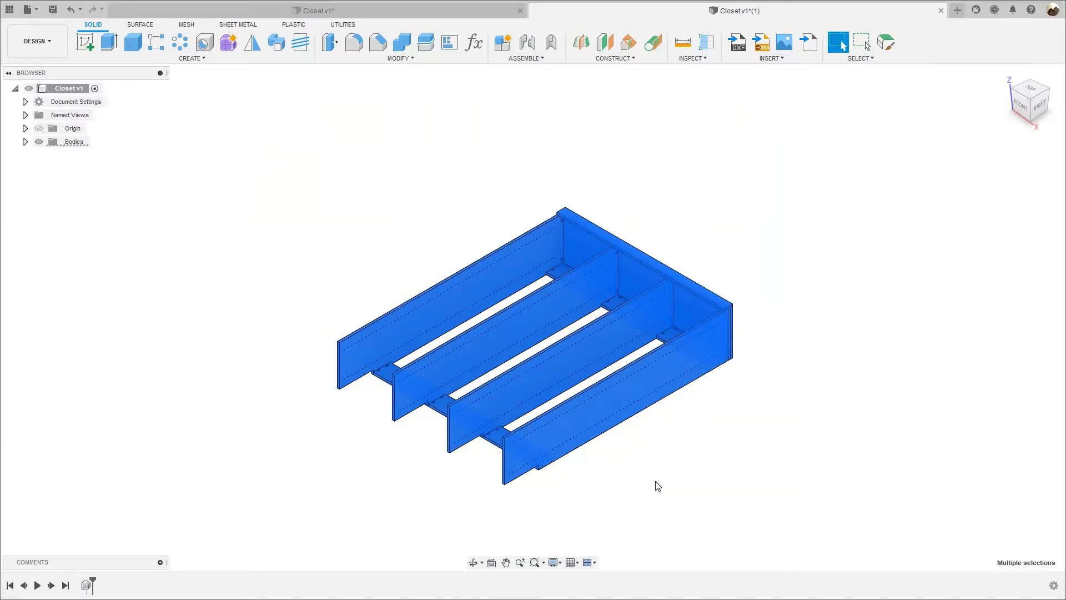
pyautogui.scroll(3, 561, 454)
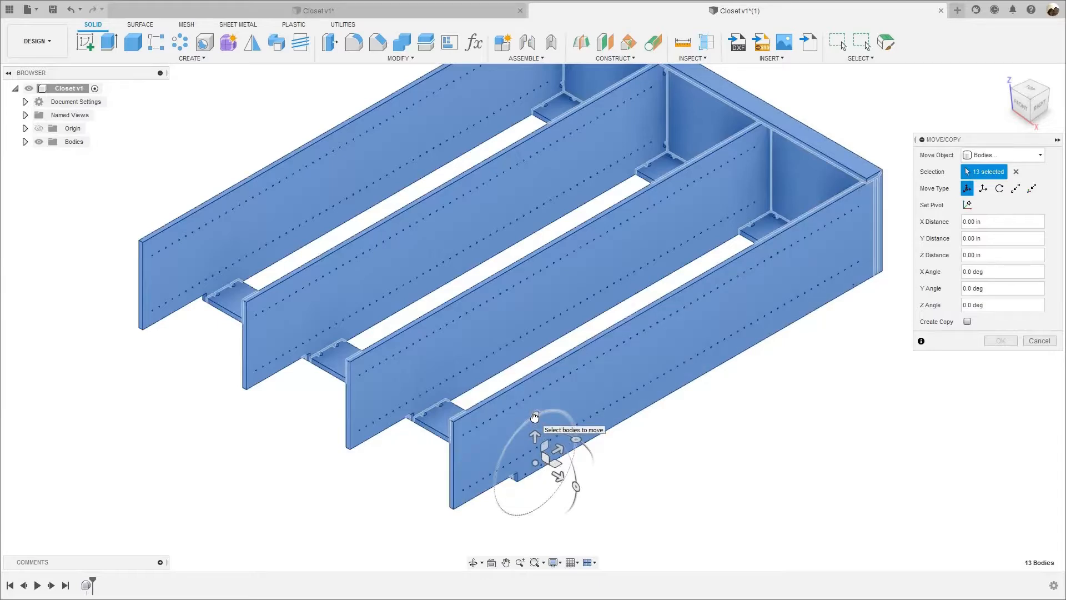
pyautogui.click(535, 417)
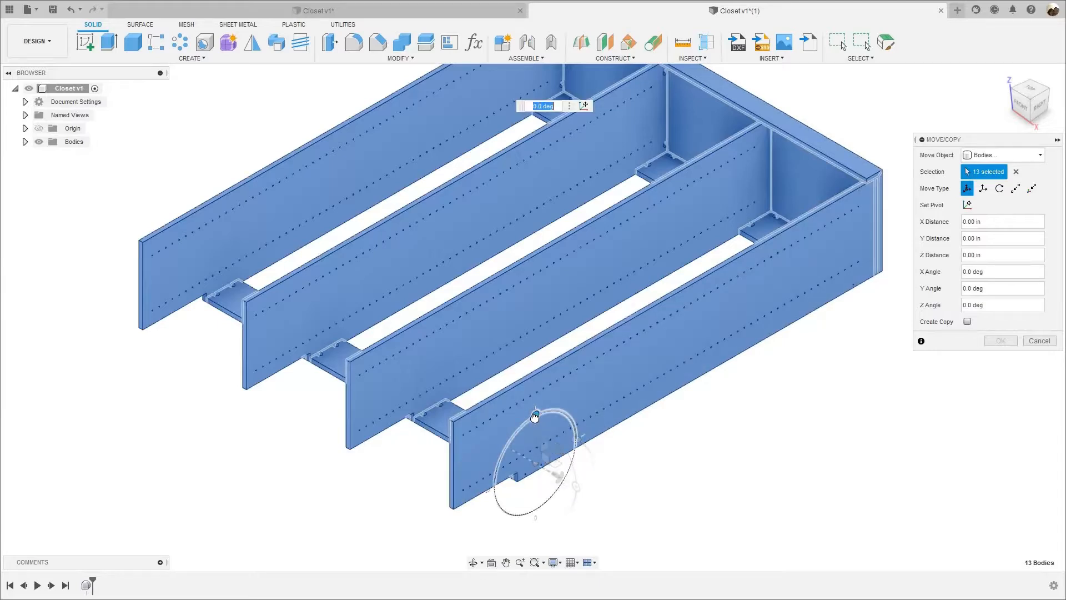
pyautogui.moveTo(535, 416); pyautogui.dragTo(593, 465)
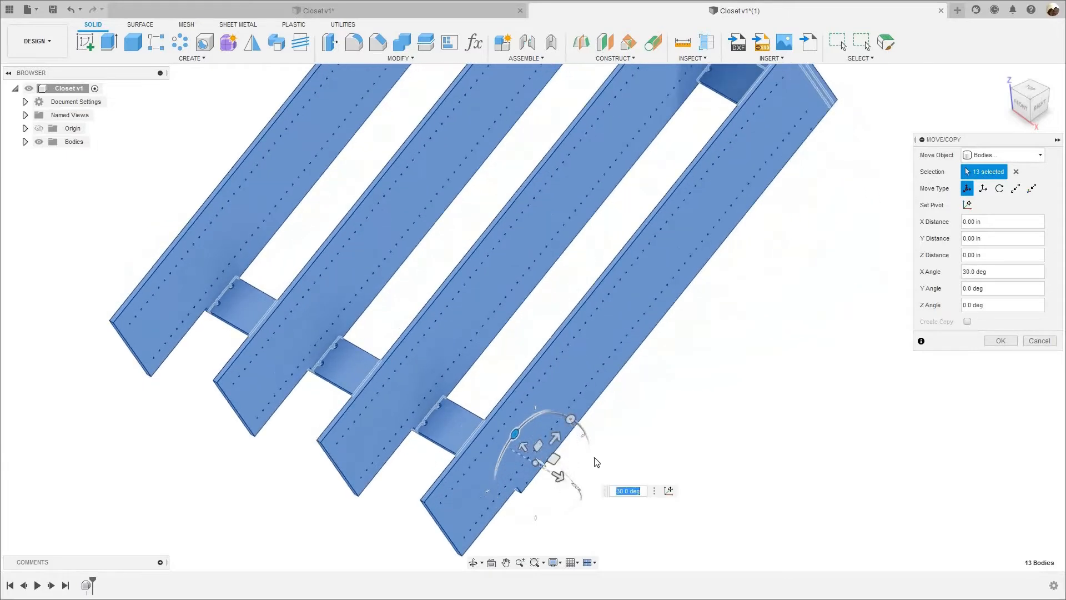
pyautogui.write('90')
pyautogui.press('Return')
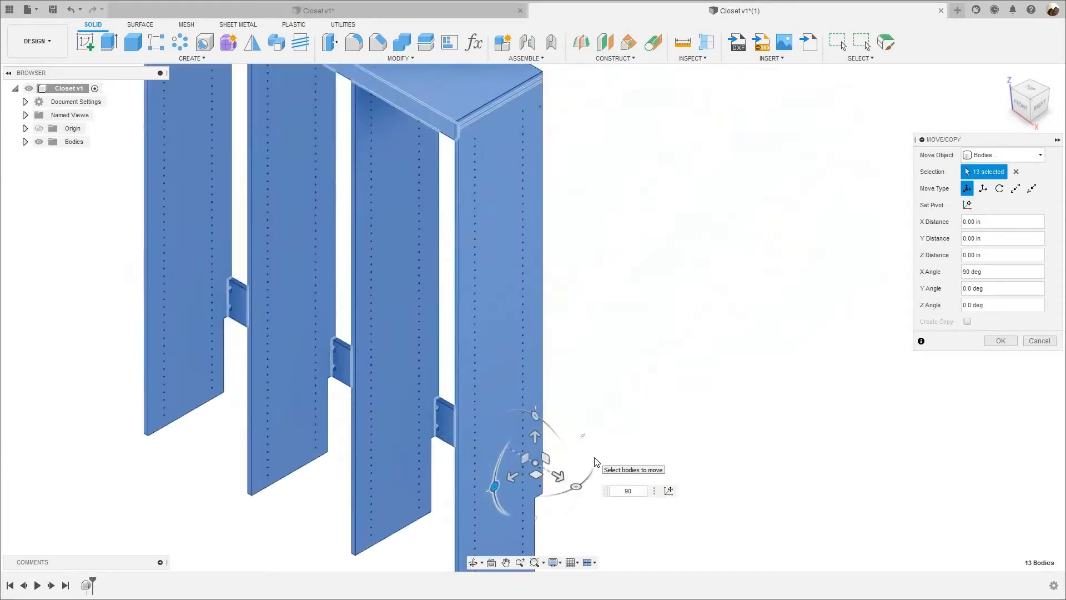
pyautogui.scroll(-1, 618, 360)
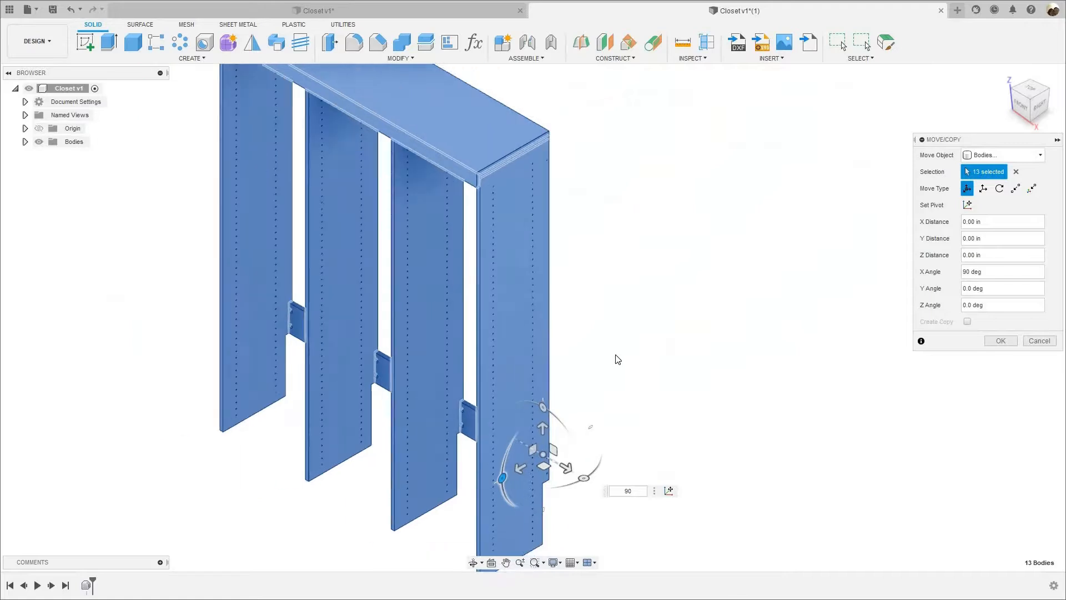
pyautogui.scroll(-1, 617, 360)
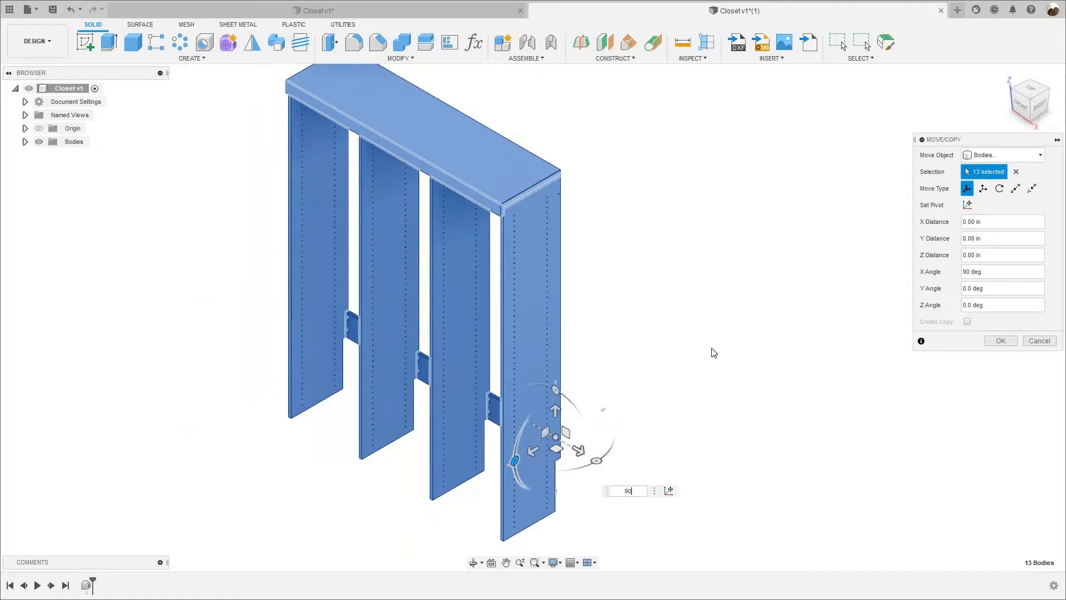
pyautogui.click(1004, 341)
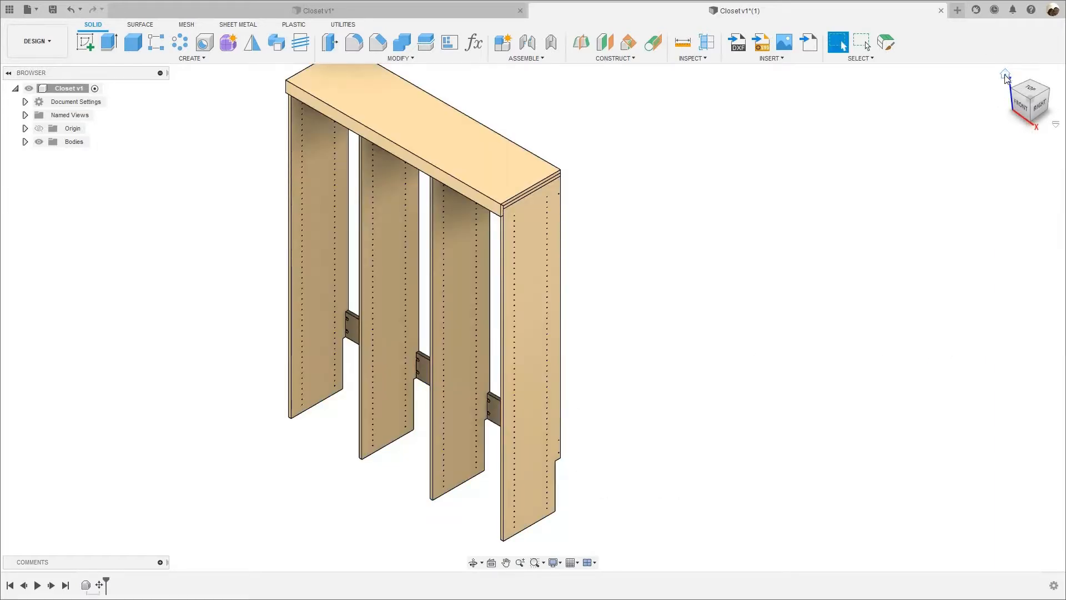
# Check the closet's orientation in the front, right, top and bottom views, ending in the home view.
pyautogui.click(1005, 78)
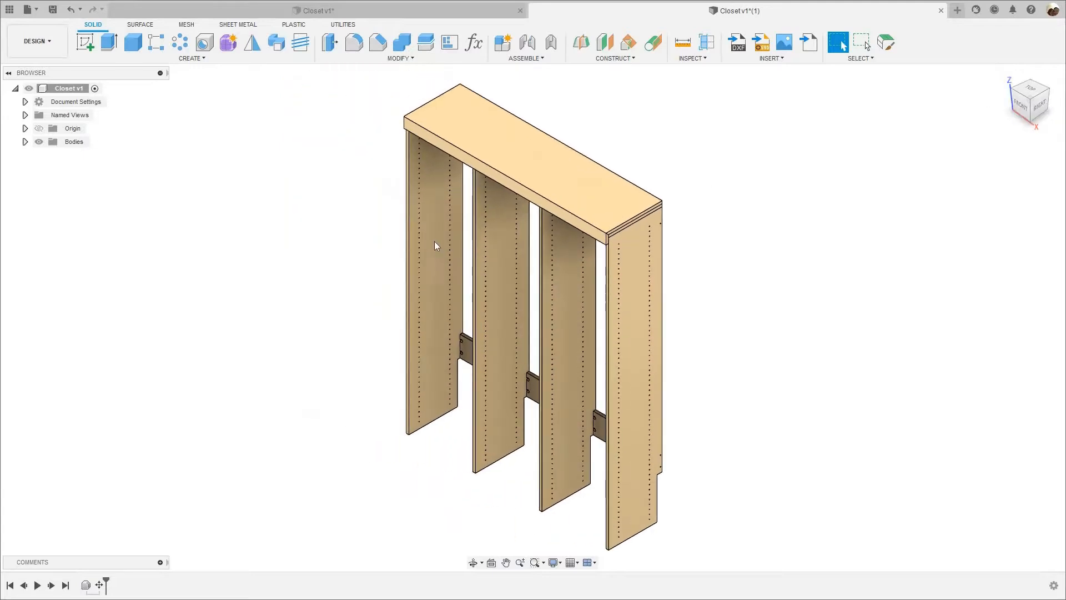
pyautogui.click(1024, 109)
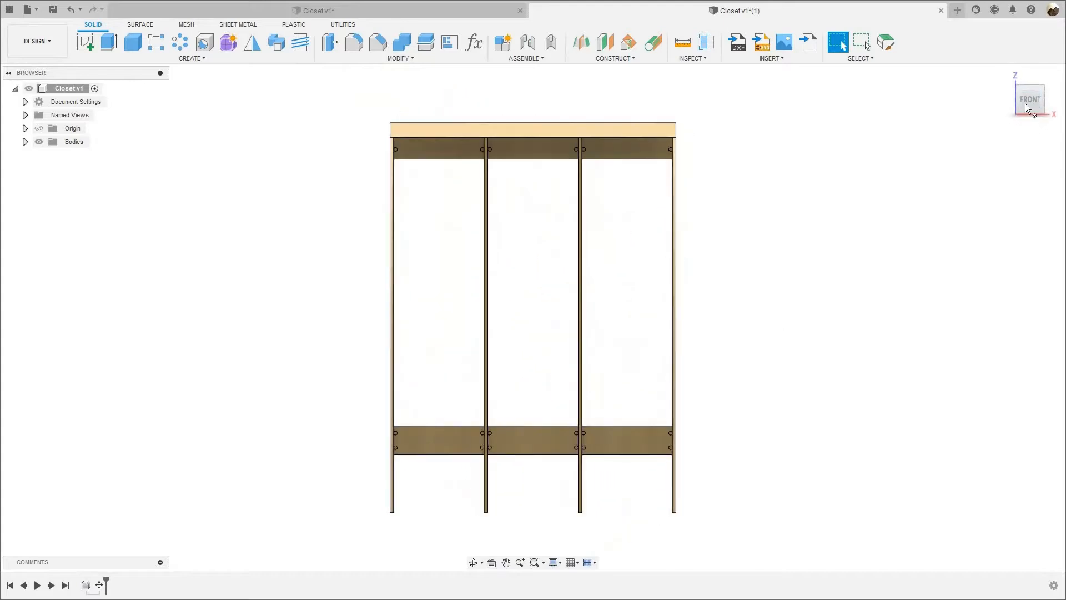
pyautogui.click(1049, 99)
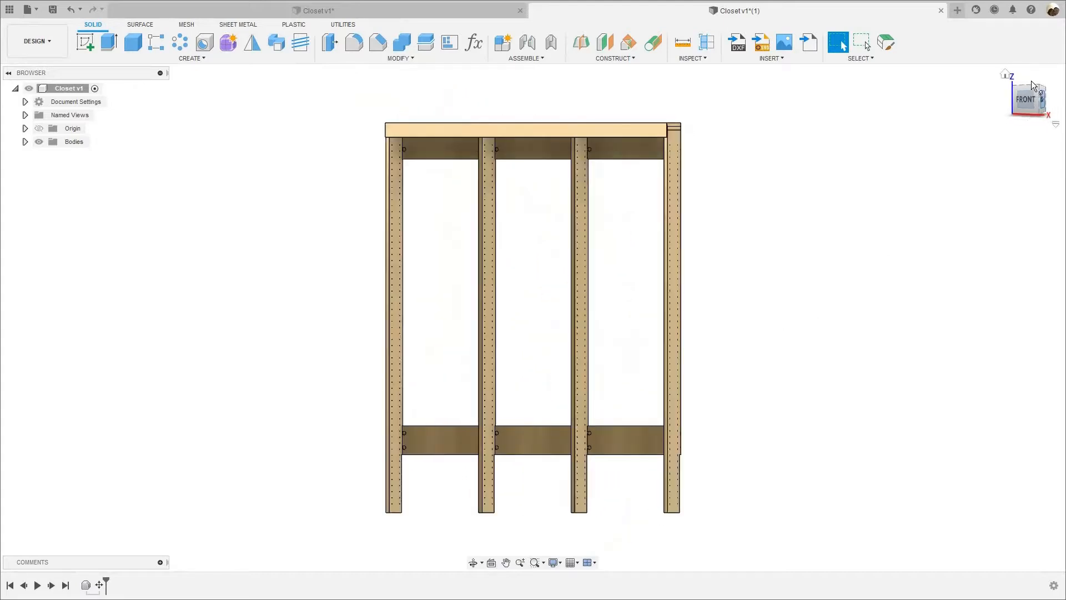
pyautogui.click(1031, 82)
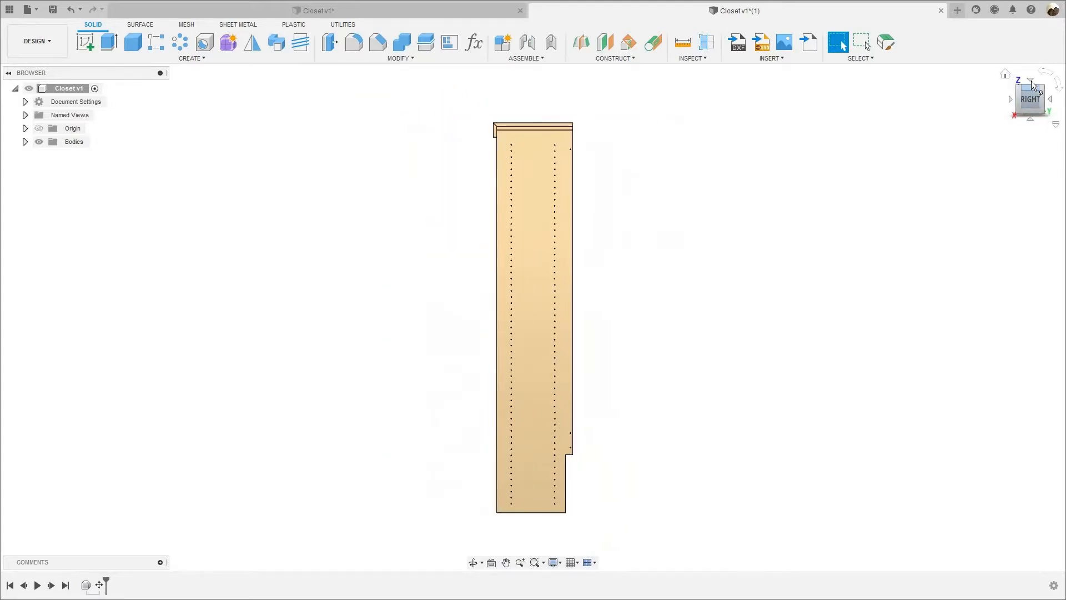
pyautogui.click(1032, 119)
pyautogui.click(1030, 119)
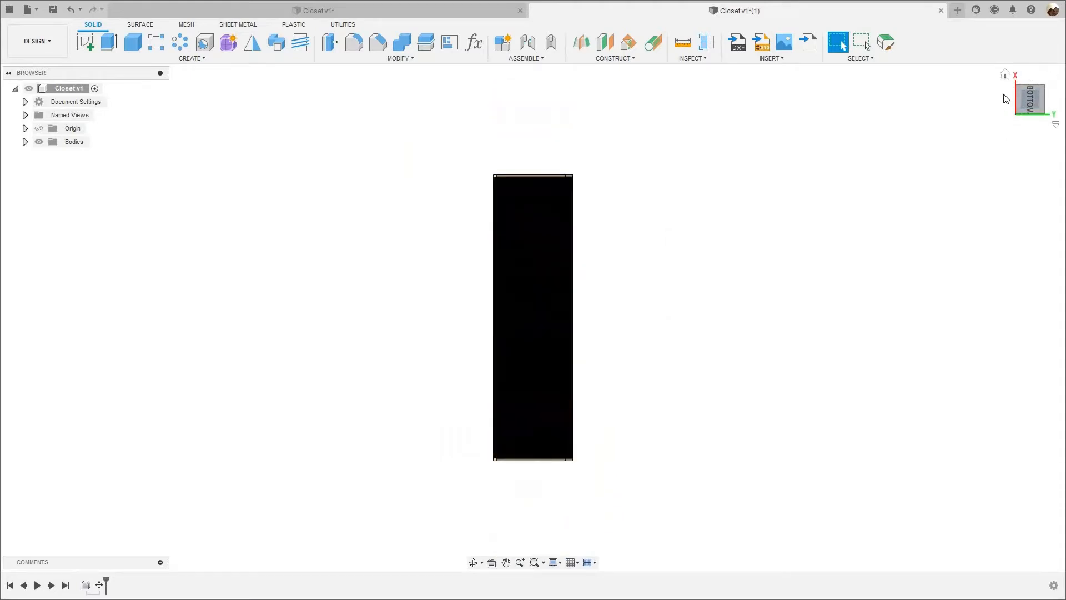
pyautogui.click(1005, 76)
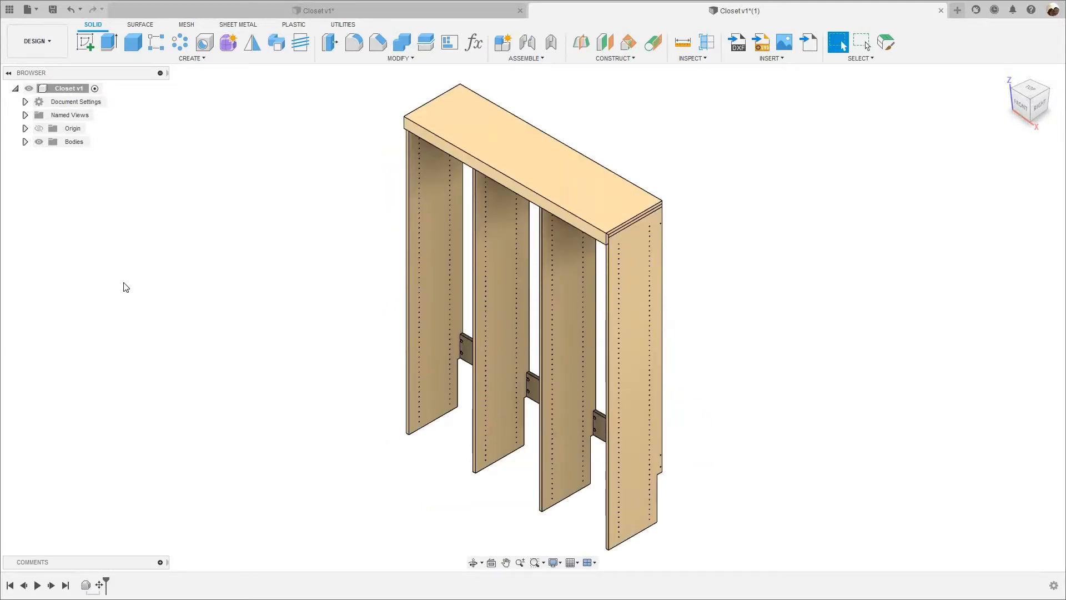
# Create components from all the closet's bodies.
pyautogui.rightClick(70, 145)
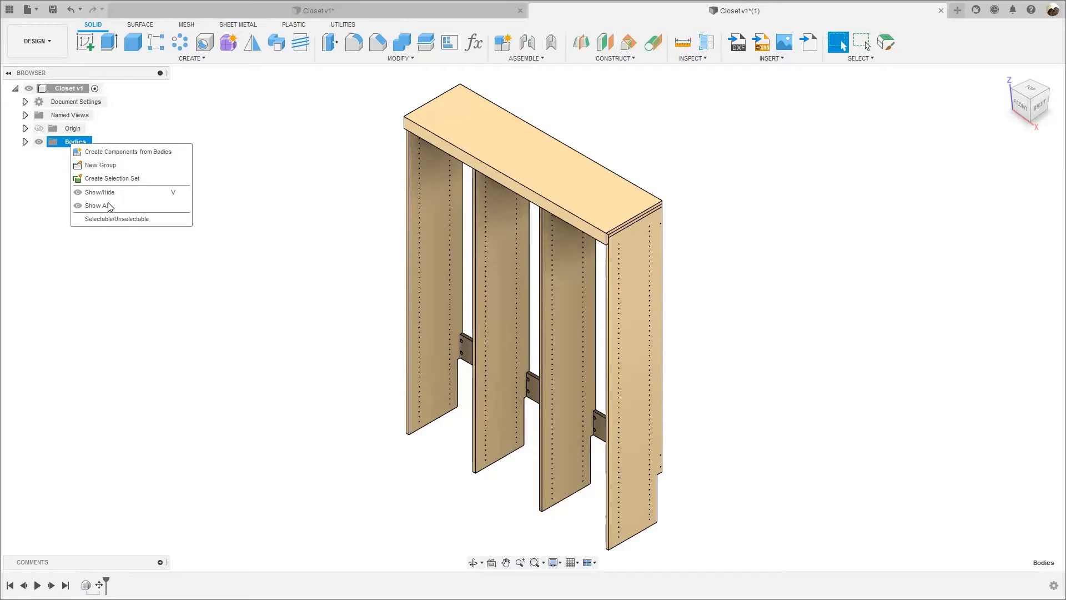
pyautogui.click(121, 151)
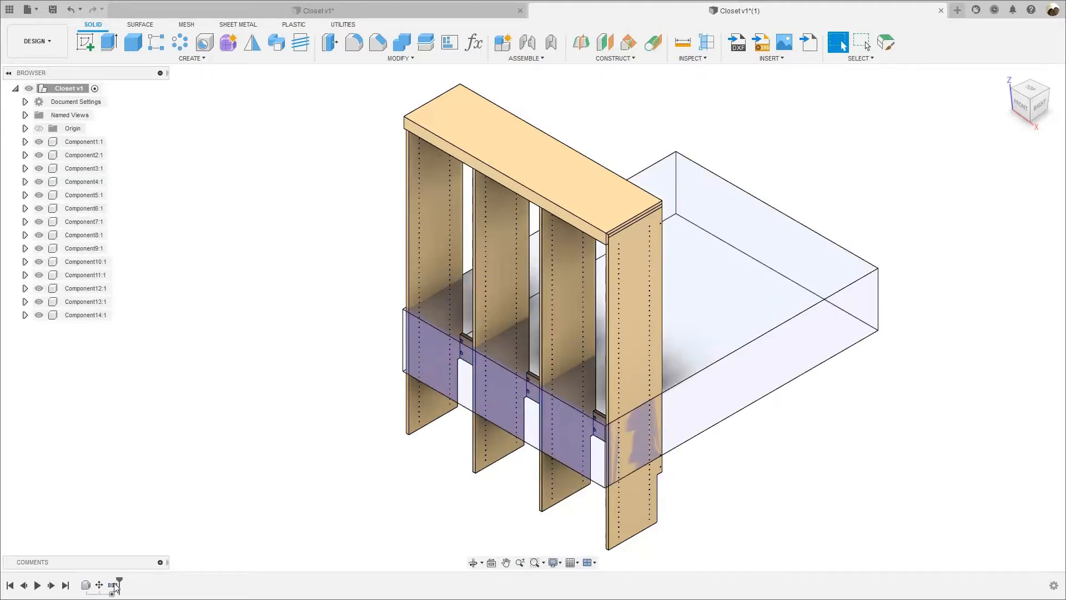
pyautogui.moveTo(114, 586)
# Toggle the visibility of Component1, the large transparent box, to identify it and remove it from the design.
pyautogui.click(40, 142)
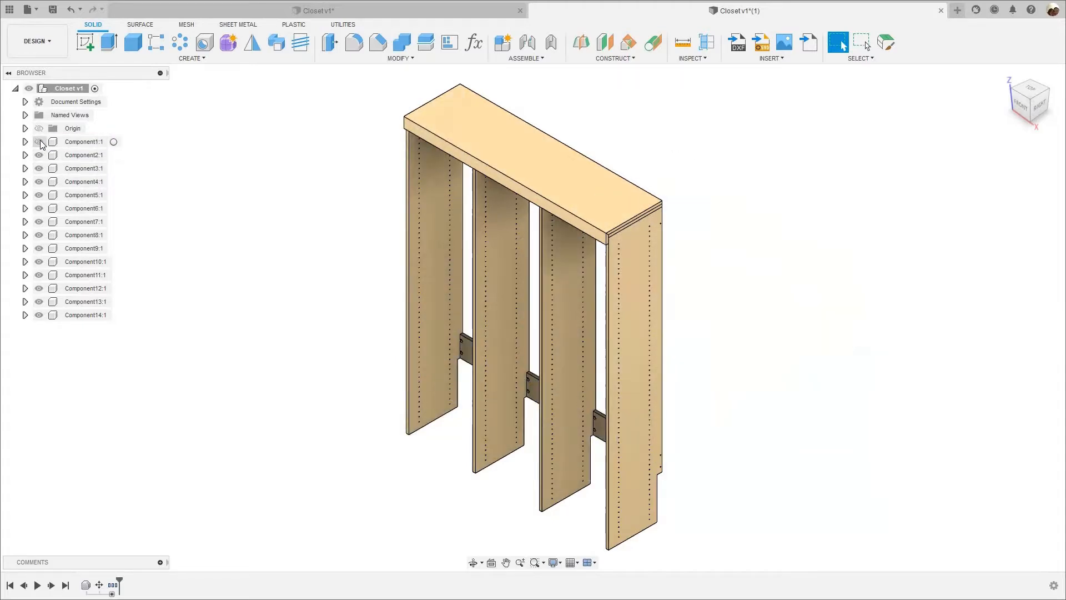
pyautogui.click(39, 142)
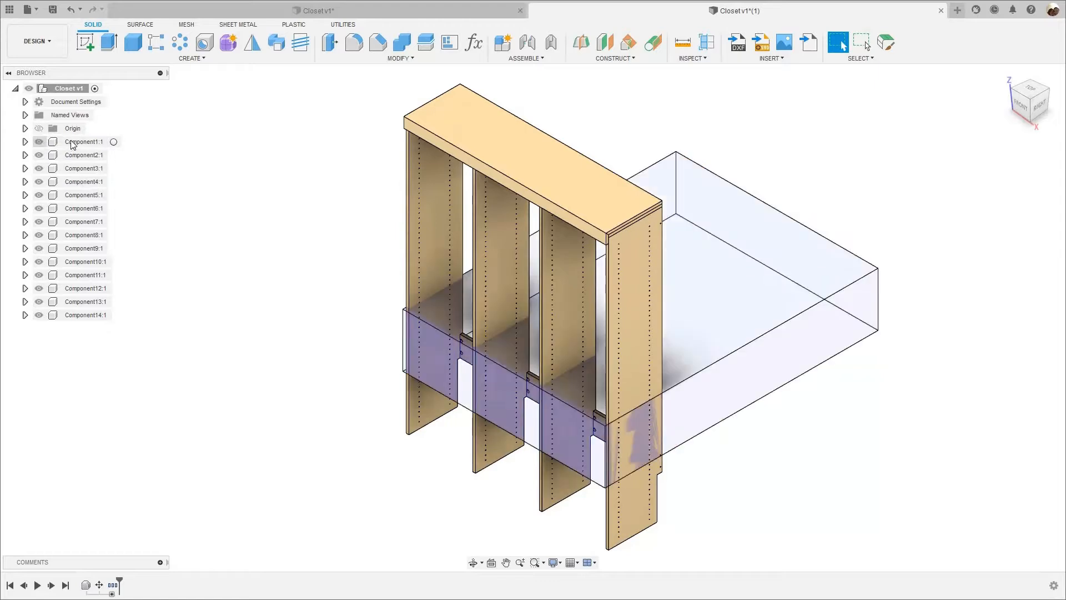
pyautogui.rightClick(72, 142)
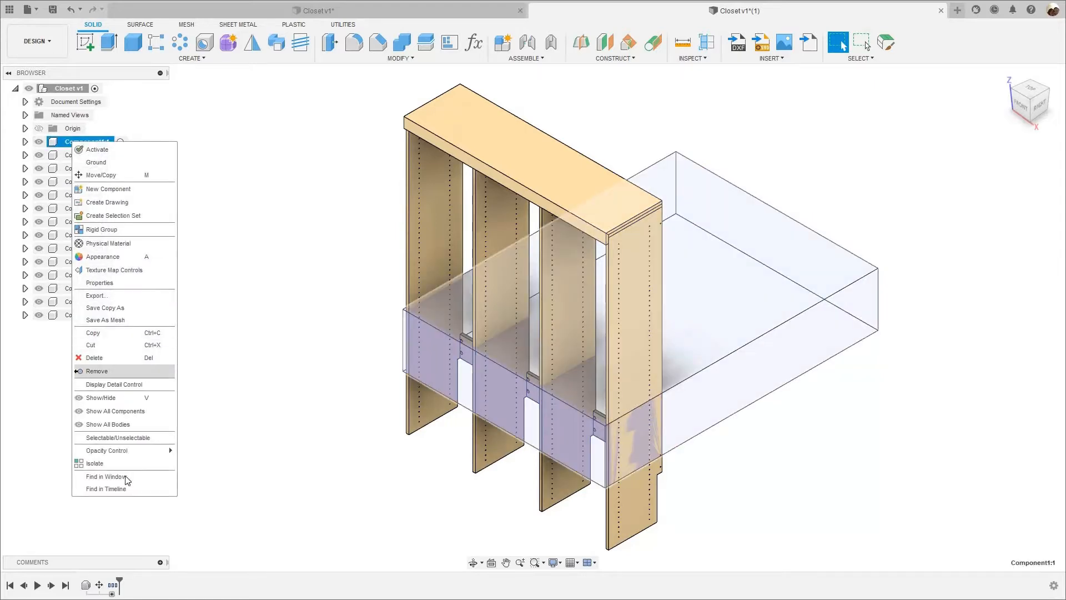
pyautogui.click(103, 368)
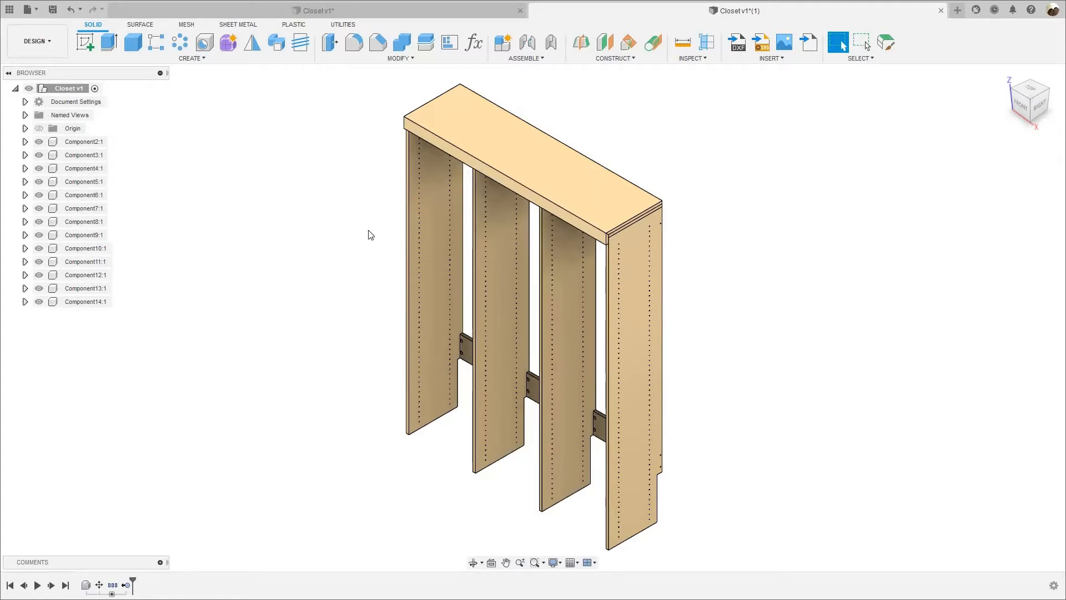
pyautogui.click(84, 143)
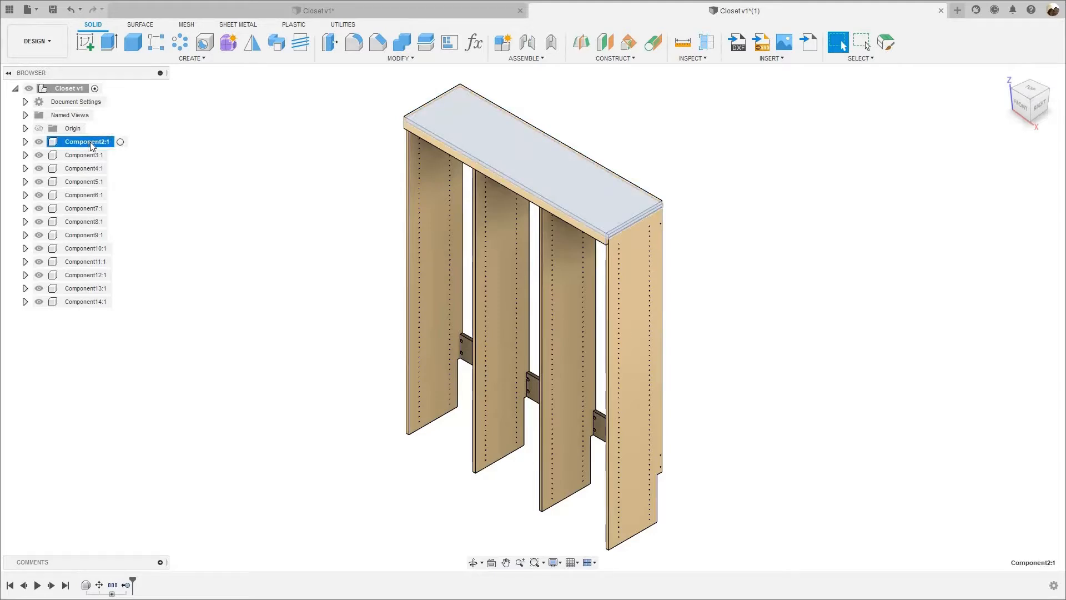
pyautogui.doubleClick(84, 142)
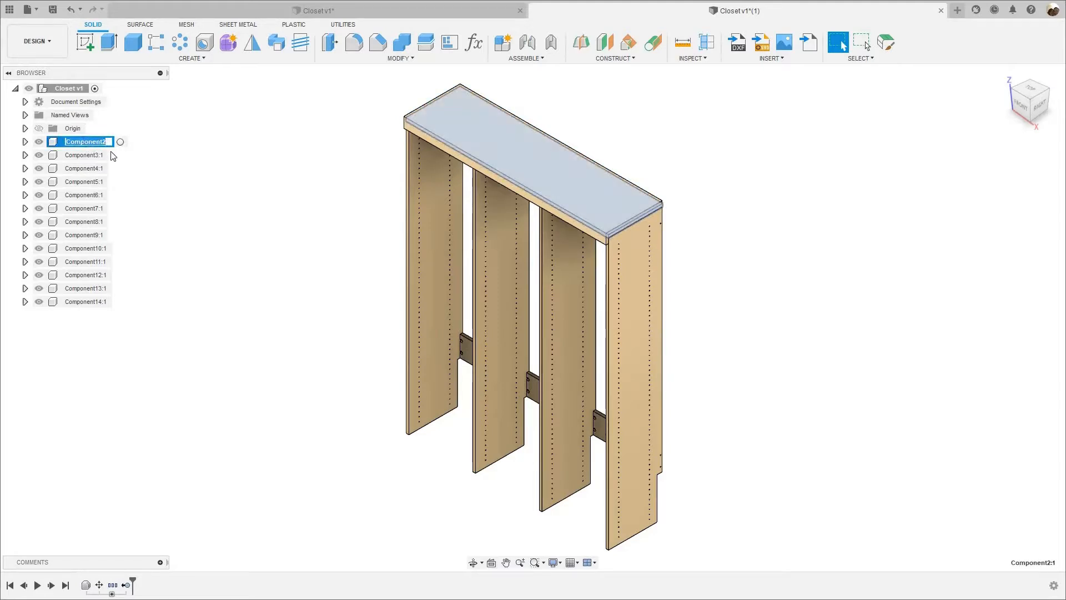
pyautogui.click(677, 186)
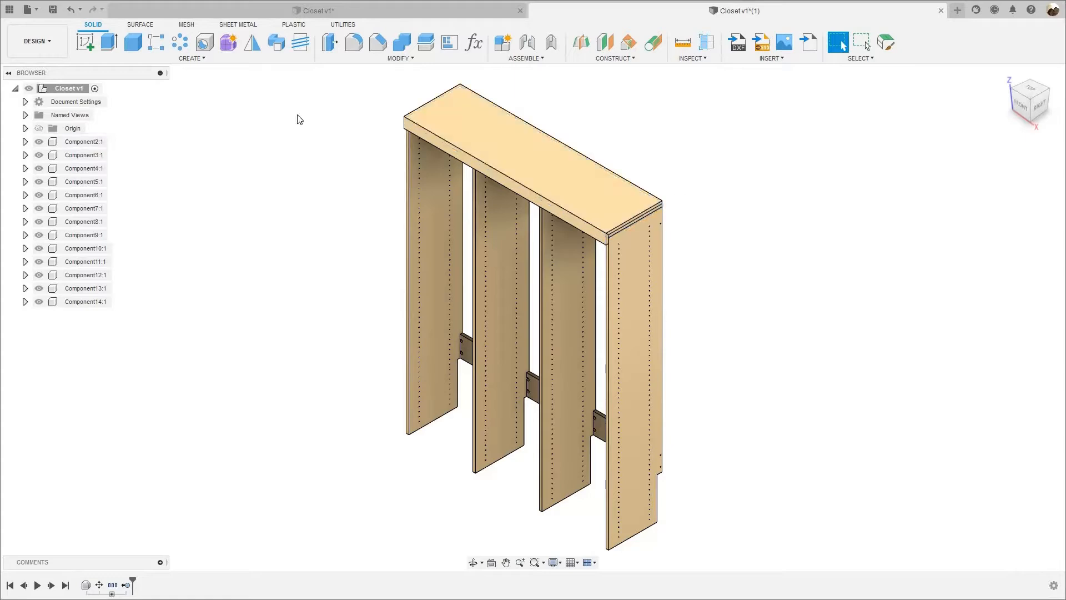
# Hide and reshow Component2 to check which panel of the closet it is.
pyautogui.click(98, 143)
pyautogui.click(334, 175)
pyautogui.scroll(5, 335, 175)
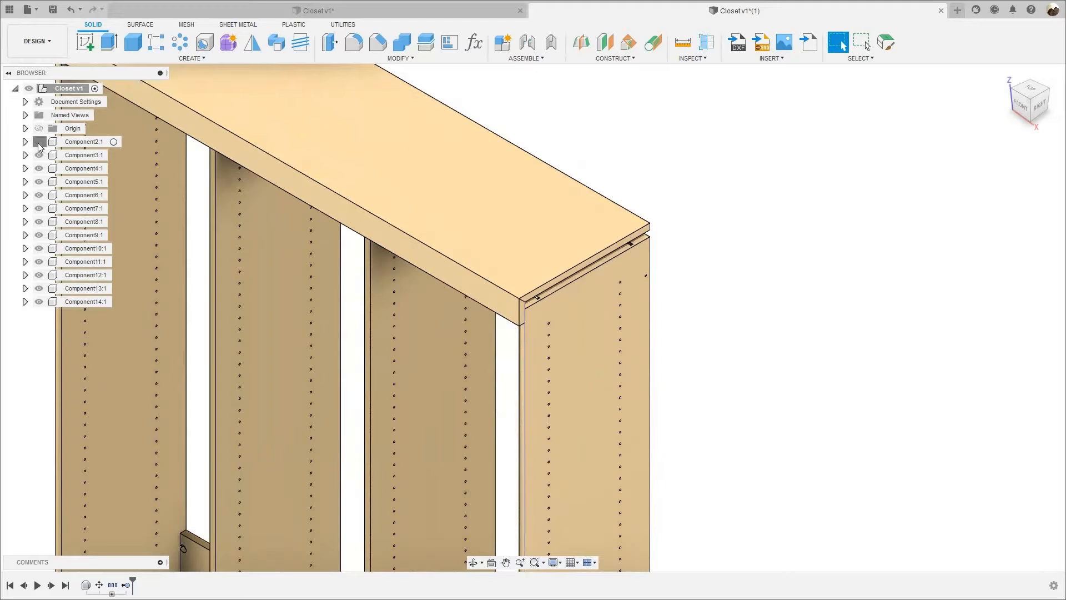
pyautogui.scroll(-3, 756, 210)
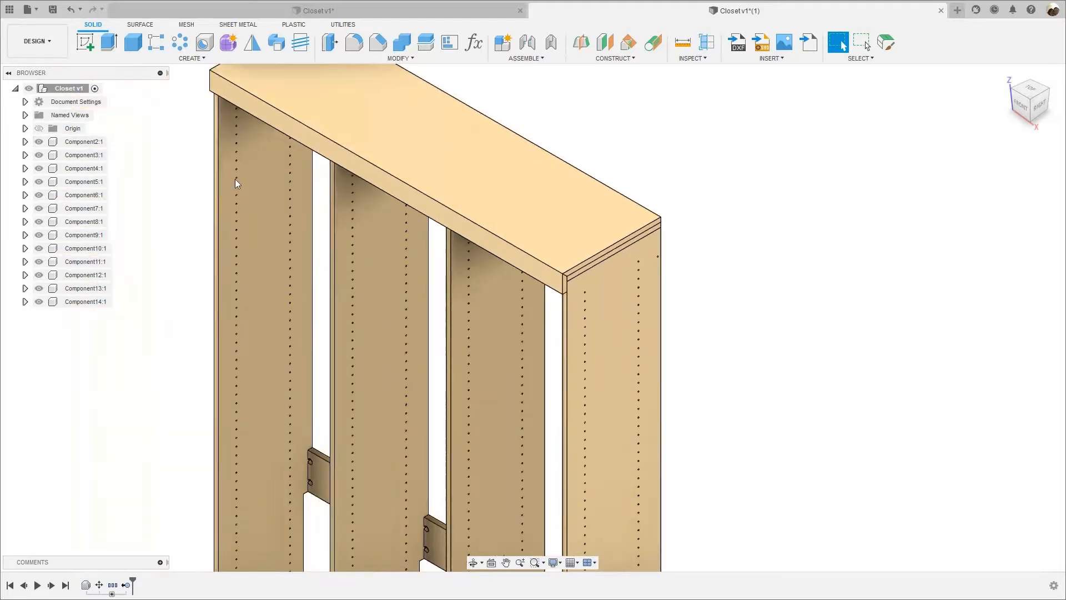
pyautogui.scroll(-4, 234, 179)
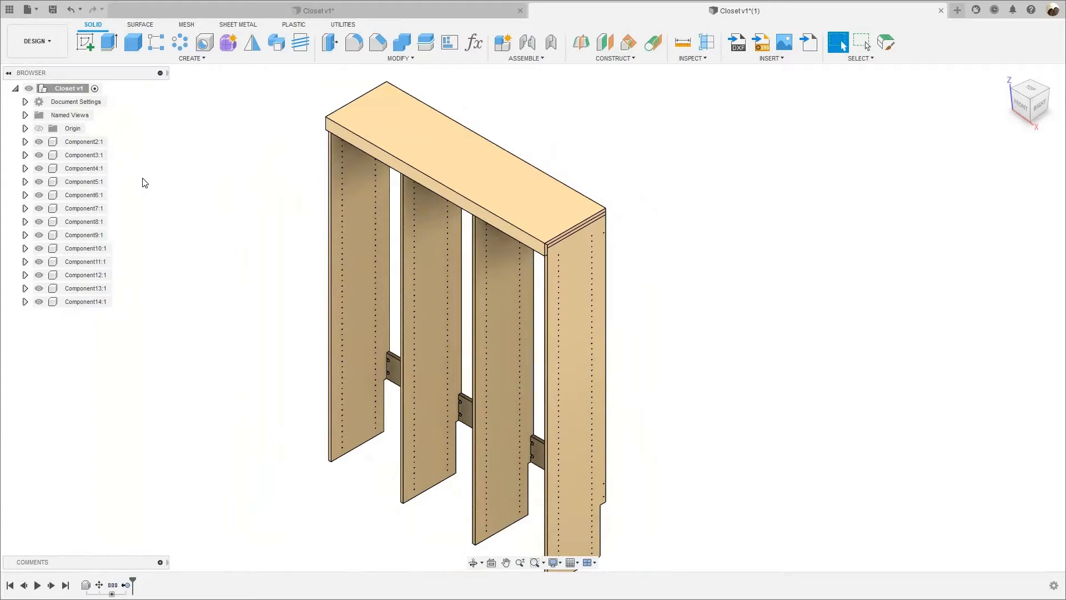
# Rename Component2, the closet's upper panel, as "top 1".
pyautogui.click(84, 142)
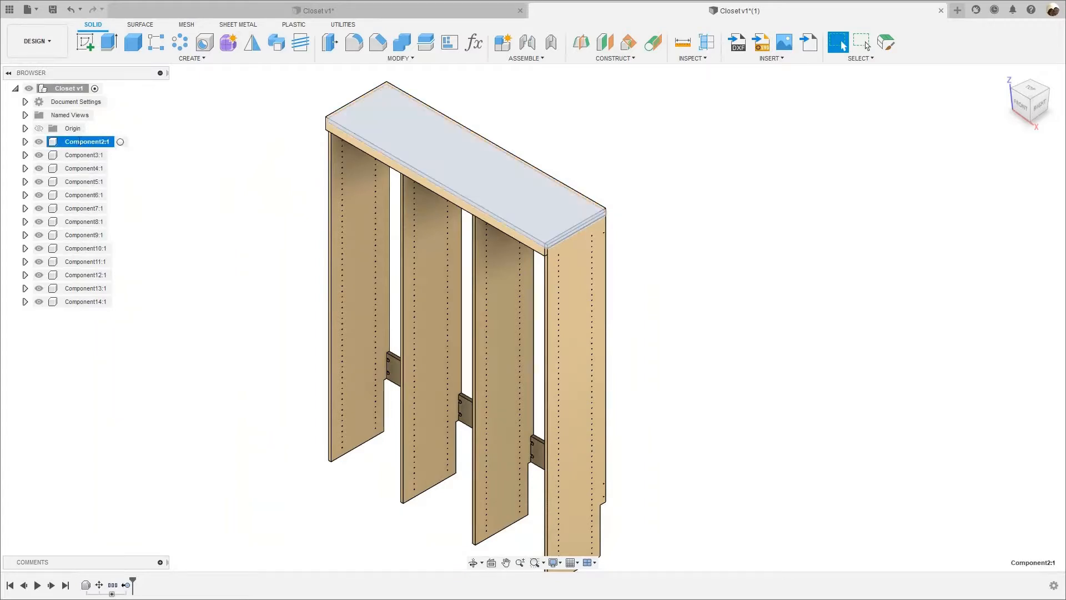
pyautogui.click(79, 141)
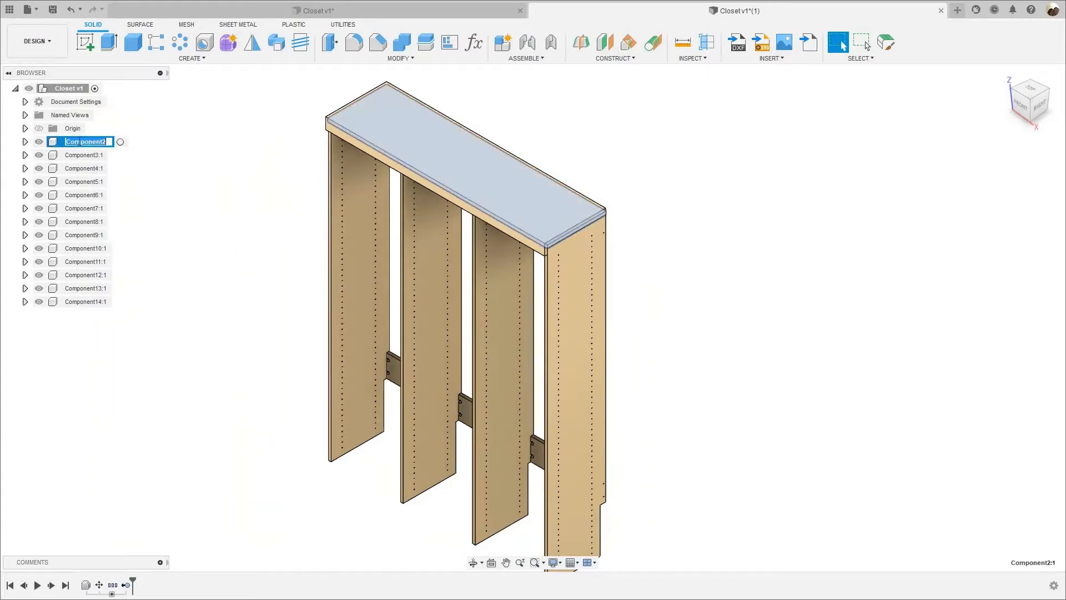
pyautogui.write('top')
pyautogui.press('Return')
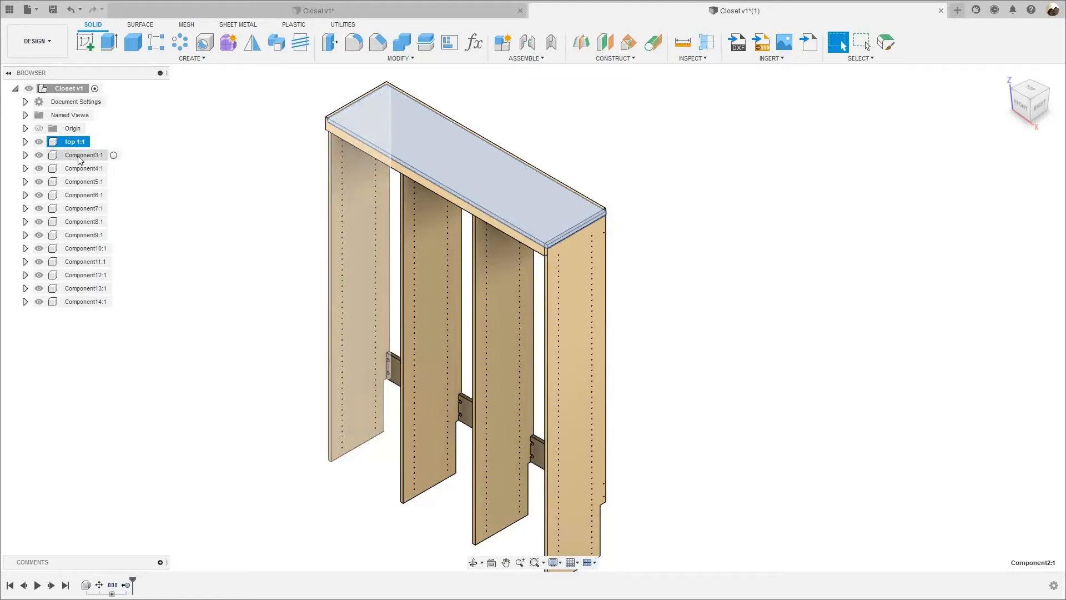
# Rename Component3, the closet's outer left panel, as "left side".
pyautogui.click(82, 157)
pyautogui.doubleClick(82, 155)
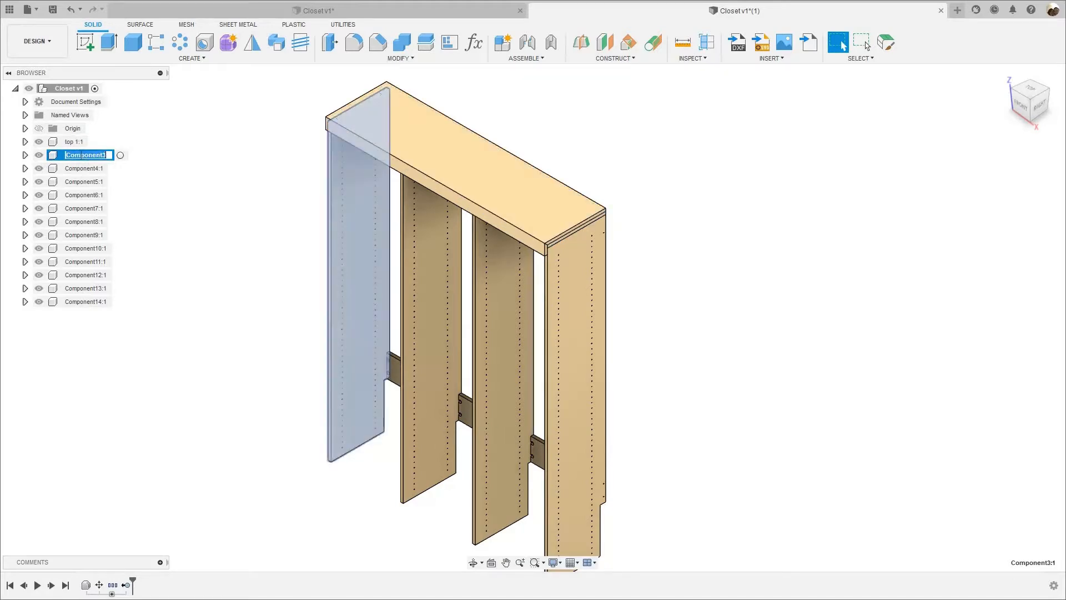
pyautogui.press('BackSpace')
pyautogui.click(85, 169)
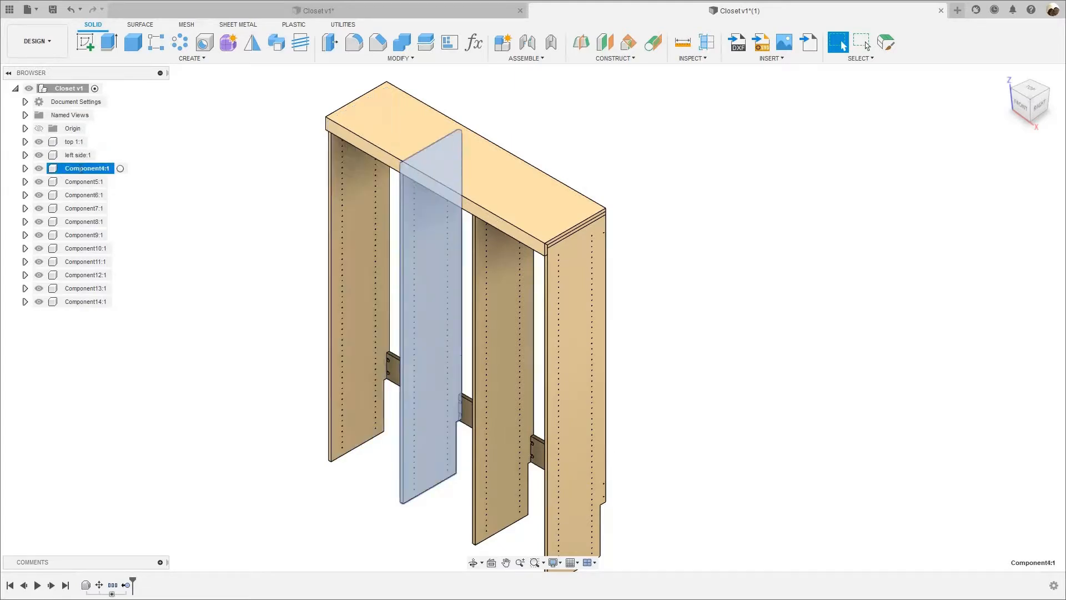
# Rename Component4, the inner partition next to the closet's left side, as "left middle partition".
pyautogui.doubleClick(84, 168)
pyautogui.write('left middle partition')
pyautogui.press('Return')
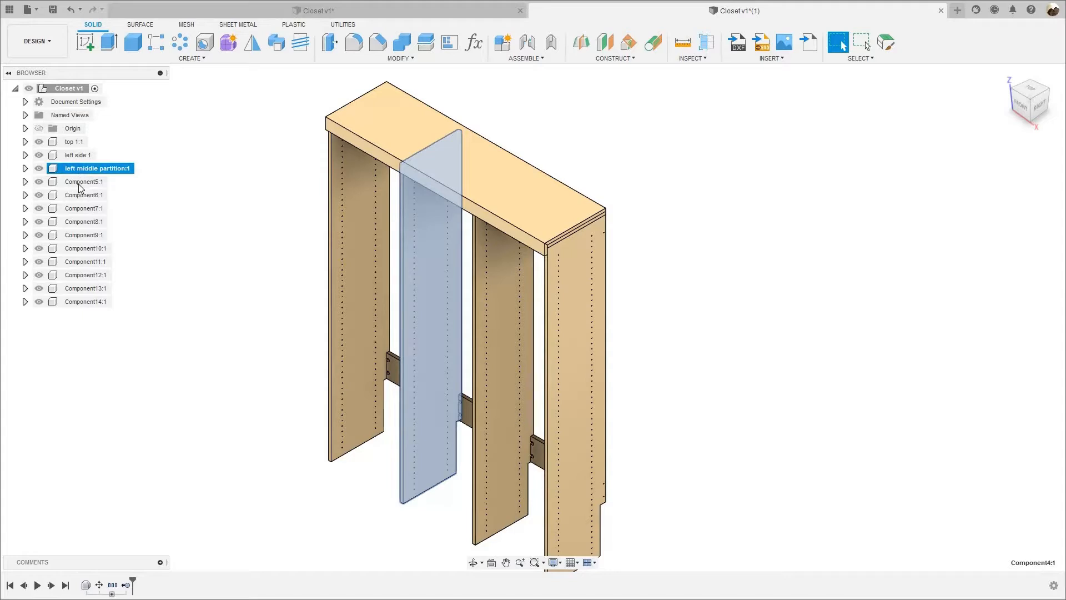
# Rename Component5, the inner partition nearer the closet's right side, as "right middle partition".
pyautogui.click(80, 184)
pyautogui.doubleClick(79, 183)
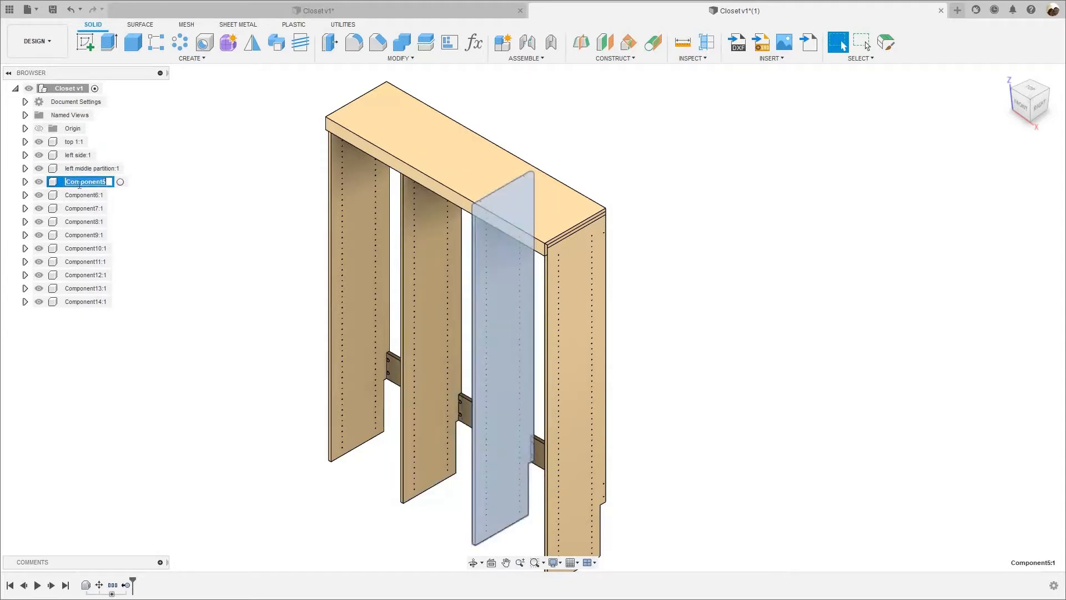
pyautogui.write('right middle partition')
pyautogui.press('Return')
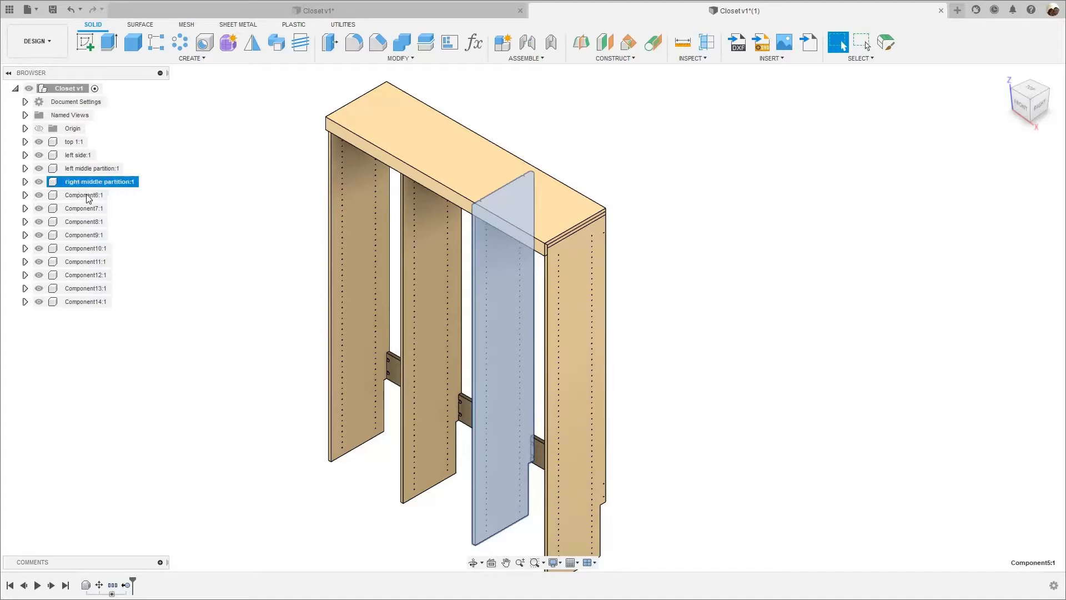
# Rename Component6, the closet's outer right panel, as "right side".
pyautogui.click(88, 196)
pyautogui.doubleClick(87, 196)
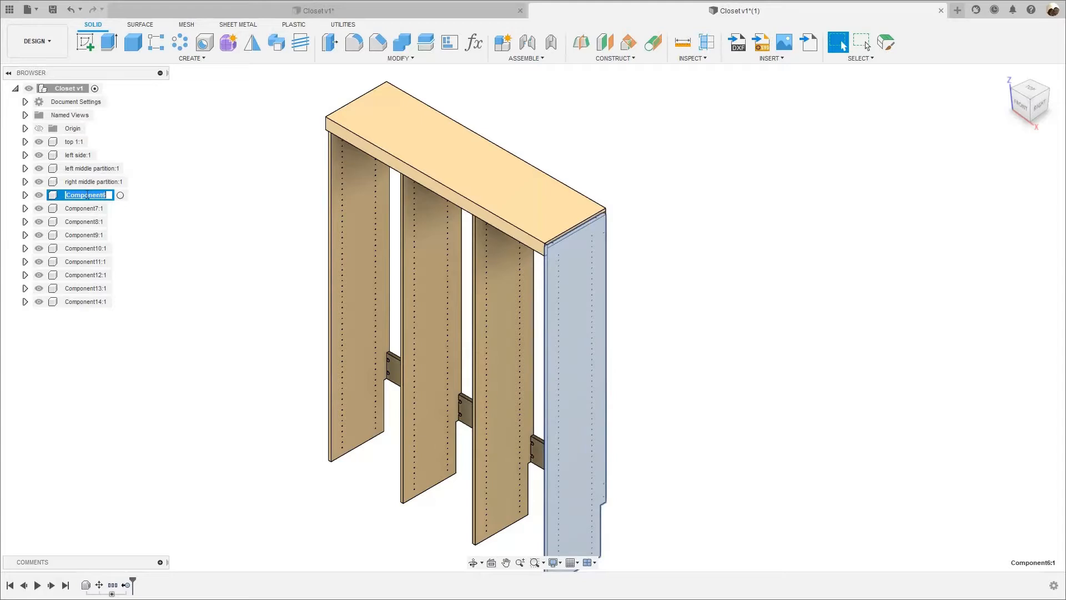
pyautogui.write('right side')
pyautogui.press('Return')
# Locate Component7 at the back of the closet and rename this upper rail next to the left side as "top left support".
pyautogui.click(86, 208)
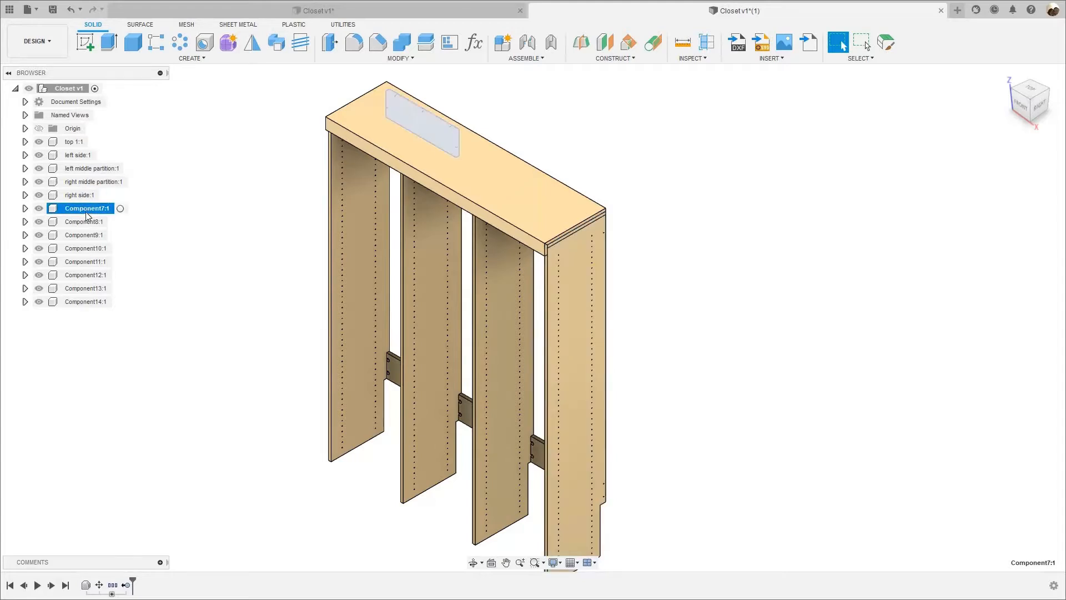
pyautogui.press('F2')
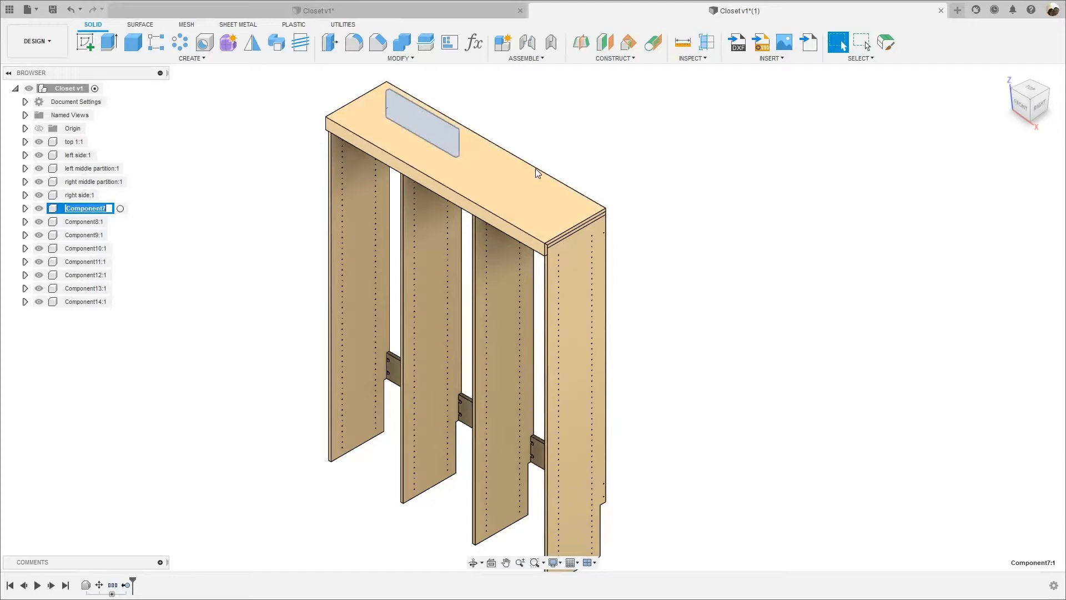
pyautogui.moveTo(547, 155)
pyautogui.keyDown('shift'); pyautogui.mouseDown(button='middle')
pyautogui.moveTo(515, 148)
pyautogui.moveTo(554, 119)
pyautogui.moveTo(549, 138)
pyautogui.mouseUp(button='middle'); pyautogui.keyUp('shift')
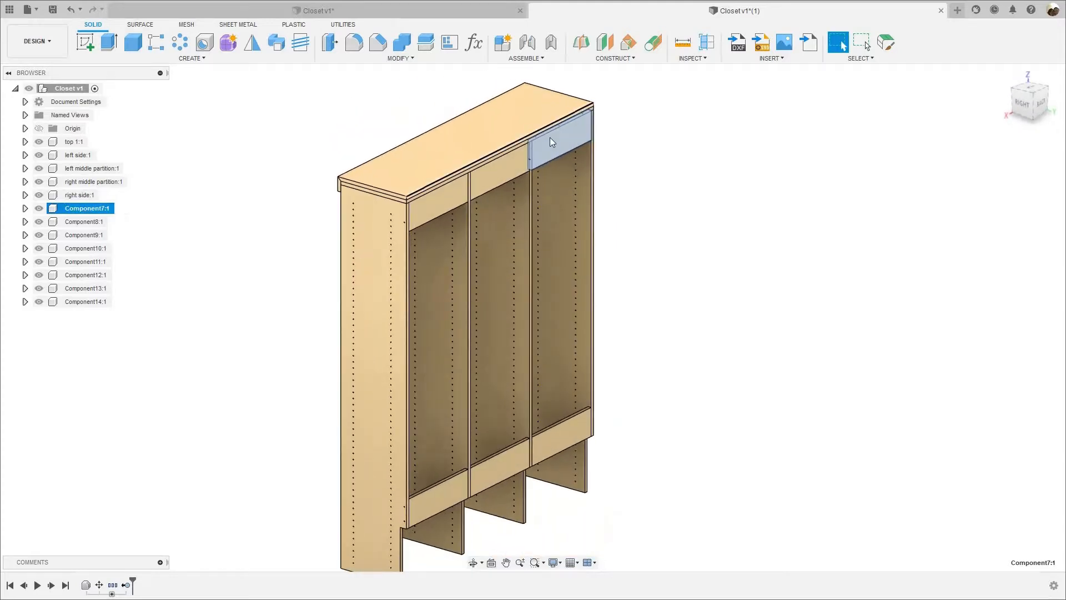
pyautogui.doubleClick(70, 208)
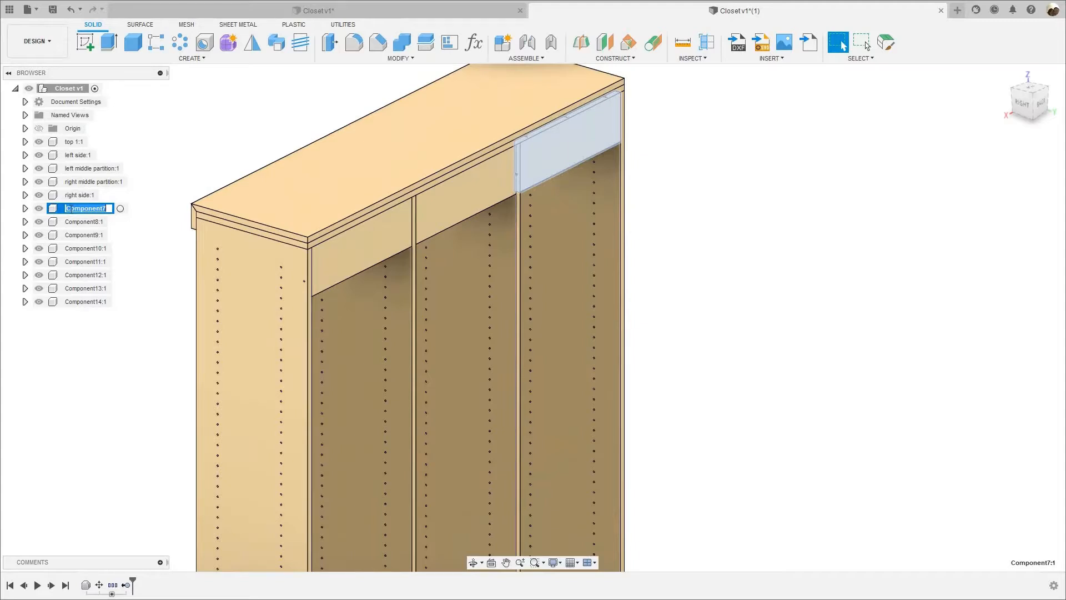
pyautogui.write('top left supp')
pyautogui.write('ort')
pyautogui.press('Return')
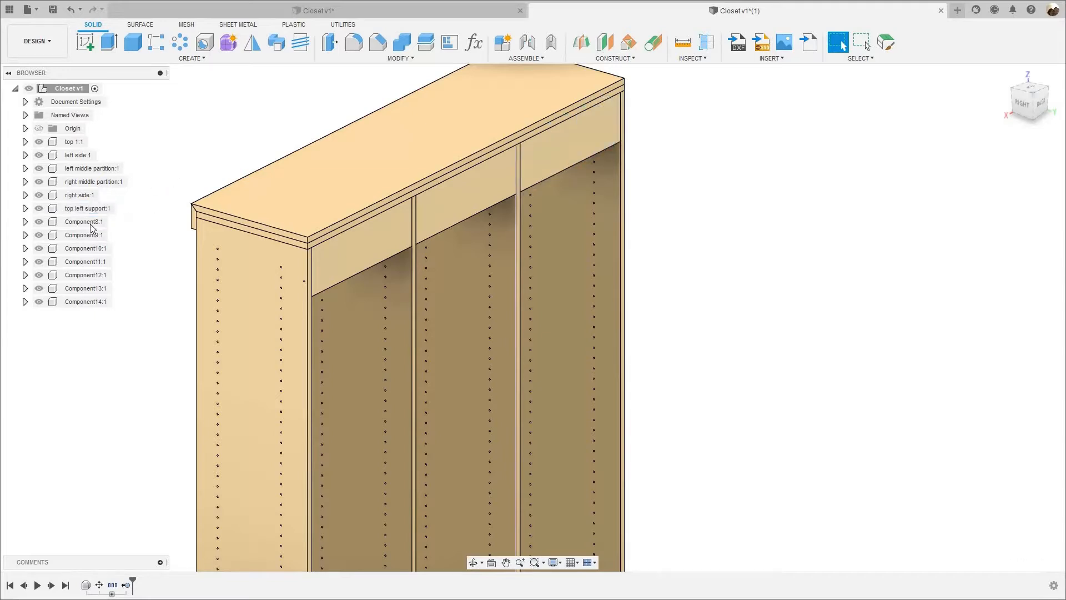
# Rename Component8, the upper back rail between the two partitions, as "top middle support".
pyautogui.click(89, 222)
pyautogui.doubleClick(91, 222)
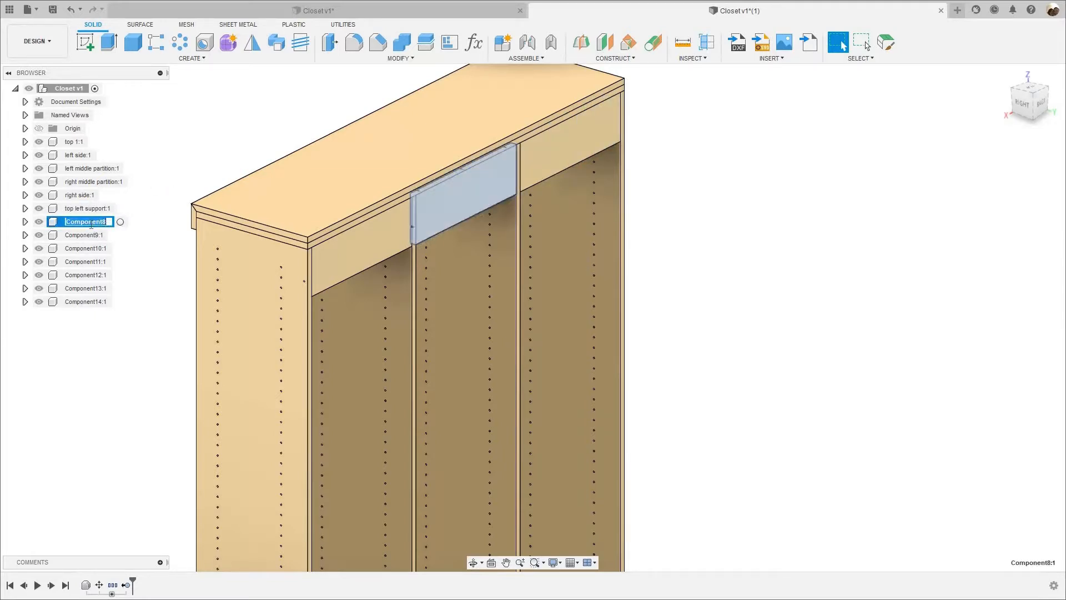
pyautogui.write('top middle suppor')
pyautogui.press('Return')
# Rename Component9, the upper back rail next to the closet's right side, as "top left support".
pyautogui.click(84, 235)
pyautogui.doubleClick(84, 235)
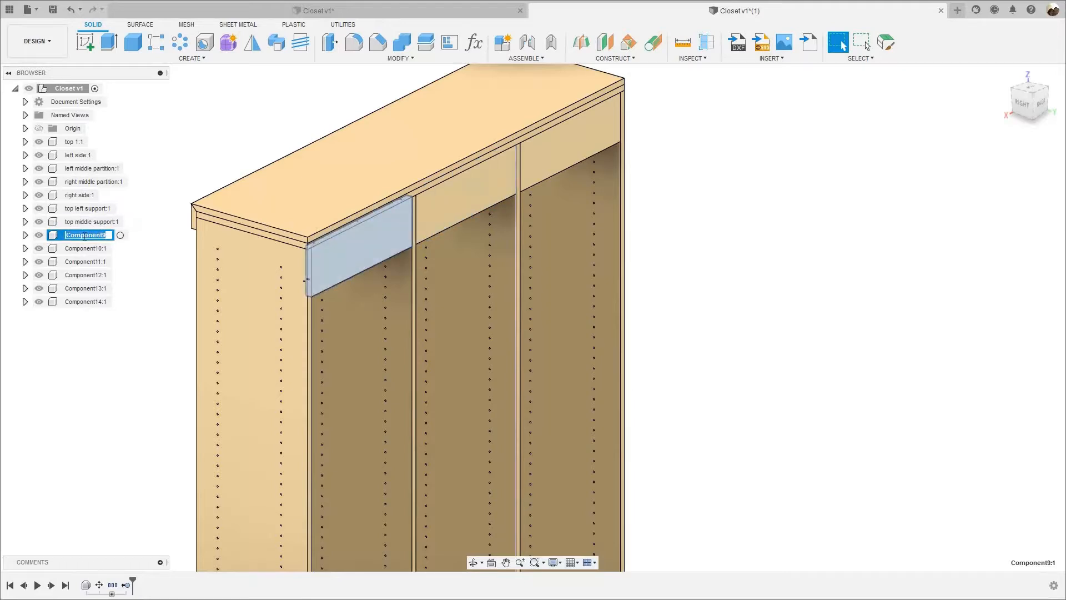
pyautogui.write('t')
pyautogui.write('op left support')
pyautogui.press('Return')
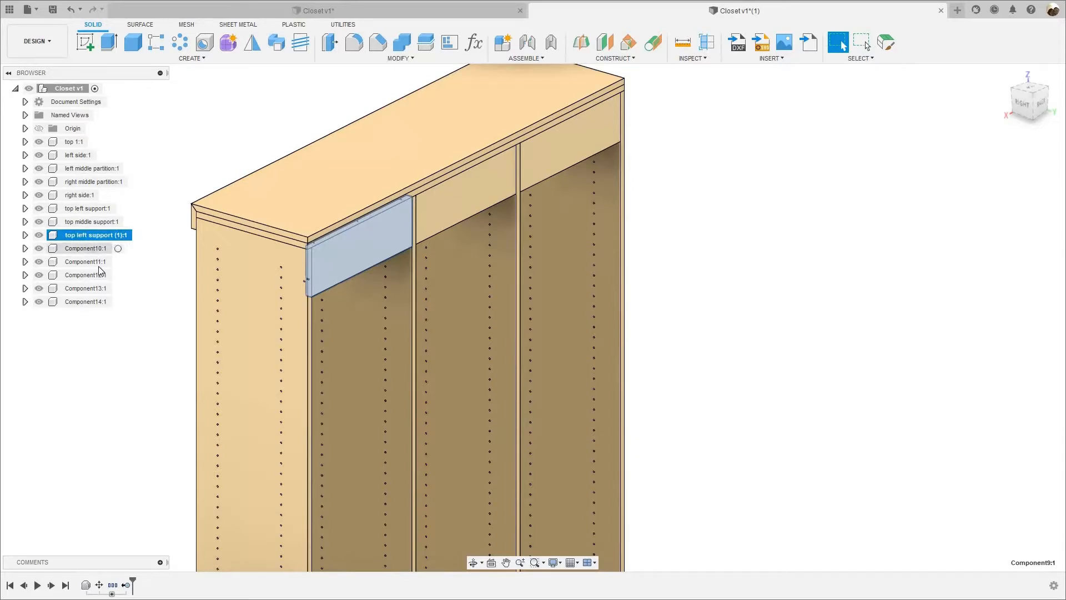
# Rename Component10, the lower back rail next to the closet's left side, as "bottom left support".
pyautogui.click(85, 248)
pyautogui.scroll(-4, 339, 284)
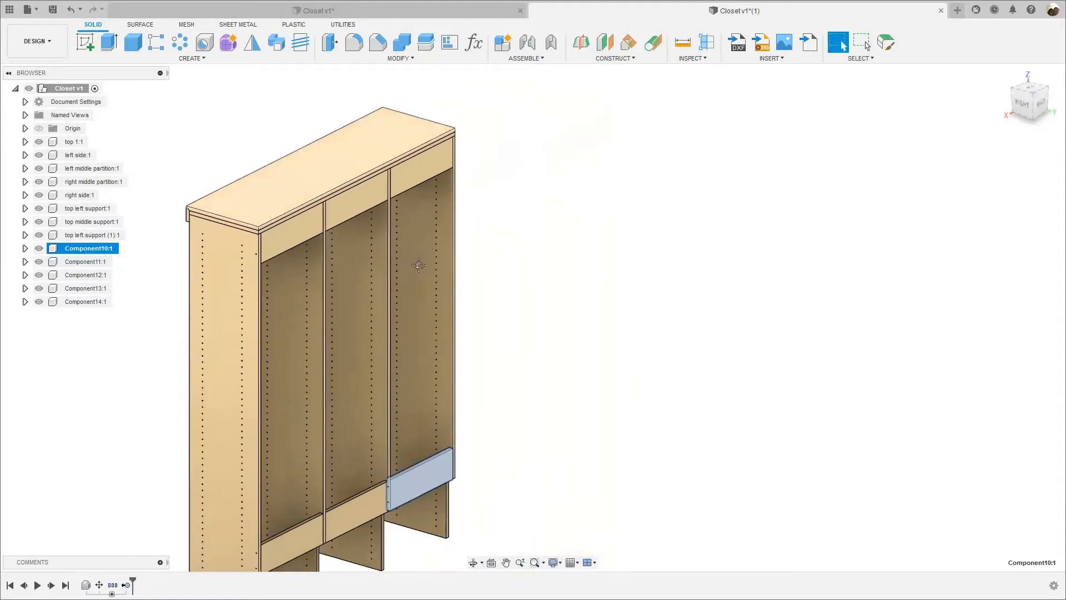
pyautogui.scroll(4, 463, 408)
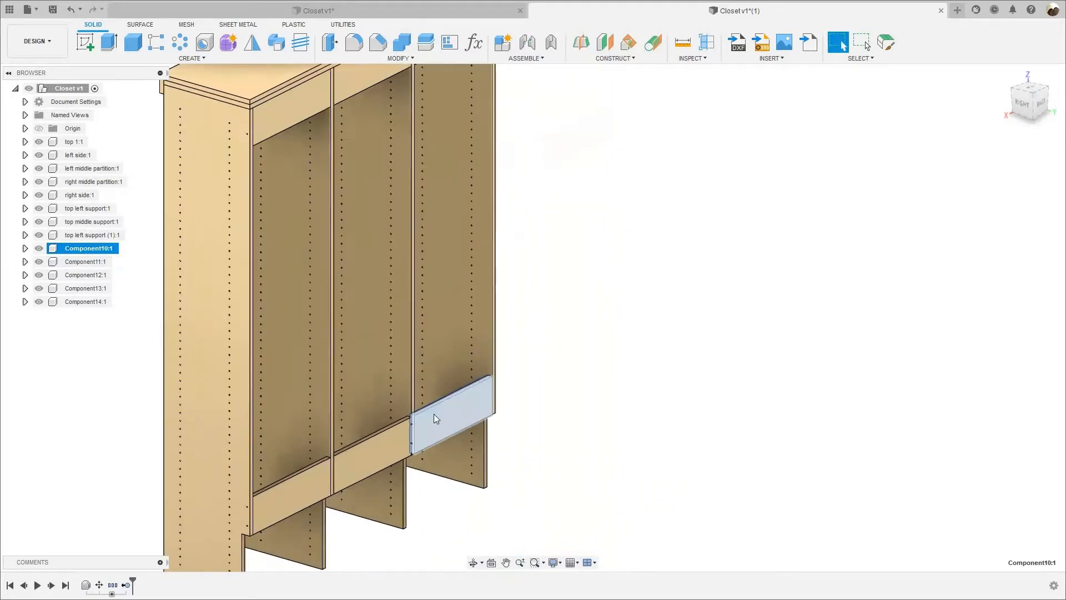
pyautogui.scroll(3, 444, 415)
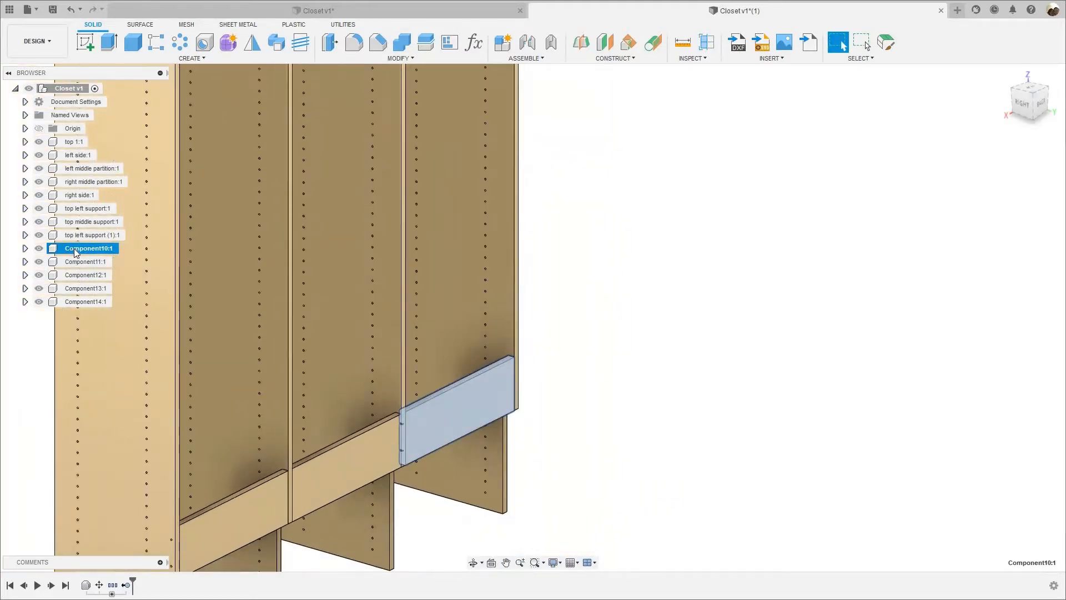
pyautogui.doubleClick(76, 250)
pyautogui.write('b')
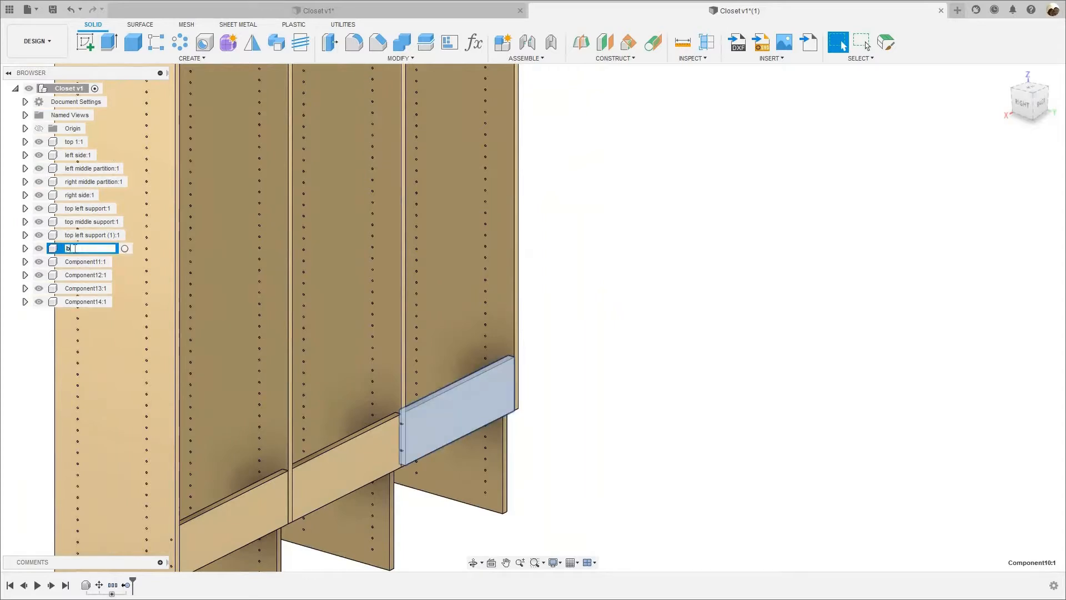
pyautogui.write('oot')
pyautogui.write('om left')
pyautogui.write(' support')
# Rename Component11, the lower back rail between the two partitions, as "bottom middle support".
pyautogui.click(87, 261)
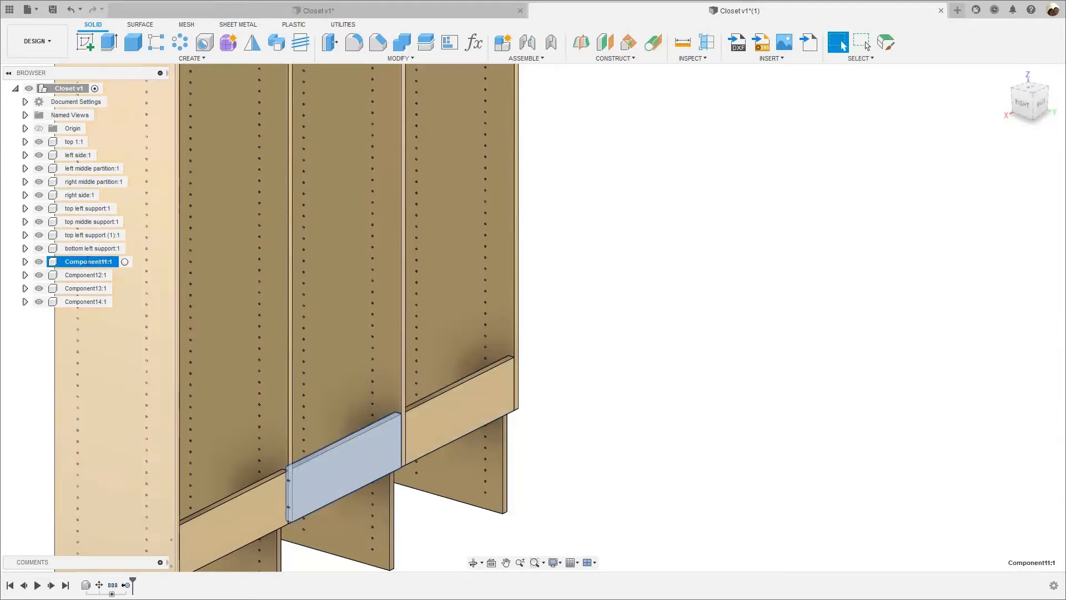
pyautogui.doubleClick(87, 262)
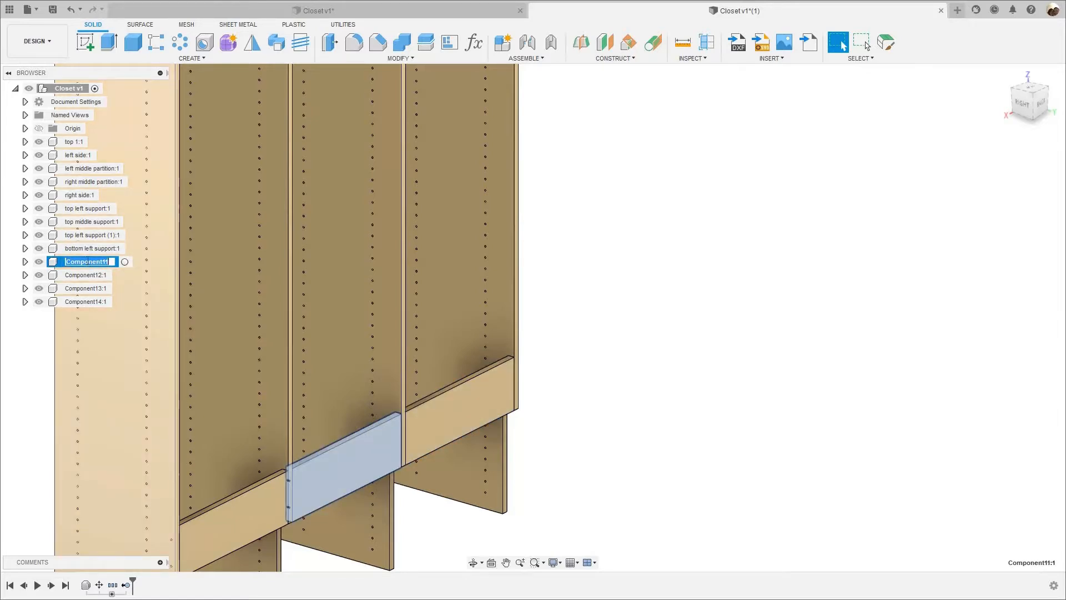
pyautogui.write('bottom')
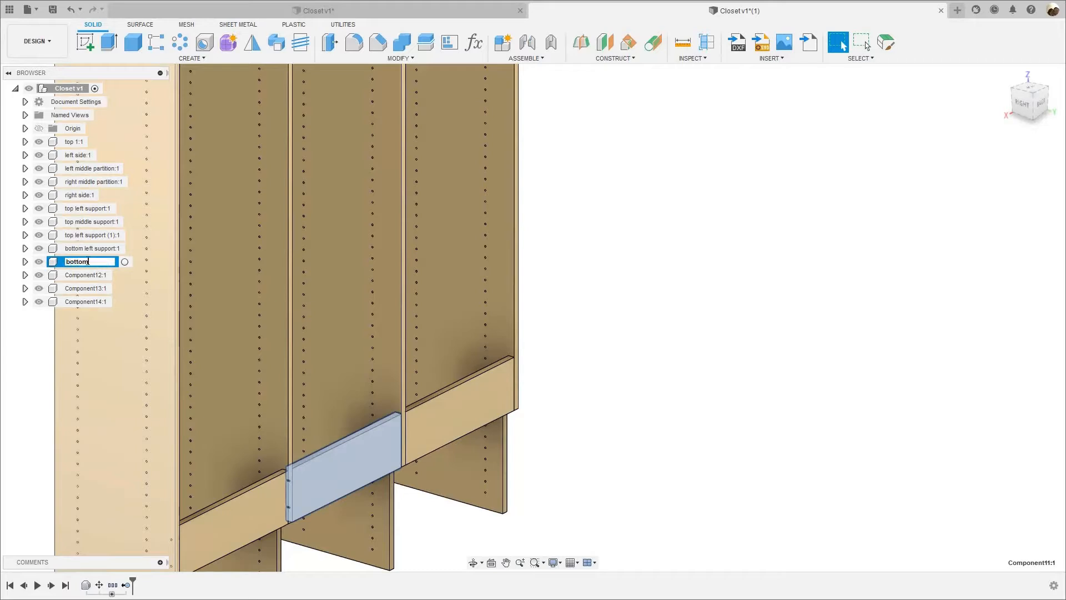
pyautogui.write(' middle support')
pyautogui.press('Return')
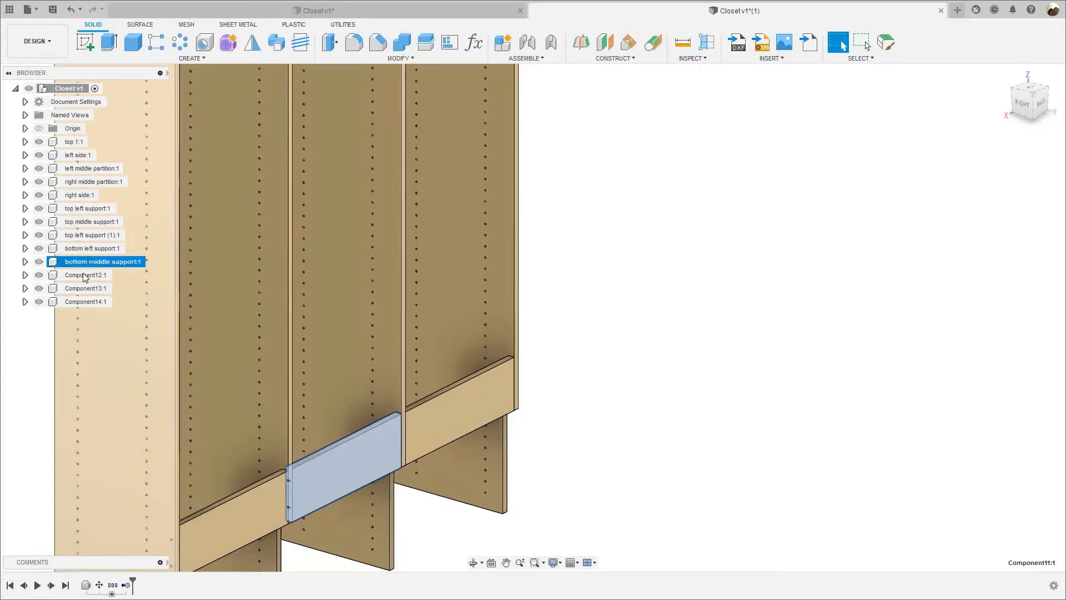
# Rename Component12, the lower back rail next to the closet's right side, as "bottom right support".
pyautogui.doubleClick(85, 276)
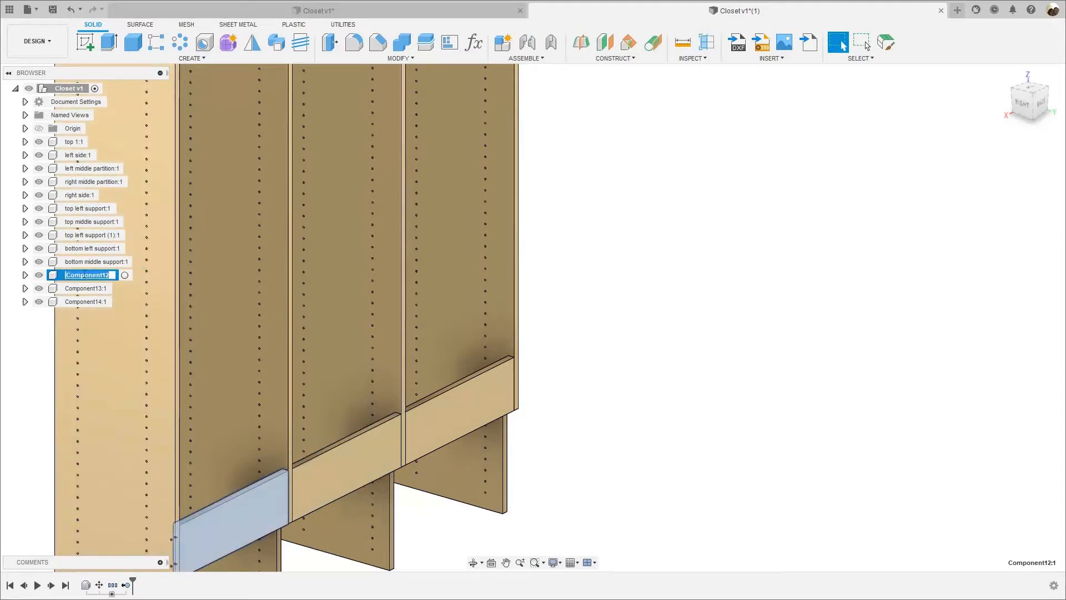
pyautogui.write('r')
pyautogui.write('ottom right s')
pyautogui.write('upport')
pyautogui.press('Return')
# Rename Component13, the second panel on top of the closet, as "top 2".
pyautogui.scroll(-4, 117, 355)
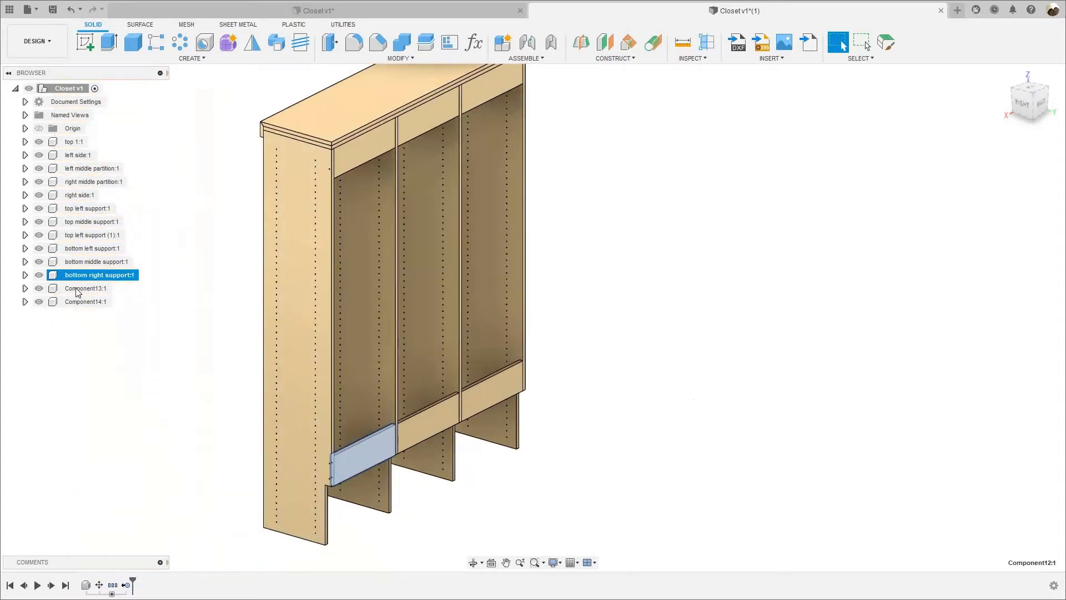
pyautogui.click(80, 289)
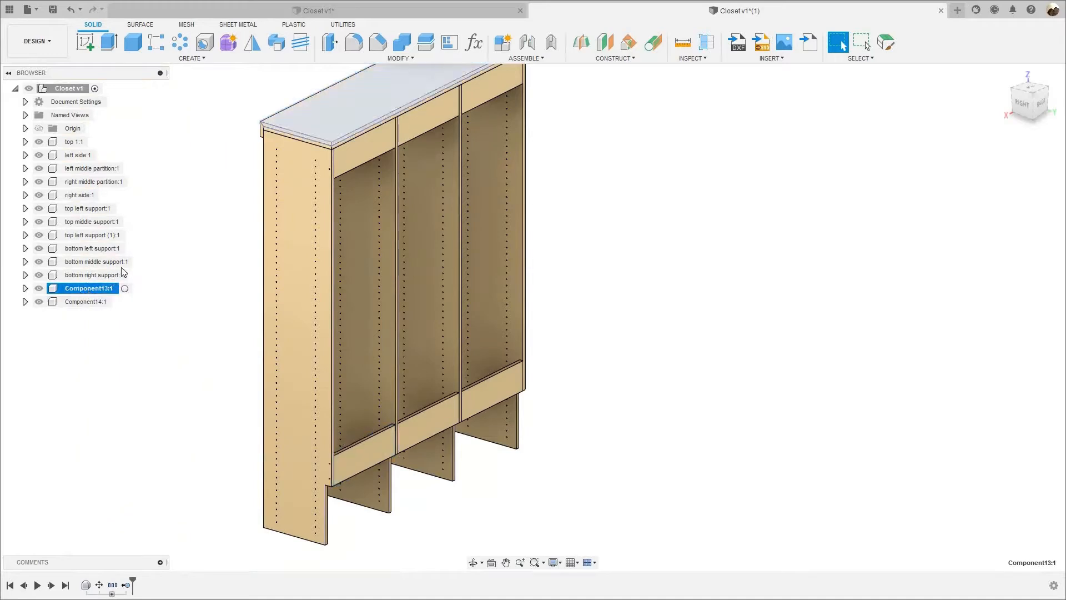
pyautogui.click(95, 289)
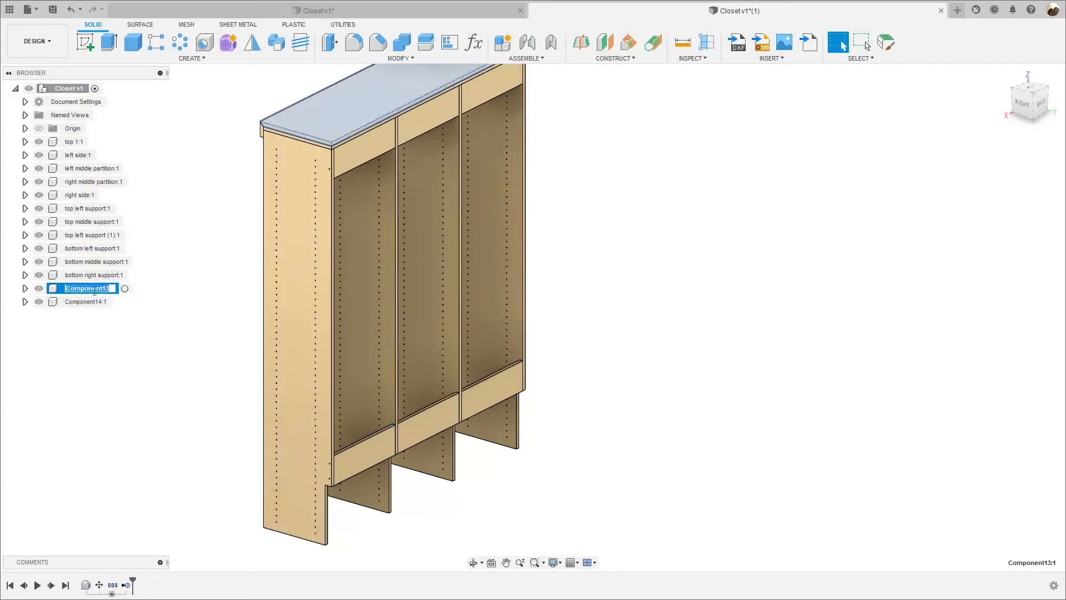
pyautogui.write('top 2')
pyautogui.press('Return')
# Rename Component14, the narrow strip along the front edge of the closet's top, as "front fascia".
pyautogui.click(117, 302)
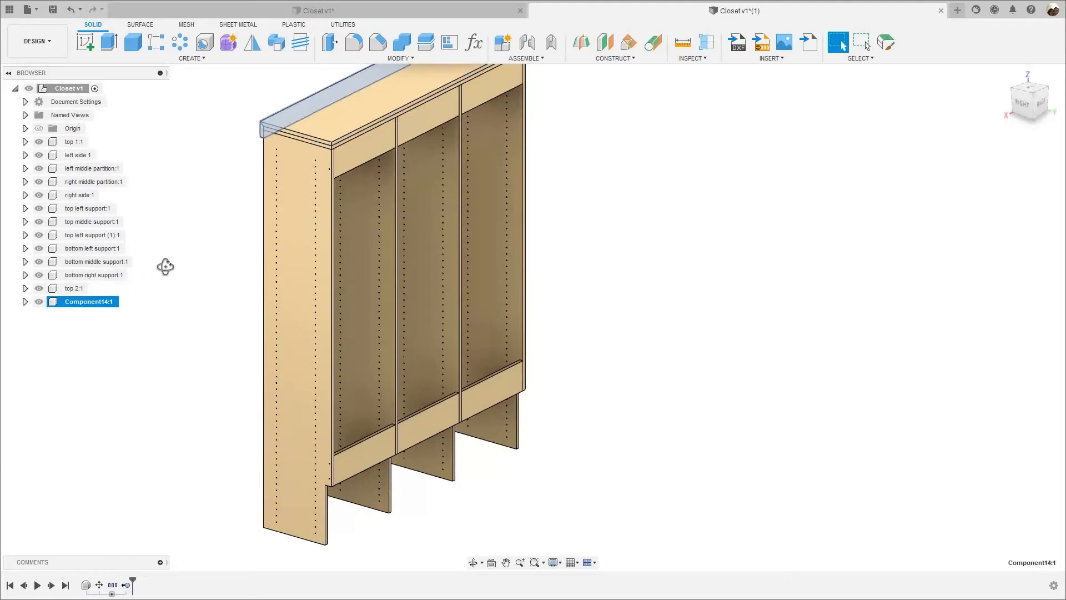
pyautogui.keyDown('shift'); pyautogui.moveTo(214, 301); pyautogui.dragTo(436, 260, button='middle'); pyautogui.keyUp('shift')
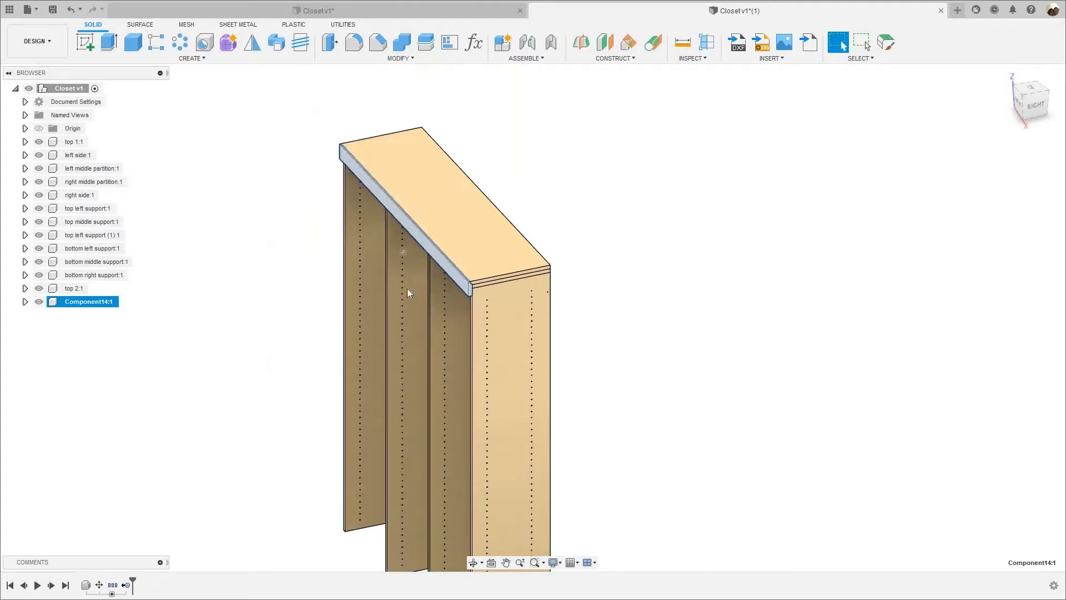
pyautogui.scroll(2, 407, 288)
pyautogui.click(60, 304)
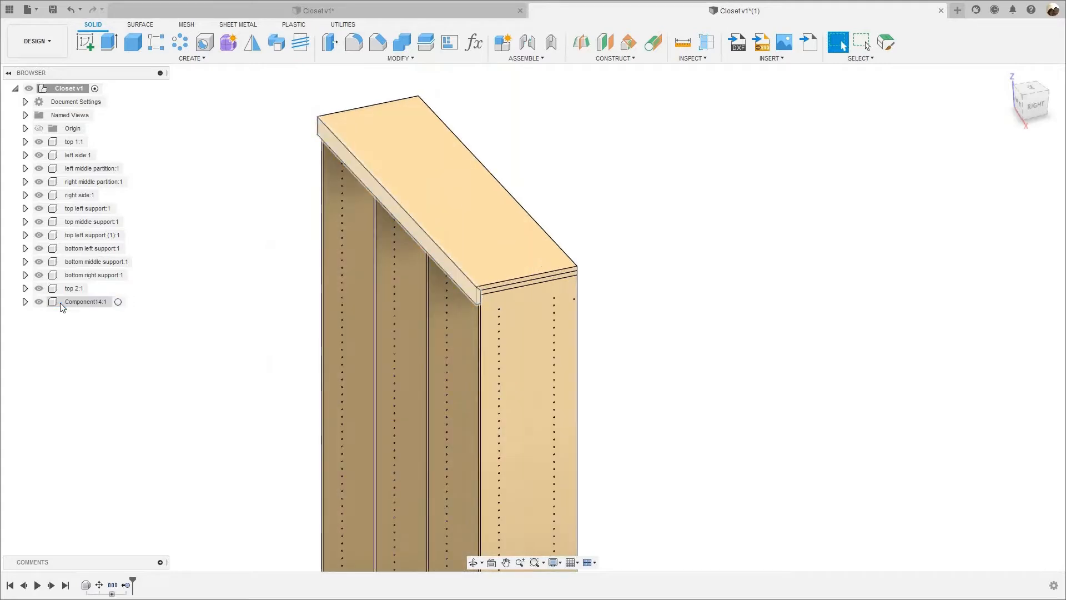
pyautogui.doubleClick(90, 301)
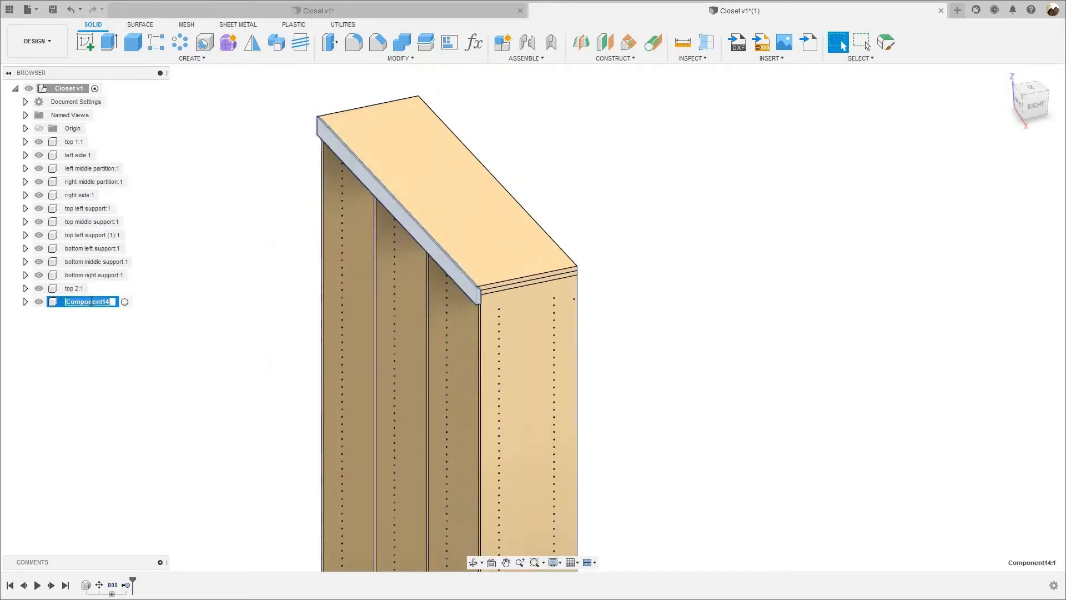
pyautogui.write('front fascia')
pyautogui.press('Return')
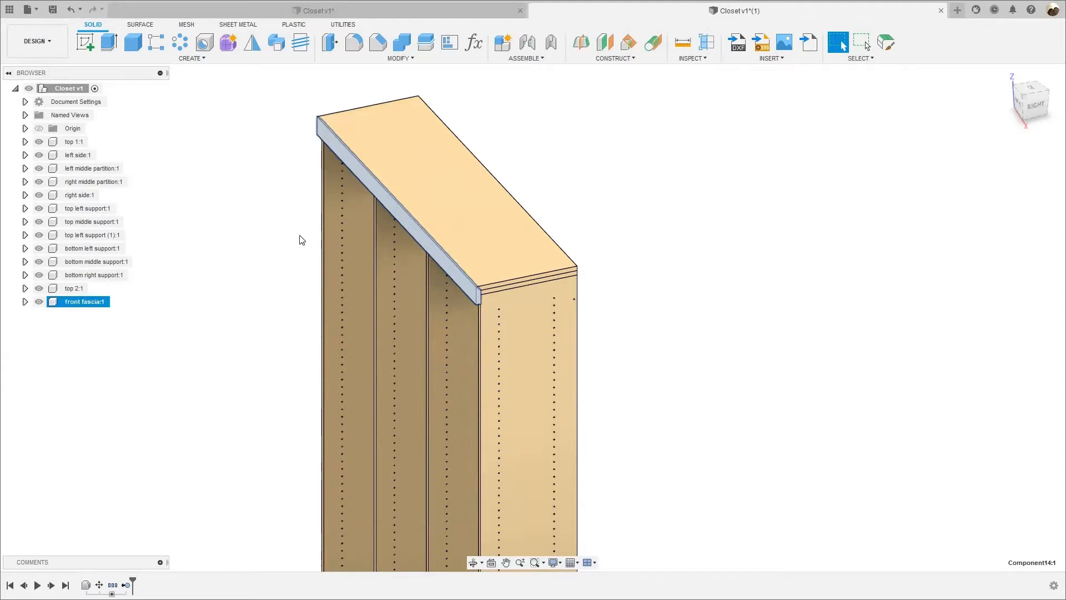
pyautogui.click(256, 255)
# Restore the home view of the whole closet and switch to the Manufacture workspace.
pyautogui.scroll(-5, 432, 235)
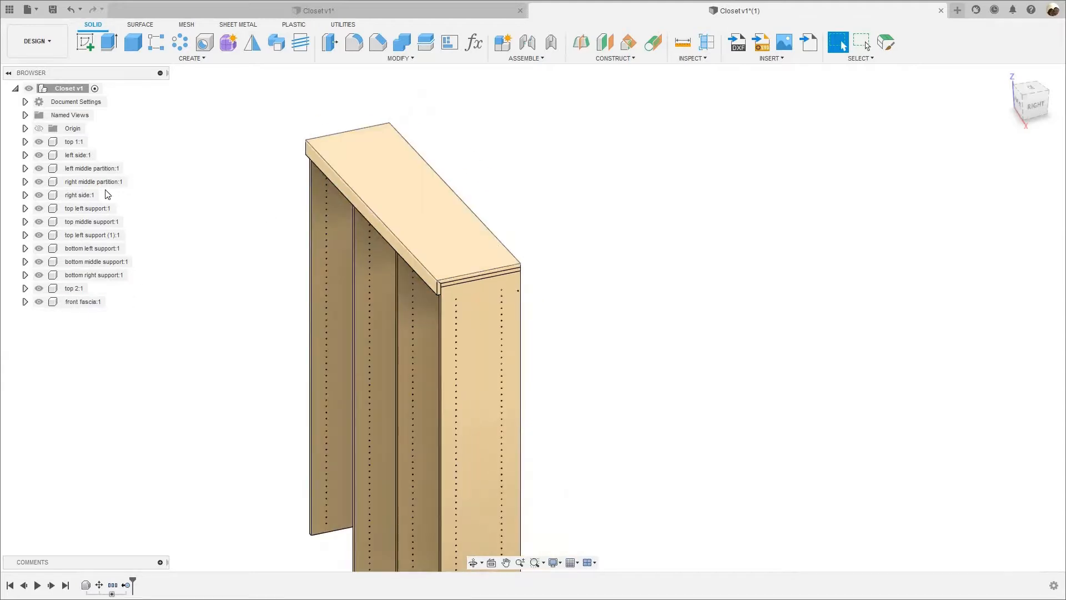
pyautogui.click(1008, 74)
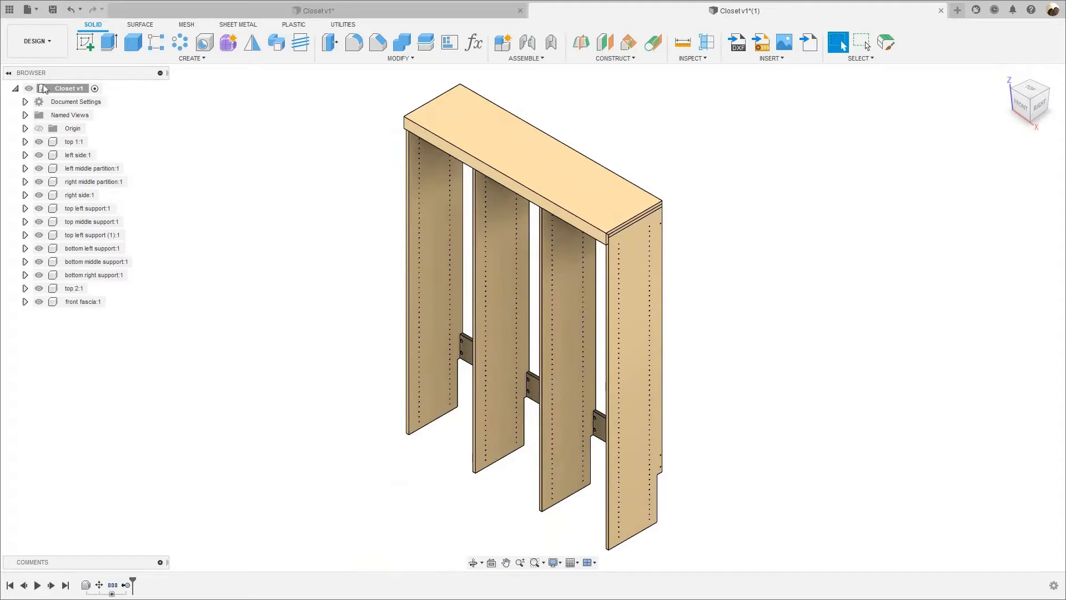
pyautogui.click(36, 41)
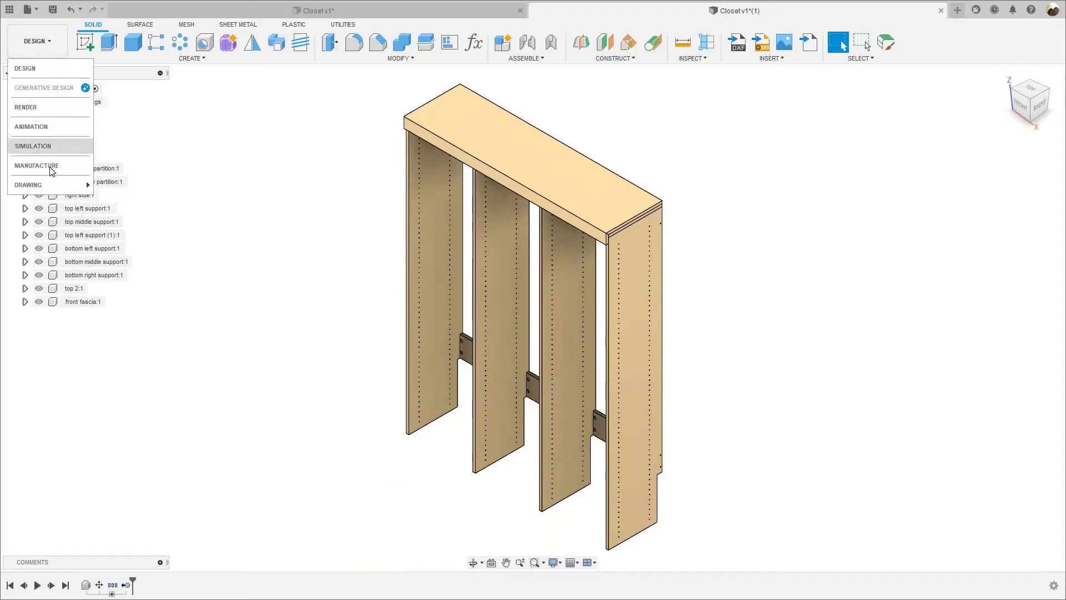
pyautogui.click(50, 165)
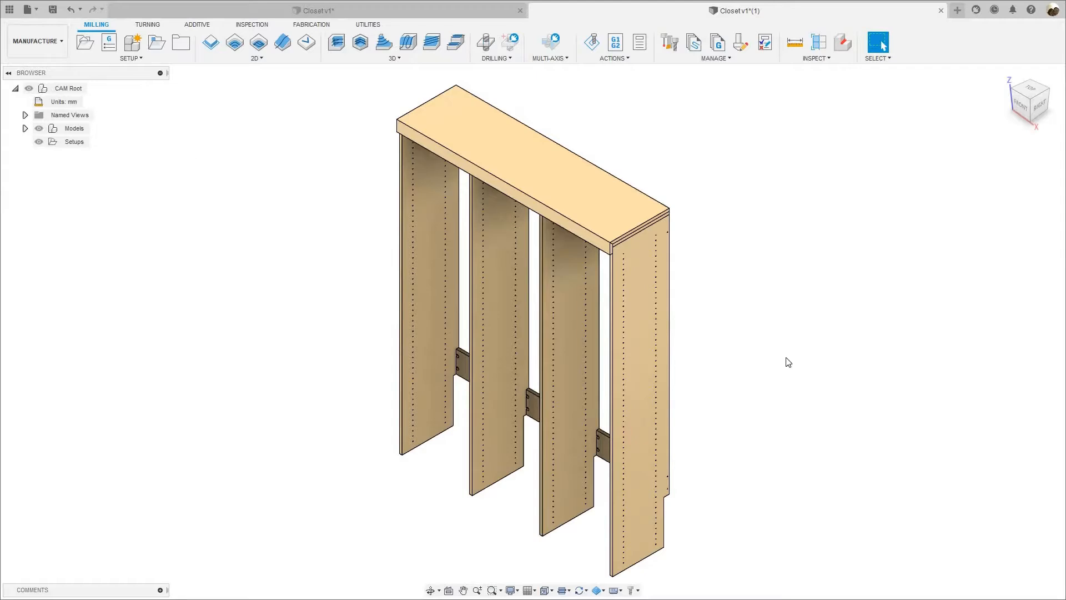
pyautogui.scroll(-1, 672, 313)
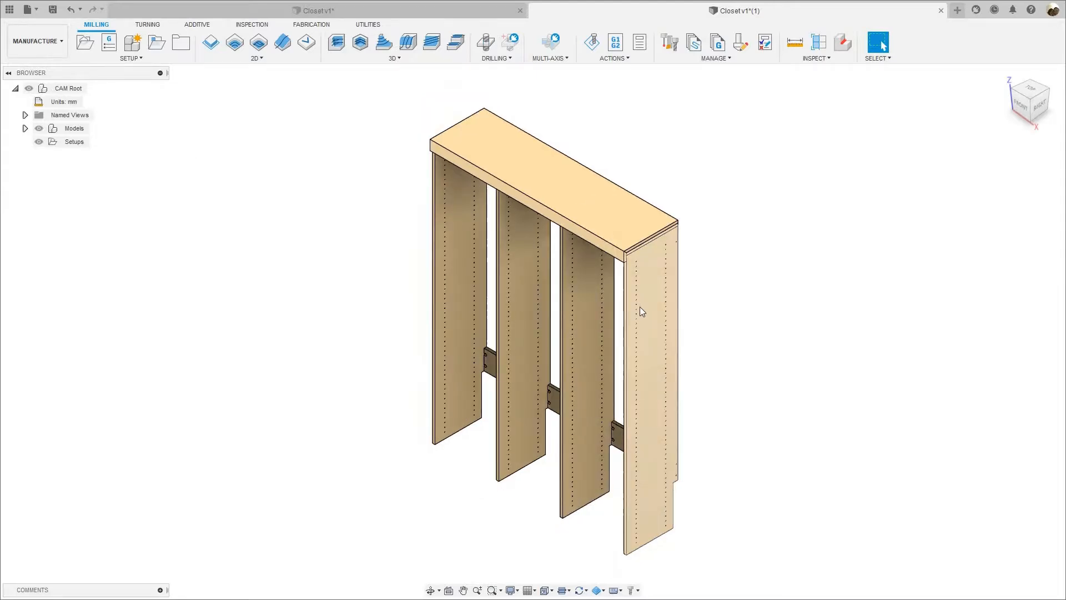
pyautogui.moveTo(144, 183); pyautogui.dragTo(110, 183, button='middle')
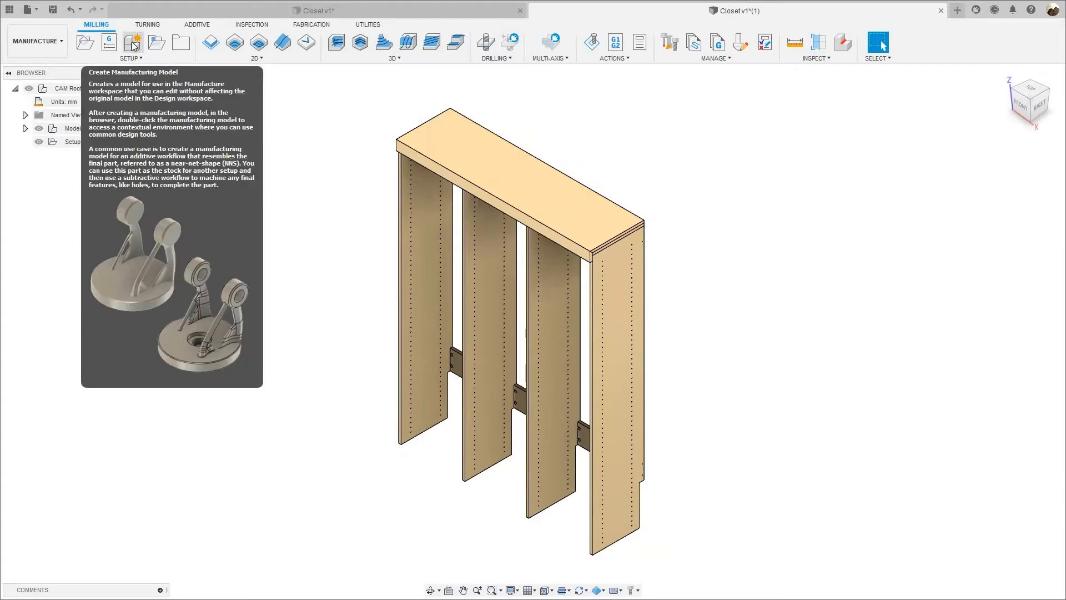
# Create a manufacturing model of the closet and open it for editing.
pyautogui.click(134, 47)
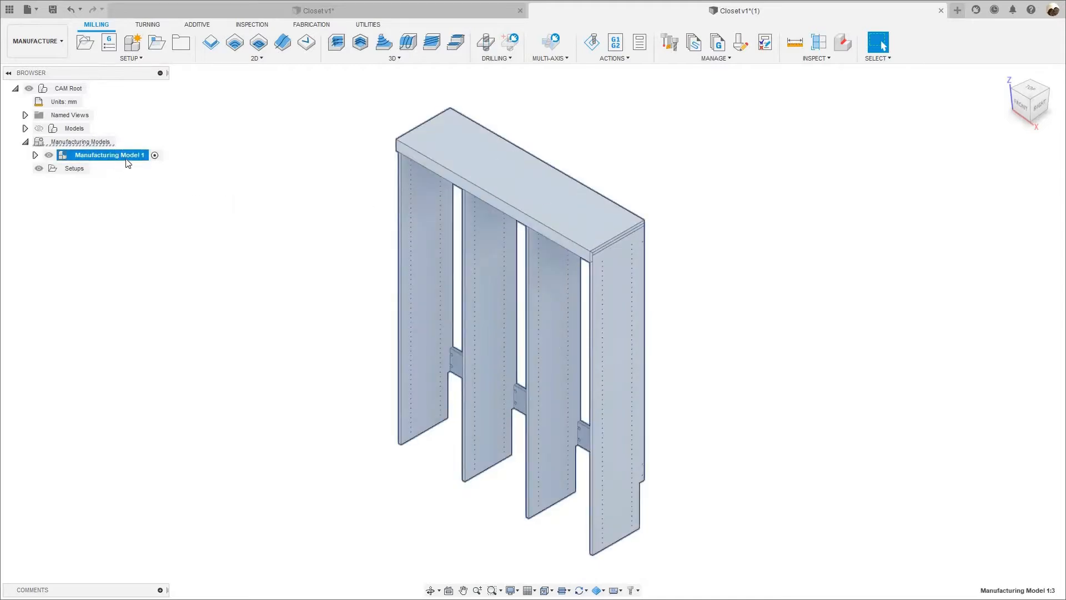
pyautogui.rightClick(97, 155)
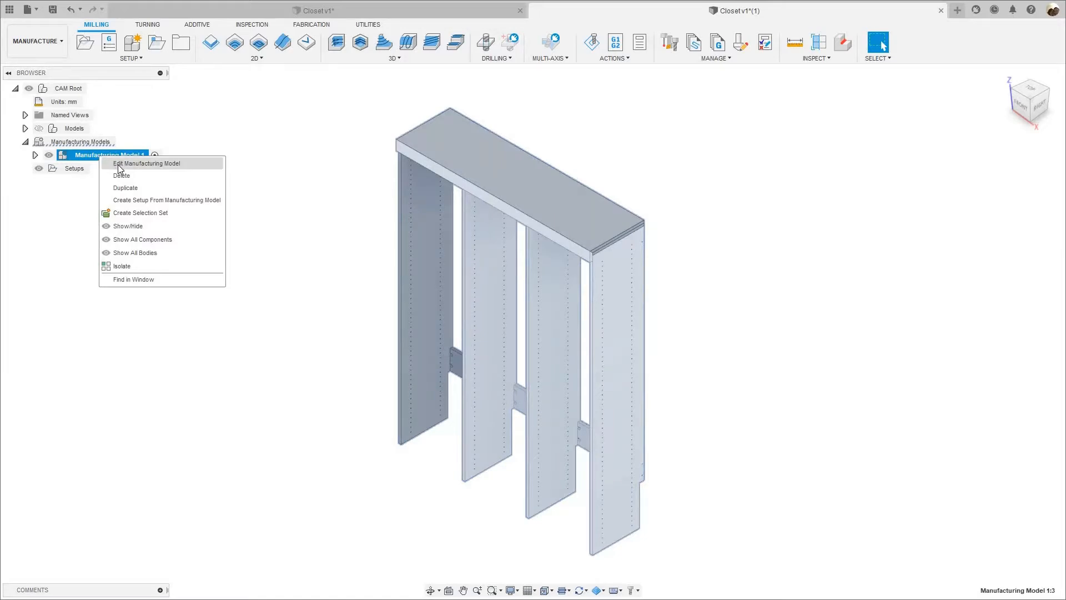
pyautogui.click(119, 168)
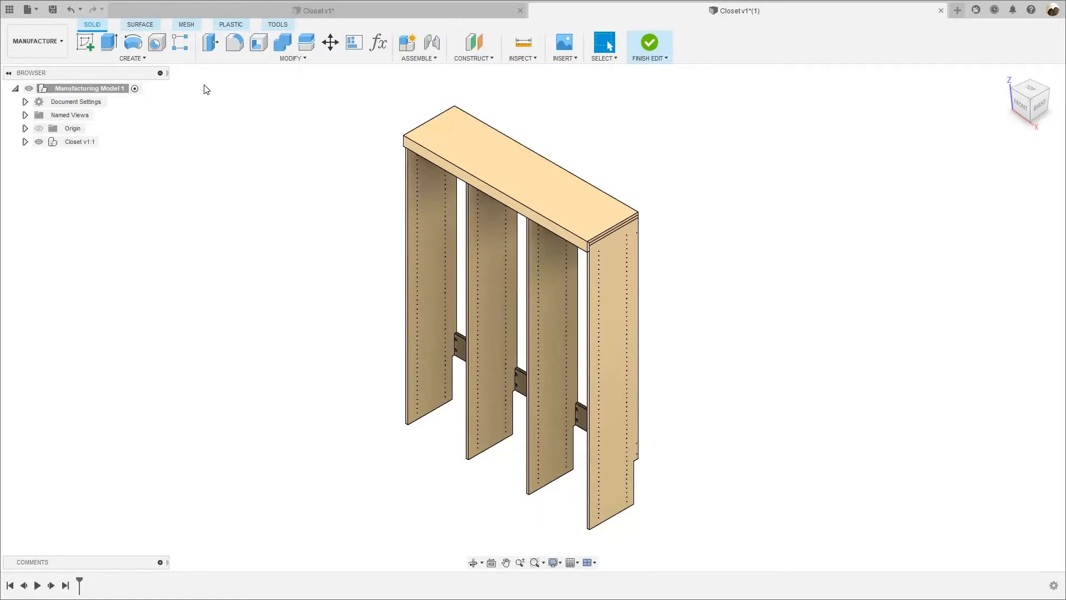
# Start the Arrange command with the 2D Arrange solver and select all the closet panels as its objects.
pyautogui.moveTo(281, 218); pyautogui.dragTo(266, 211, button='middle')
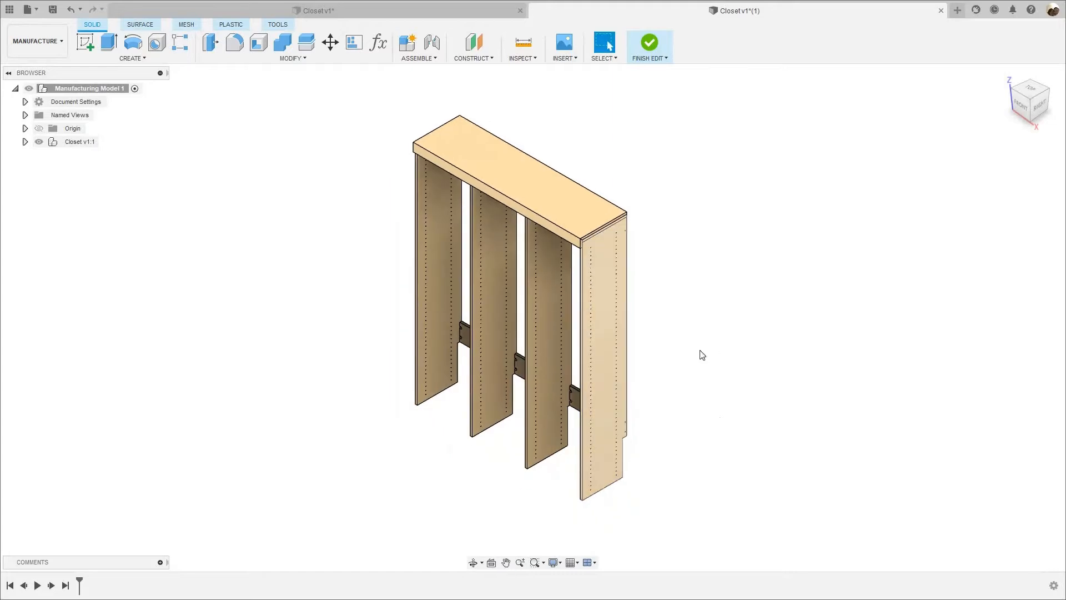
pyautogui.scroll(3, 639, 383)
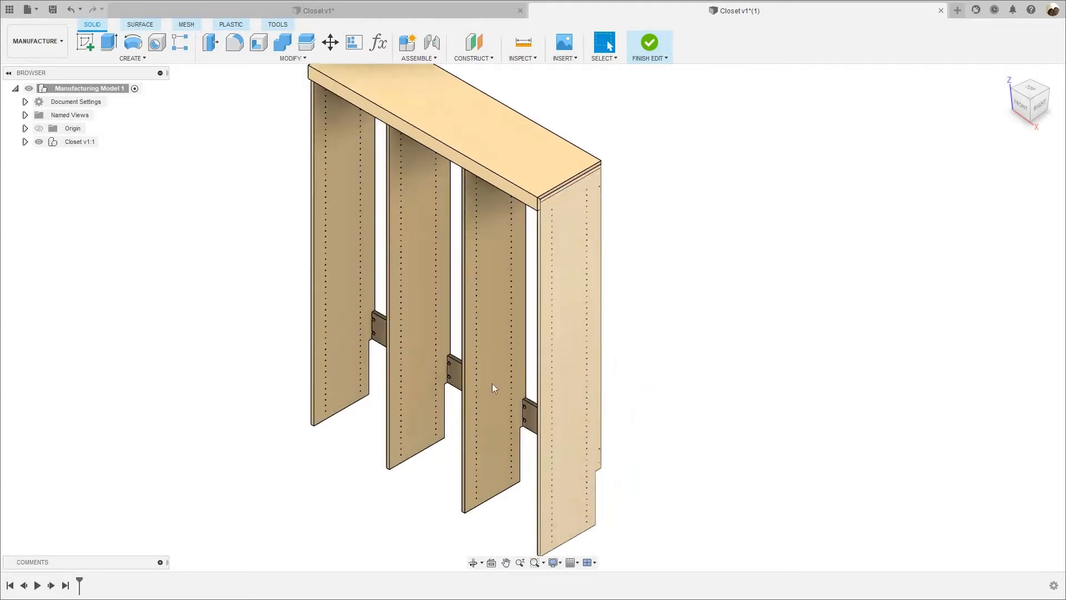
pyautogui.scroll(-2, 493, 383)
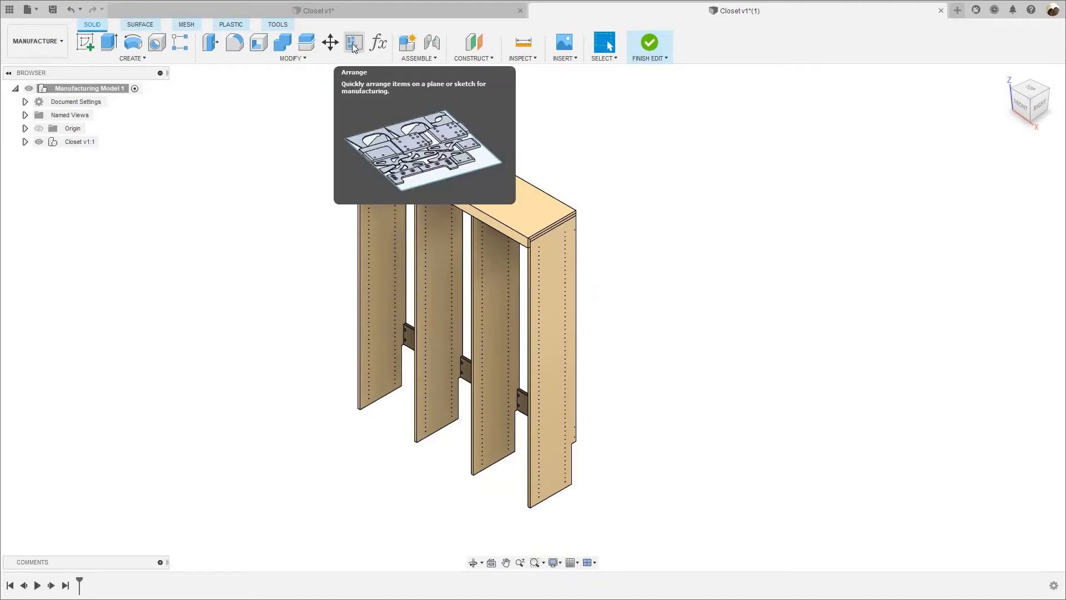
pyautogui.click(305, 59)
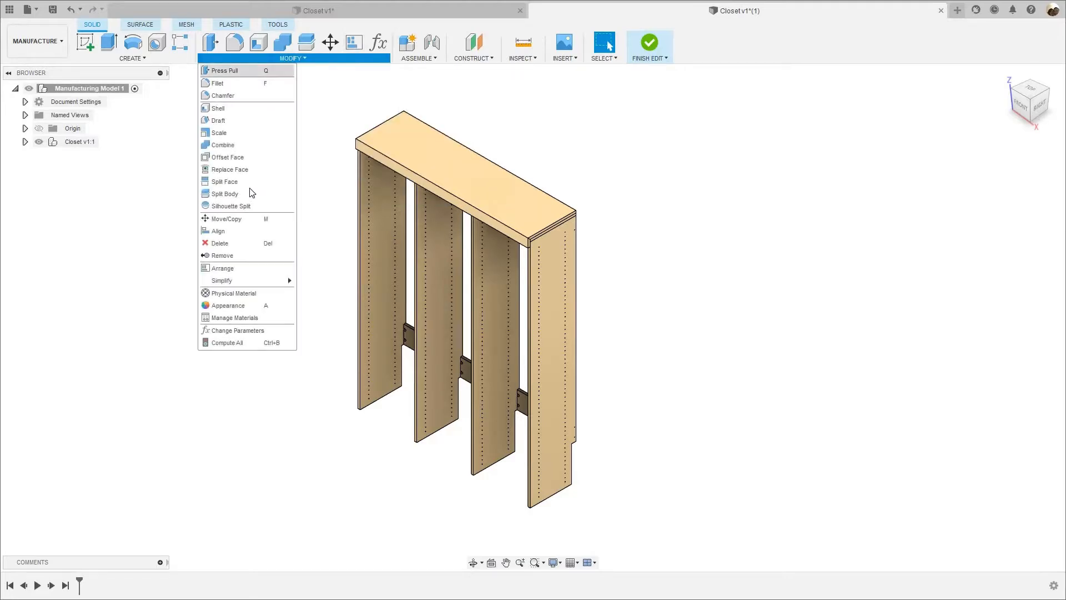
pyautogui.click(288, 270)
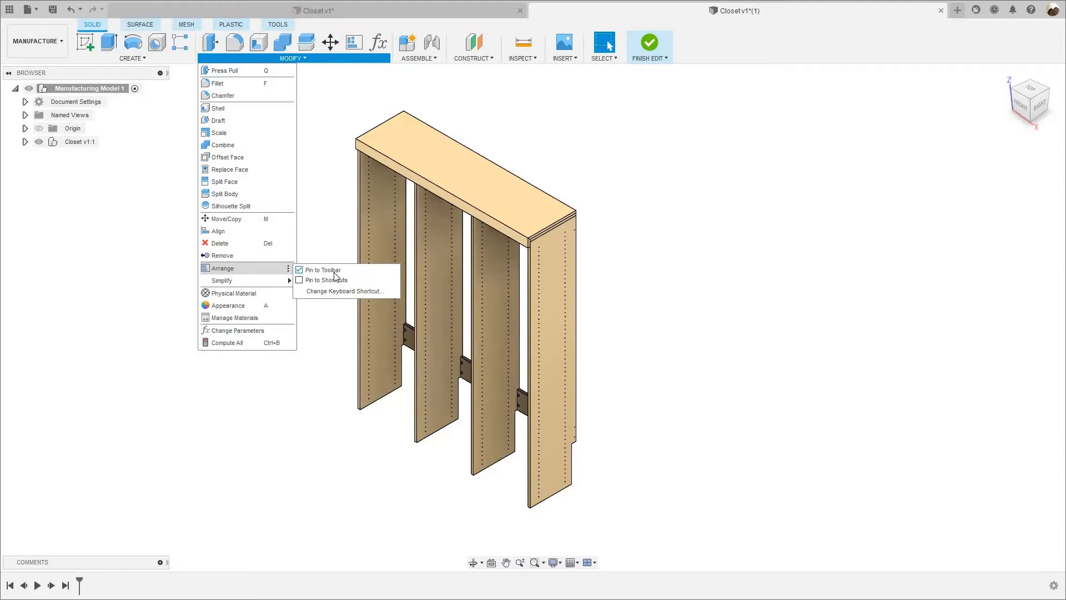
pyautogui.click(289, 269)
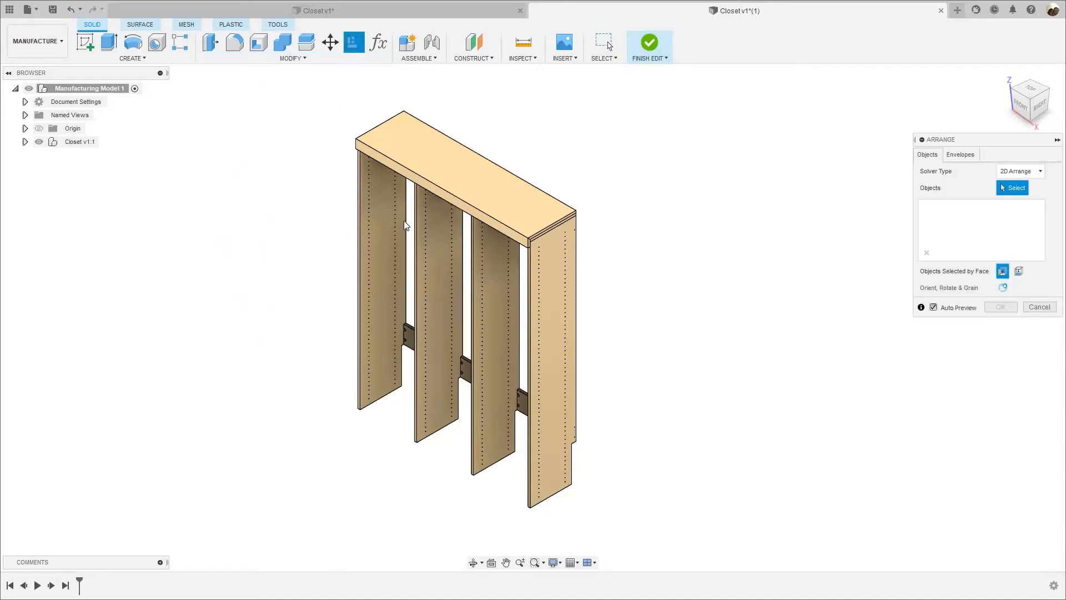
pyautogui.scroll(-3, 406, 224)
pyautogui.moveTo(286, 122); pyautogui.dragTo(566, 442)
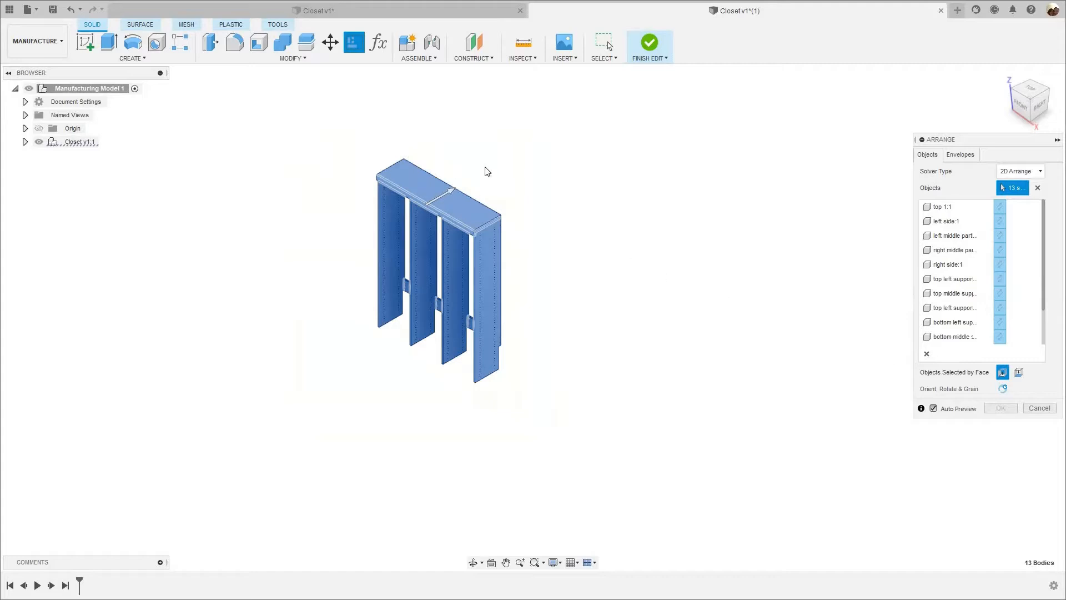
pyautogui.scroll(4, 485, 168)
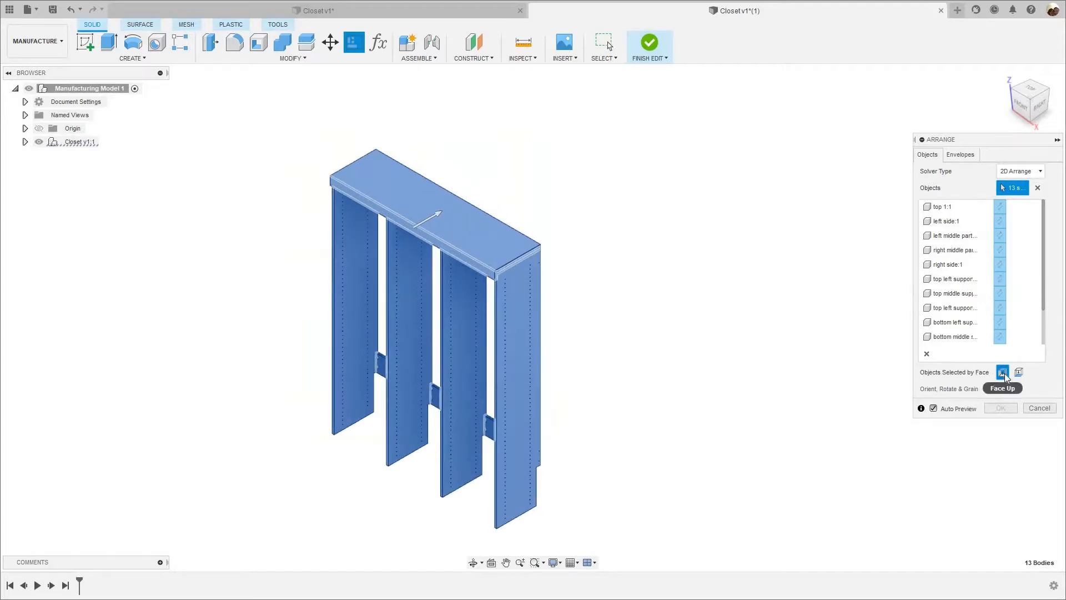
# Choose the horizontal origin plane as the envelope on which the closet panels are arranged.
pyautogui.click(960, 157)
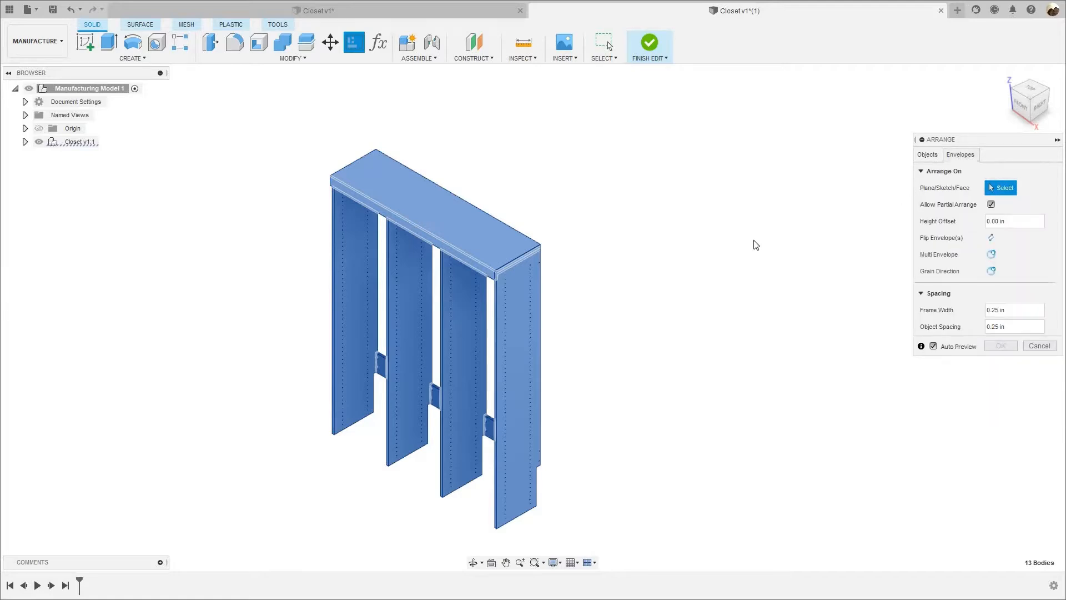
pyautogui.scroll(-2, 756, 245)
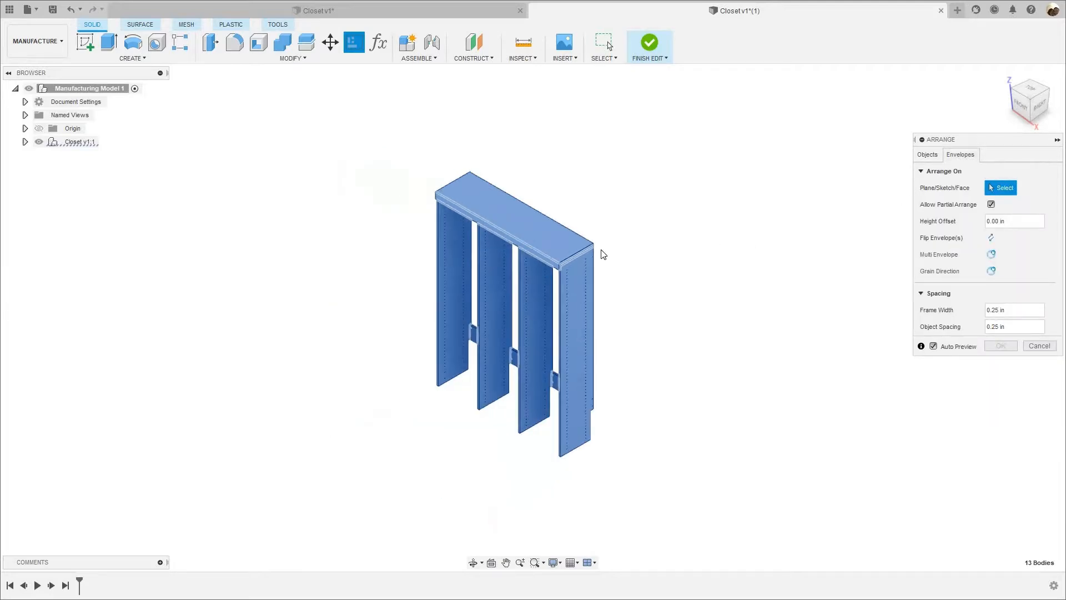
pyautogui.scroll(-1, 364, 225)
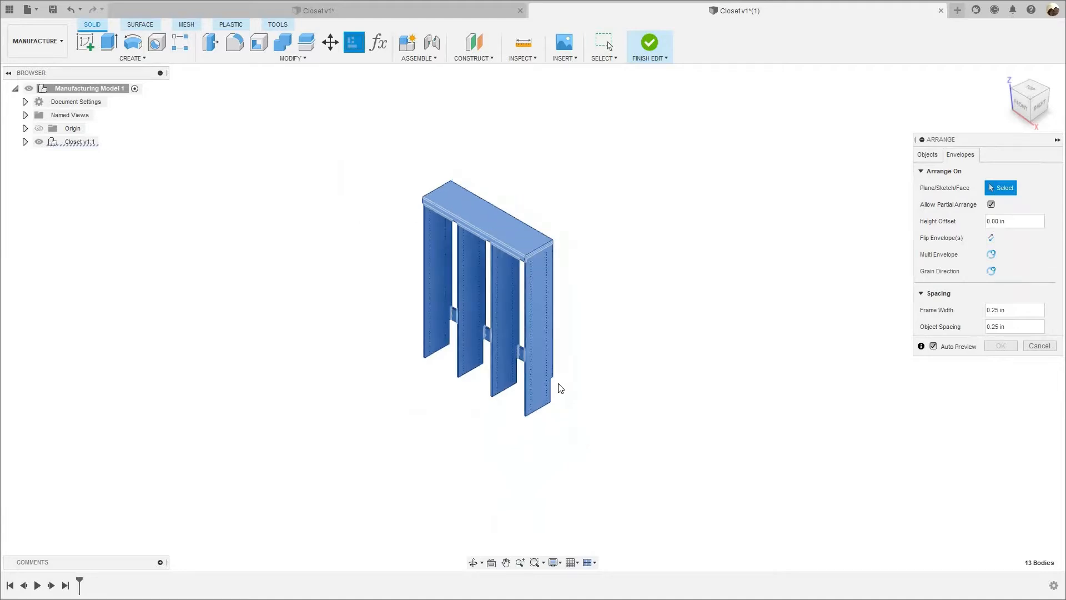
pyautogui.scroll(1, 576, 395)
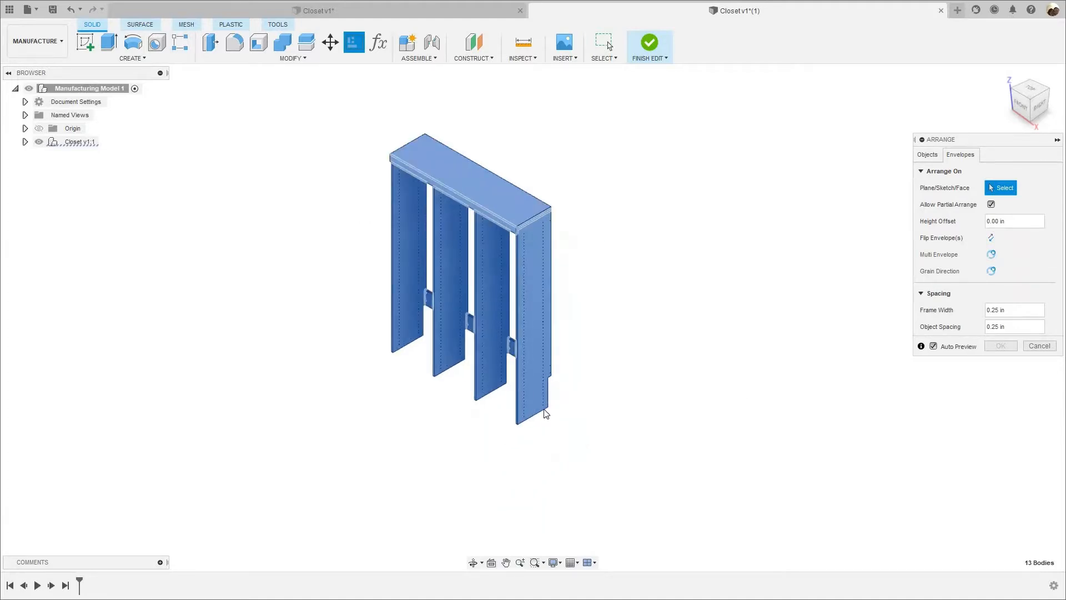
pyautogui.scroll(1, 575, 386)
pyautogui.scroll(2, 523, 391)
pyautogui.scroll(-2, 572, 350)
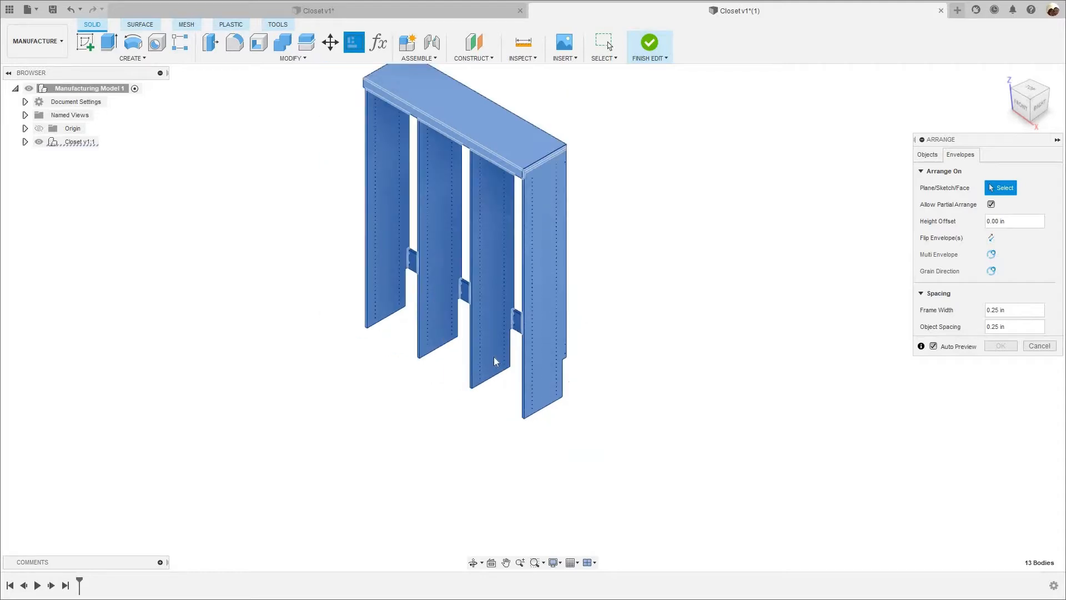
pyautogui.scroll(-1, 210, 281)
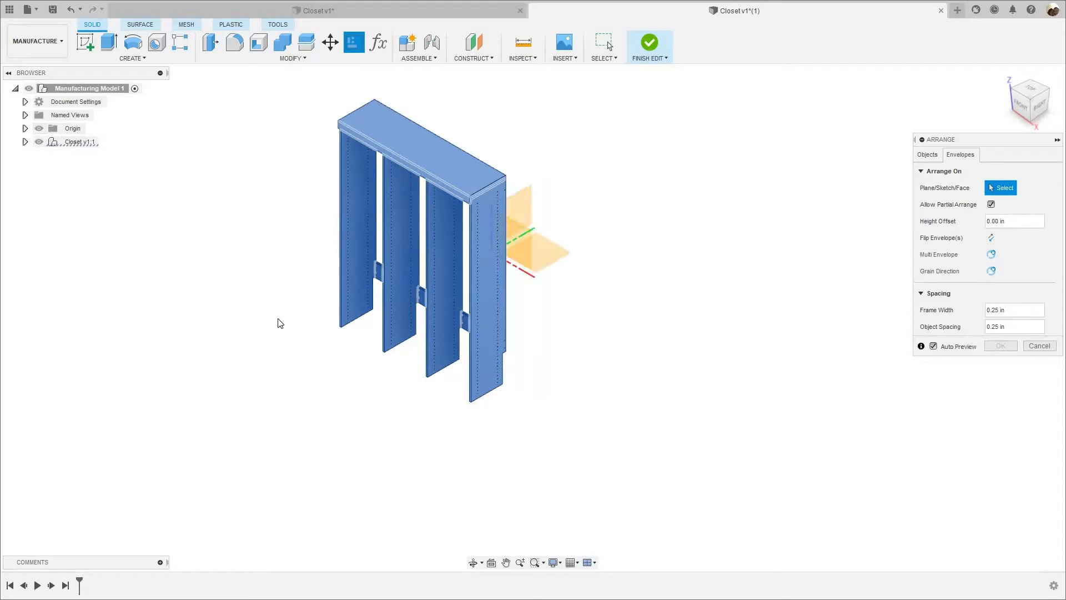
pyautogui.scroll(-2, 279, 323)
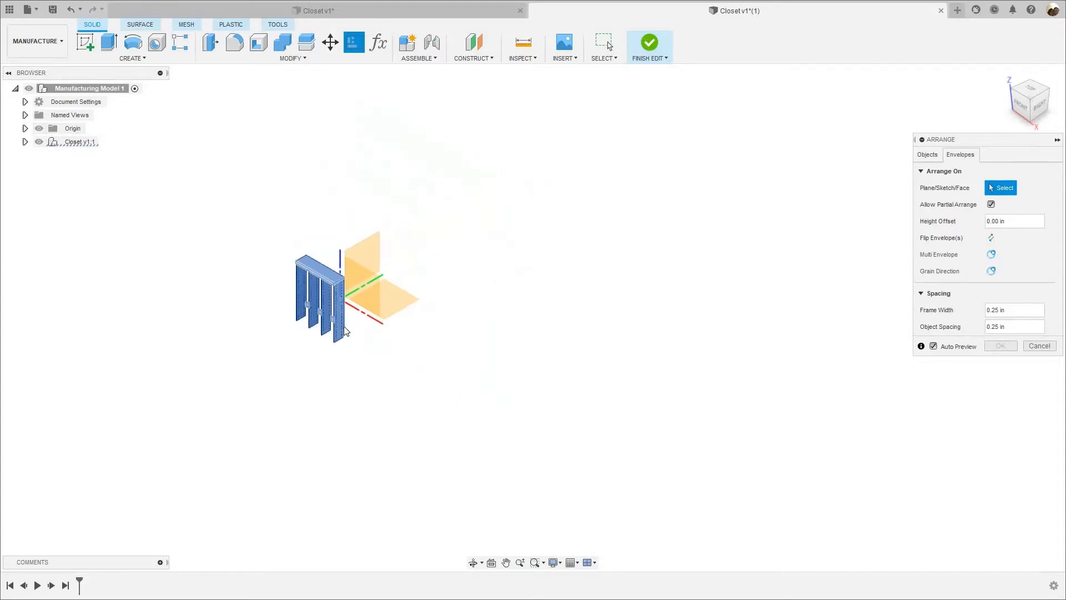
pyautogui.scroll(-1, 466, 353)
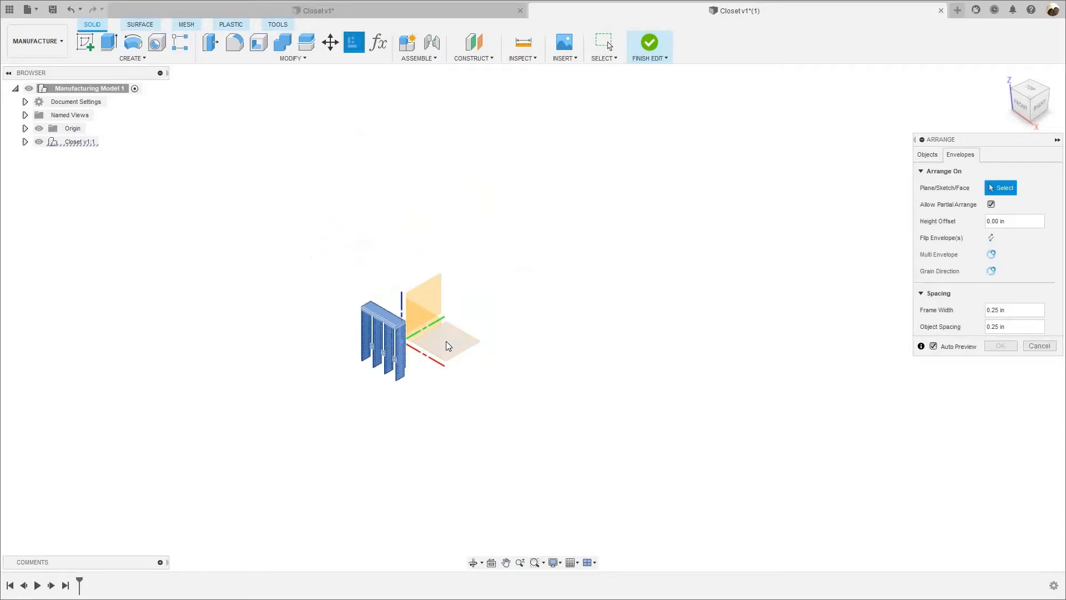
pyautogui.click(466, 344)
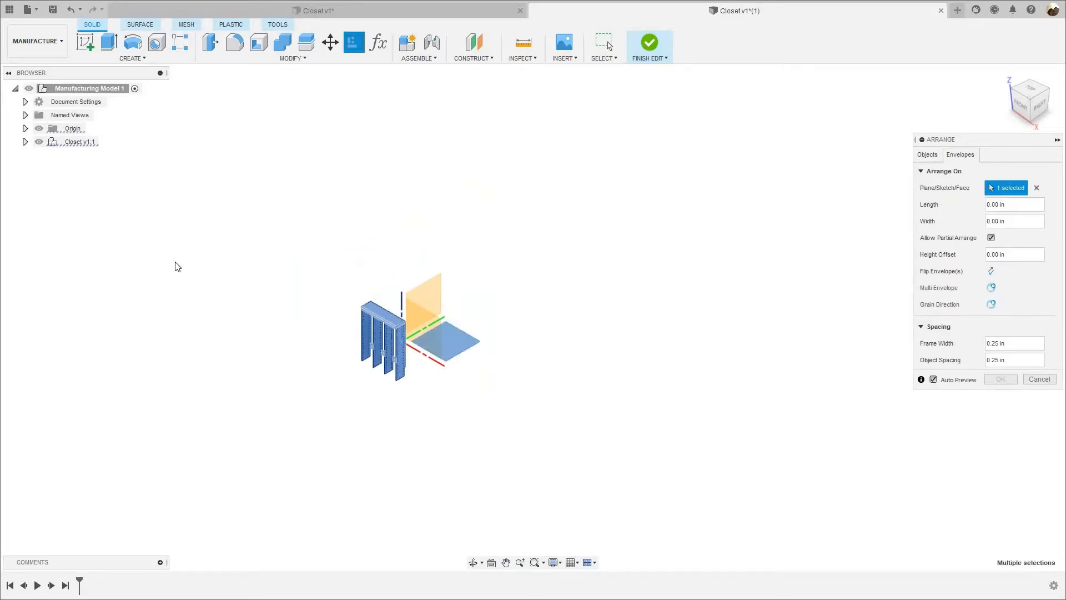
# Set the arrangement envelope to a length of 96 in and a width of 48 in.
pyautogui.scroll(1, 38, 128)
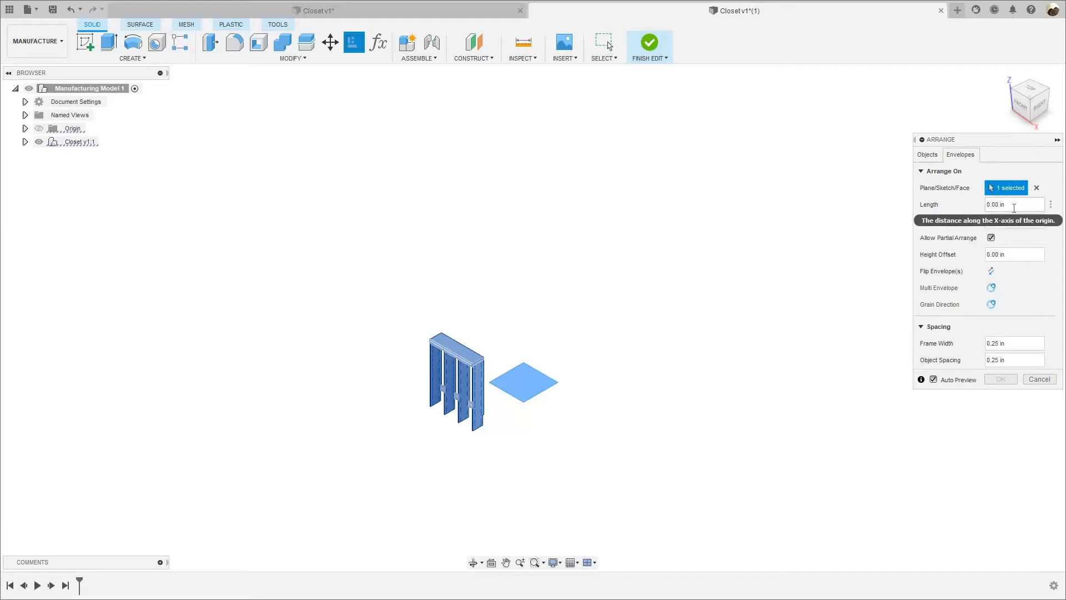
pyautogui.click(1016, 206)
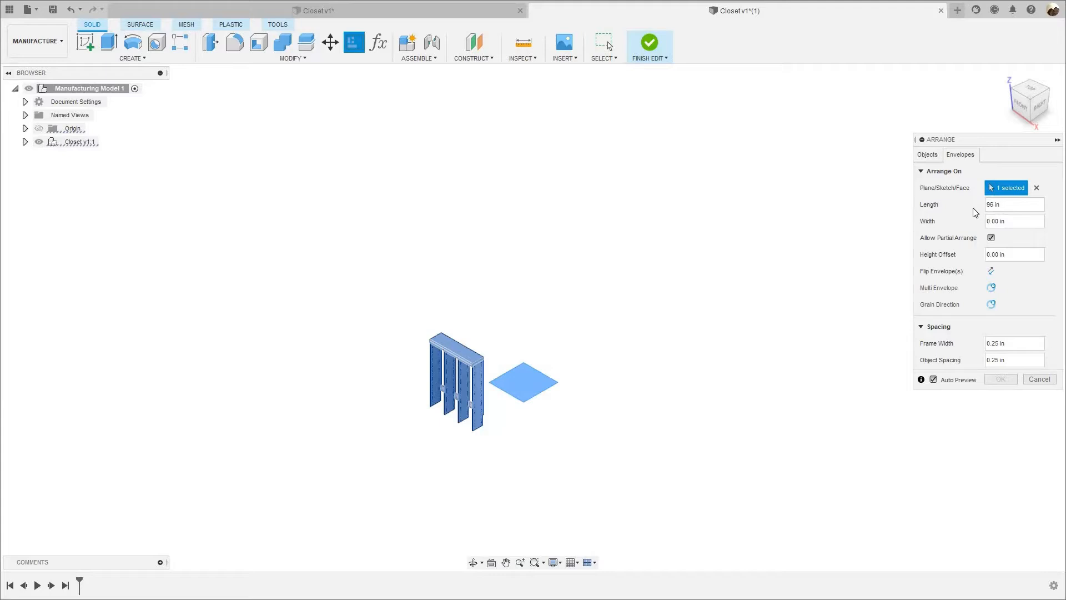
pyautogui.press('Tab')
pyautogui.write('48 in')
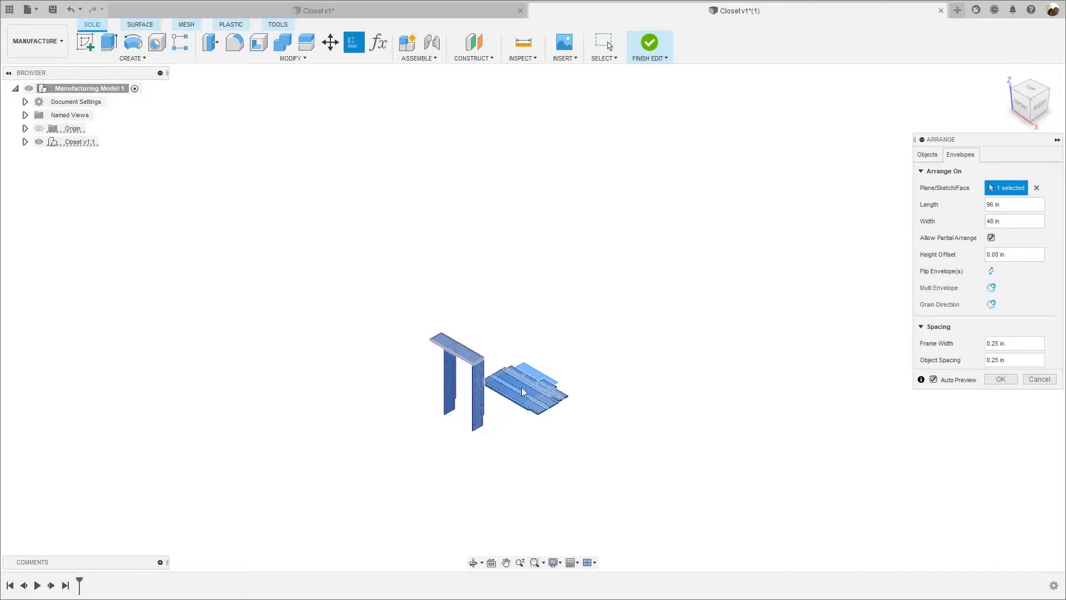
# Set the object spacing to 1 in and apply the panel arrangement.
pyautogui.scroll(5, 555, 402)
pyautogui.scroll(3, 555, 404)
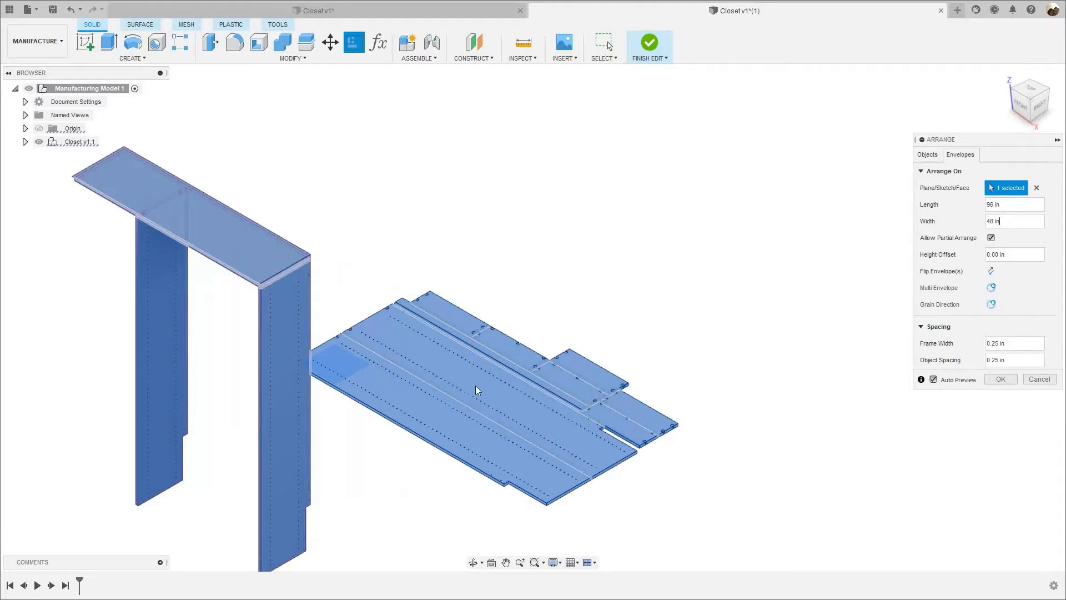
pyautogui.scroll(-1, 282, 391)
pyautogui.moveTo(283, 394); pyautogui.dragTo(347, 379, button='middle')
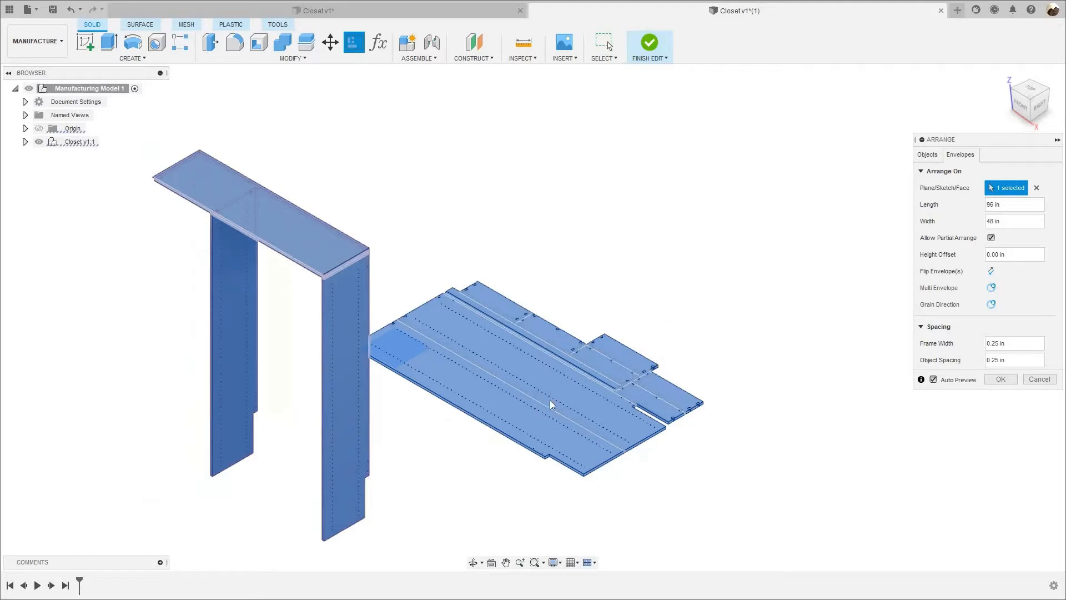
pyautogui.scroll(2, 547, 379)
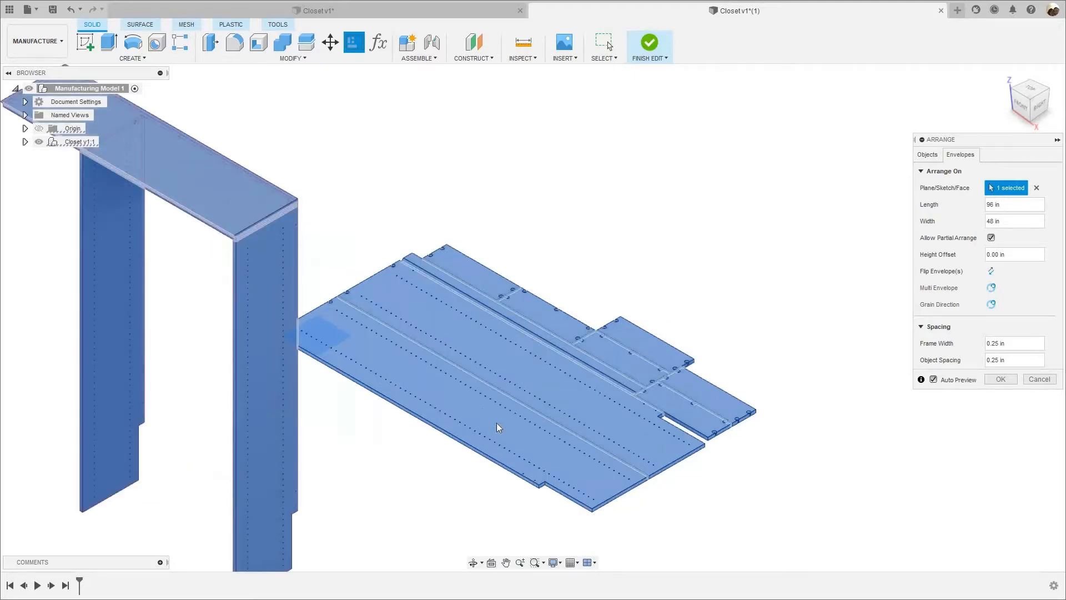
pyautogui.scroll(-1, 495, 405)
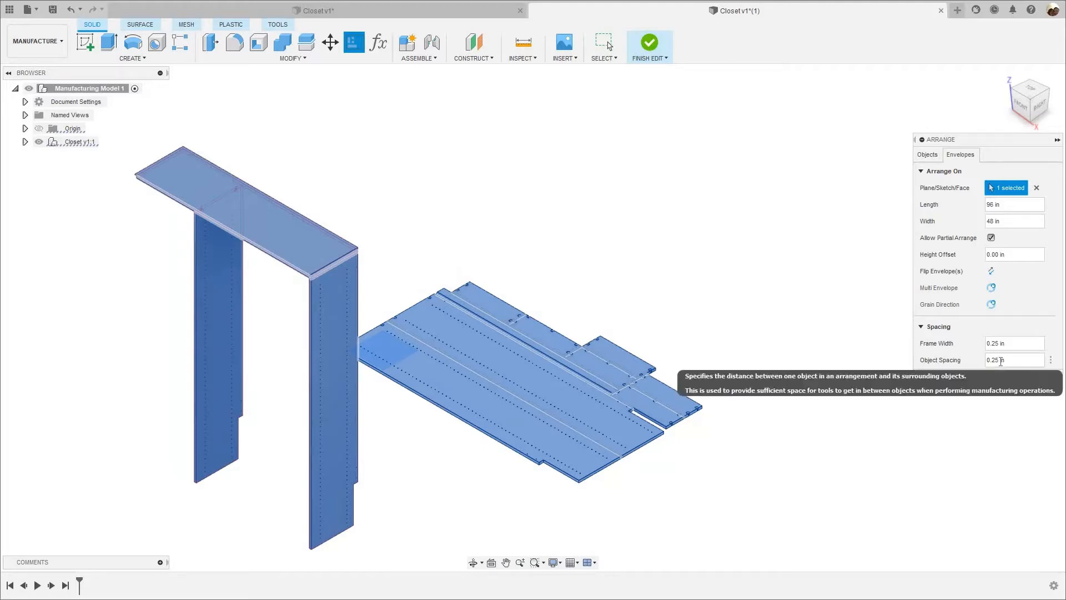
pyautogui.moveTo(1002, 361); pyautogui.dragTo(906, 381)
pyautogui.write('1')
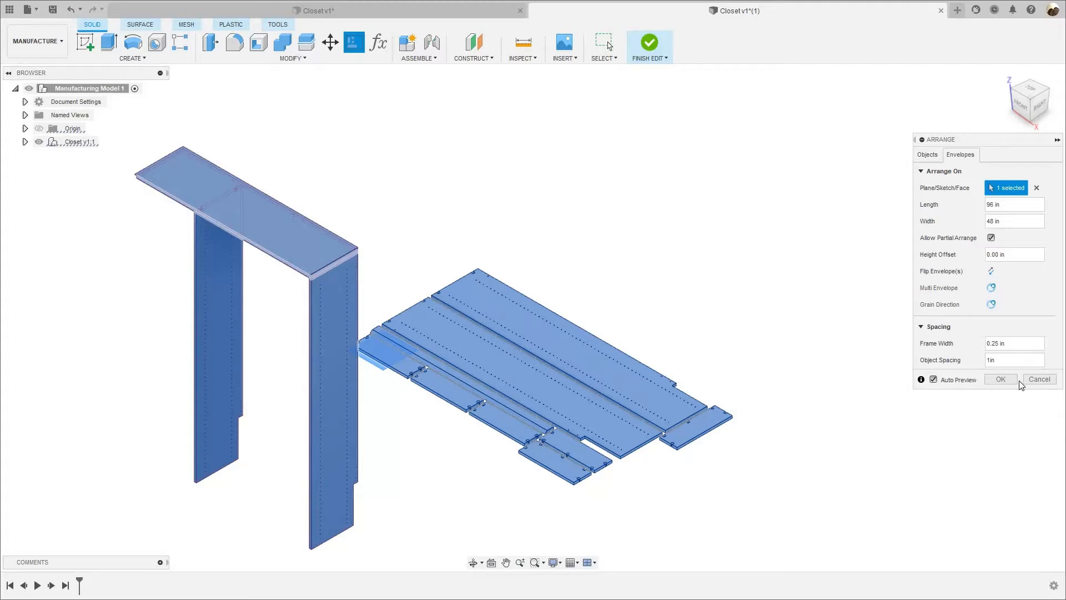
pyautogui.click(1001, 379)
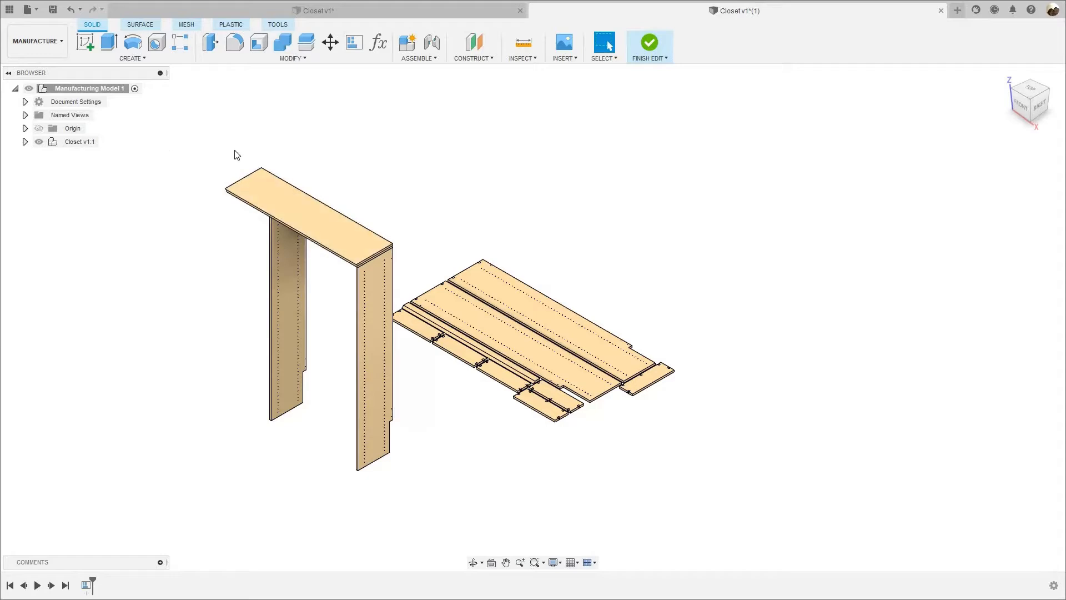
# Apply the Paint - Enamel Glossy (White) appearance to all closet panels in the manufacturing model.
pyautogui.scroll(-2, 556, 228)
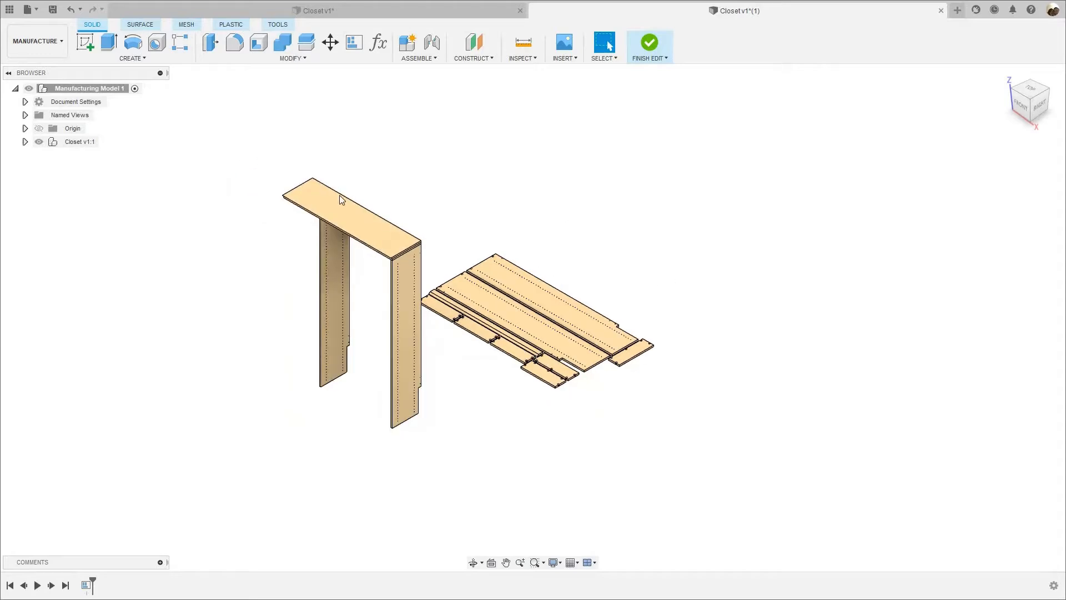
pyautogui.moveTo(215, 143); pyautogui.dragTo(195, 197, button='middle')
pyautogui.scroll(3, 287, 210)
pyautogui.moveTo(456, 283); pyautogui.dragTo(457, 257, button='middle')
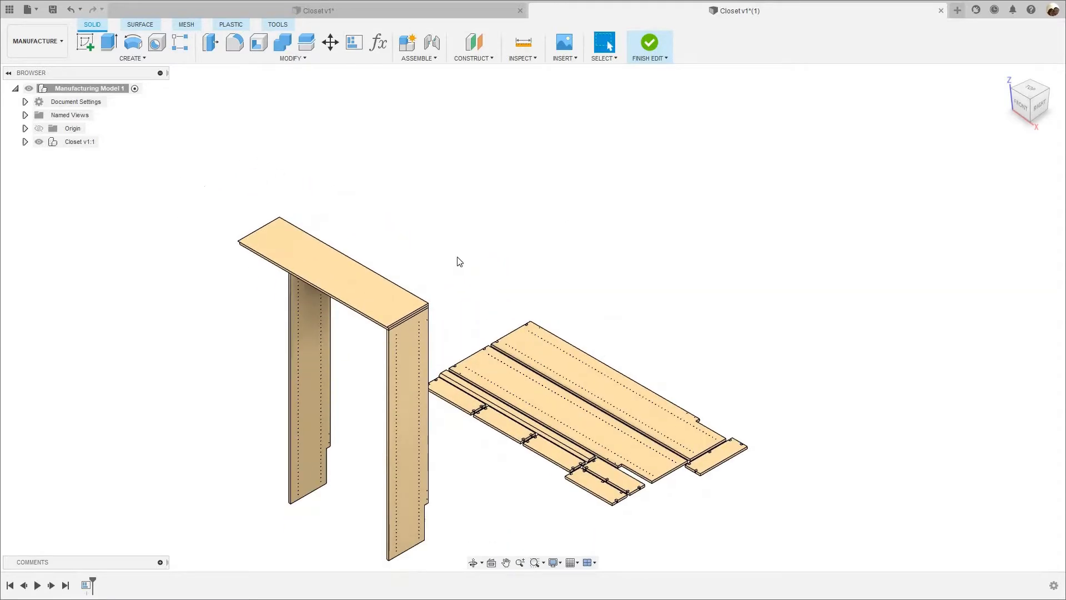
pyautogui.scroll(-3, 464, 262)
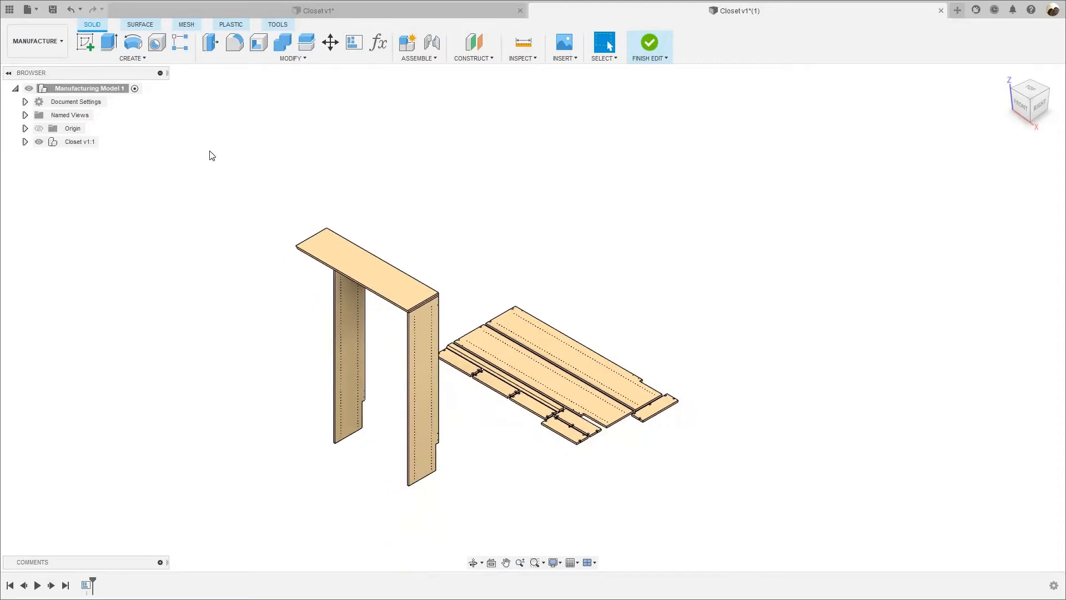
pyautogui.moveTo(203, 140); pyautogui.dragTo(736, 557)
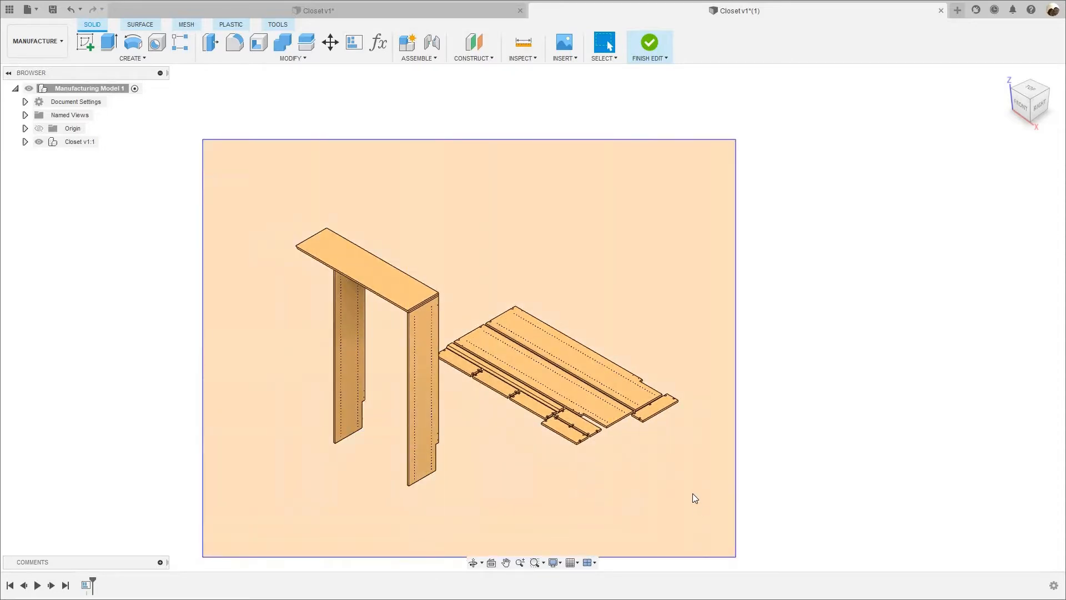
pyautogui.moveTo(692, 493); pyautogui.dragTo(693, 493)
pyautogui.rightClick(693, 494)
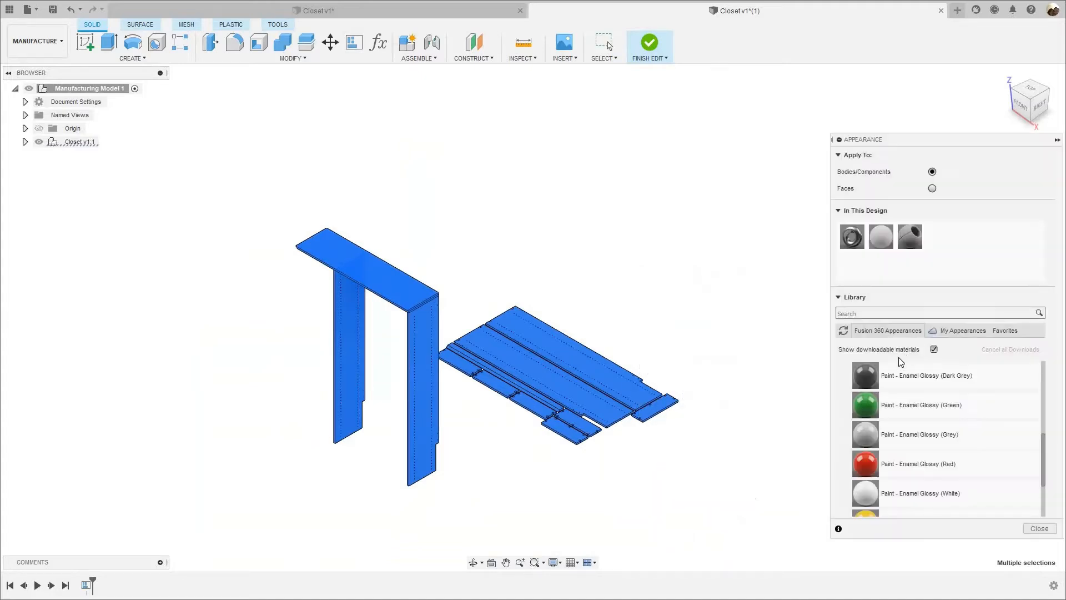
pyautogui.scroll(-2, 887, 440)
pyautogui.scroll(4, 887, 440)
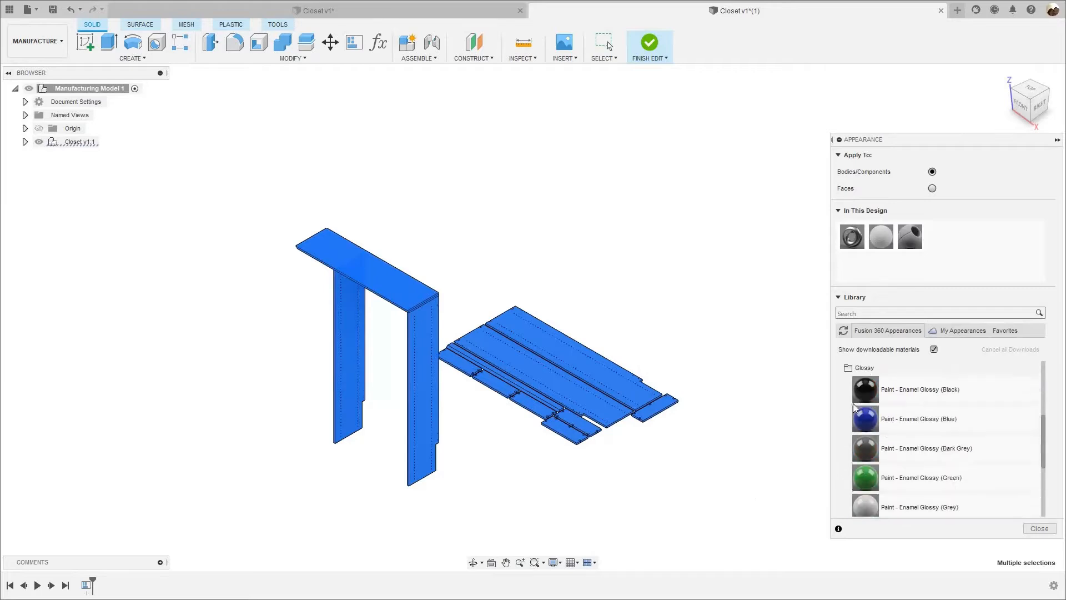
pyautogui.scroll(-3, 871, 425)
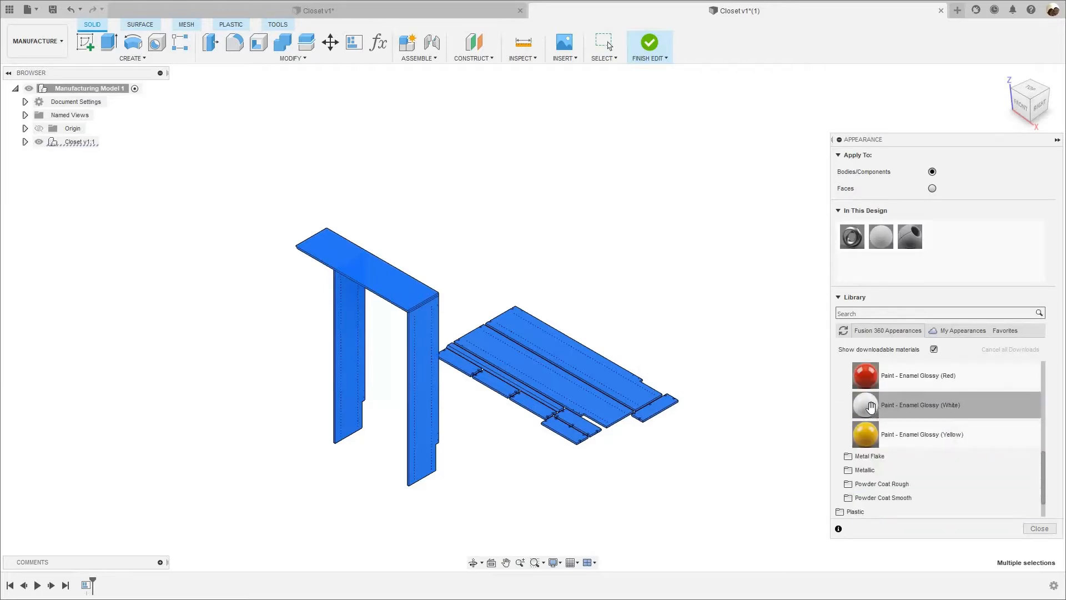
pyautogui.moveTo(870, 407)
pyautogui.mouseDown()
pyautogui.moveTo(815, 396)
pyautogui.moveTo(585, 286)
pyautogui.moveTo(395, 281)
pyautogui.moveTo(424, 317)
pyautogui.moveTo(463, 331)
pyautogui.mouseUp()
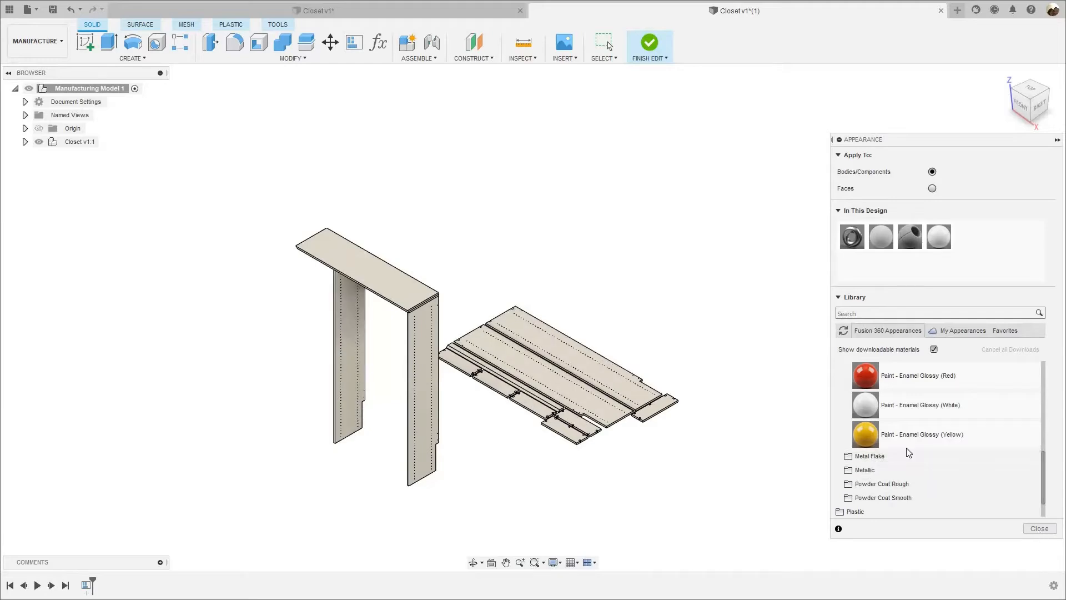
pyautogui.click(1039, 528)
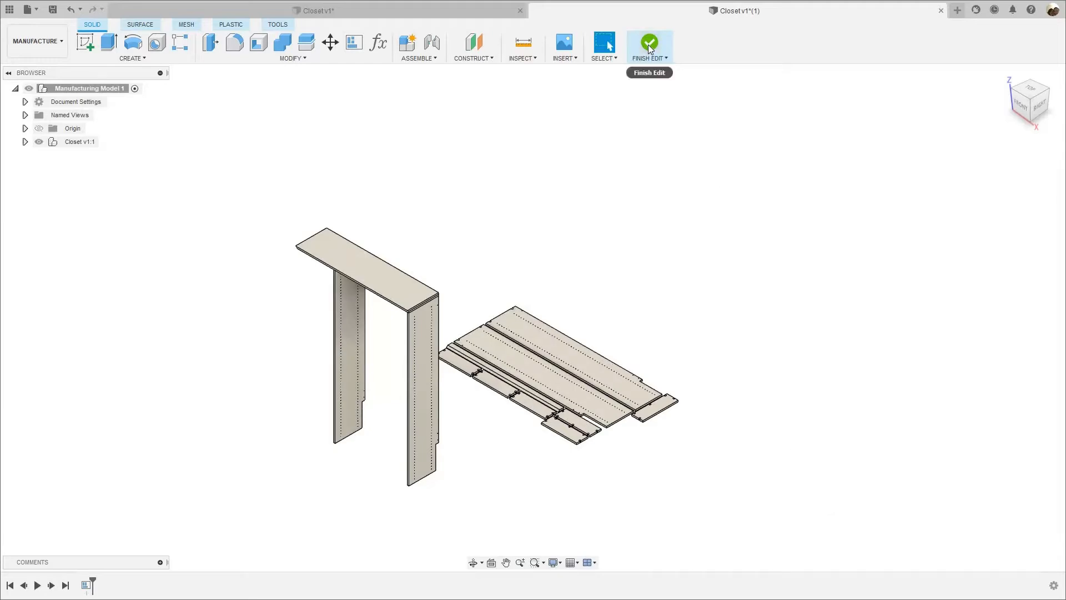
# Finish editing the manufacturing model and switch to the Design workspace.
pyautogui.click(648, 44)
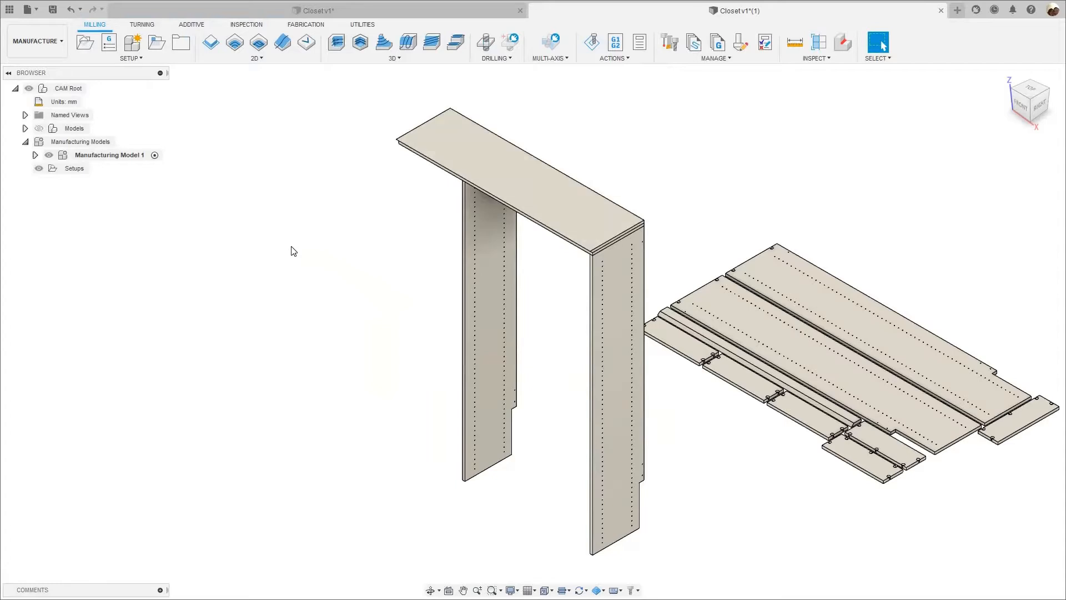
pyautogui.scroll(-1, 285, 248)
pyautogui.scroll(-1, 223, 246)
pyautogui.moveTo(305, 252); pyautogui.dragTo(249, 249, button='middle')
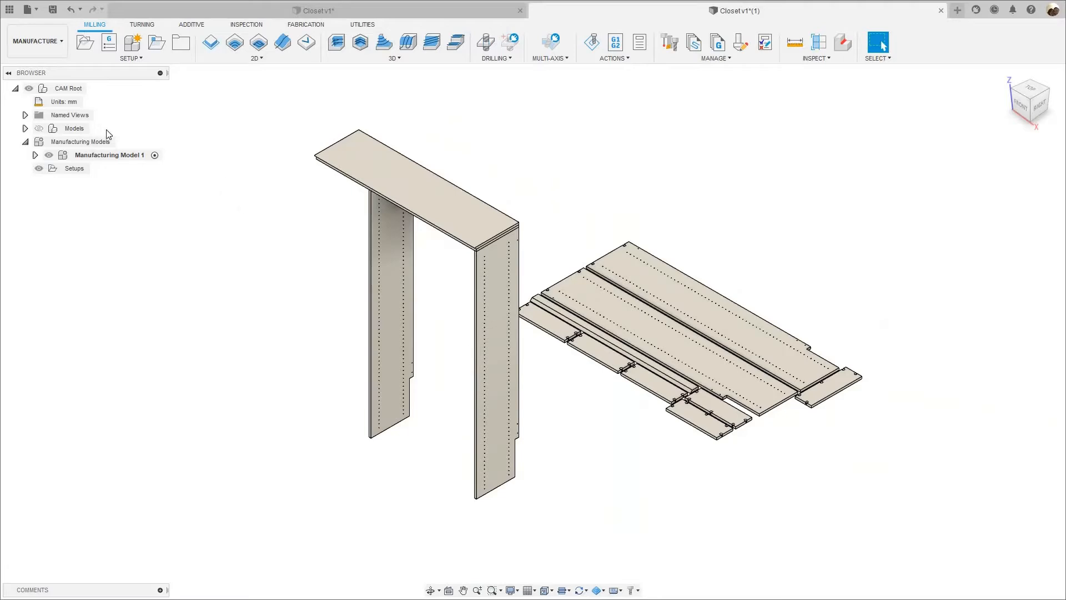
pyautogui.click(48, 50)
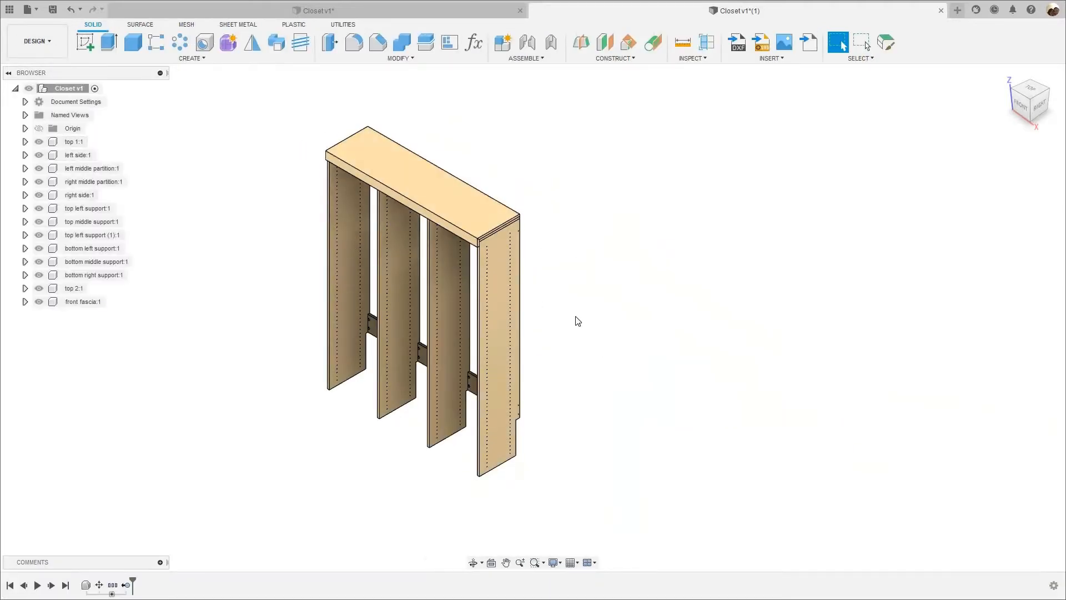
# Apply the Paint - Enamel Glossy (White) appearance to every component of the assembled closet in the design.
pyautogui.scroll(-3, 504, 322)
pyautogui.moveTo(255, 78); pyautogui.dragTo(591, 480)
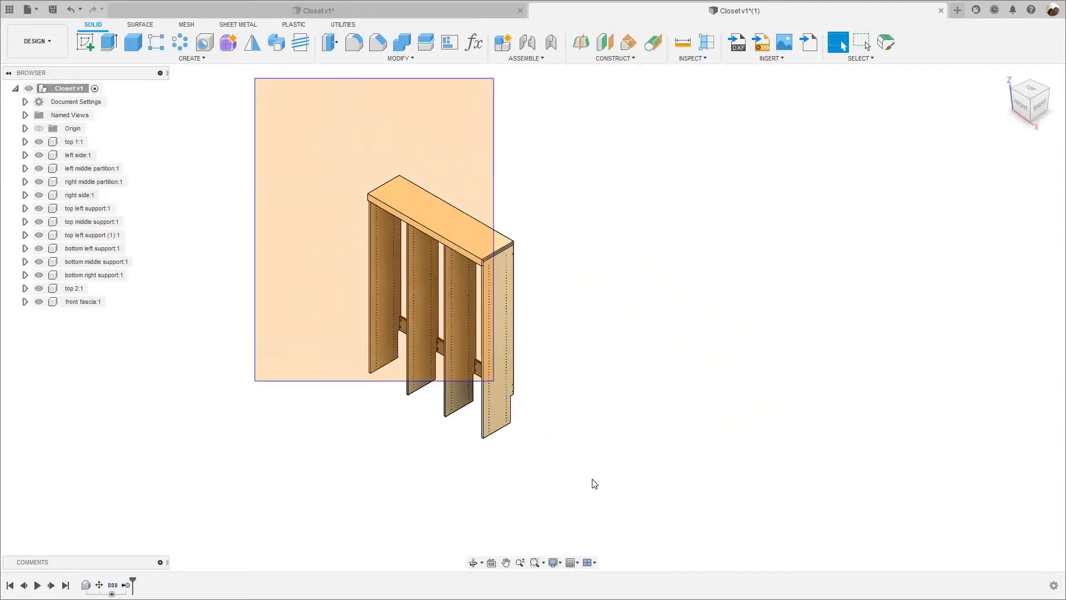
pyautogui.moveTo(581, 347); pyautogui.dragTo(579, 346)
pyautogui.rightClick(579, 347)
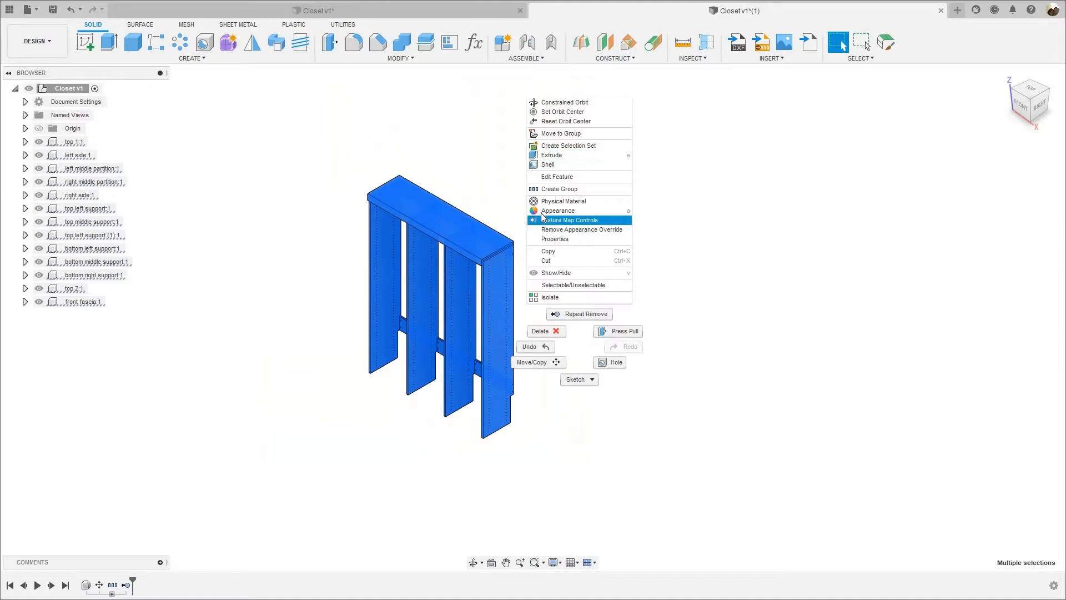
pyautogui.click(838, 209)
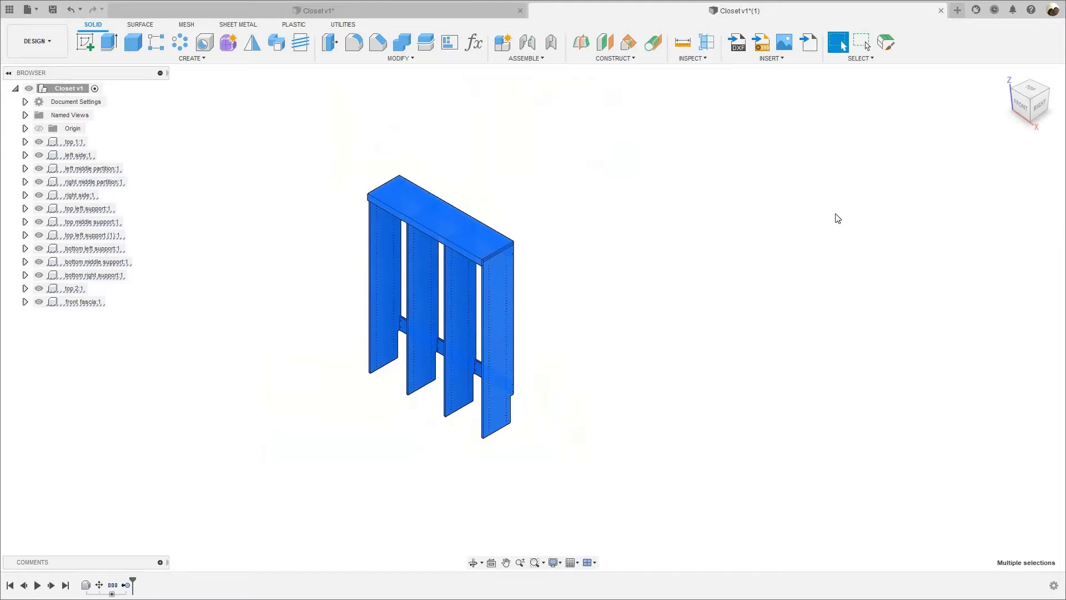
pyautogui.press('a')
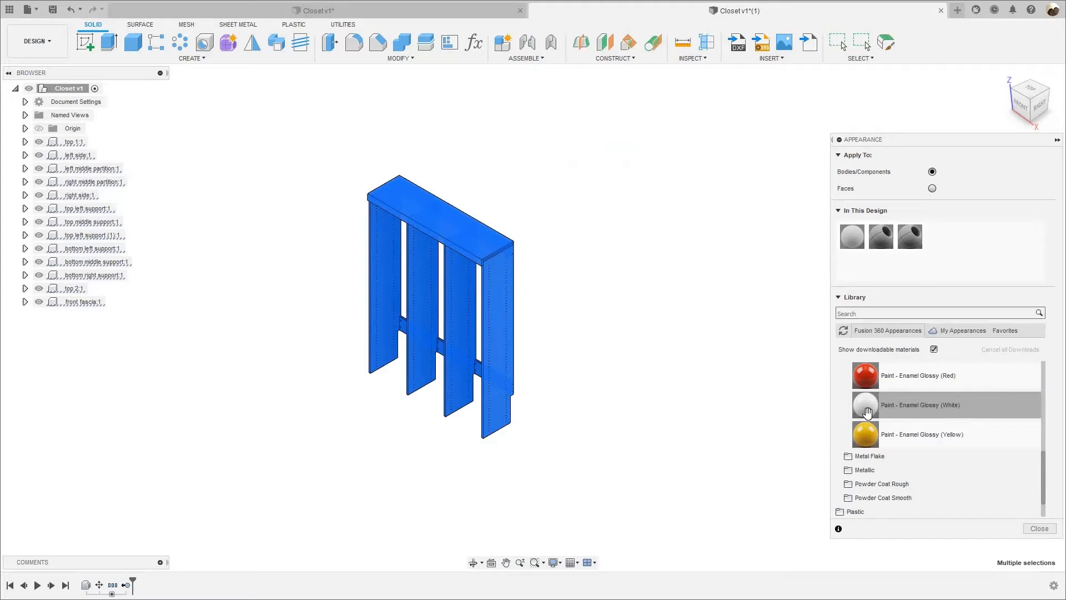
pyautogui.scroll(3, 867, 412)
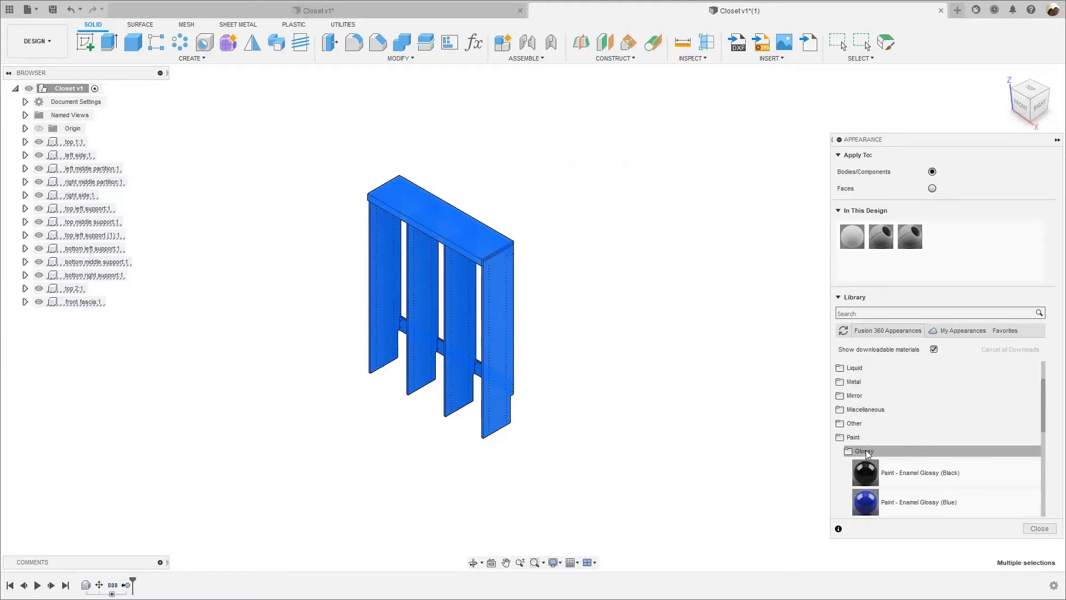
pyautogui.scroll(-2, 867, 452)
pyautogui.scroll(-3, 865, 445)
pyautogui.moveTo(883, 405)
pyautogui.mouseDown()
pyautogui.moveTo(512, 231)
pyautogui.moveTo(442, 211)
pyautogui.mouseUp()
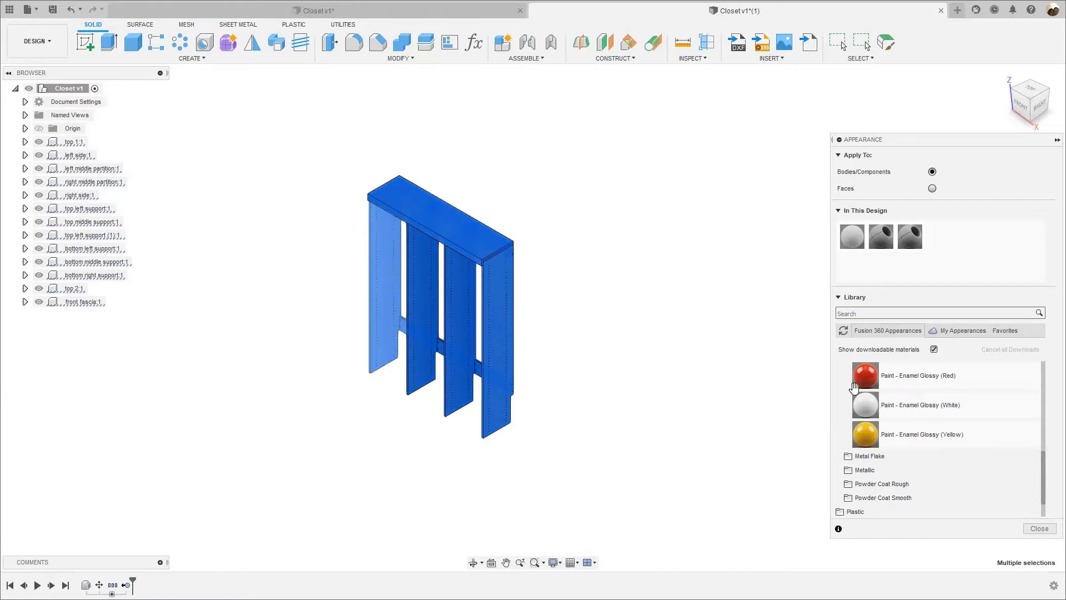
pyautogui.click(1039, 528)
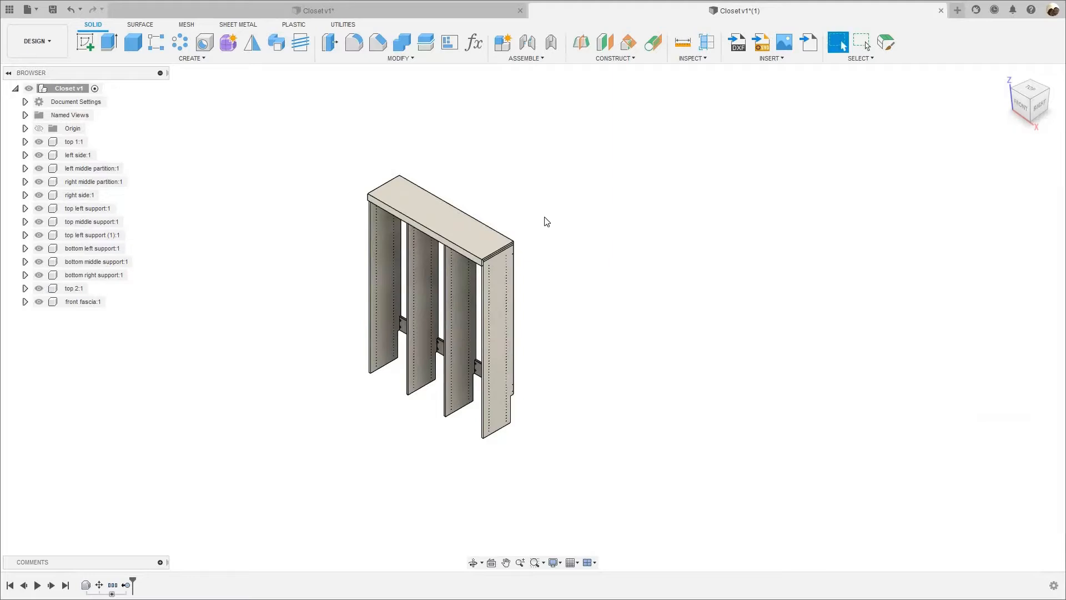
# Return to the Manufacture workspace.
pyautogui.scroll(3, 546, 221)
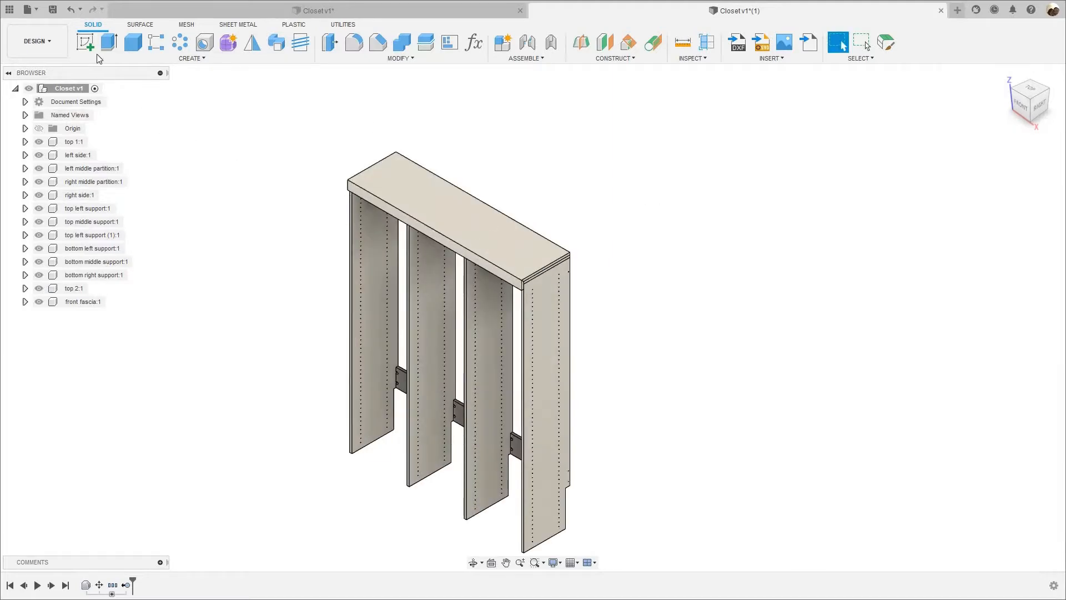
pyautogui.click(37, 41)
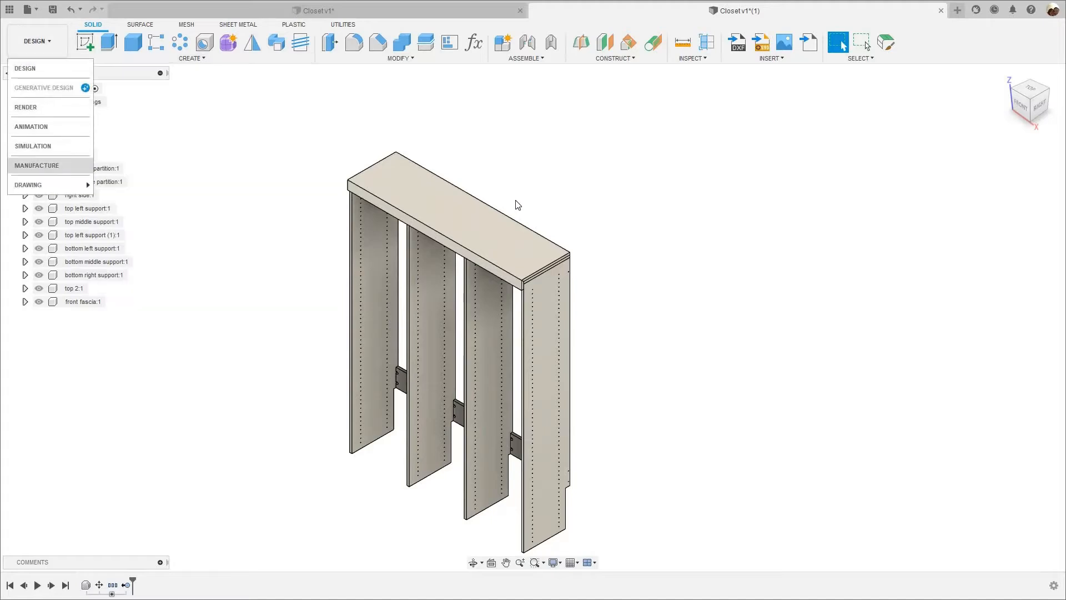
pyautogui.click(37, 166)
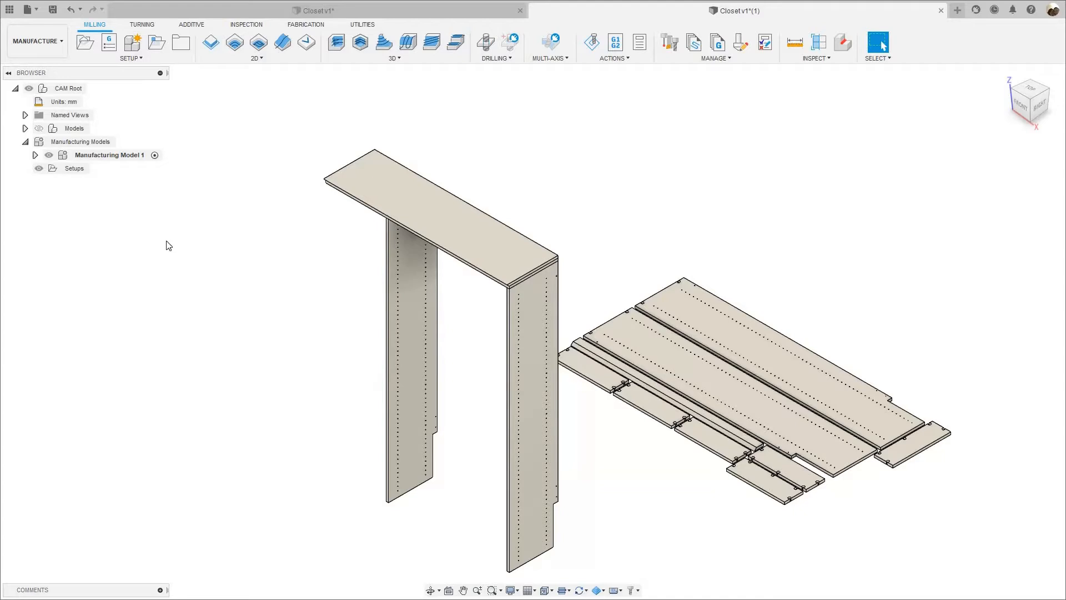
# Expand Manufacturing Model 1 and its Closet v1:1 component to list the individual panels.
pyautogui.scroll(-3, 187, 262)
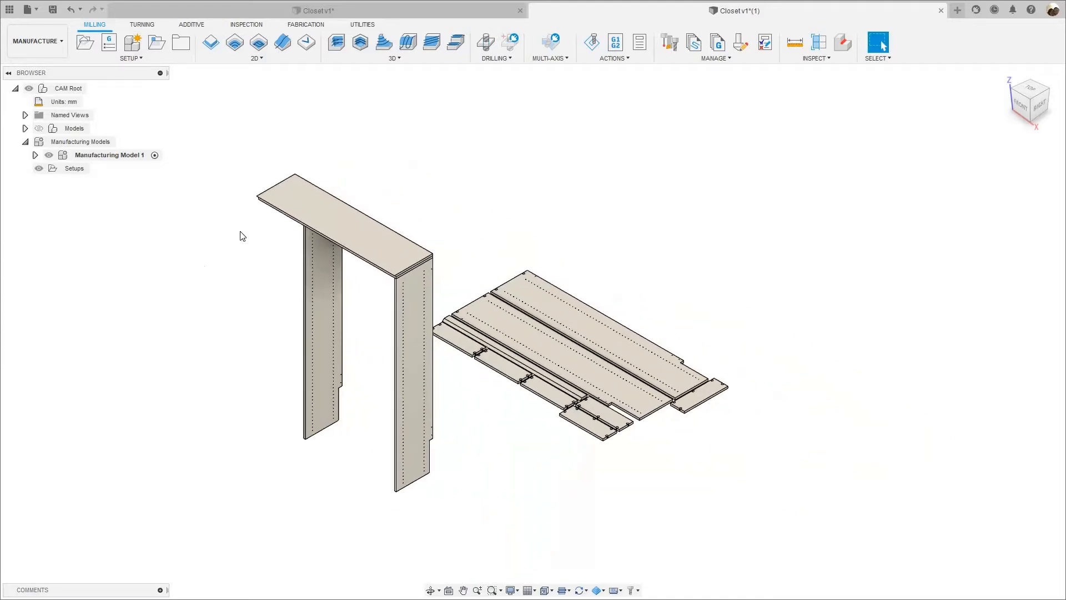
pyautogui.scroll(2, 594, 232)
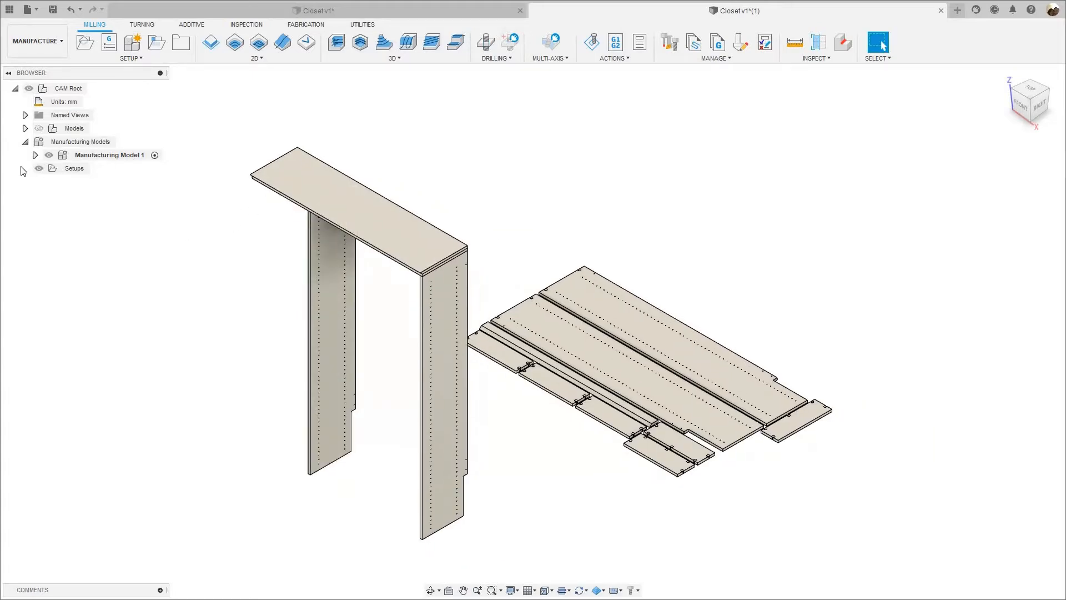
pyautogui.click(42, 164)
pyautogui.click(35, 155)
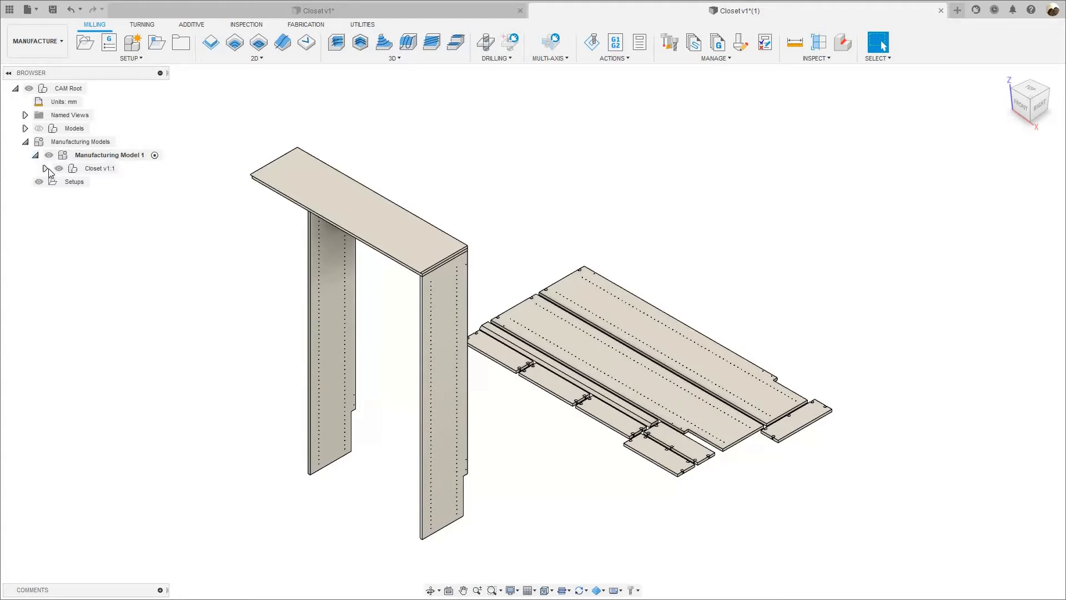
pyautogui.click(45, 168)
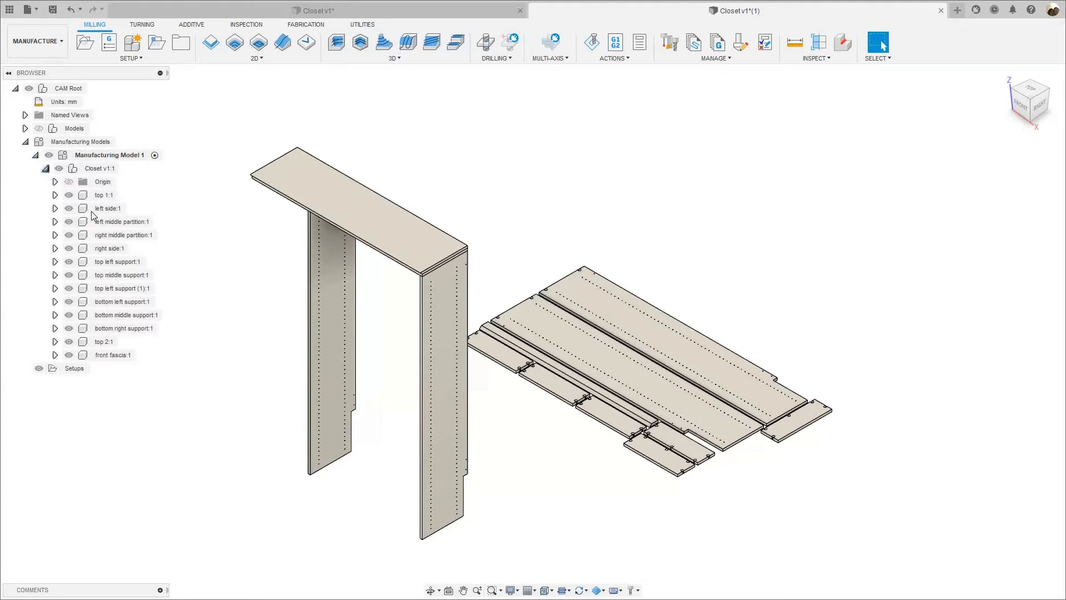
pyautogui.click(69, 198)
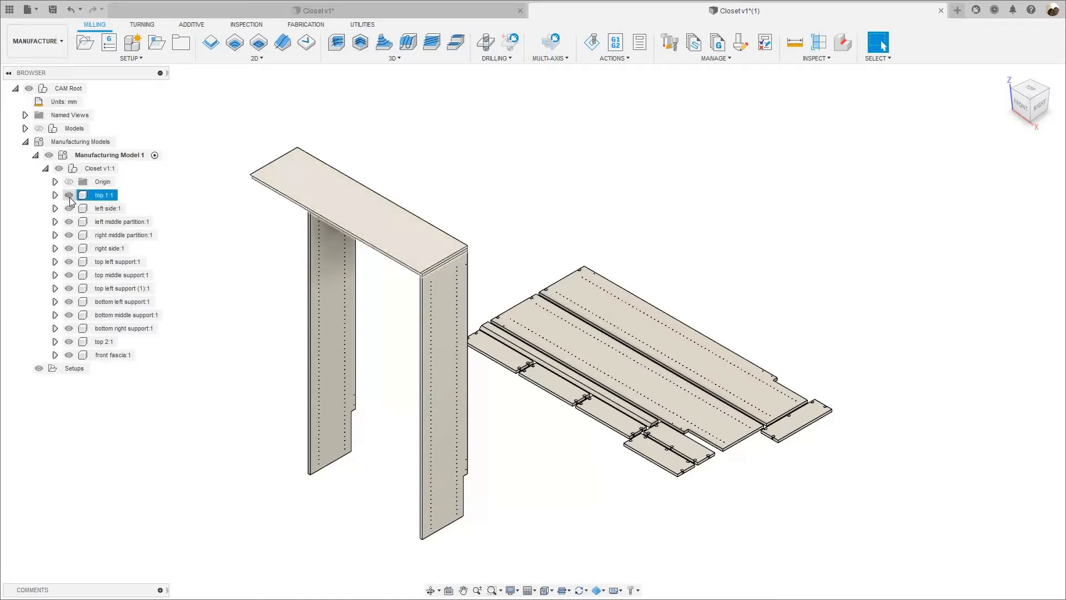
pyautogui.click(68, 195)
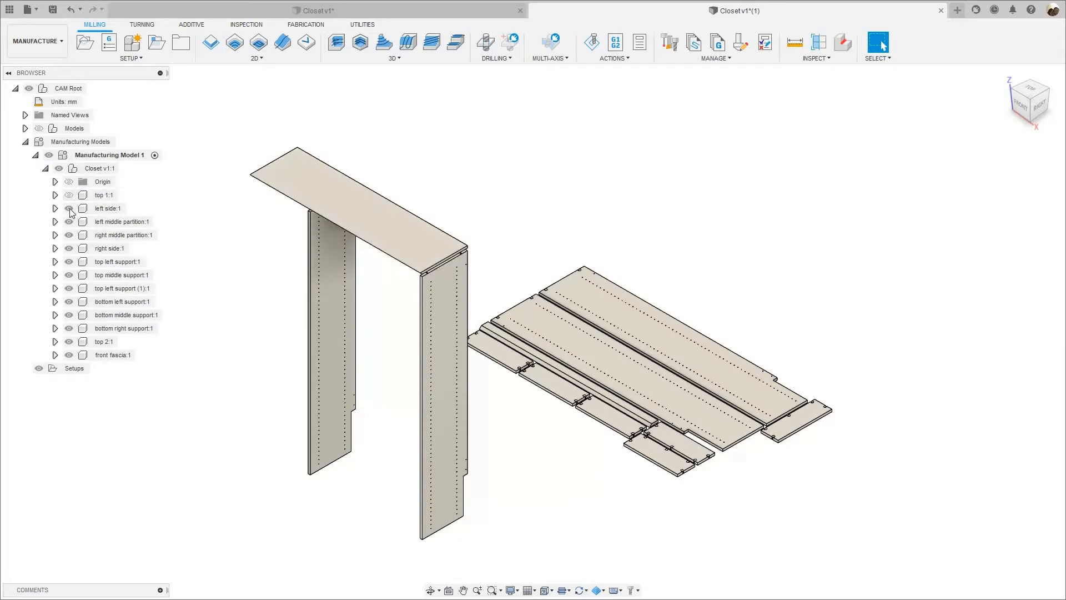
pyautogui.click(69, 195)
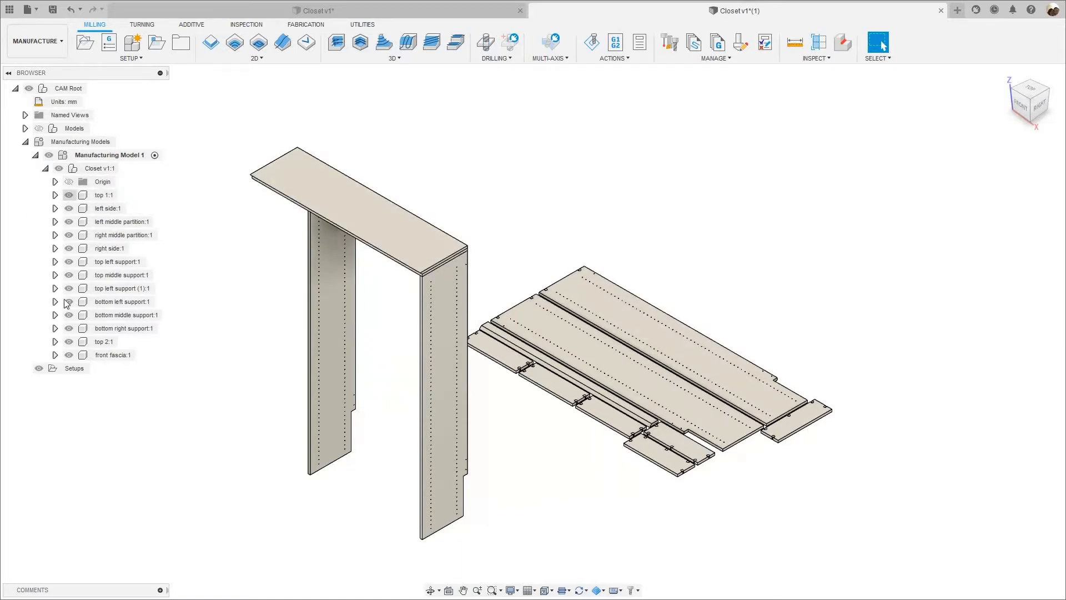
# Hide the unarranged top 2, right side and left middle partition panels in the manufacturing model.
pyautogui.click(69, 341)
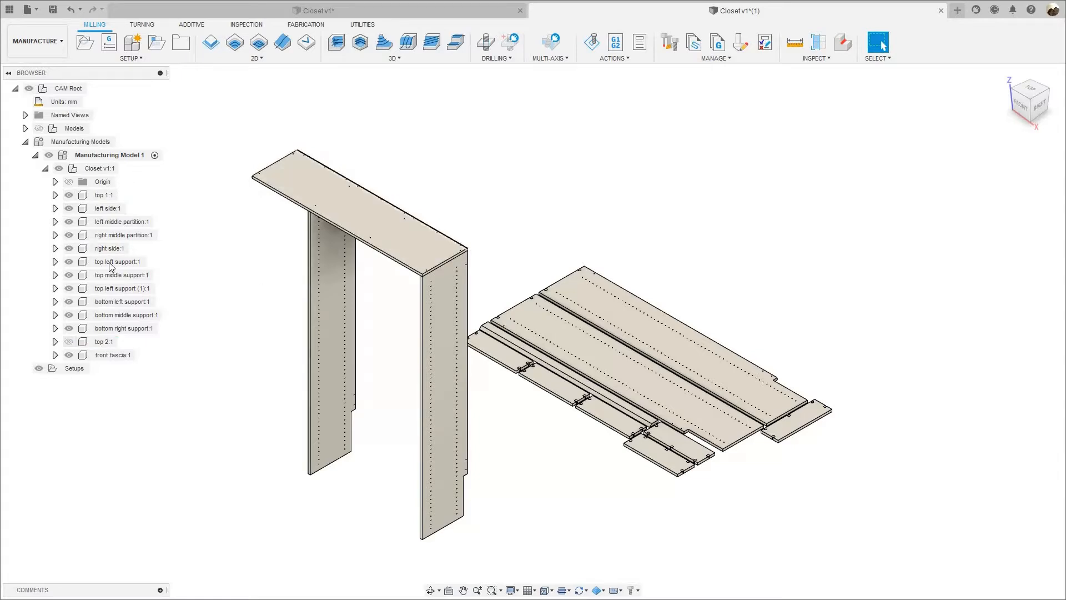
pyautogui.click(102, 209)
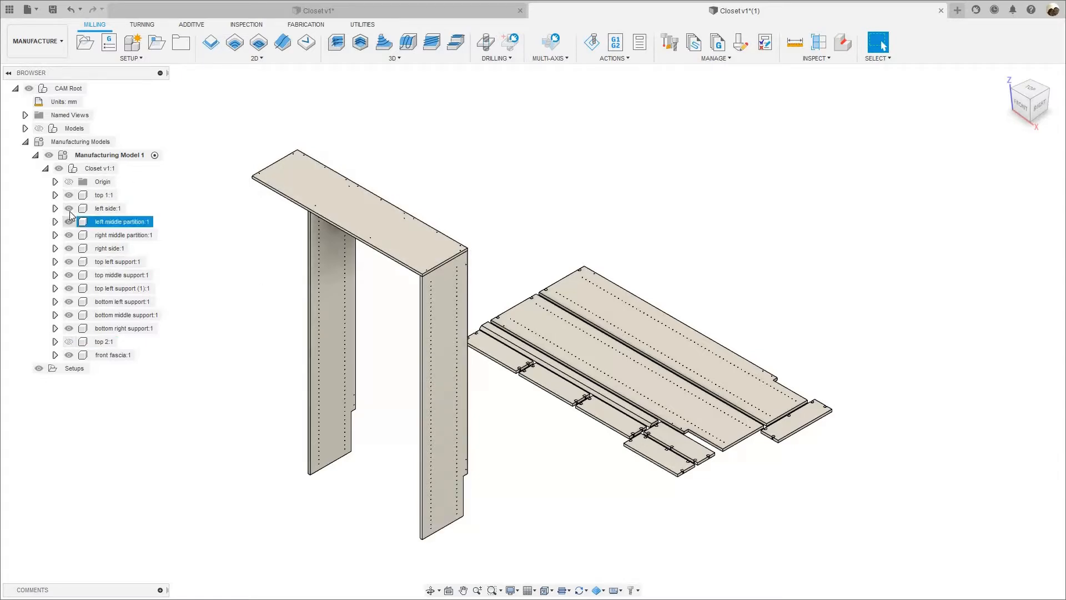
pyautogui.click(69, 248)
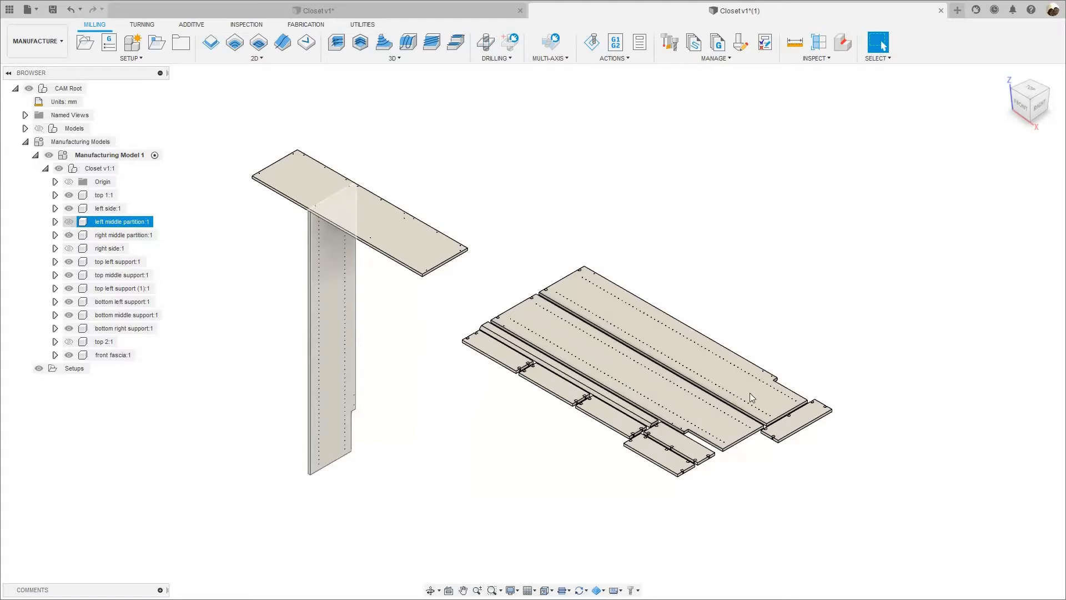
pyautogui.click(69, 222)
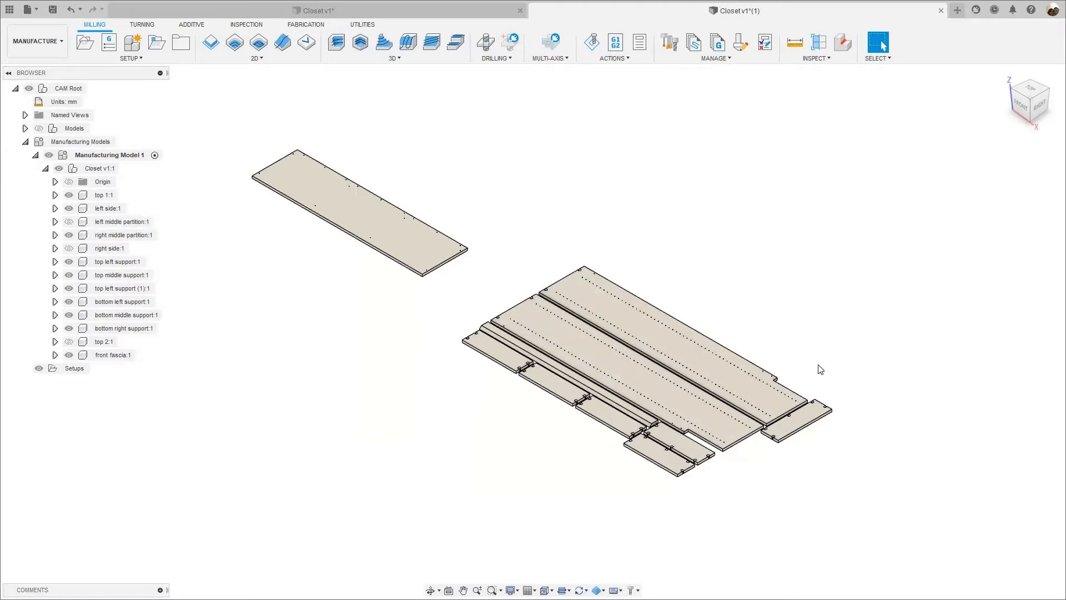
pyautogui.scroll(2, 805, 364)
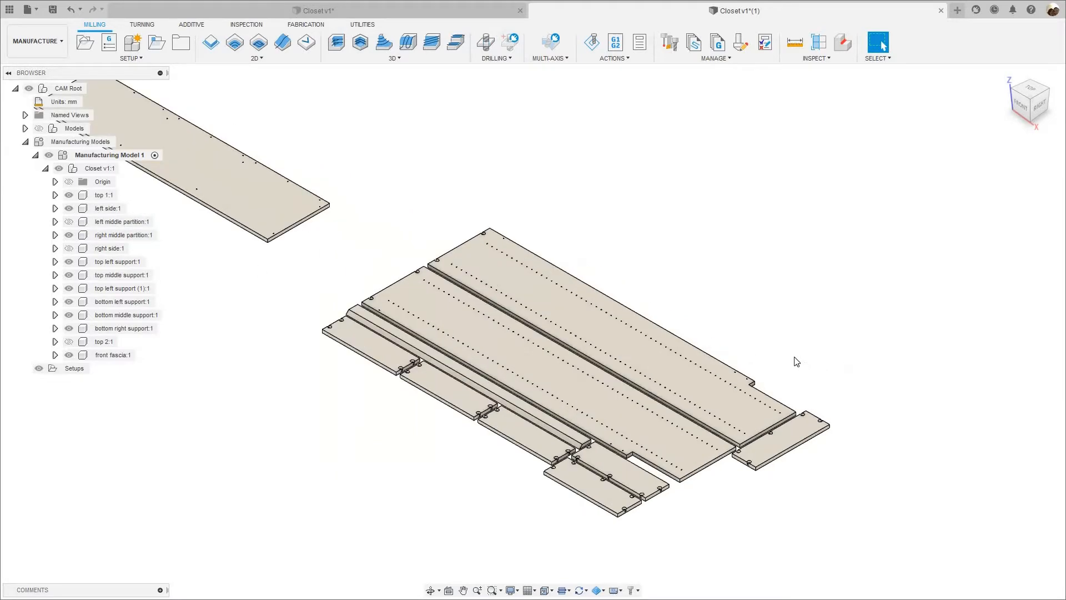
pyautogui.scroll(-1, 576, 271)
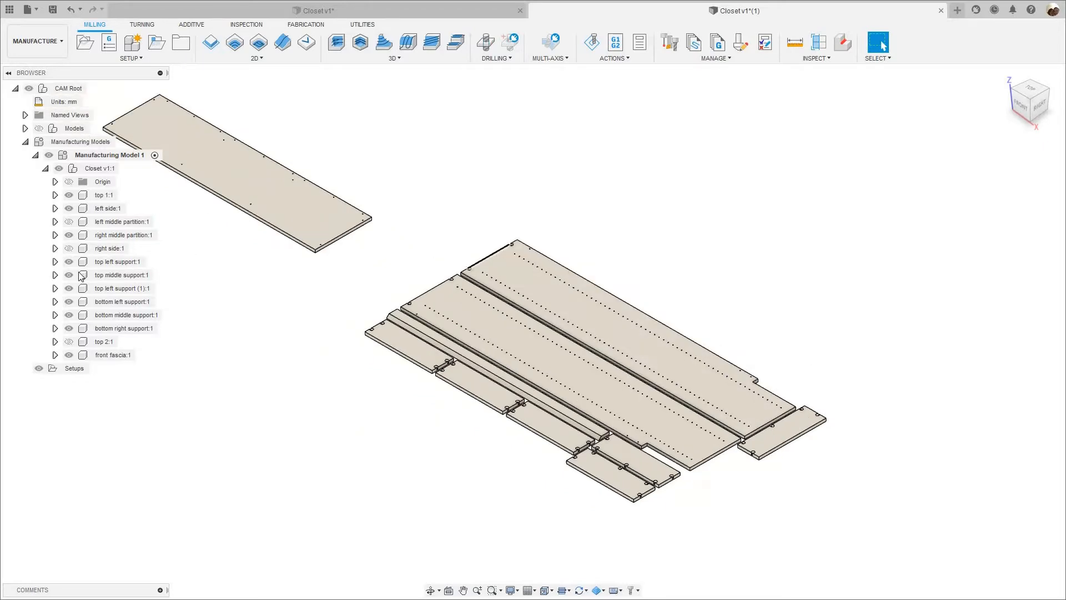
# Hide the left side and front fascia panels in the manufacturing model.
pyautogui.click(78, 289)
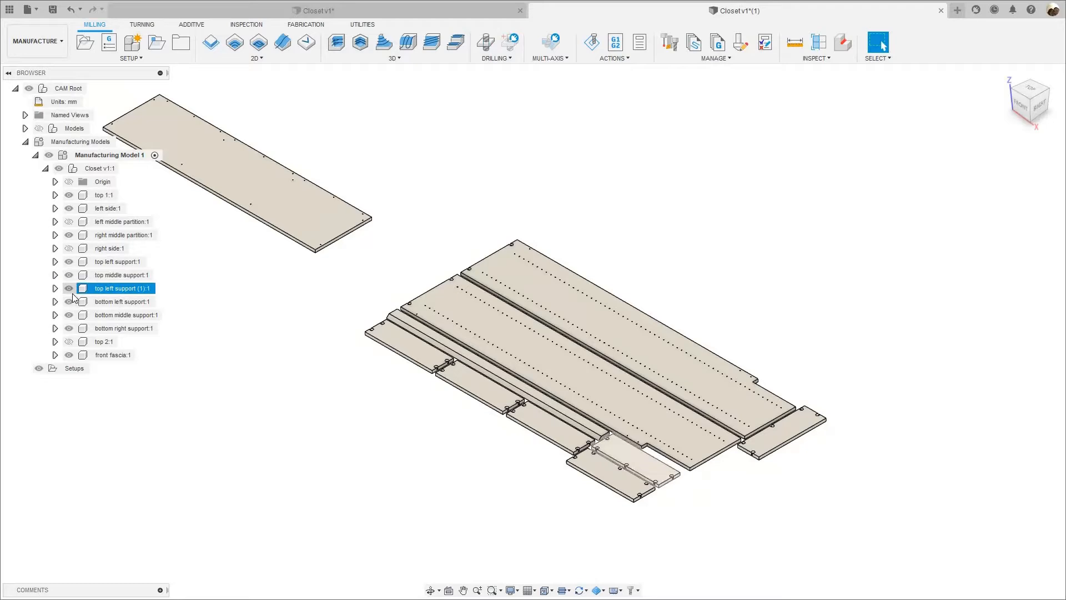
pyautogui.click(70, 237)
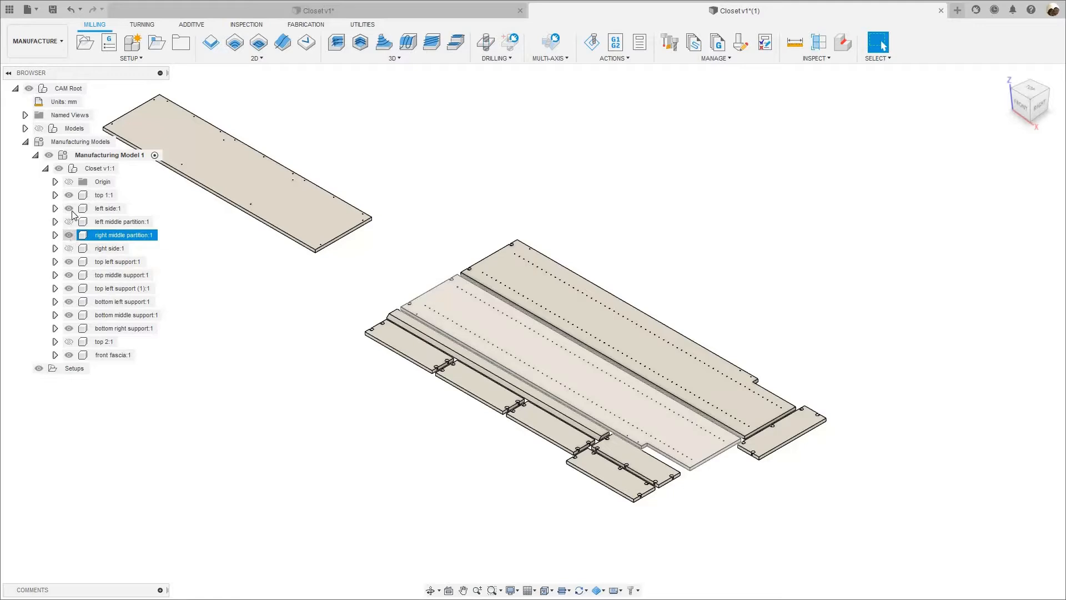
pyautogui.click(71, 209)
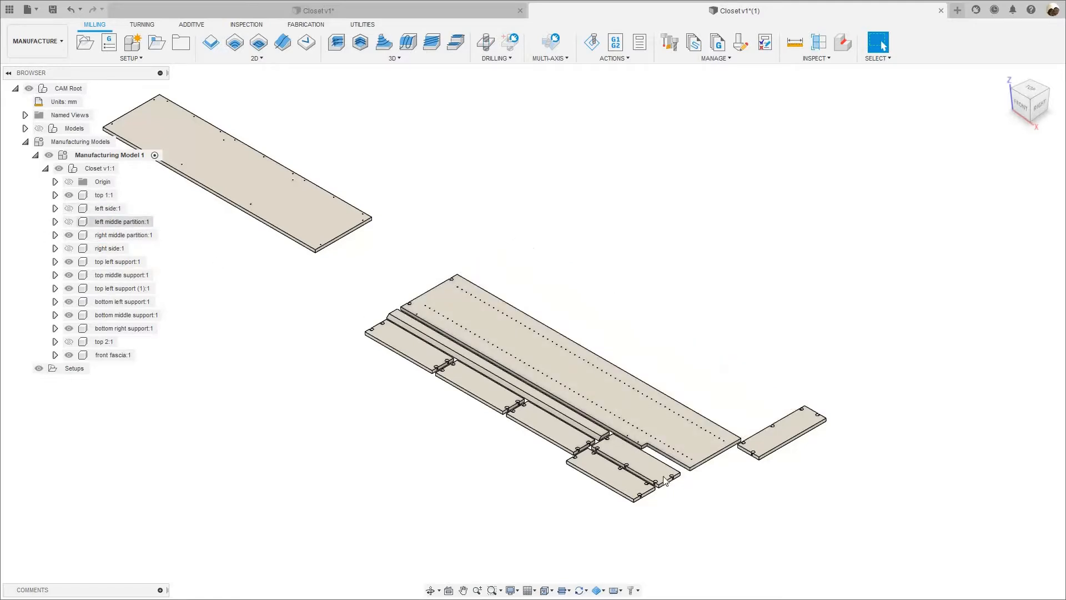
pyautogui.click(111, 355)
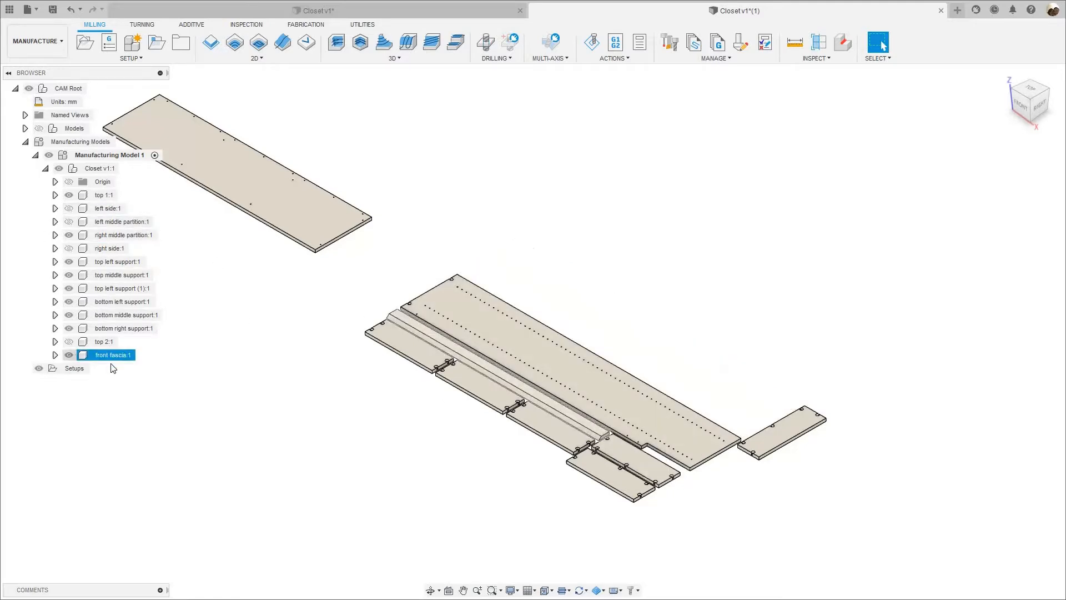
pyautogui.press('v')
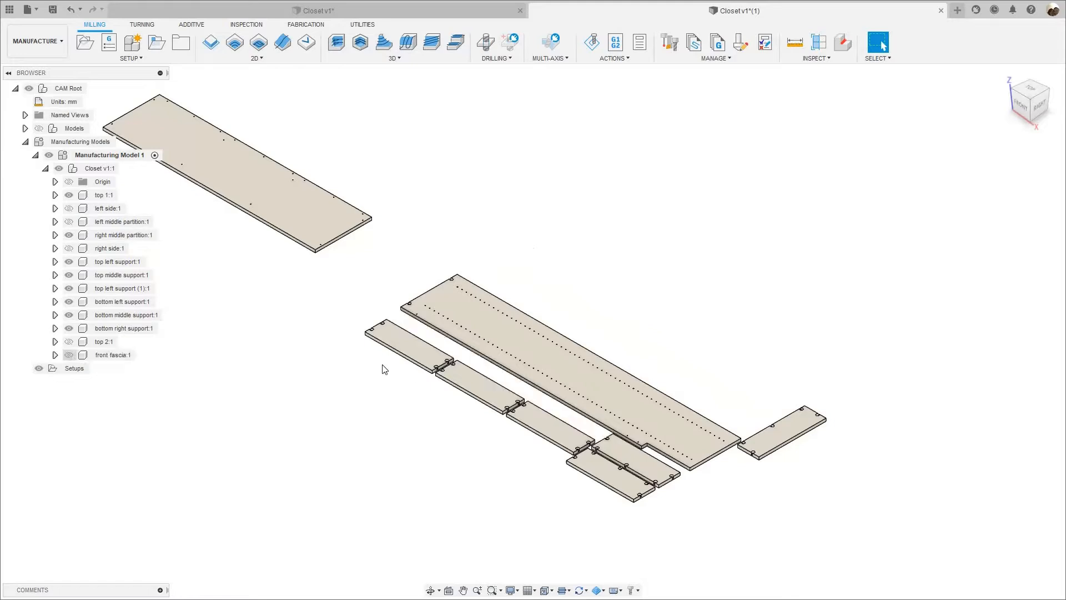
# Hide the top middle, top left (1), bottom middle and bottom right support panels in the manufacturing model.
pyautogui.click(78, 276)
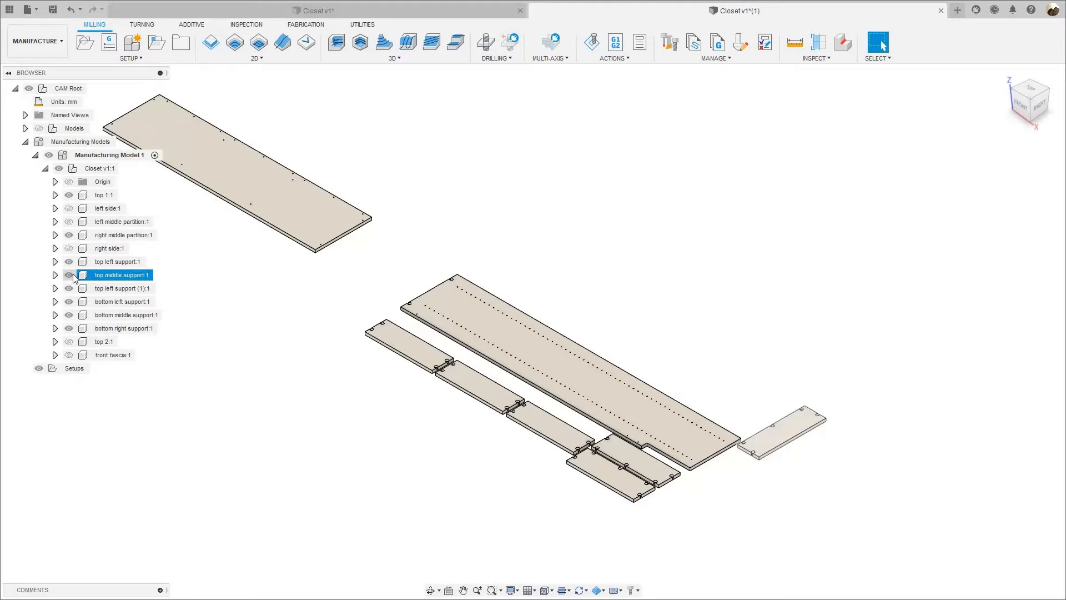
pyautogui.click(70, 275)
pyautogui.click(75, 289)
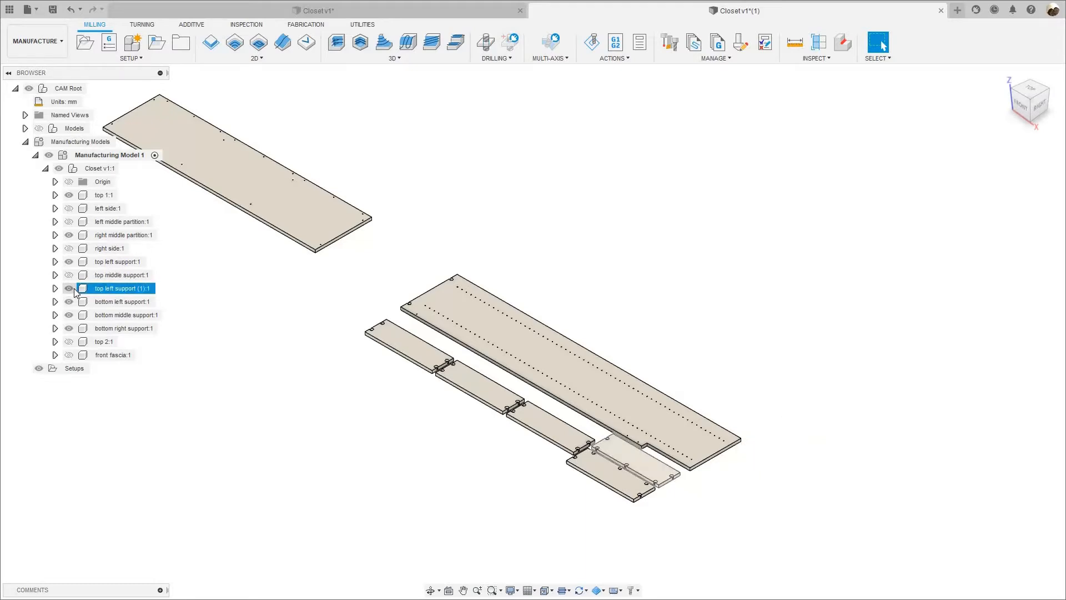
pyautogui.click(69, 289)
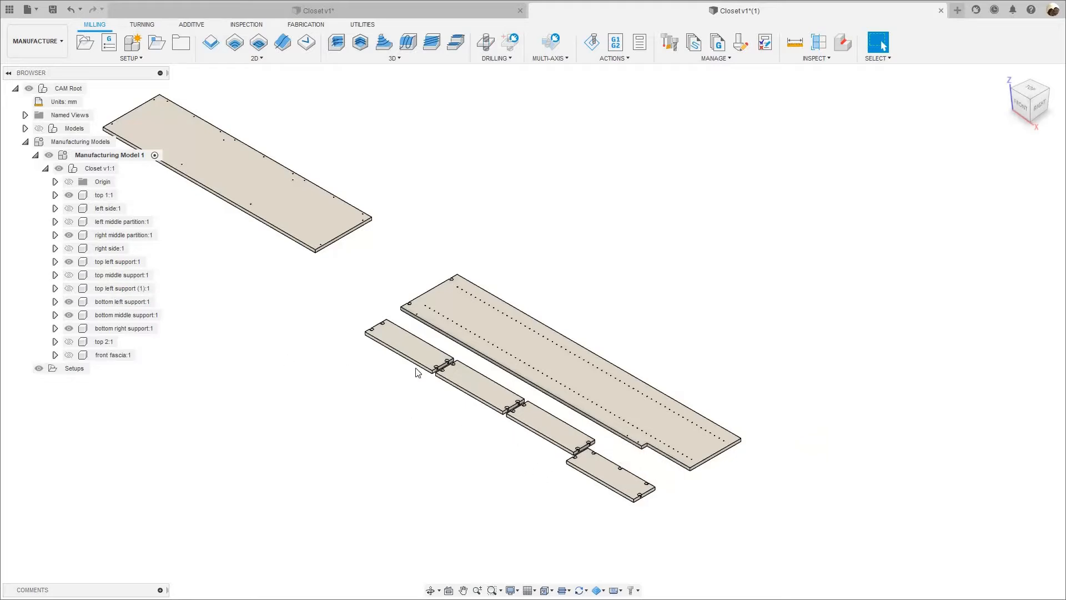
pyautogui.click(74, 315)
pyautogui.click(70, 315)
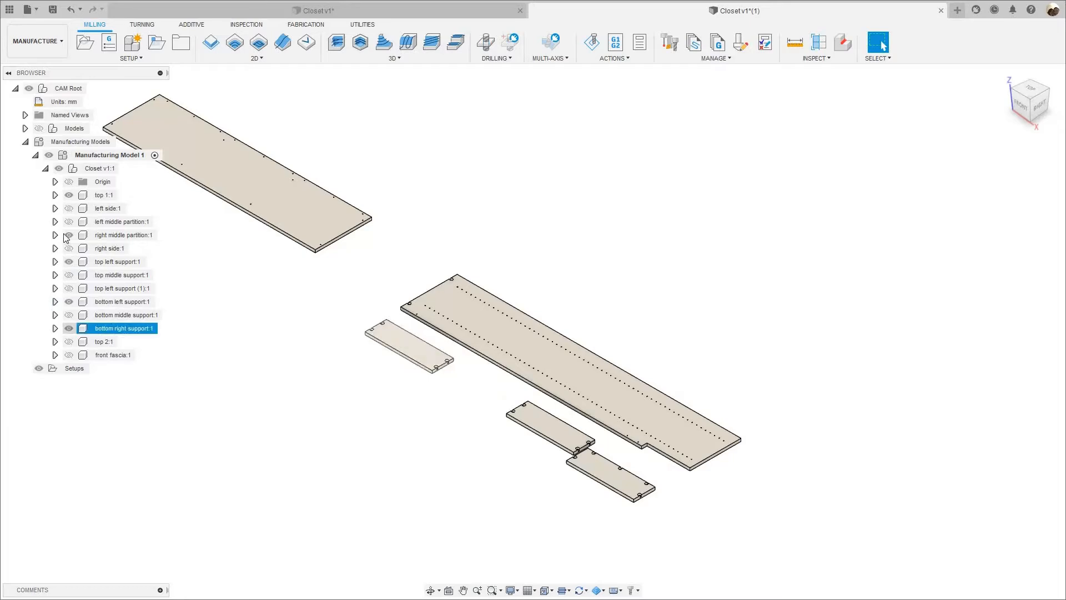
pyautogui.click(69, 303)
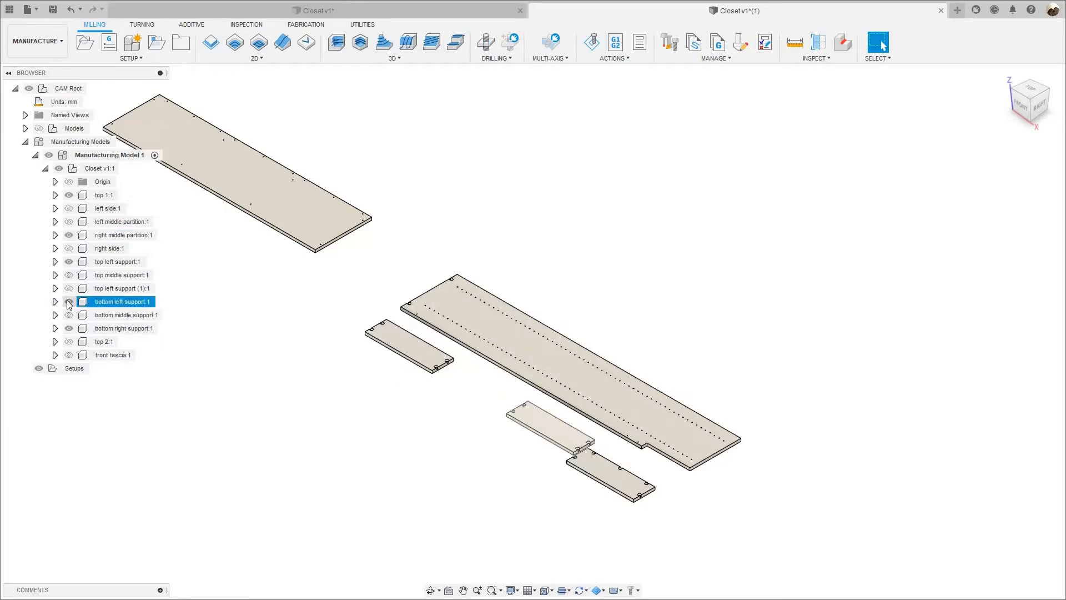
pyautogui.click(69, 328)
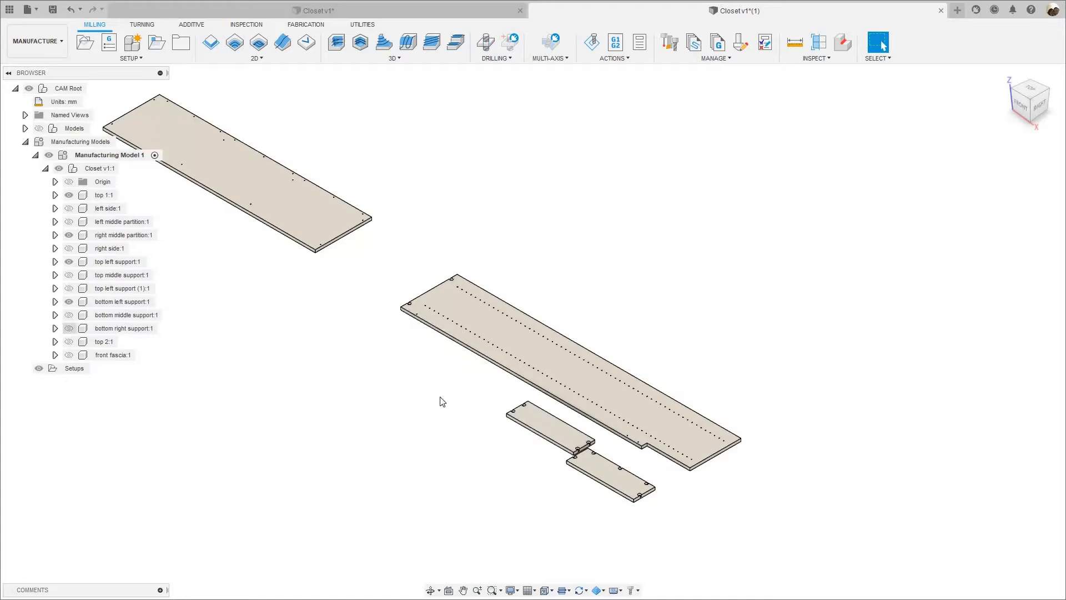
# Collapse the component tree under Manufacturing Model 1.
pyautogui.moveTo(387, 385); pyautogui.dragTo(492, 327, button='middle')
pyautogui.scroll(-1, 492, 326)
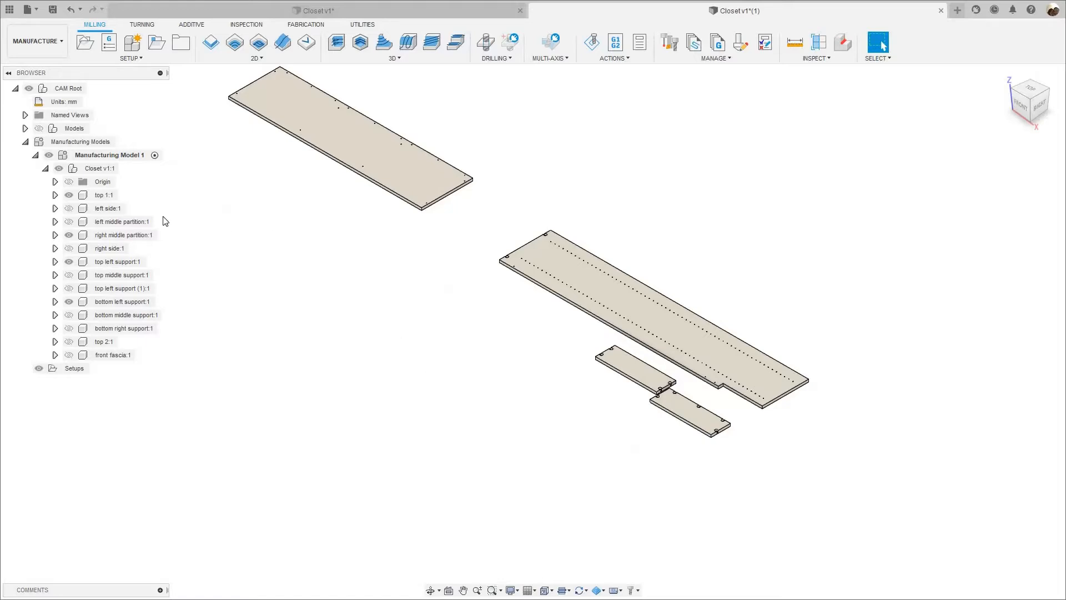
pyautogui.click(45, 169)
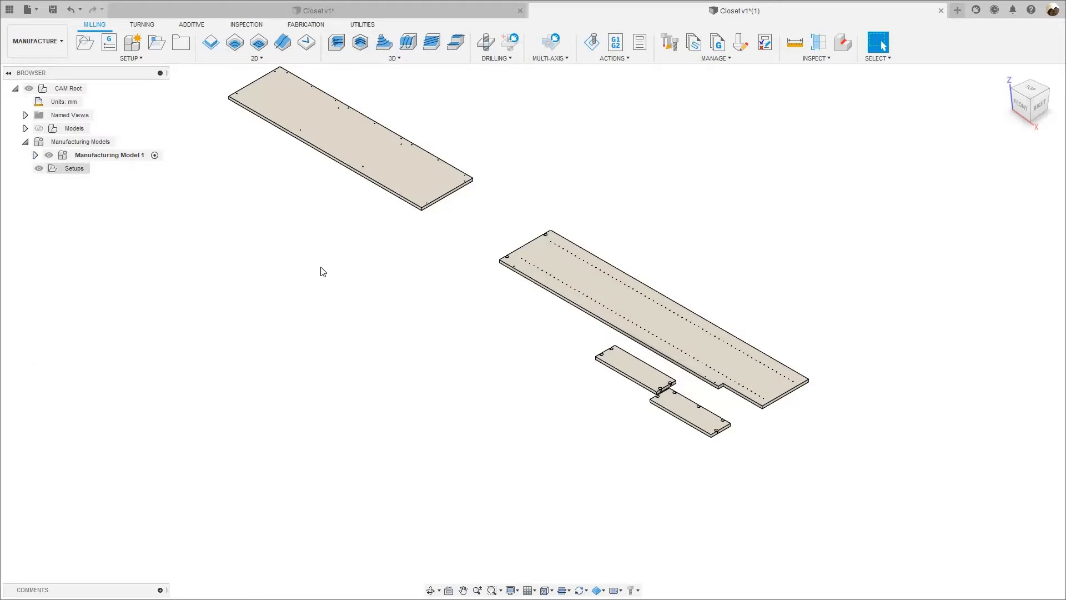
# Start a new milling setup with only the separate top 1 panel selected as its model.
pyautogui.scroll(-1, 412, 326)
pyautogui.moveTo(411, 326); pyautogui.dragTo(423, 329, button='middle')
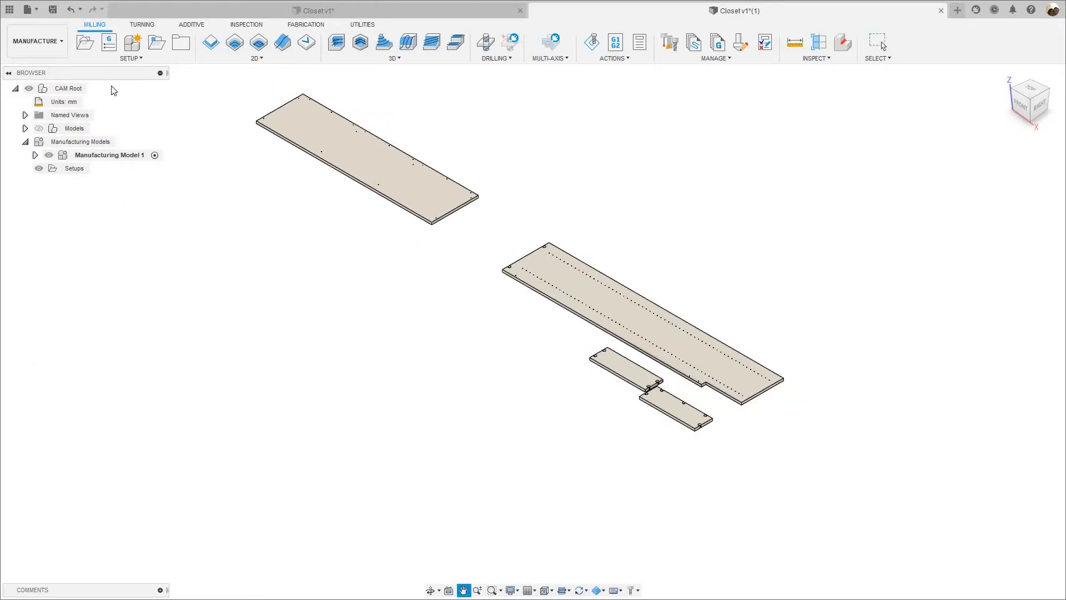
pyautogui.click(85, 50)
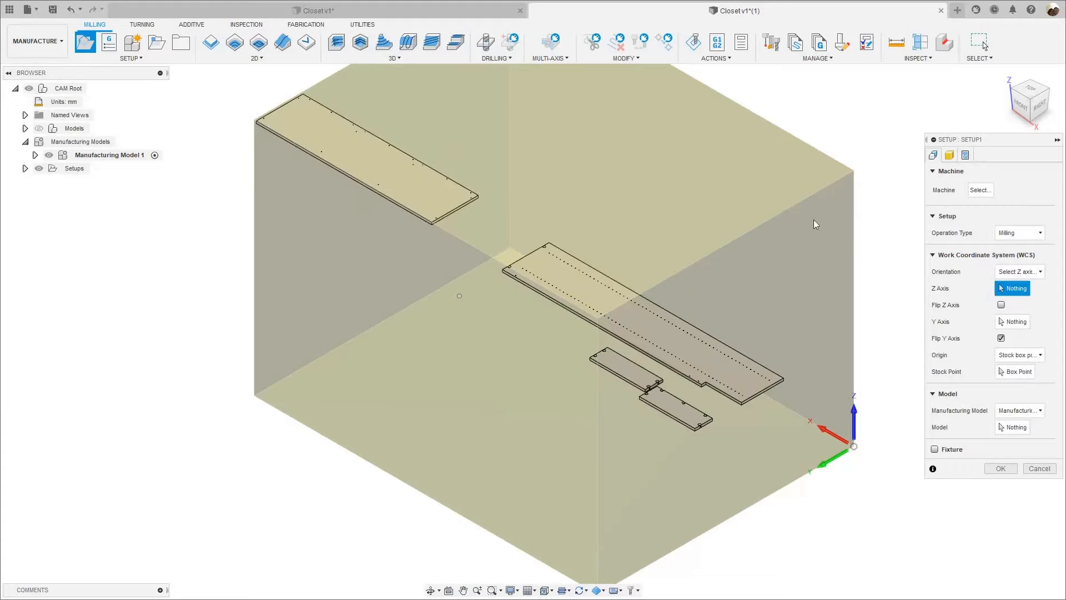
pyautogui.scroll(-1, 727, 179)
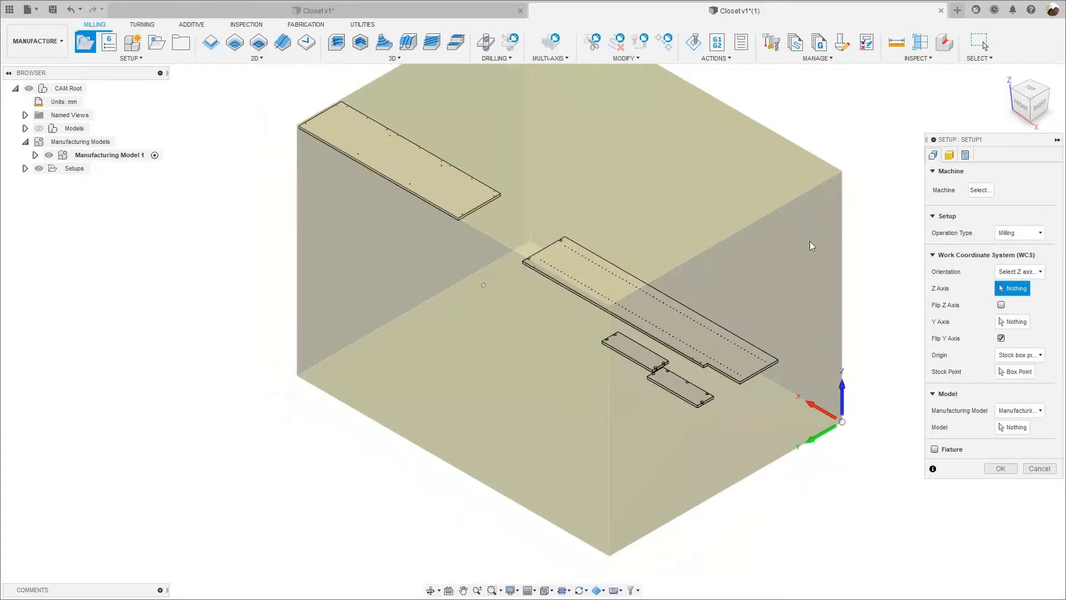
pyautogui.scroll(-2, 809, 237)
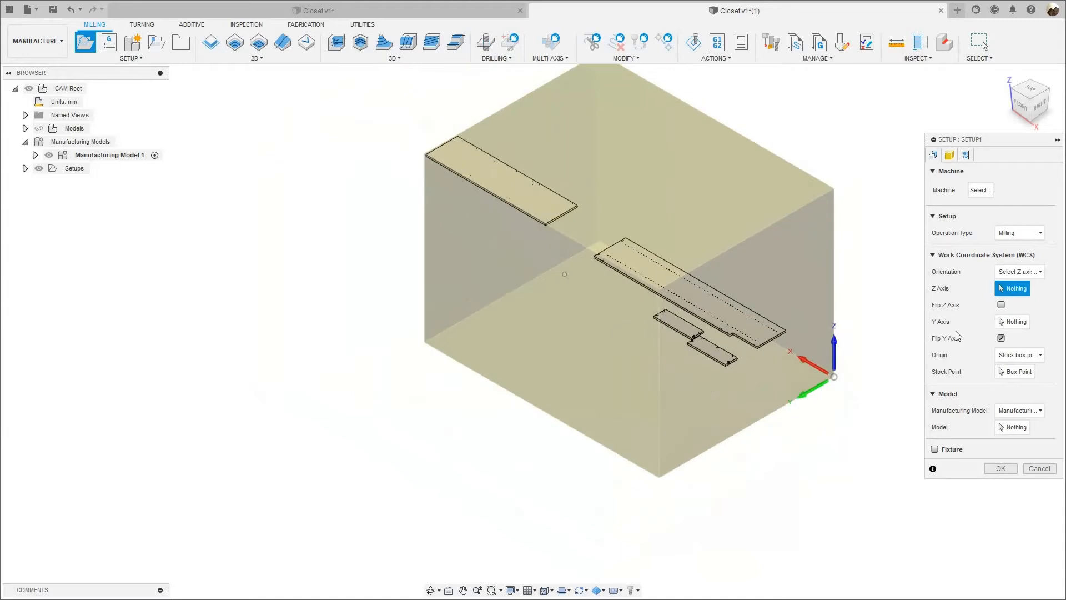
pyautogui.click(1013, 429)
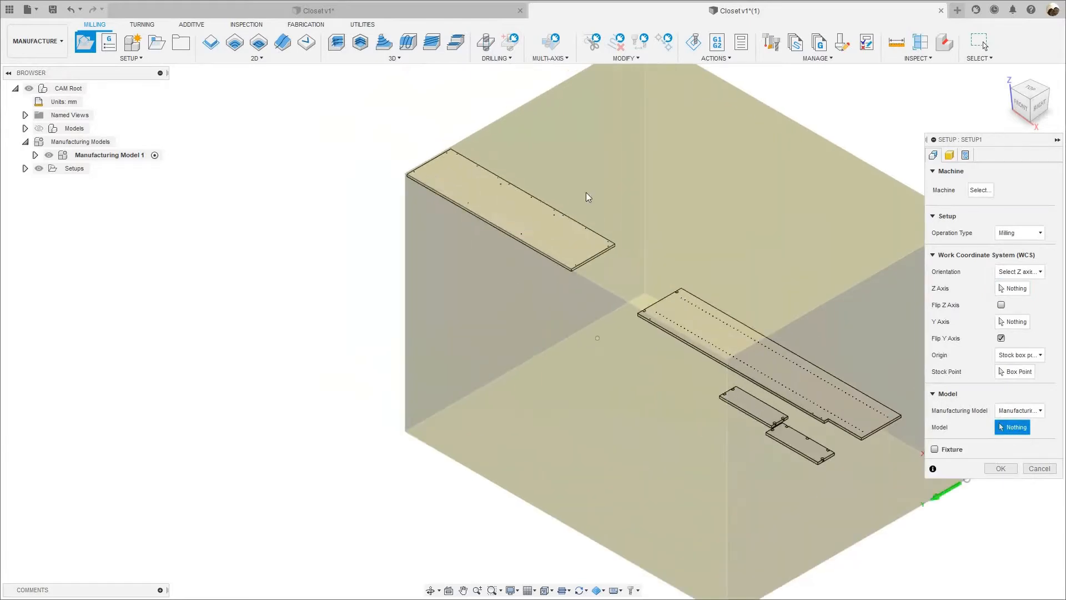
pyautogui.click(558, 207)
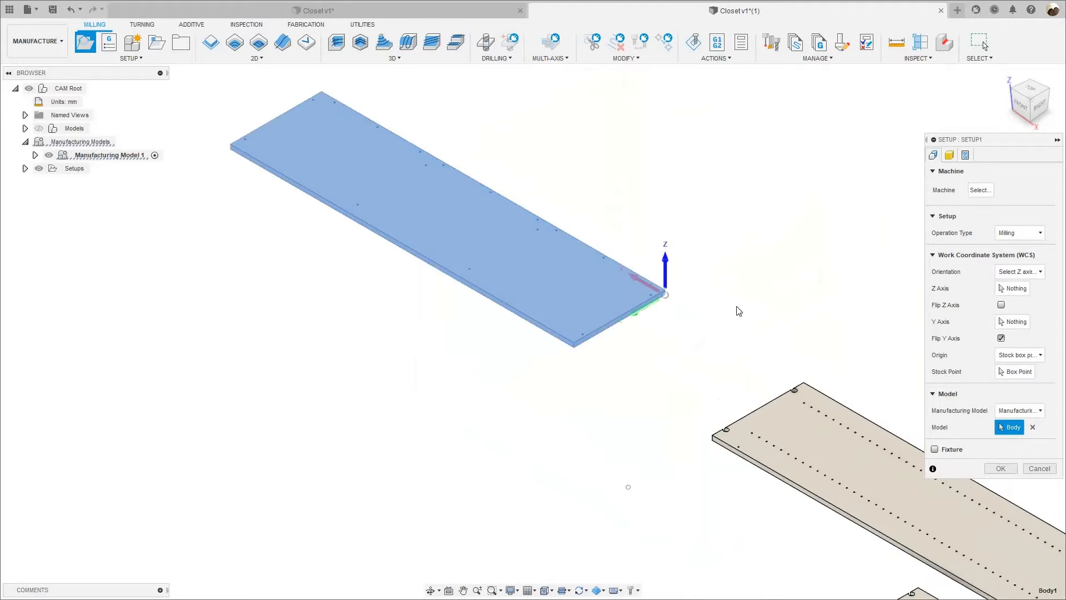
# Name the setup's program top_1, enter the program comment "5mm through holes" and finish the setup.
pyautogui.click(949, 156)
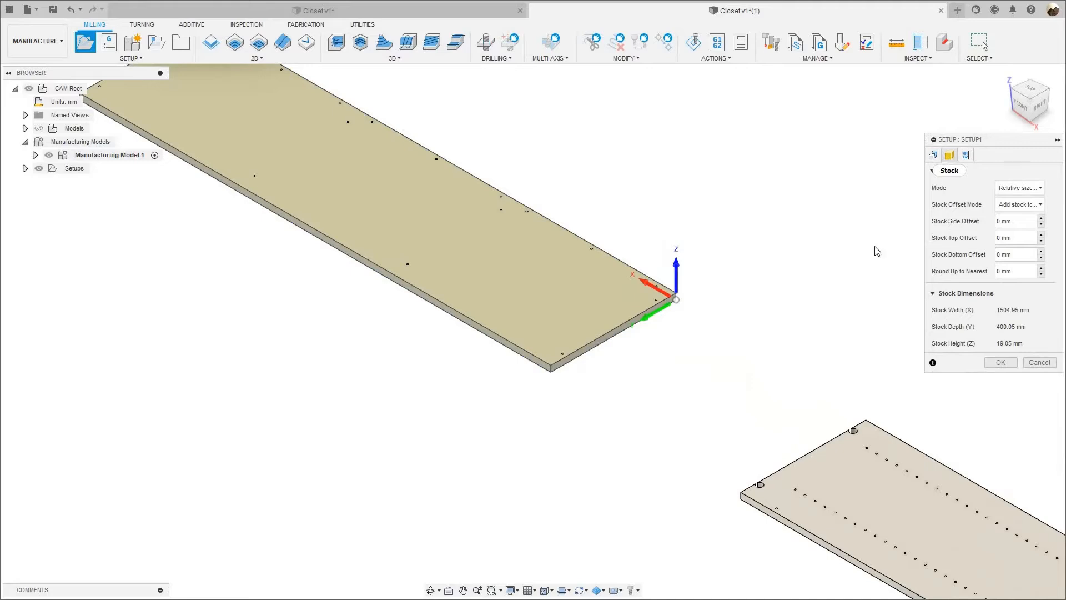
pyautogui.click(965, 157)
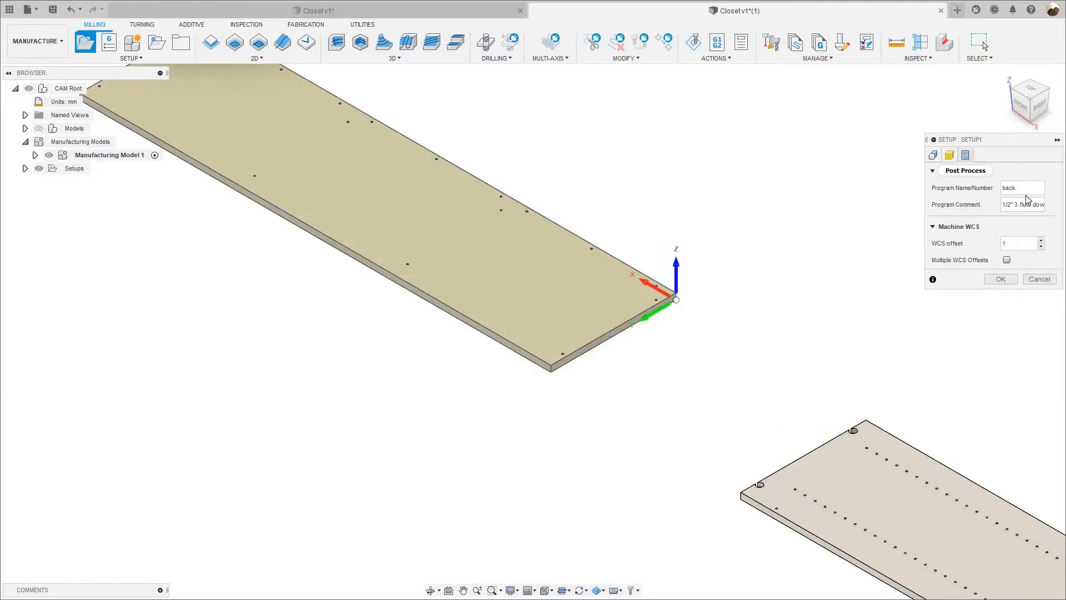
pyautogui.click(965, 189)
pyautogui.write('t')
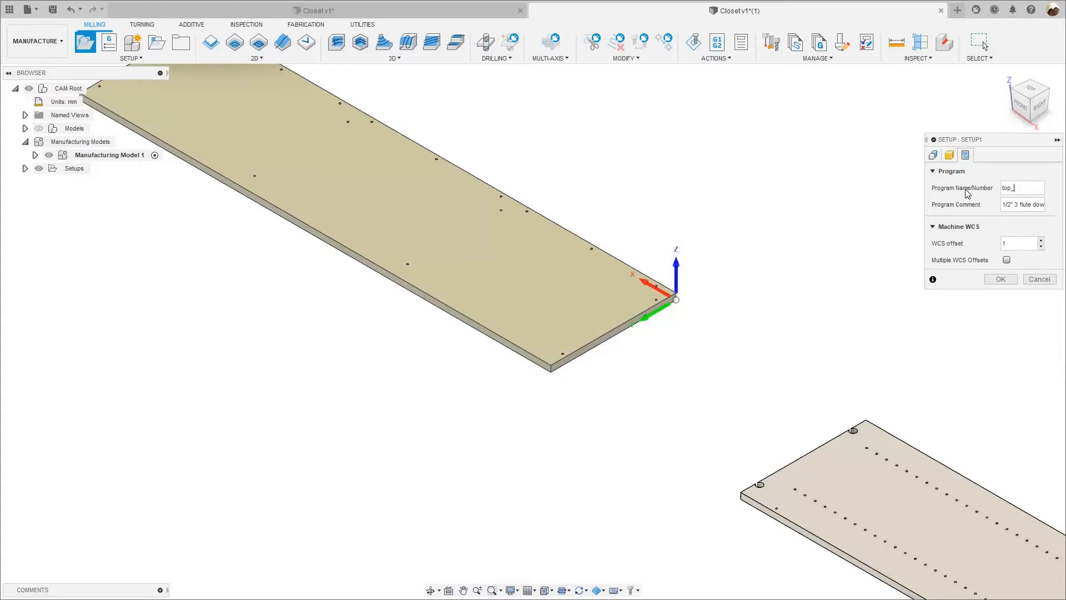
pyautogui.write('op_1')
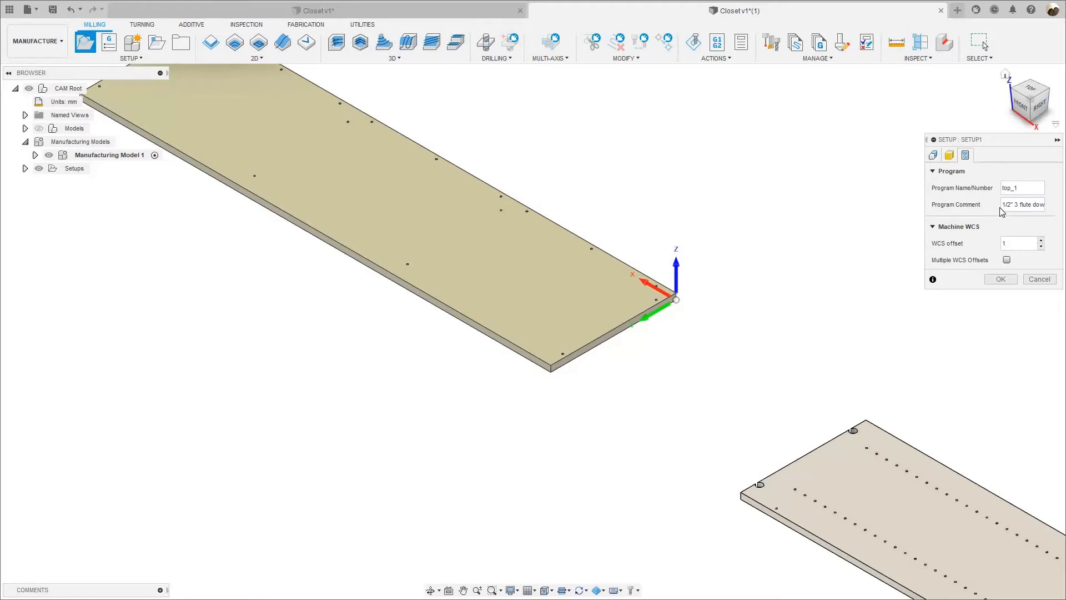
pyautogui.press('Tab')
pyautogui.write('5')
pyautogui.write('mm through holes')
pyautogui.press('Return')
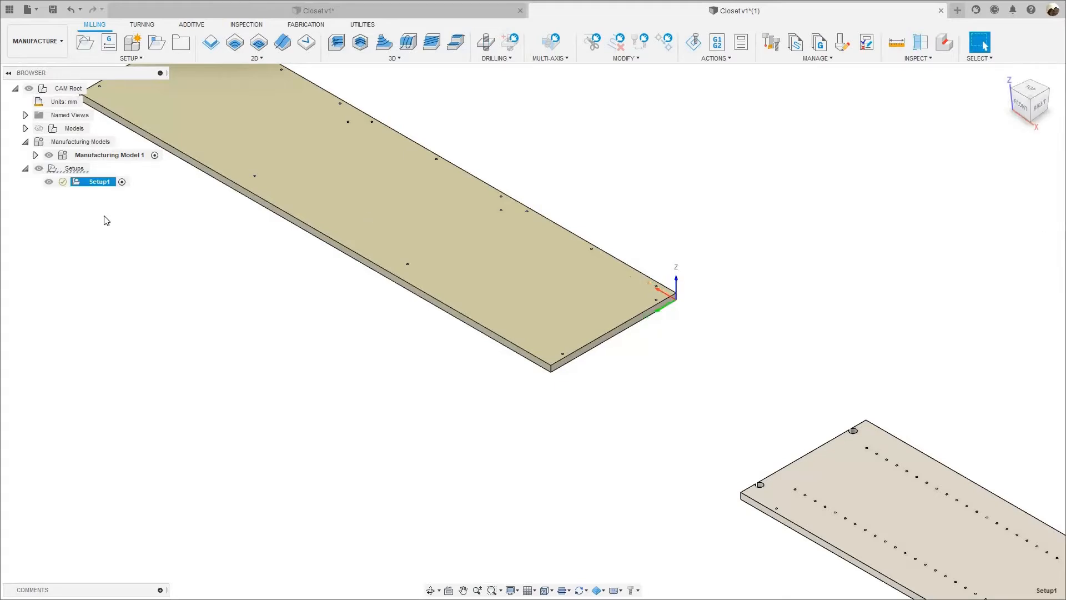
# Rename the new setup as top 1.
pyautogui.click(100, 183)
pyautogui.write('top')
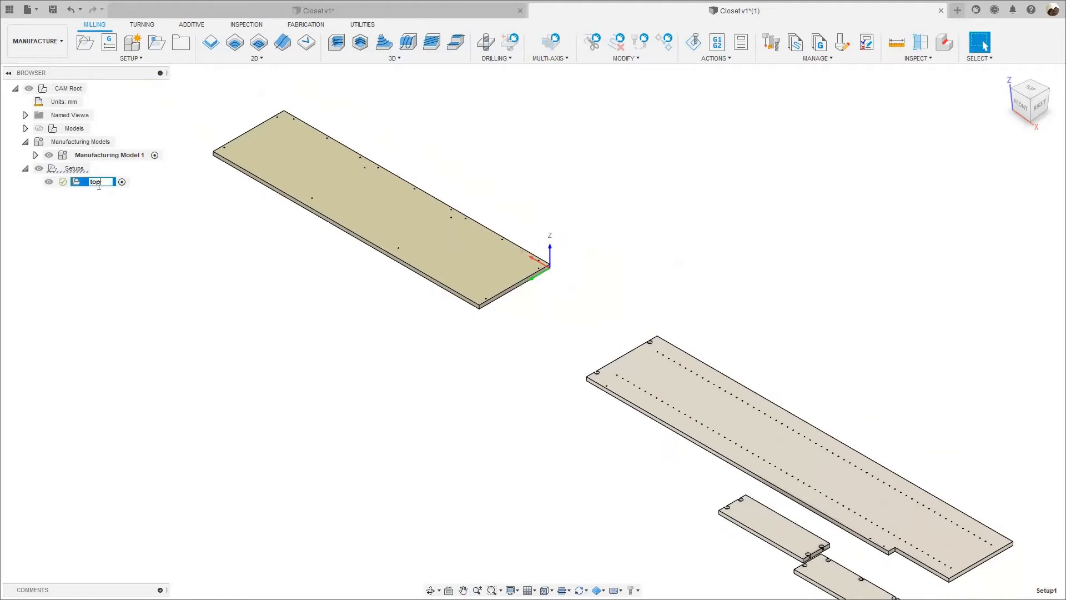
pyautogui.press('Return')
# Examine the small holes in the top 1 panel up close, including from straight above.
pyautogui.scroll(5, 440, 231)
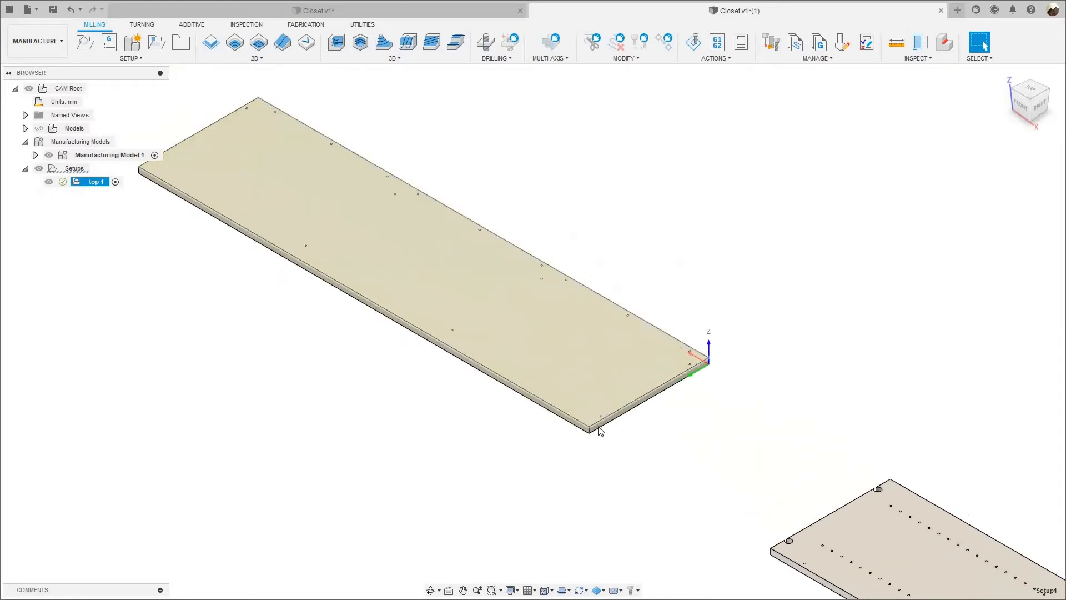
pyautogui.scroll(2, 589, 405)
pyautogui.scroll(3, 597, 401)
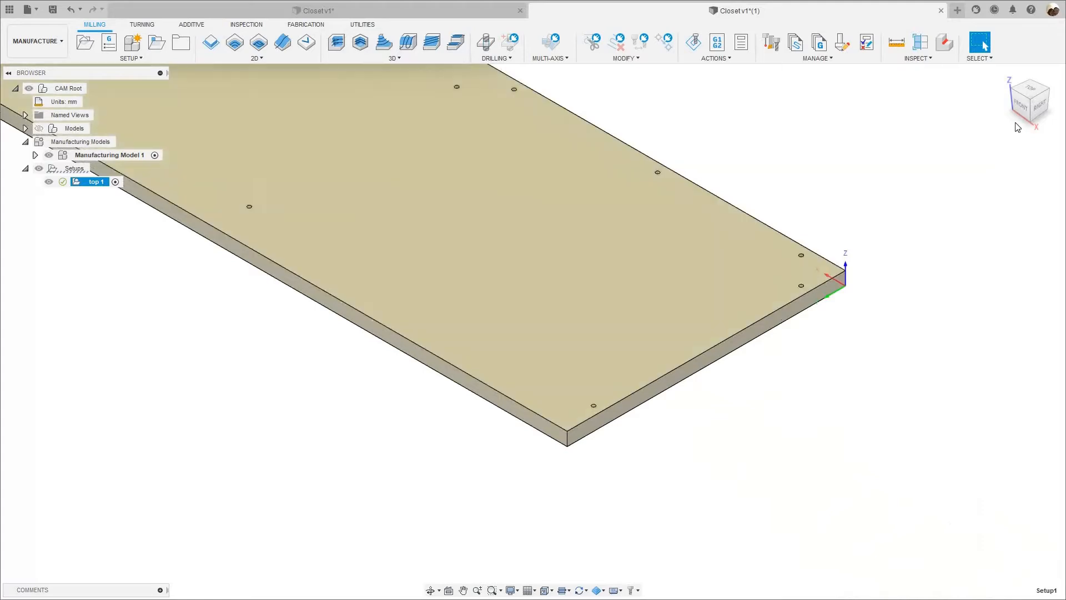
pyautogui.scroll(-1, 1021, 114)
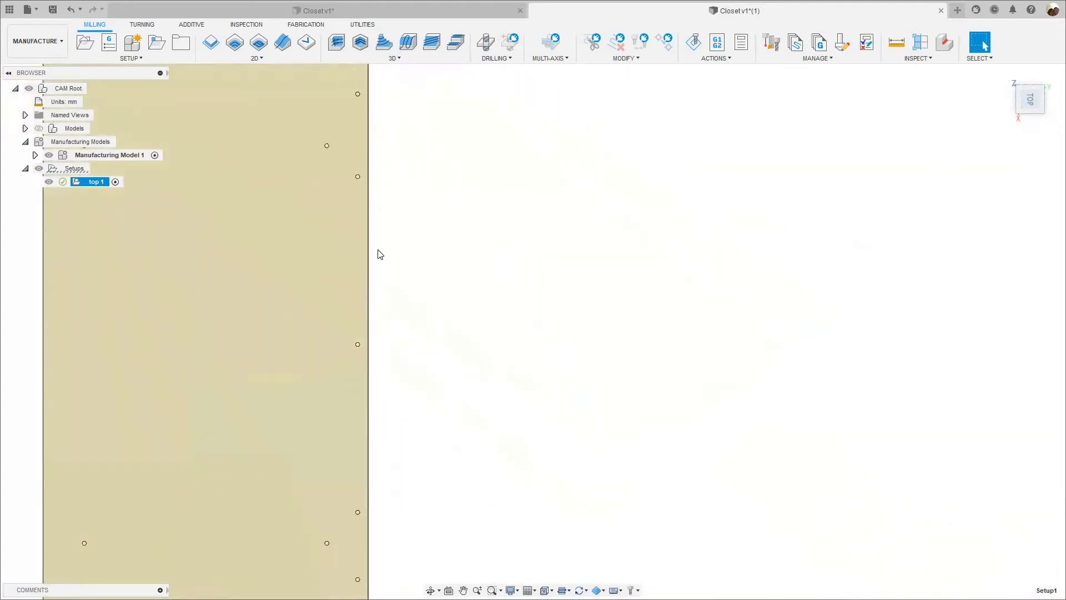
pyautogui.scroll(2, 361, 169)
pyautogui.scroll(-5, 408, 169)
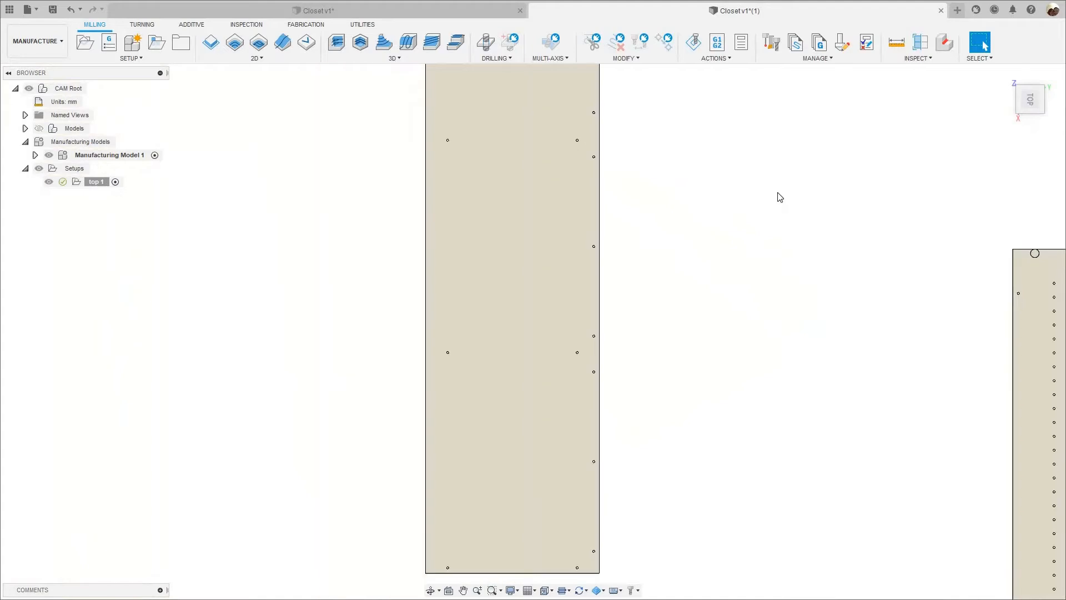
pyautogui.scroll(-4, 938, 100)
pyautogui.click(1004, 73)
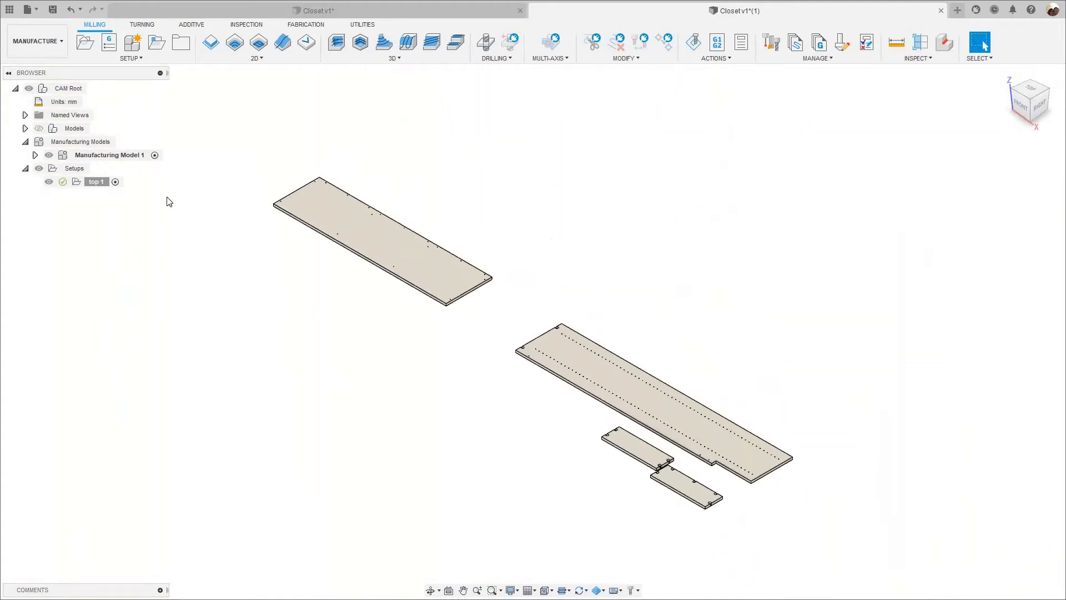
pyautogui.click(97, 182)
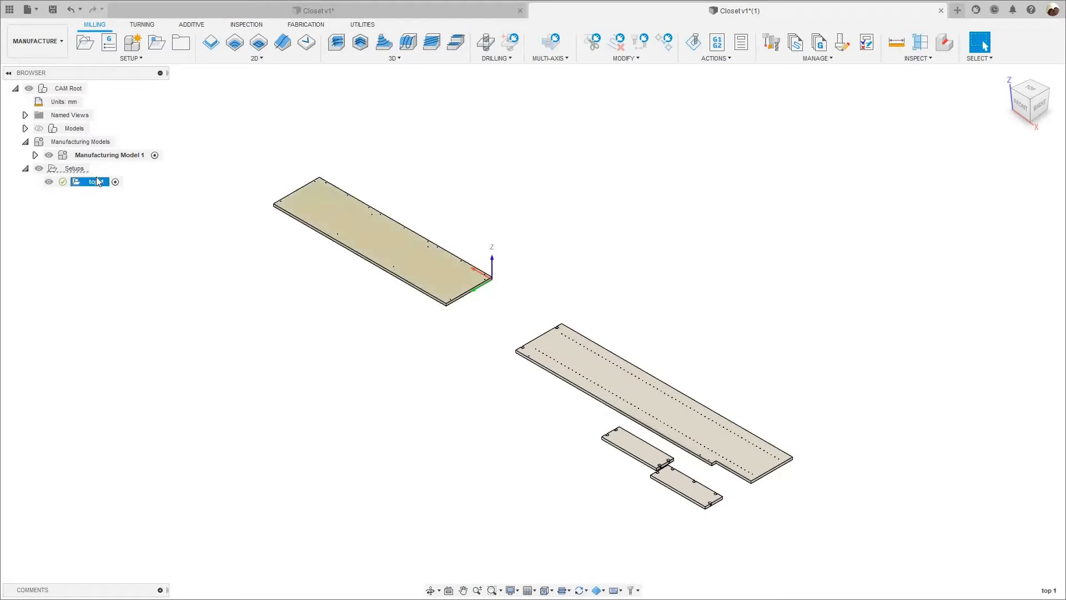
pyautogui.rightClick(93, 183)
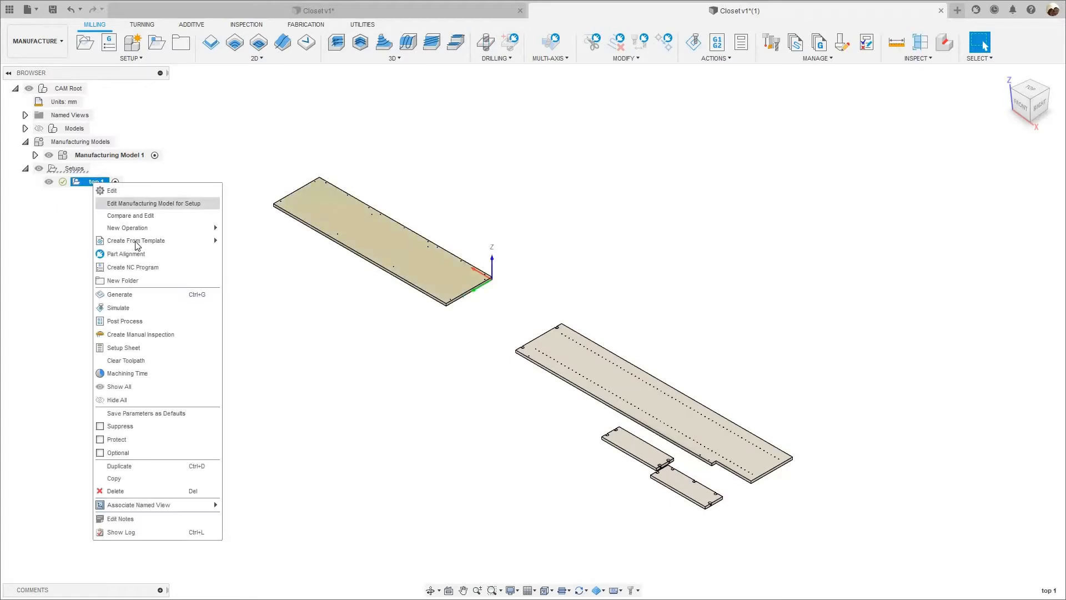
pyautogui.moveTo(155, 245)
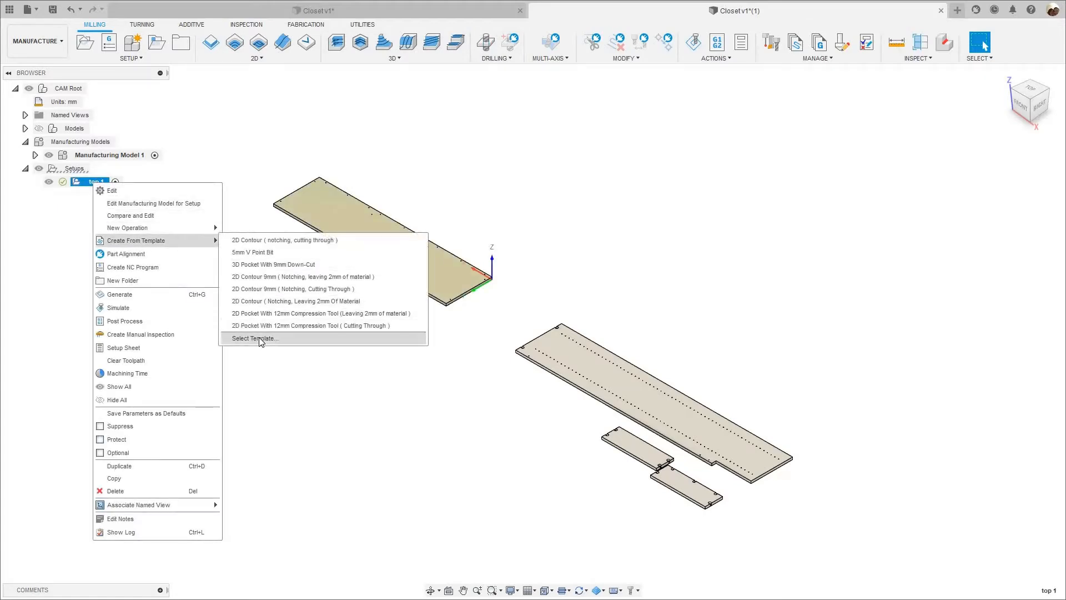
pyautogui.click(261, 340)
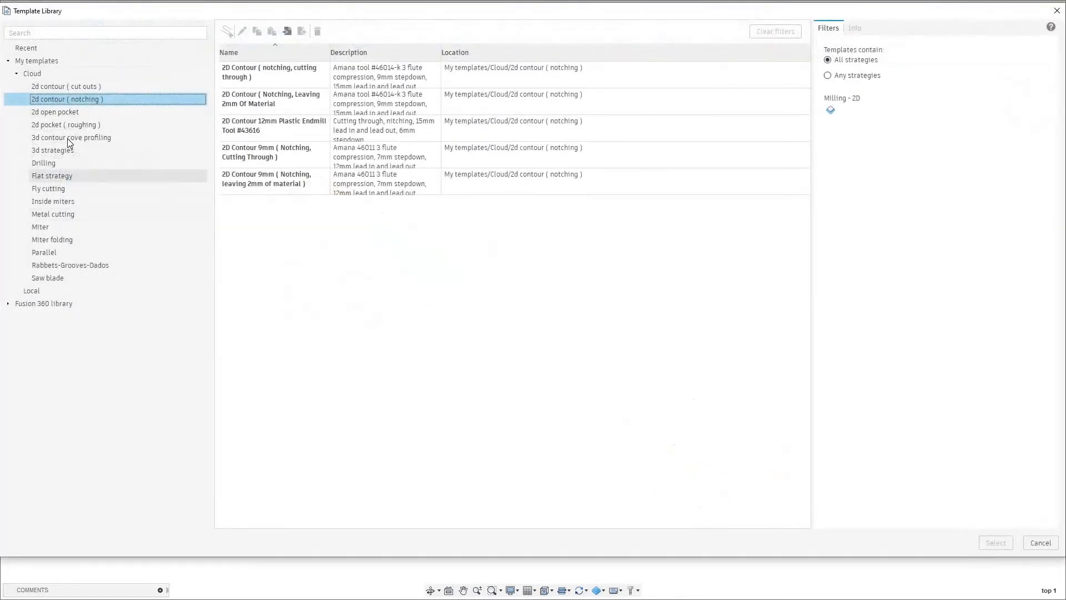
pyautogui.click(47, 164)
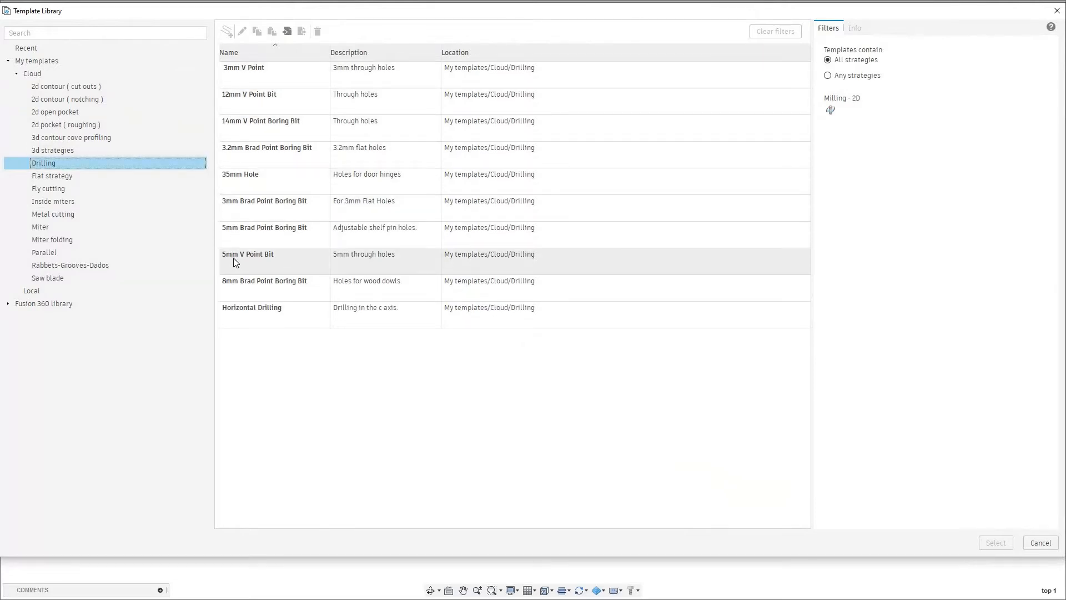
pyautogui.click(277, 259)
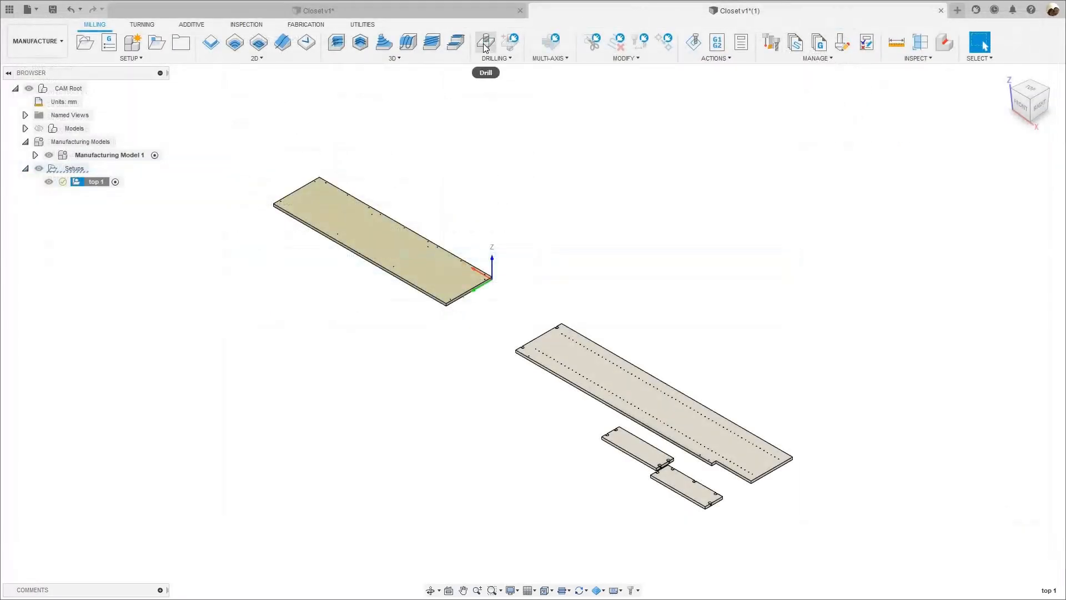
# Start a Drill operation in top 1 with the 5 mm 90° bit 414005 from the WEEKE CNC DRILLING library and show its geometry settings.
pyautogui.click(485, 44)
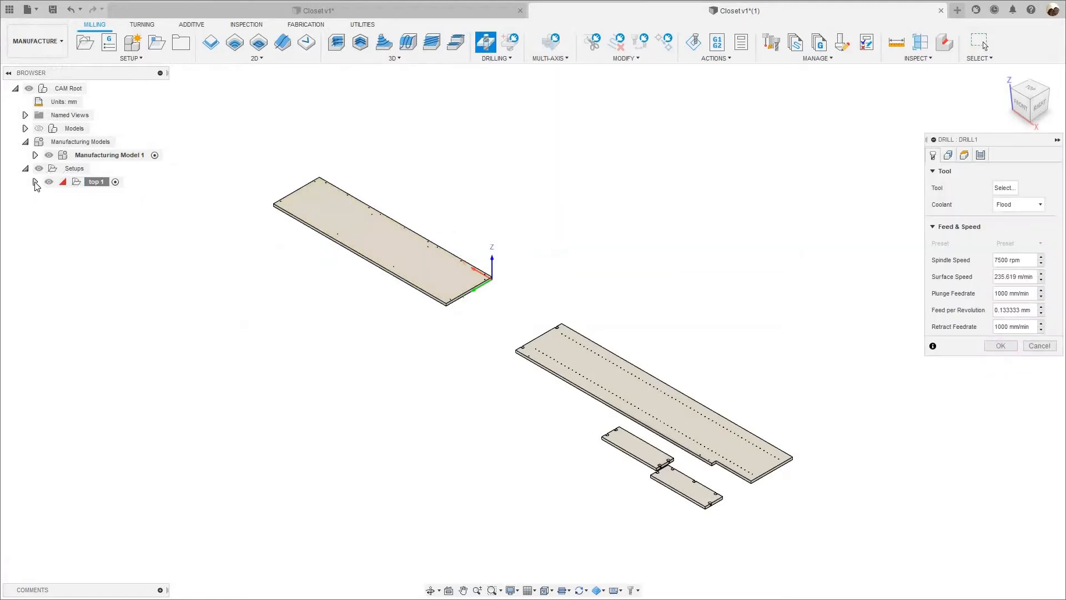
pyautogui.click(34, 182)
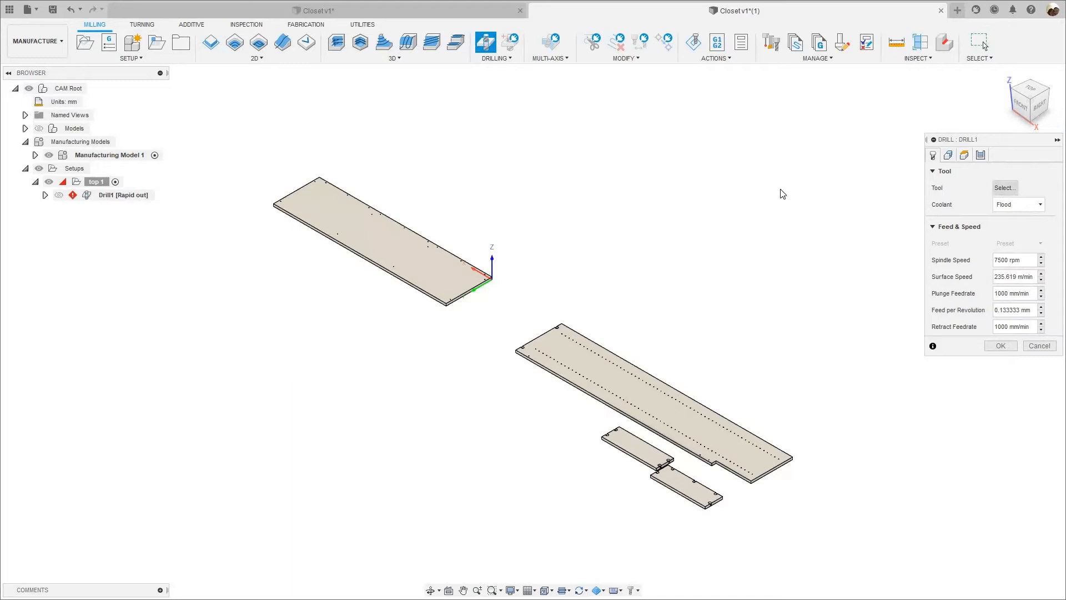
pyautogui.click(1005, 188)
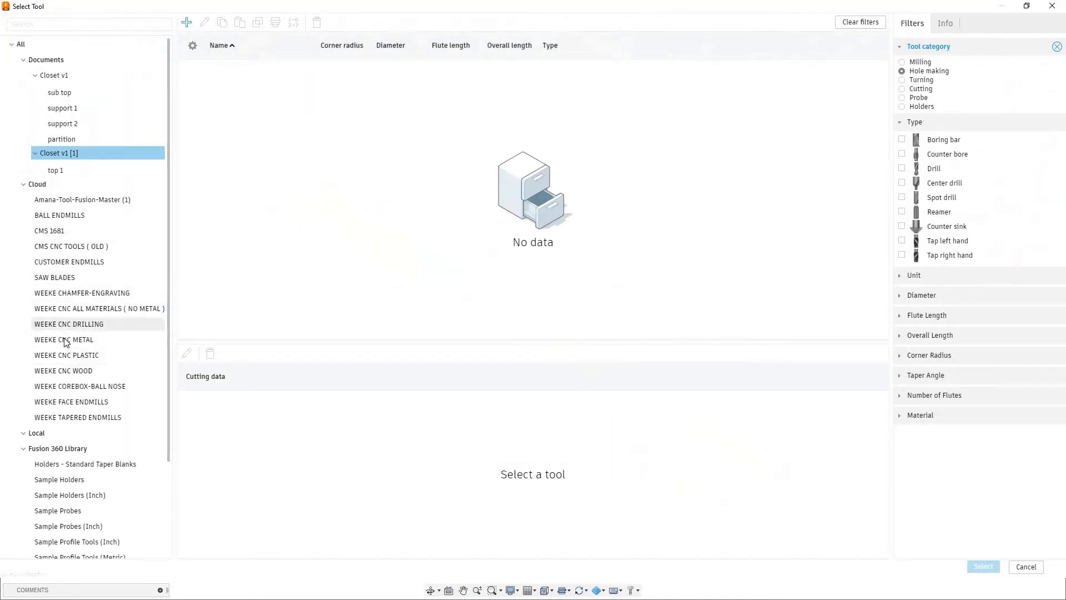
pyautogui.click(102, 323)
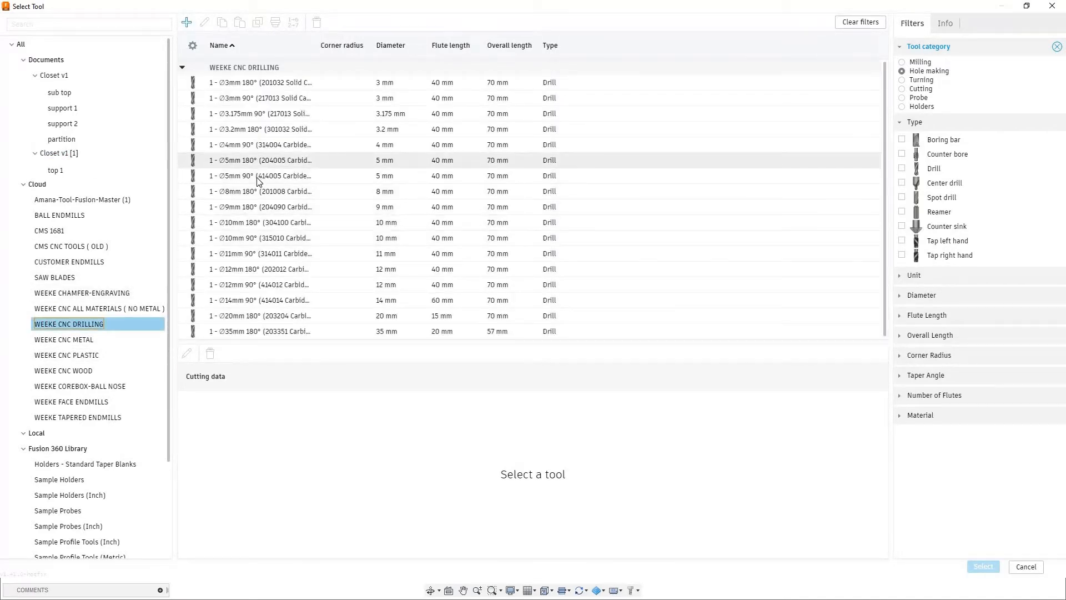
pyautogui.click(257, 177)
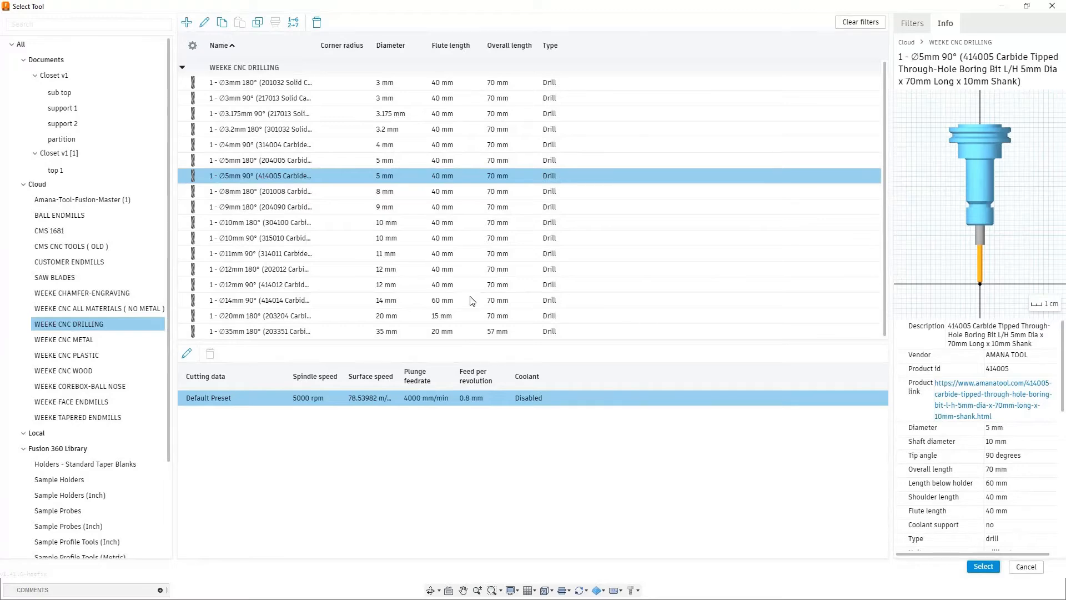
pyautogui.press('Return')
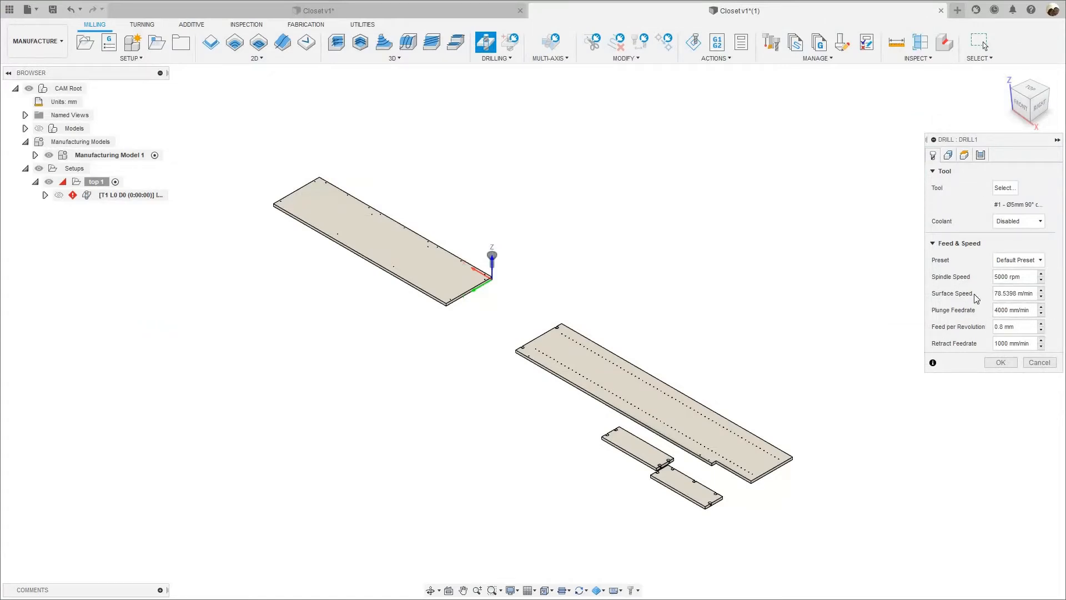
pyautogui.click(949, 157)
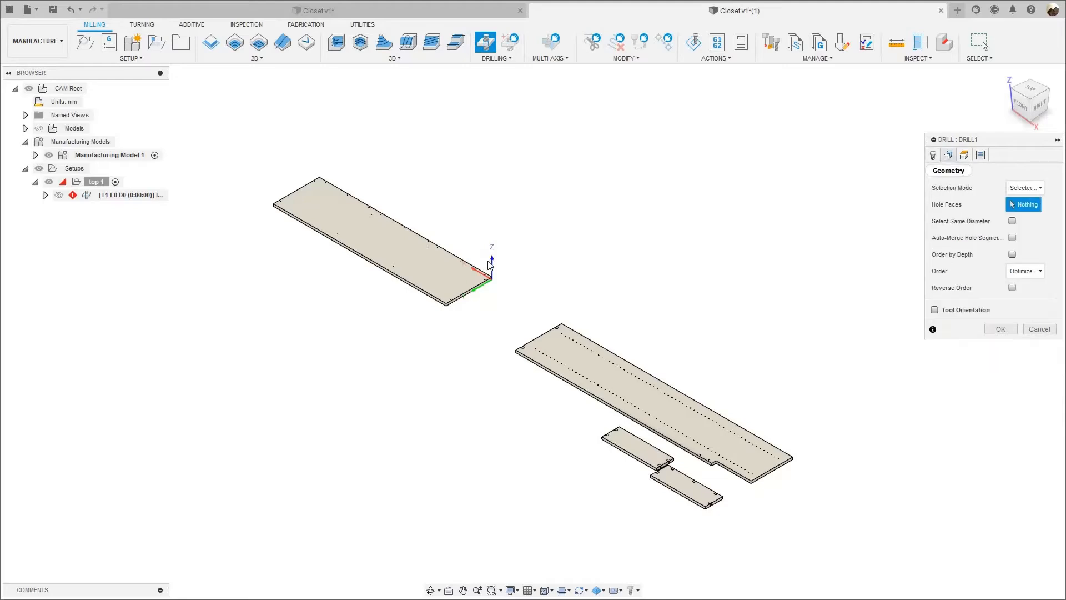
# Pick the single hole near the front corner of the top 1 panel as the drilling hole face.
pyautogui.scroll(5, 389, 344)
pyautogui.scroll(10, 389, 389)
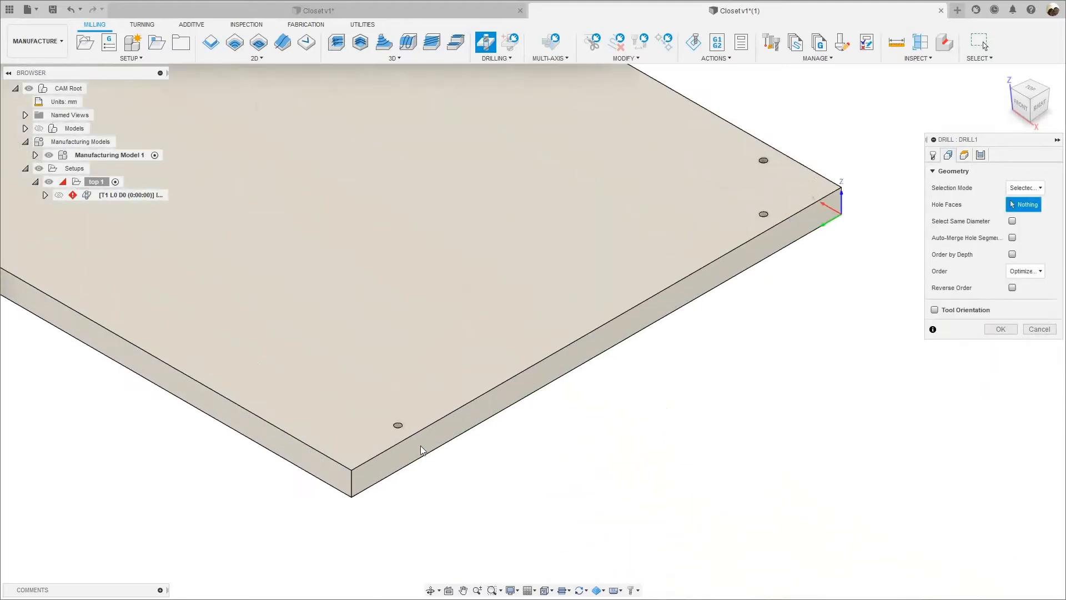
pyautogui.click(417, 441)
pyautogui.scroll(-10, 466, 325)
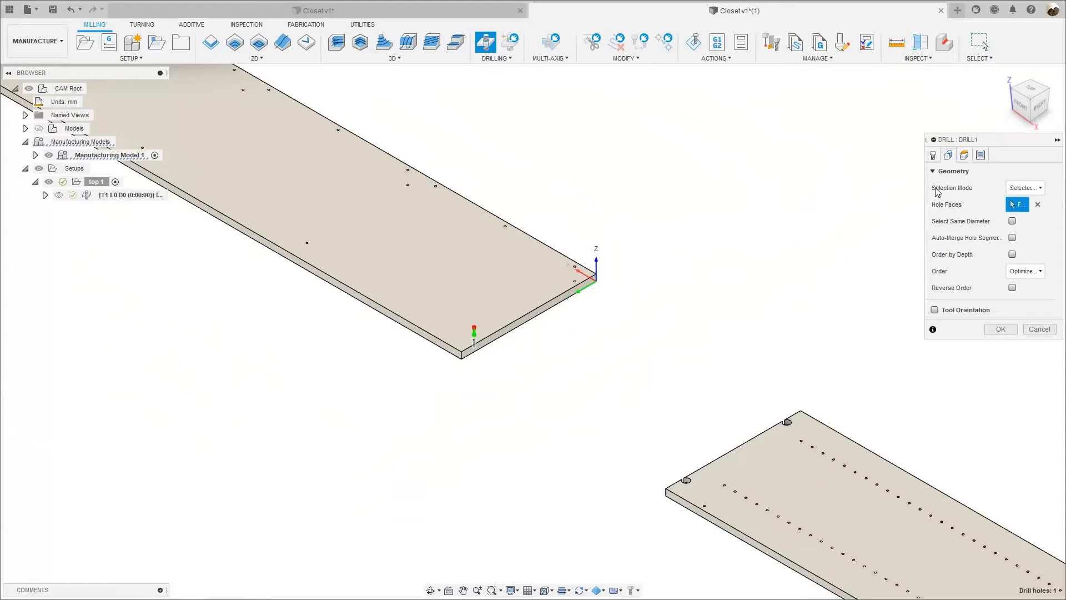
# Set the hole selection mode to Diameter range so the holes of the top 1 panel are picked by size.
pyautogui.click(1025, 189)
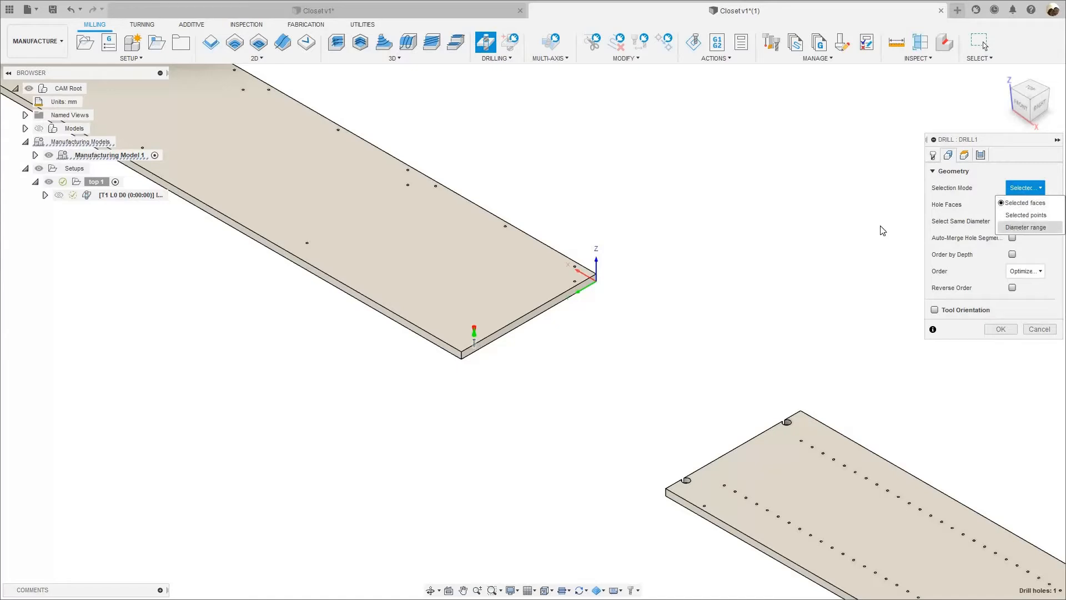
pyautogui.scroll(-4, 639, 294)
pyautogui.moveTo(286, 124); pyautogui.dragTo(354, 184, button='middle')
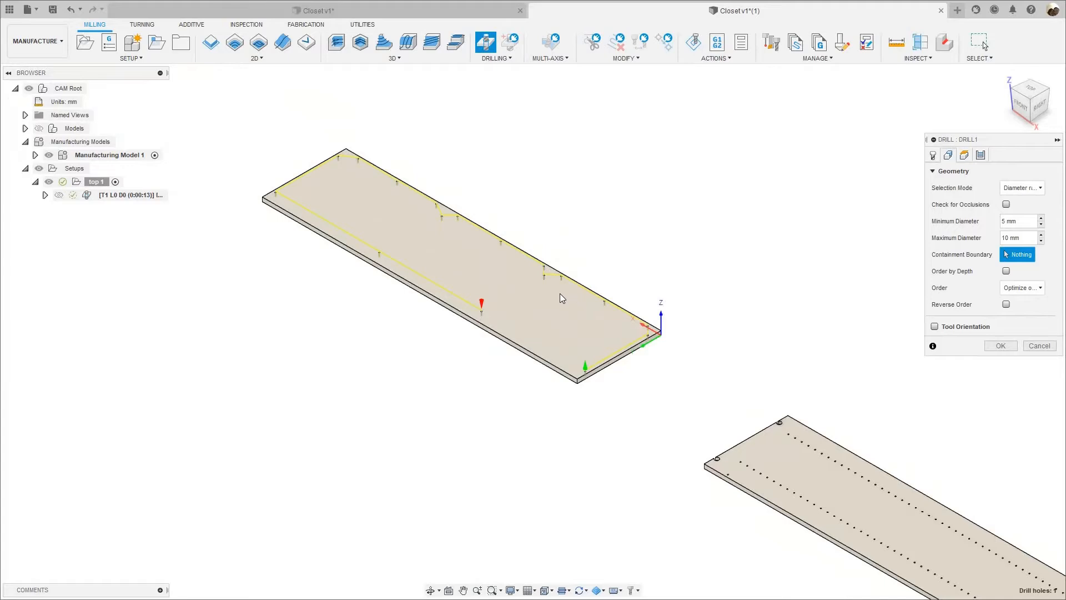
pyautogui.scroll(3, 560, 293)
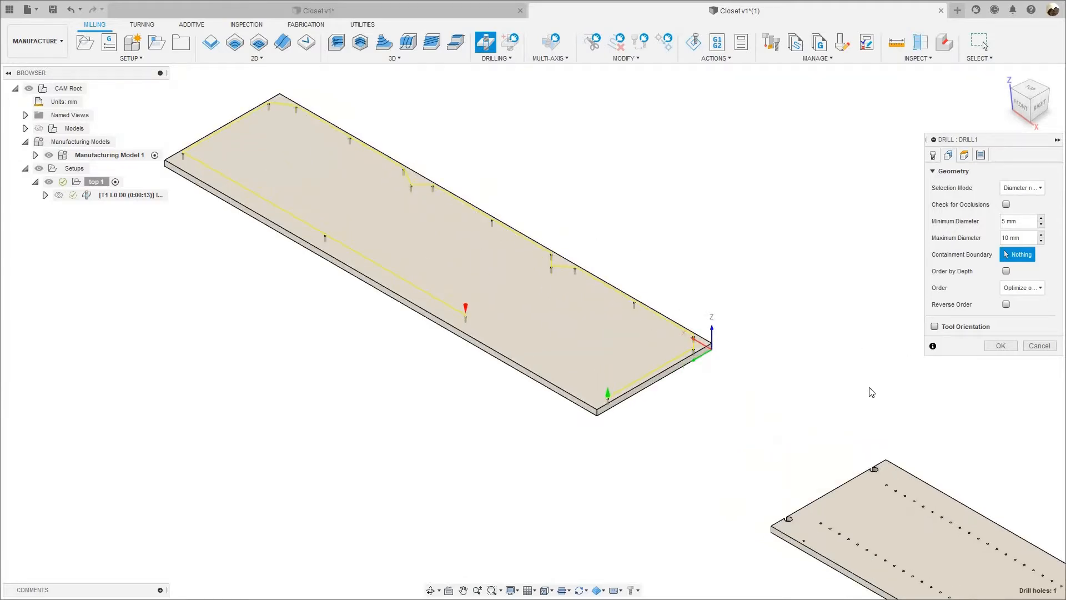
# Enable Drill Tip Through Bottom for the bottom height of the drilling operation.
pyautogui.click(967, 156)
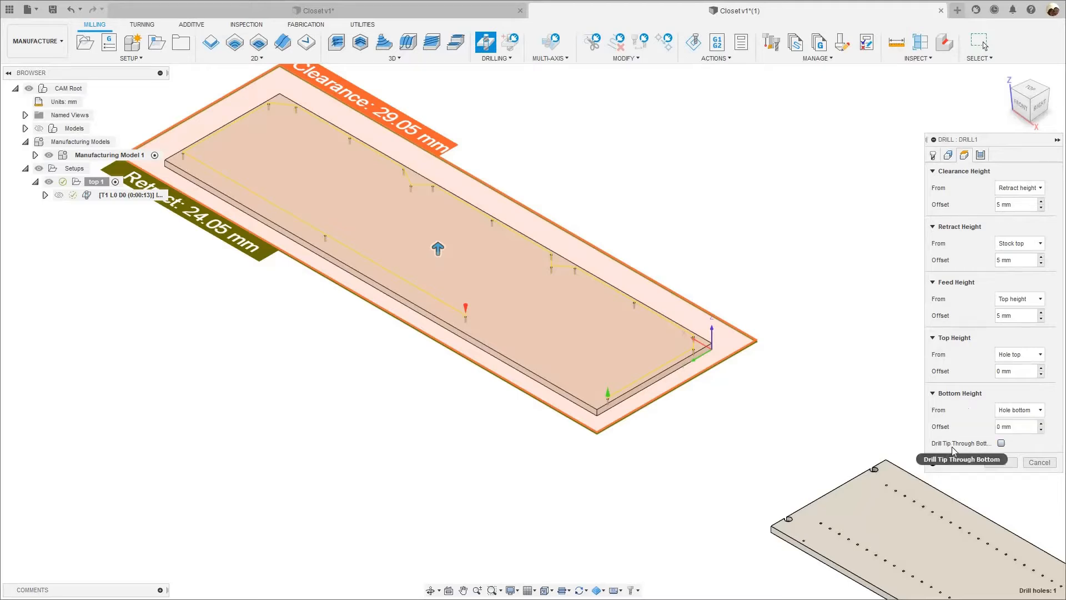
pyautogui.click(1001, 443)
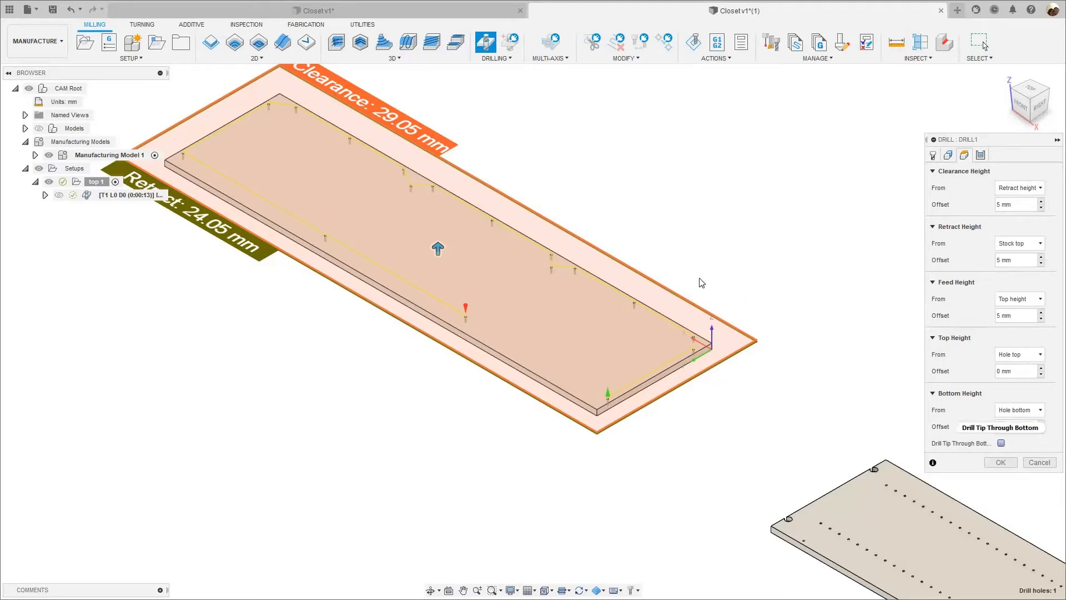
pyautogui.scroll(2, 686, 264)
pyautogui.scroll(3, 736, 361)
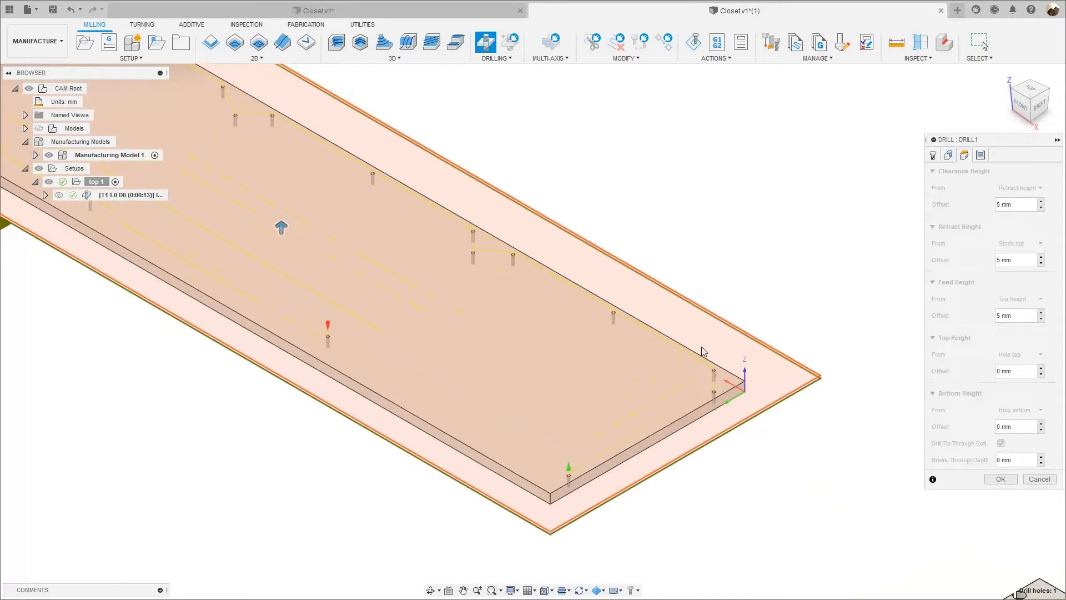
pyautogui.scroll(2, 719, 462)
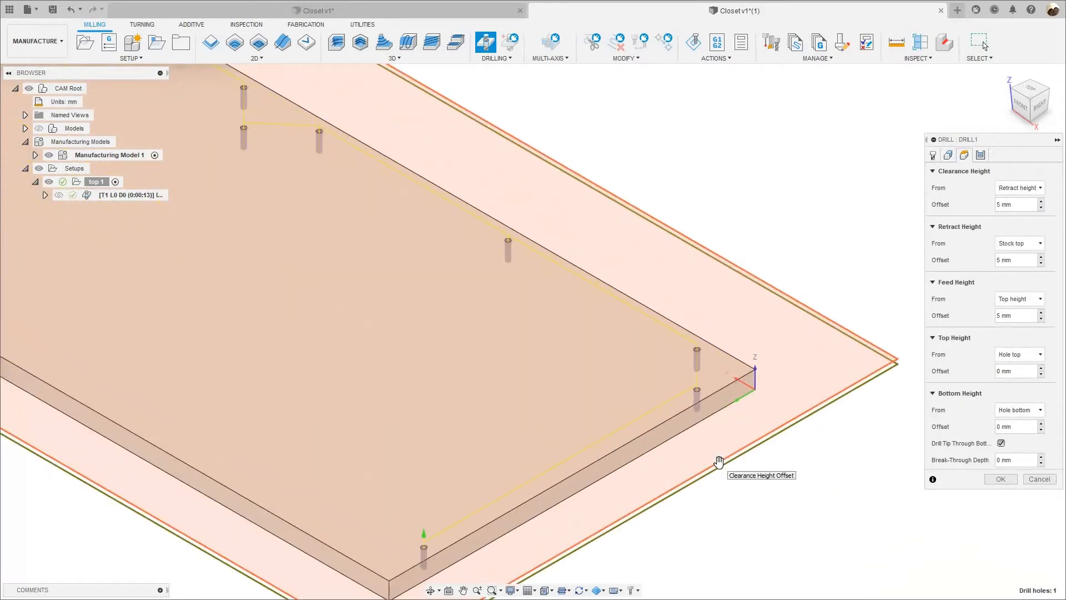
pyautogui.scroll(-3, 782, 357)
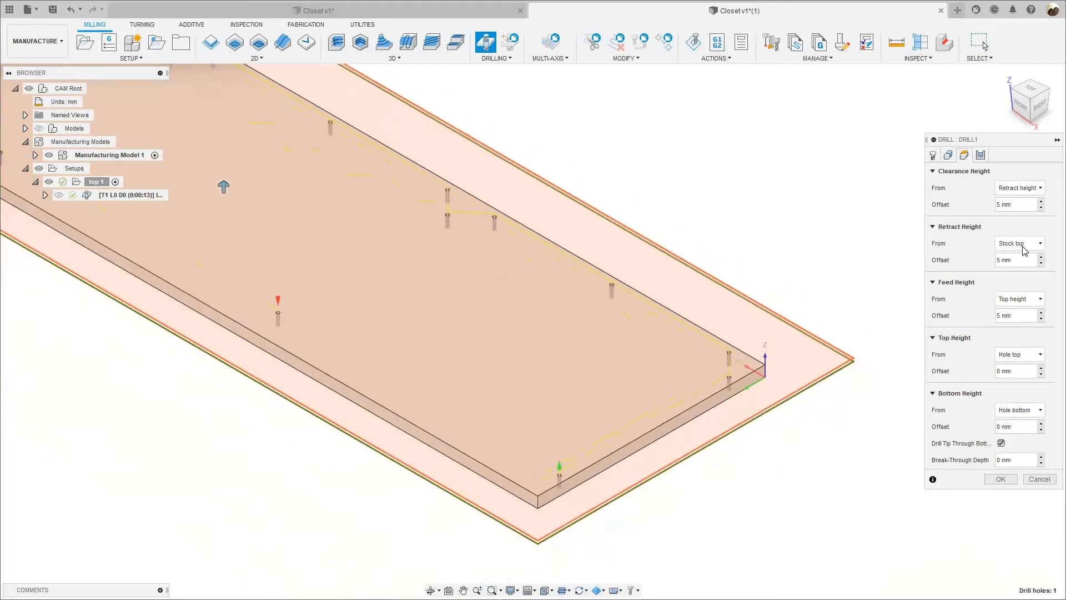
# Keep the cycle type at Drilling - rapid out and finish the drilling operation.
pyautogui.click(981, 156)
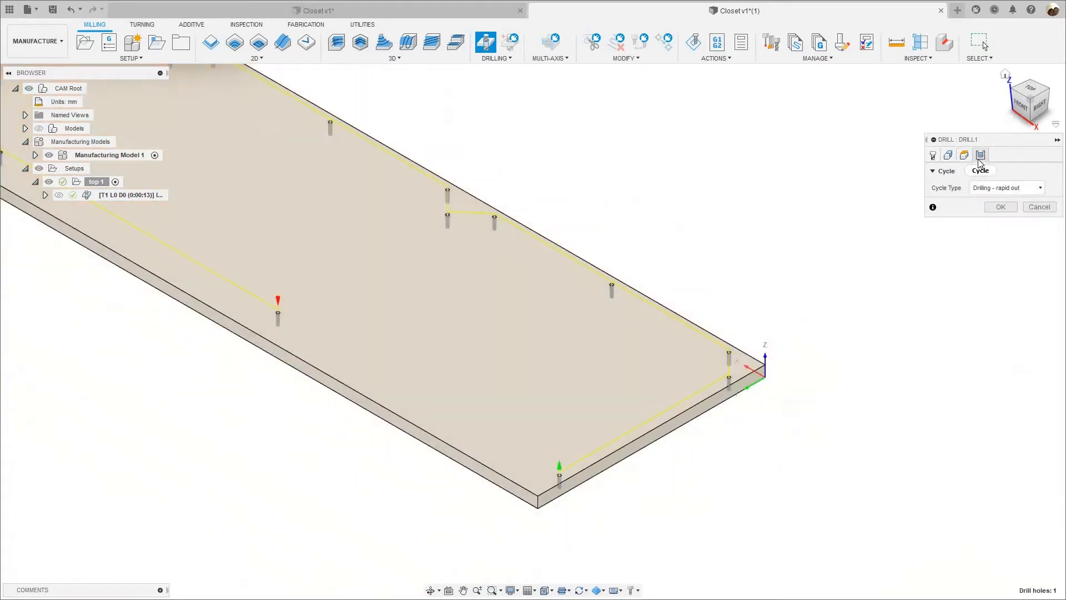
pyautogui.click(981, 189)
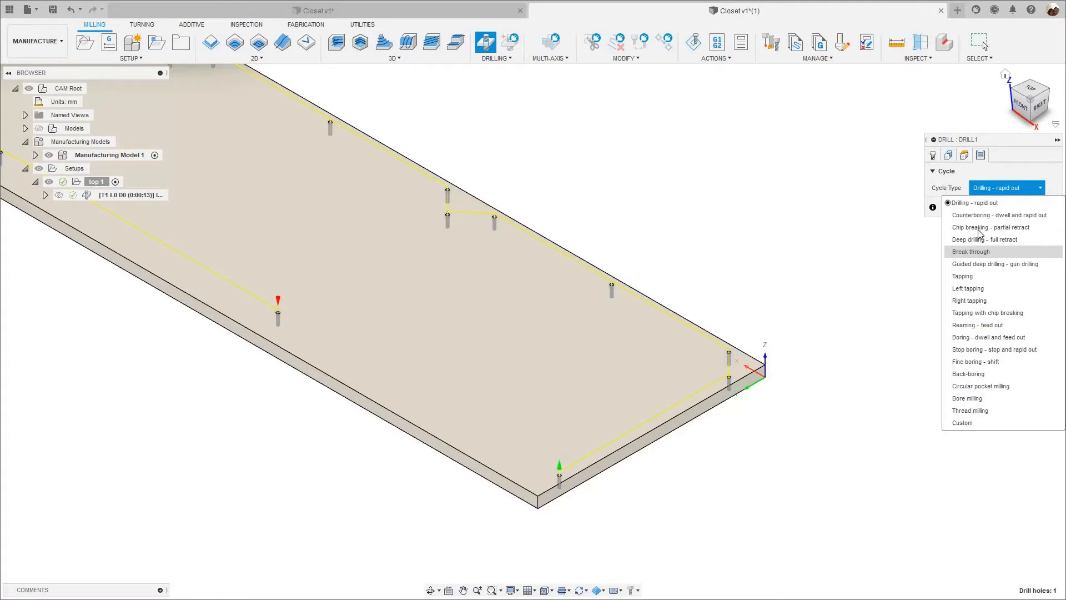
pyautogui.click(999, 177)
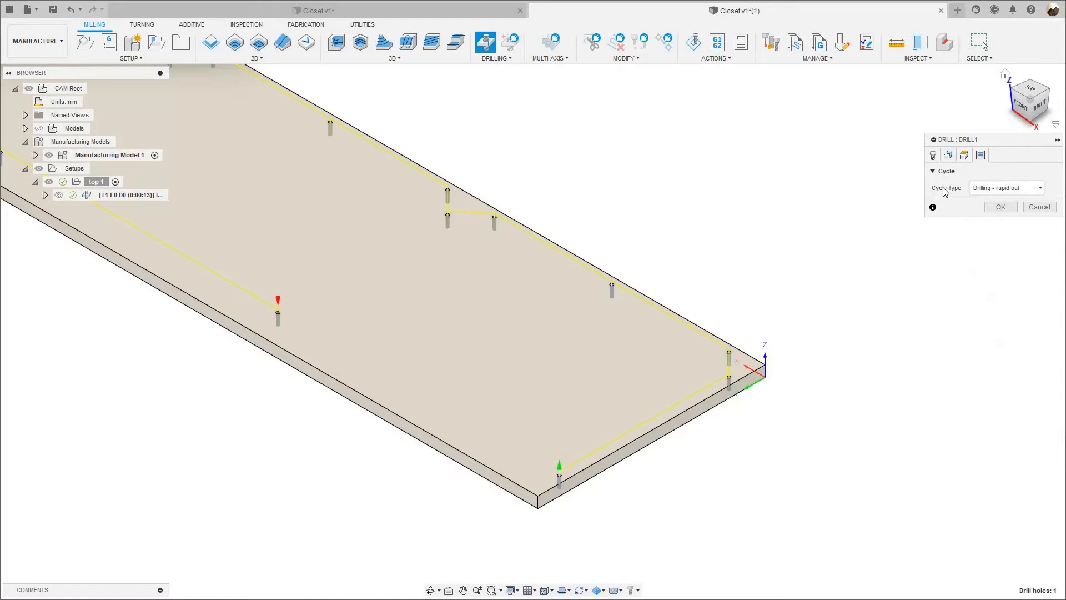
pyautogui.click(1000, 207)
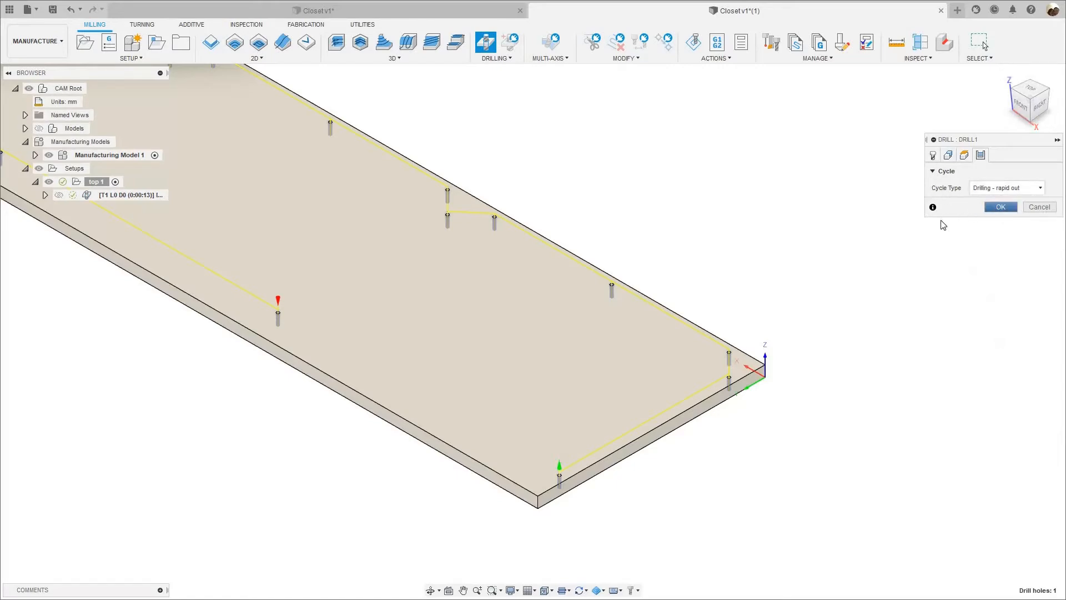
# Simulate the drilling operation on the top 1 panel, watch the drill run through all the holes, and close the simulation.
pyautogui.scroll(-2, 938, 221)
pyautogui.scroll(-2, 174, 259)
pyautogui.moveTo(174, 259); pyautogui.dragTo(281, 318, button='middle')
pyautogui.rightClick(139, 195)
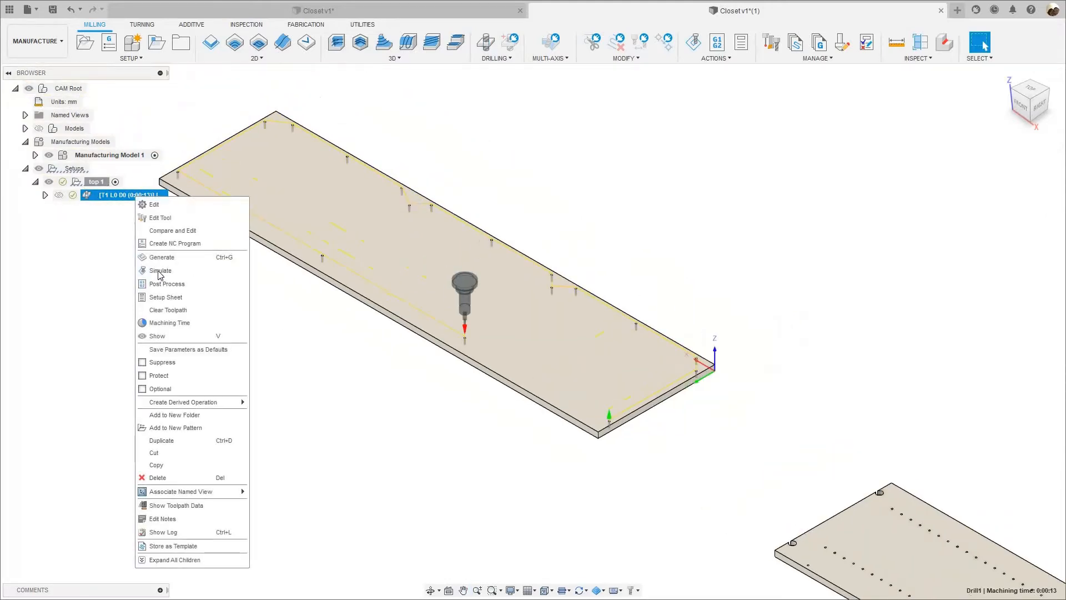
pyautogui.click(159, 269)
pyautogui.click(533, 547)
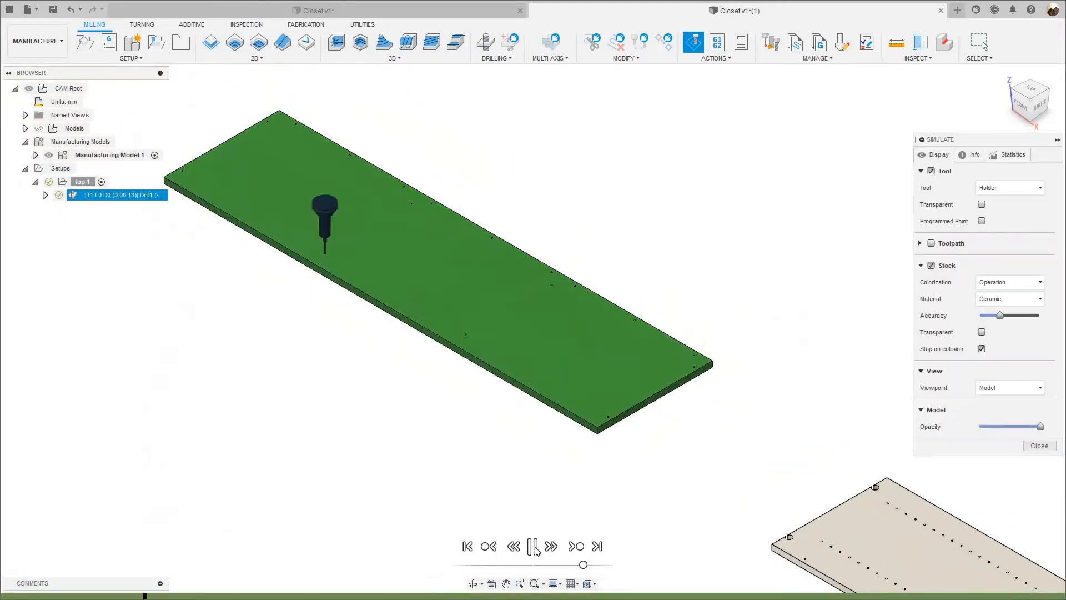
pyautogui.scroll(3, 619, 445)
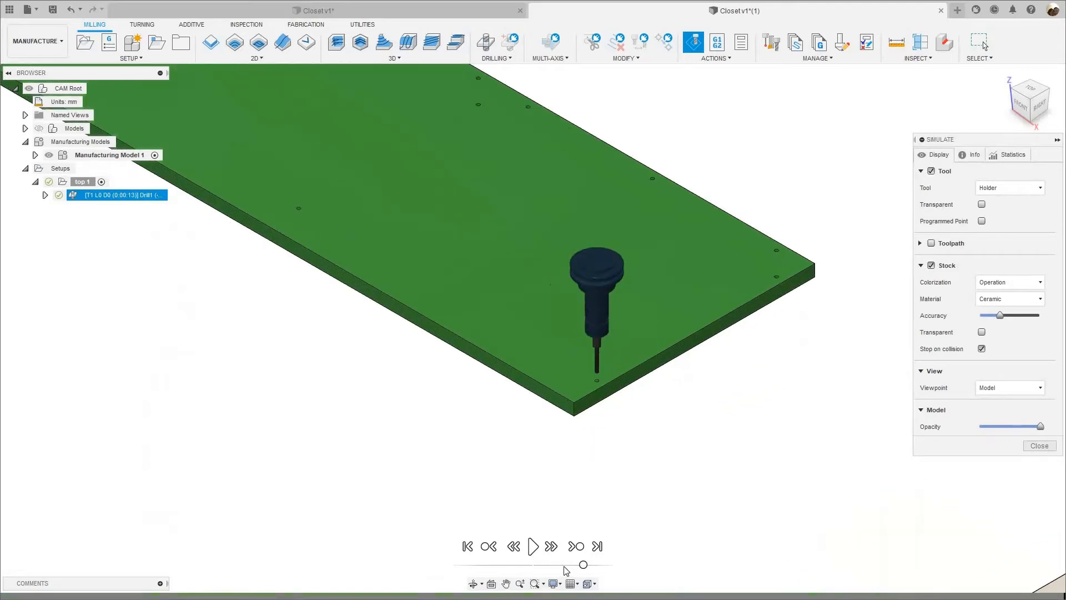
pyautogui.click(534, 547)
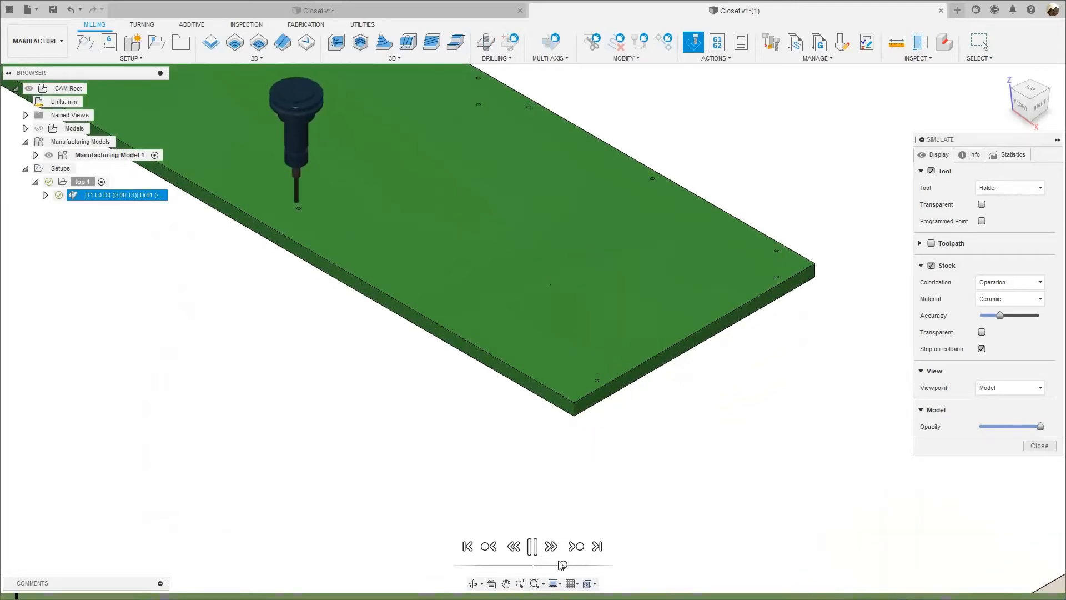
pyautogui.scroll(-2, 482, 496)
pyautogui.scroll(-2, 594, 571)
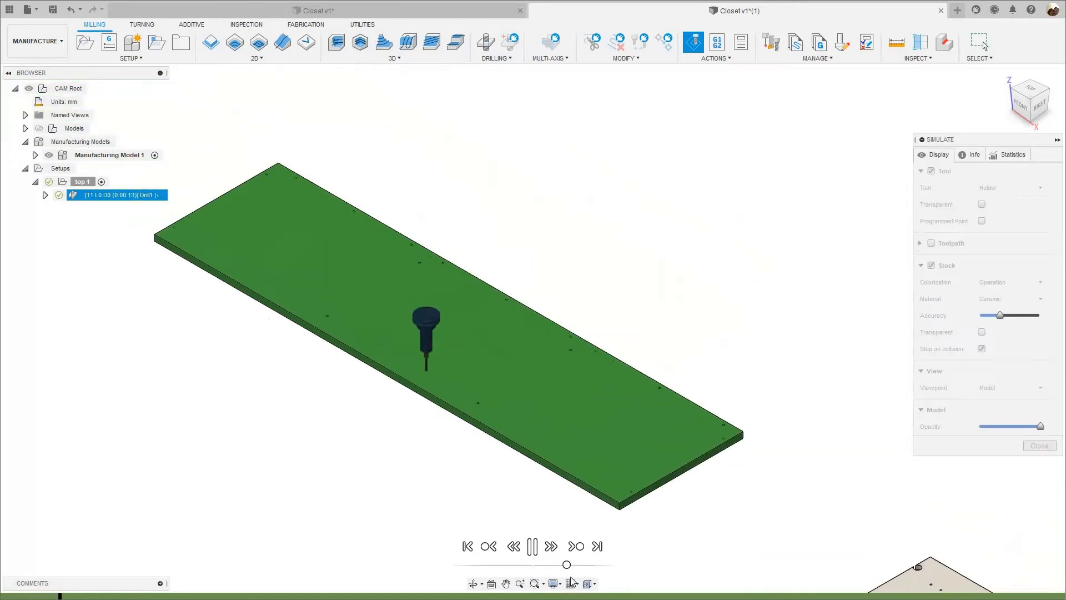
pyautogui.scroll(2, 348, 343)
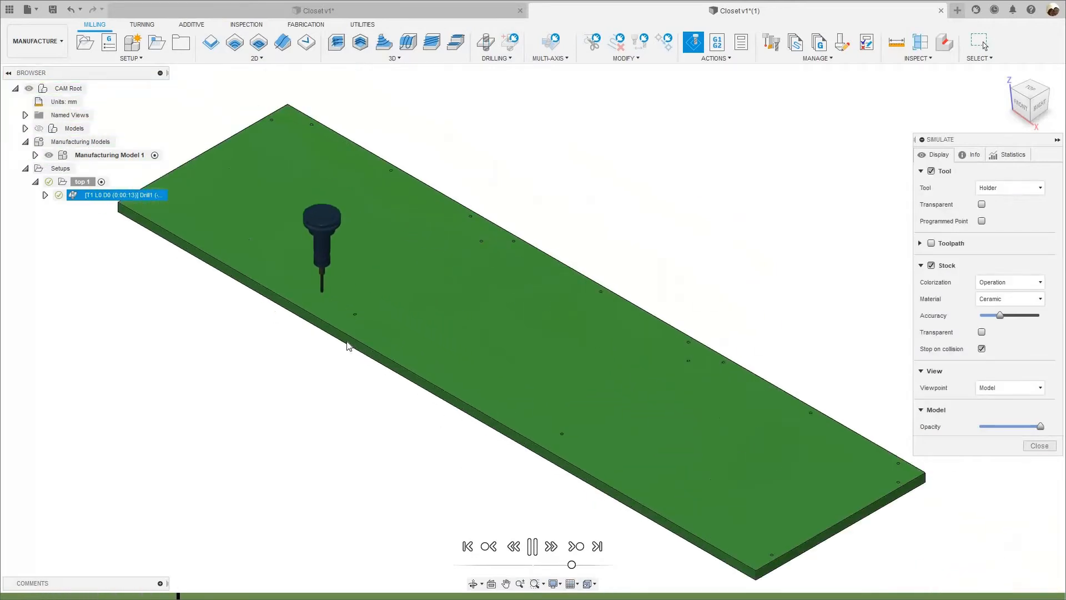
pyautogui.scroll(-2, 354, 340)
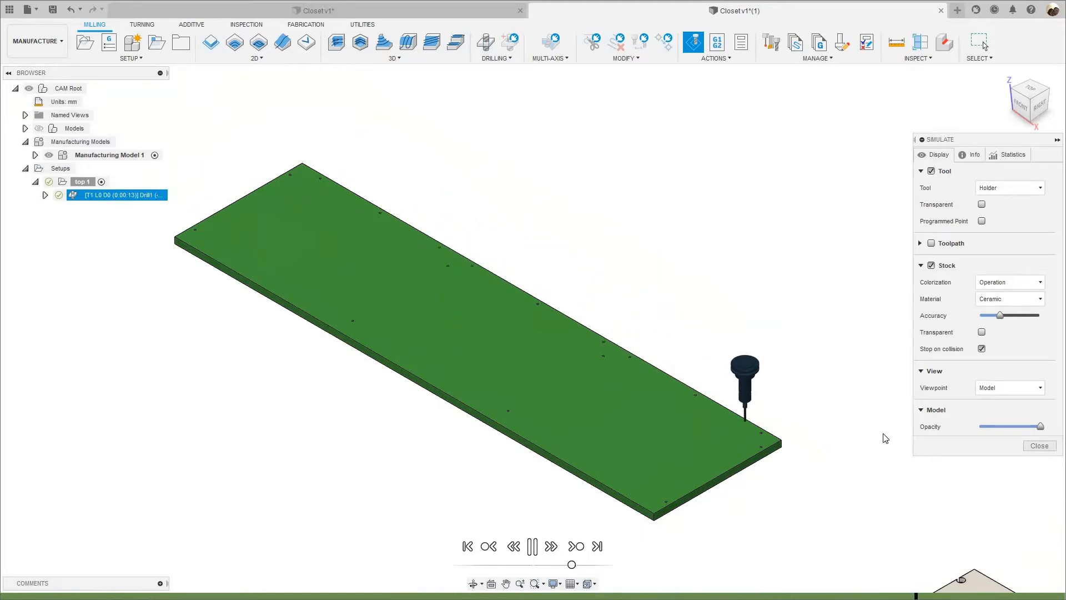
pyautogui.click(1035, 450)
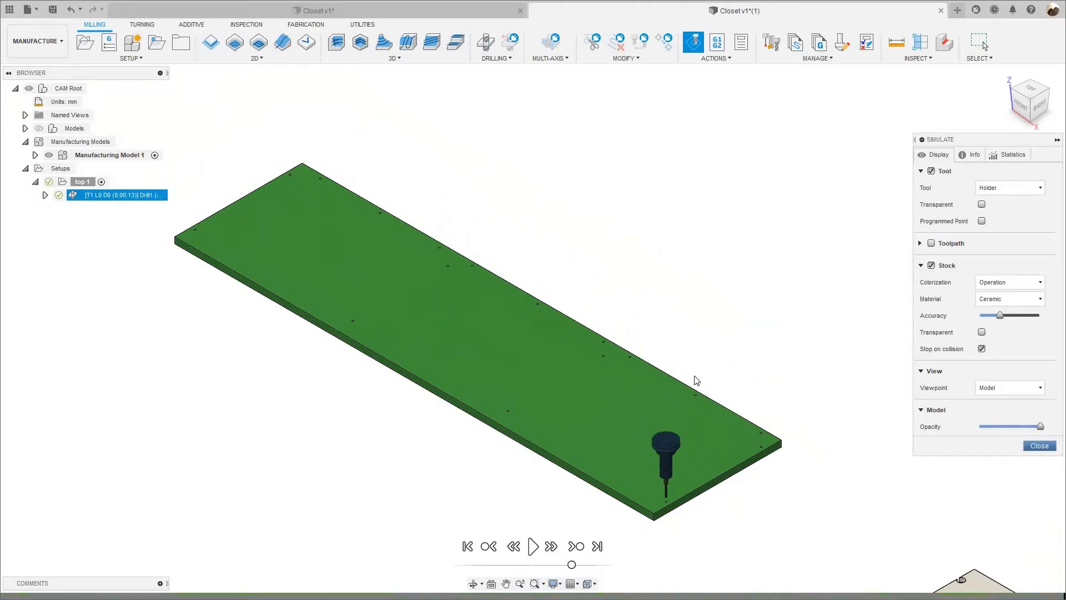
# Select the drilling operation under the top 1 setup and bring up its available commands.
pyautogui.scroll(-3, 300, 312)
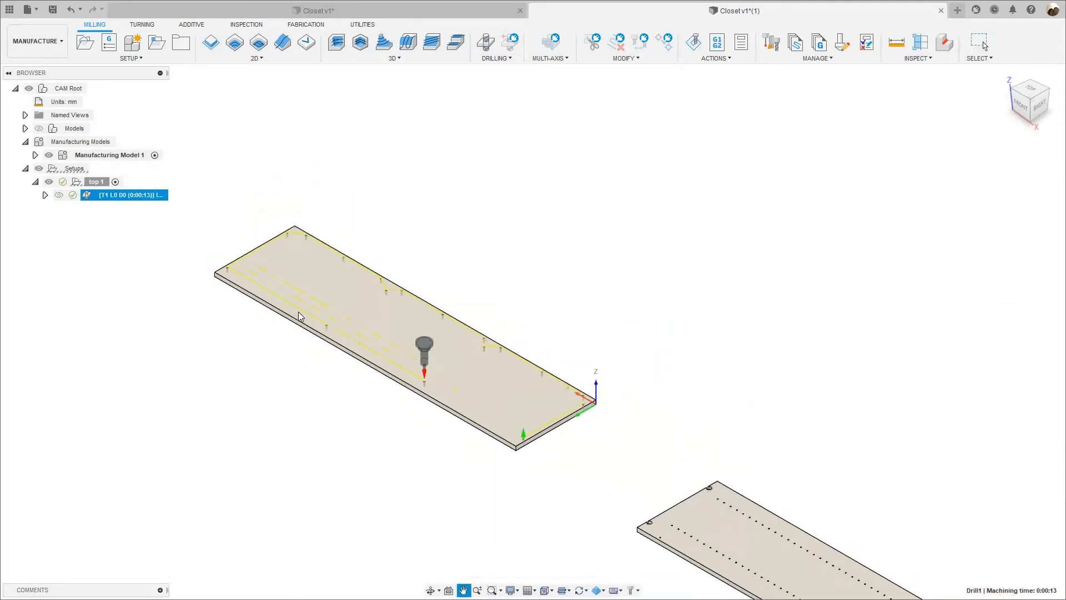
pyautogui.scroll(-2, 233, 266)
pyautogui.scroll(-3, 309, 400)
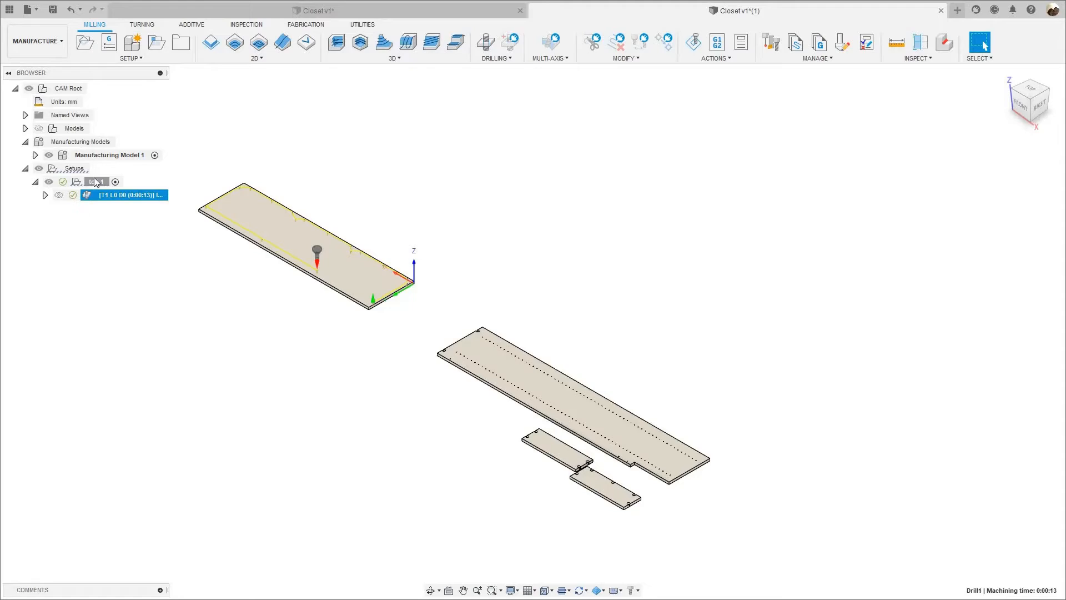
pyautogui.moveTo(109, 243); pyautogui.dragTo(128, 251, button='middle')
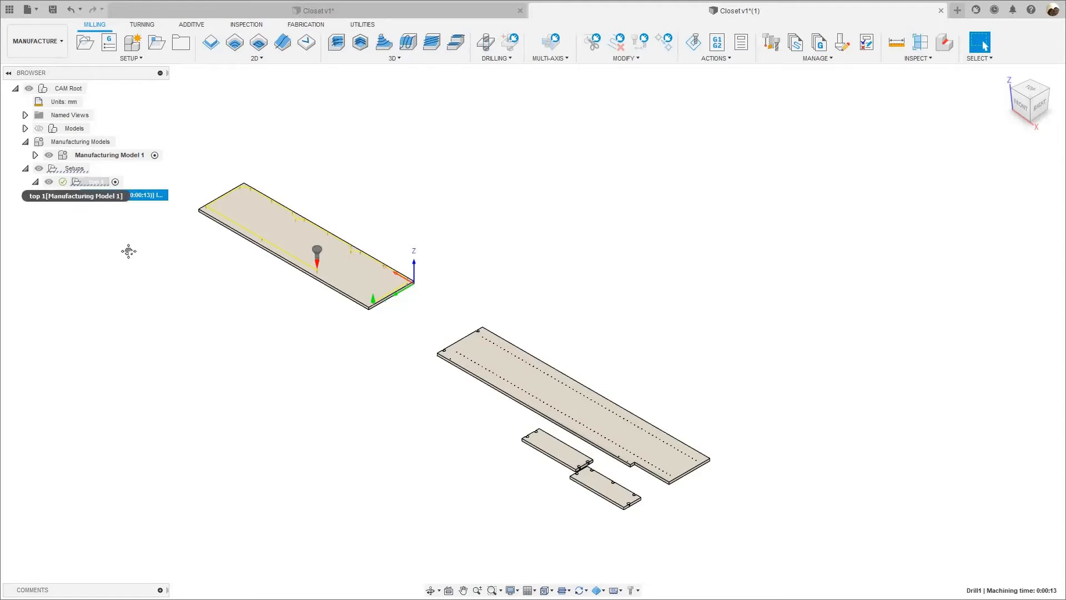
pyautogui.click(97, 183)
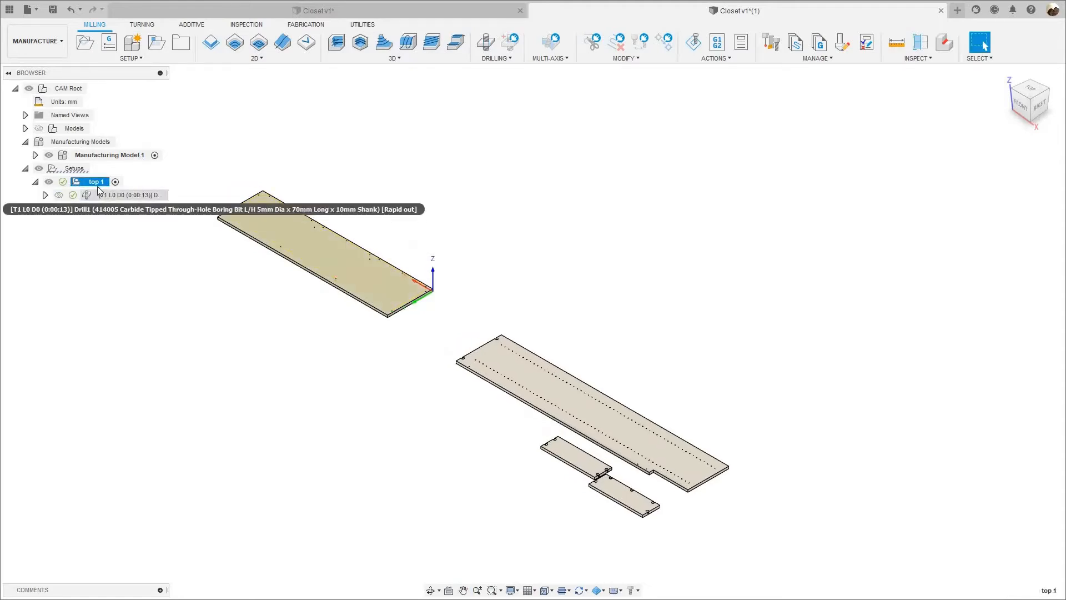
pyautogui.click(111, 195)
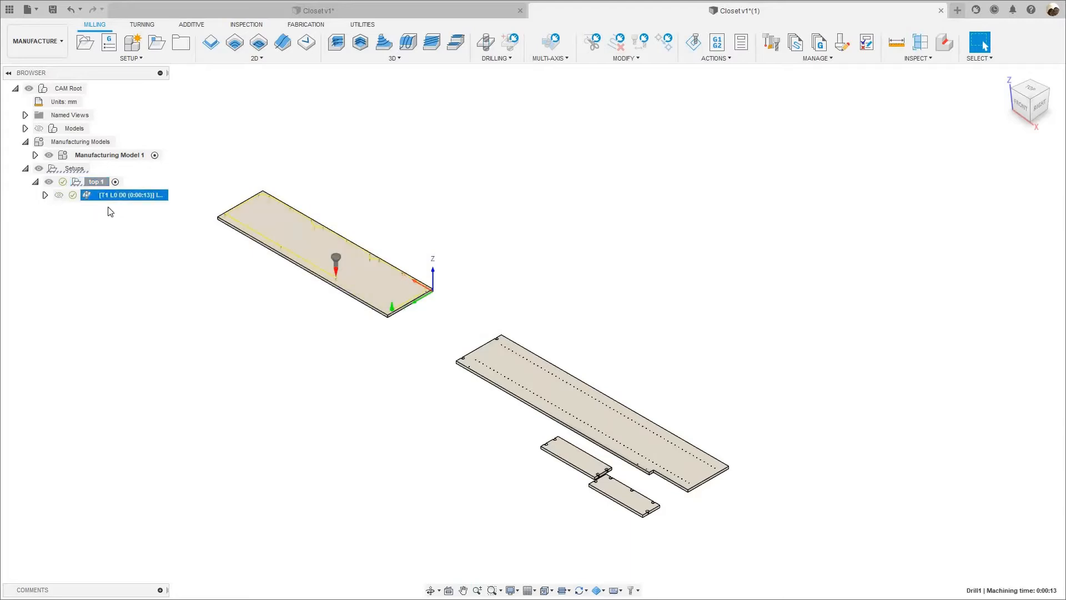
pyautogui.rightClick(115, 199)
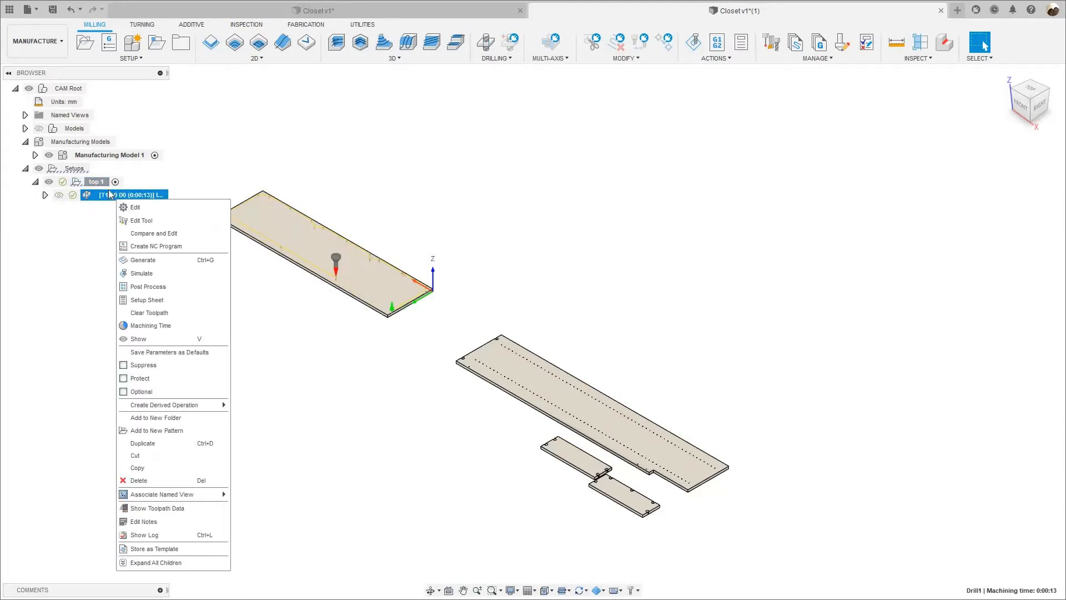
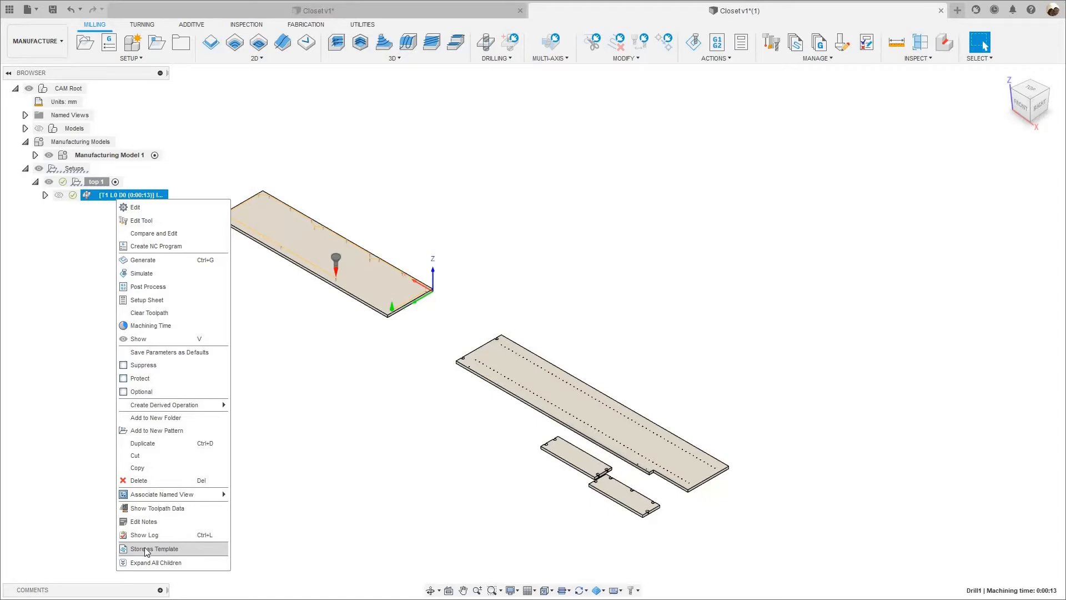
# Check the template library folders available for storing the top 1 drilling operation as a template, and close the template dialog.
pyautogui.click(148, 550)
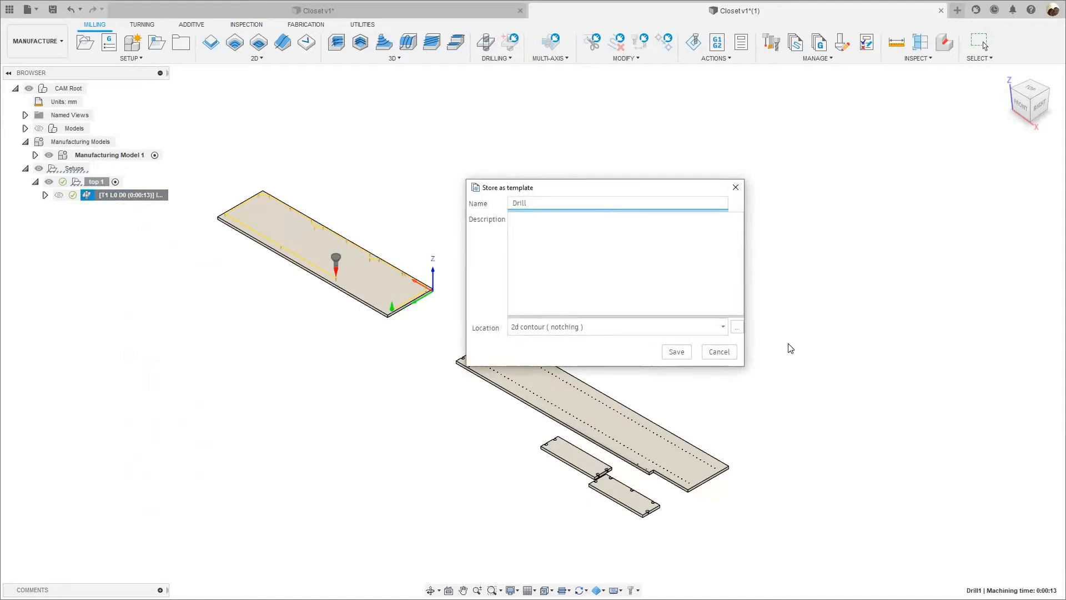
pyautogui.click(738, 327)
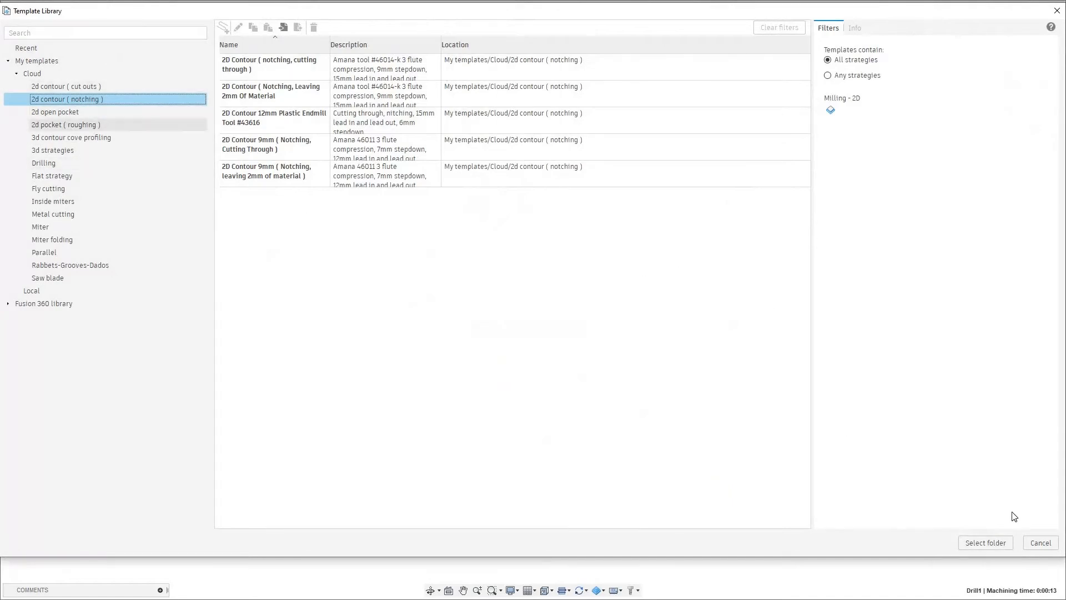
pyautogui.click(1035, 547)
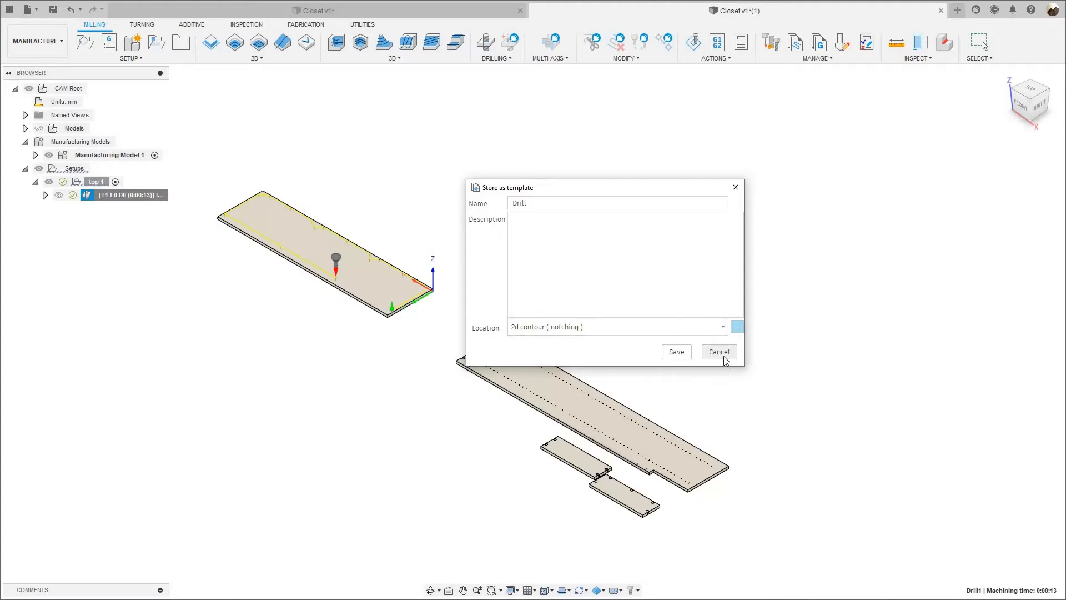
pyautogui.click(685, 355)
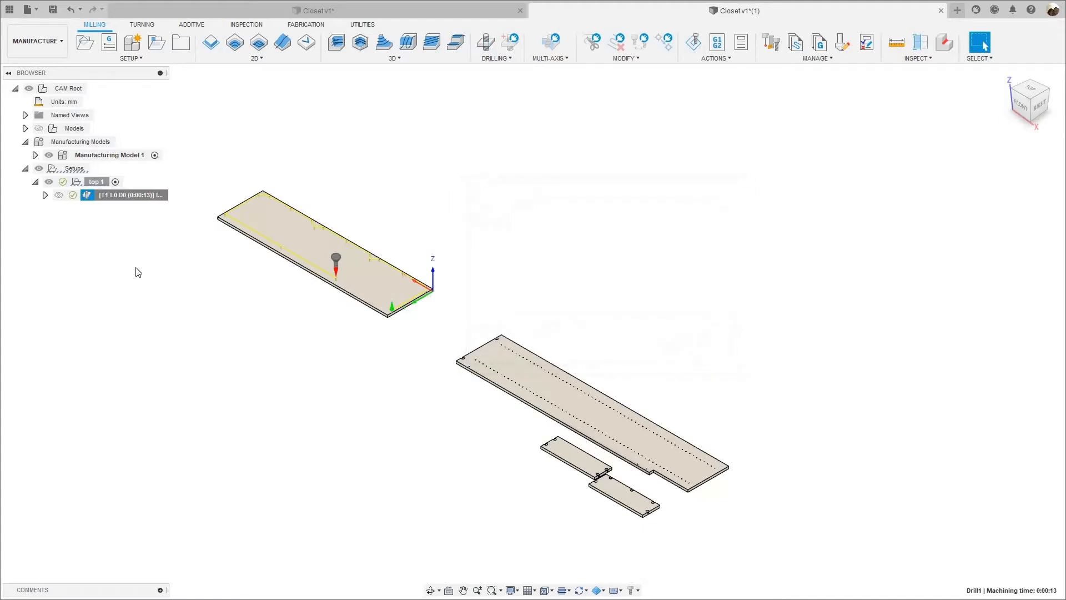
# Duplicate the top 1 setup together with its drilling operation.
pyautogui.click(91, 186)
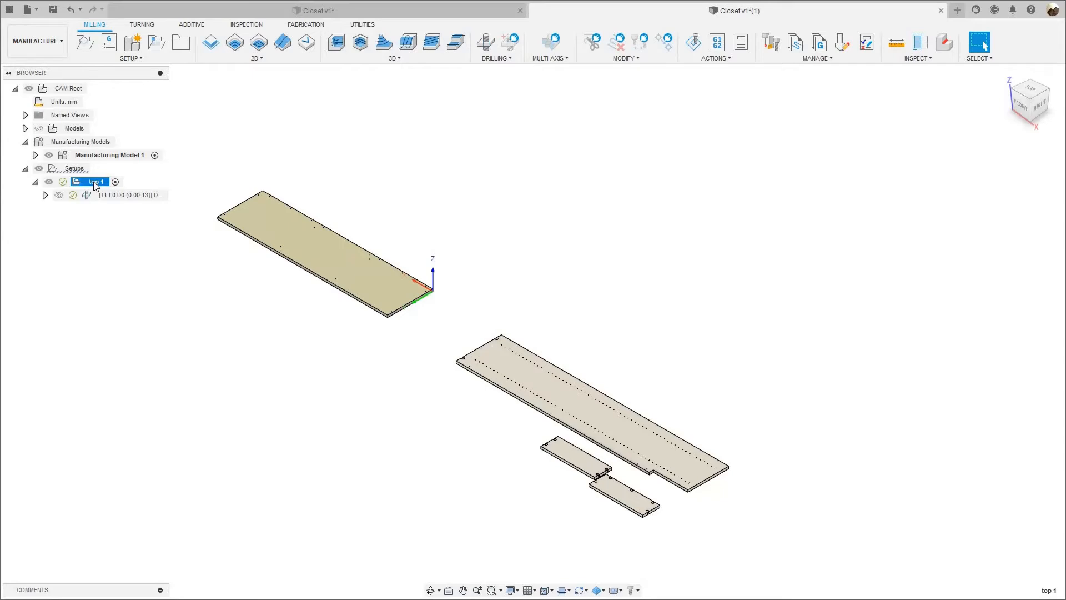
pyautogui.rightClick(94, 182)
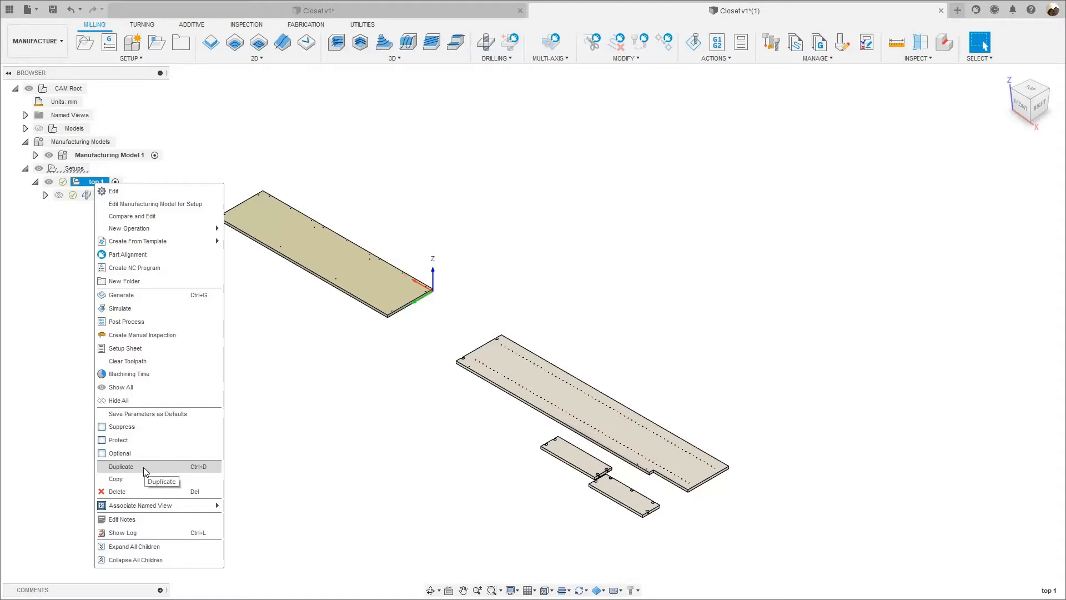
pyautogui.click(124, 467)
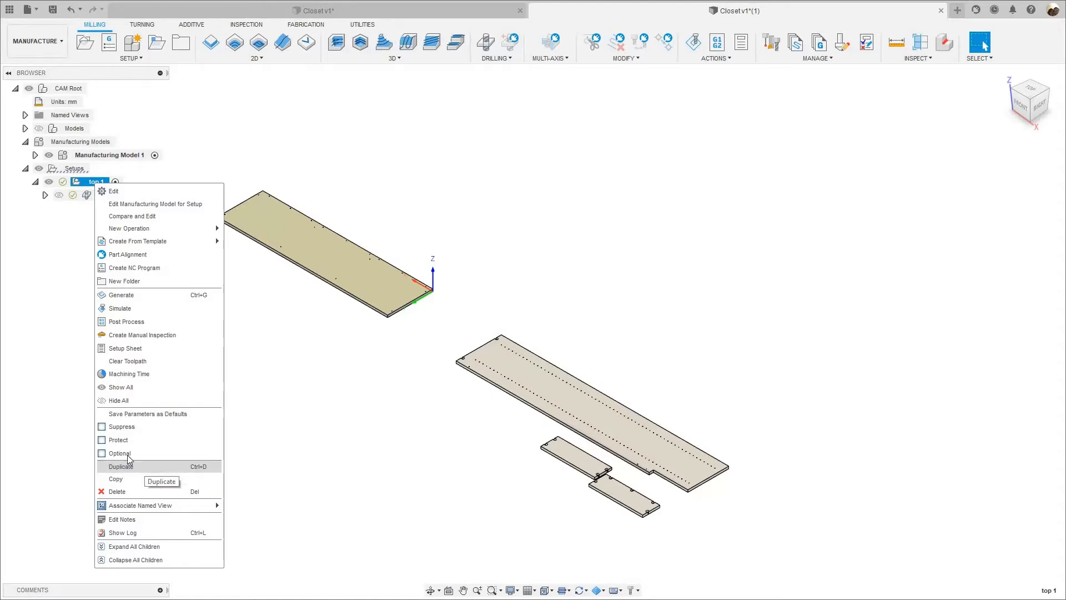
# Rename the duplicated setup as sides and partitions.
pyautogui.click(92, 208)
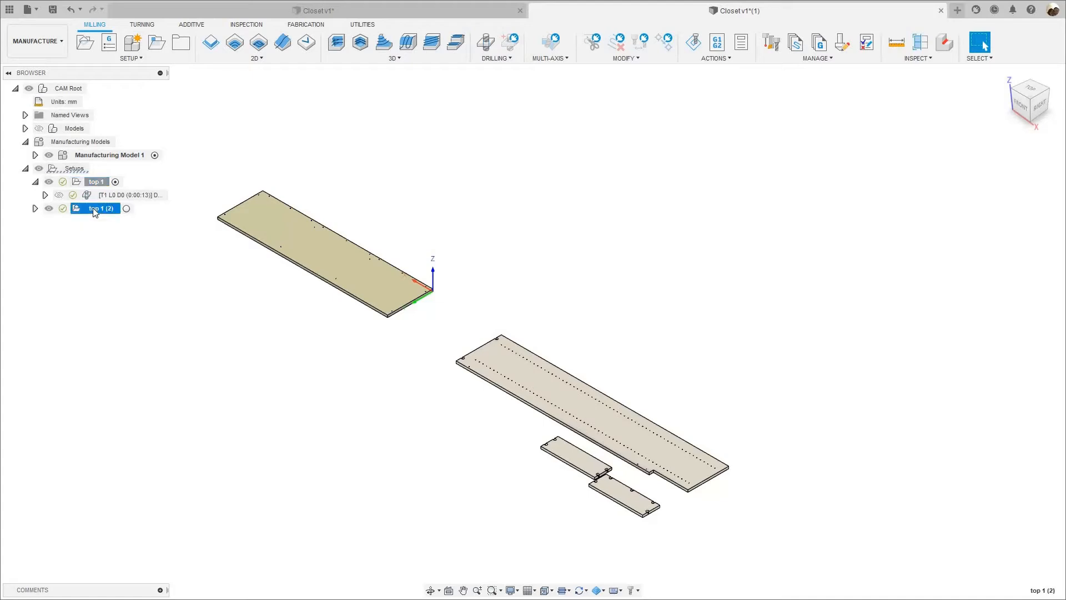
pyautogui.rightClick(92, 208)
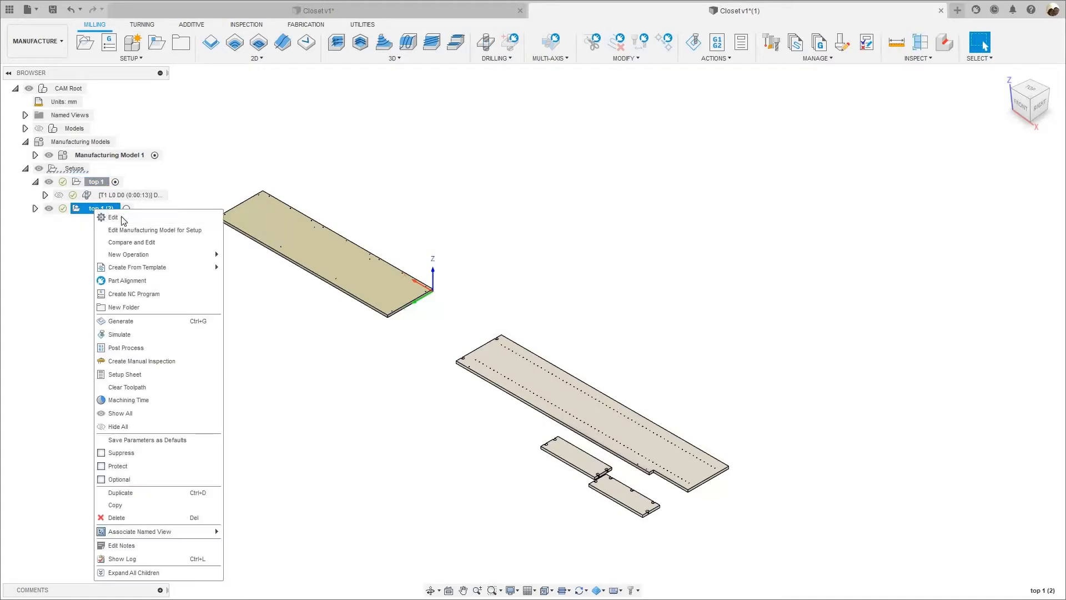
pyautogui.click(114, 217)
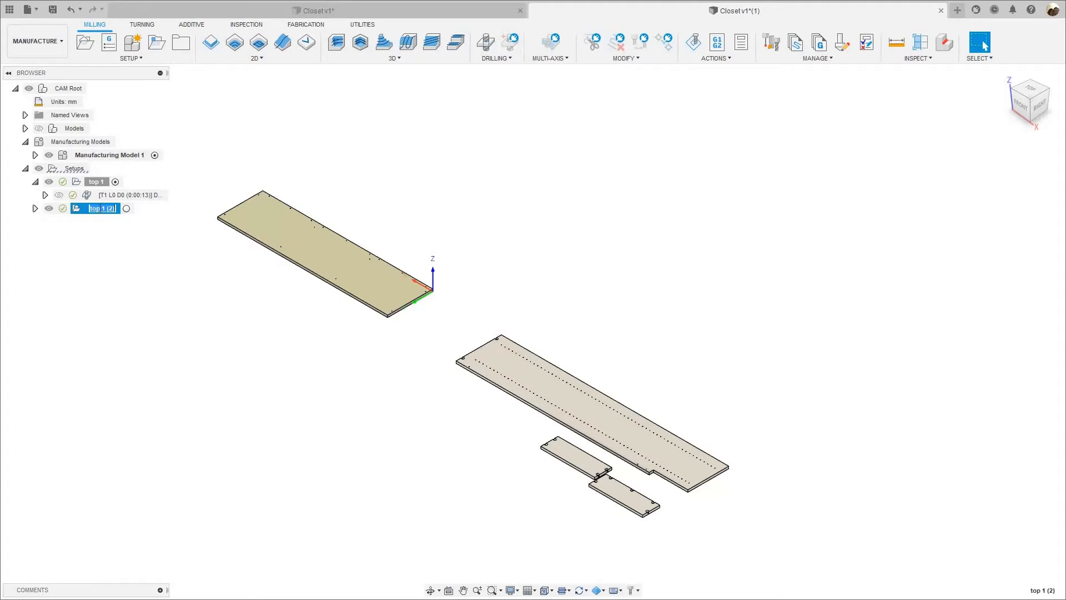
pyautogui.write('s')
pyautogui.write('ides and partitions')
pyautogui.press('Return')
# Edit the sides and partitions setup and replace its model with the long notched panel that has two rows of holes.
pyautogui.rightClick(109, 211)
pyautogui.click(129, 220)
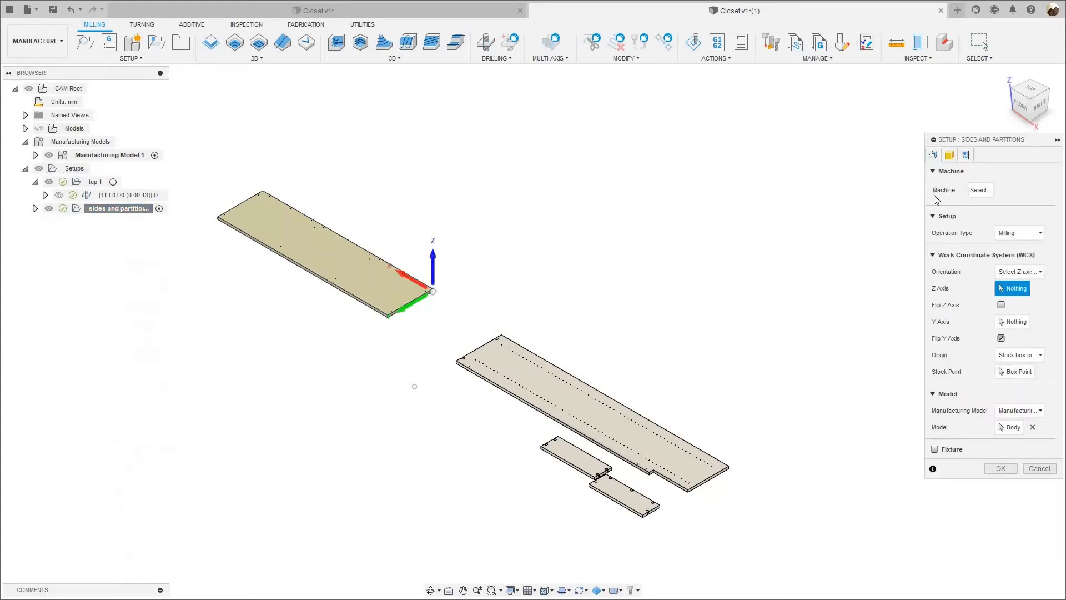
pyautogui.click(1034, 427)
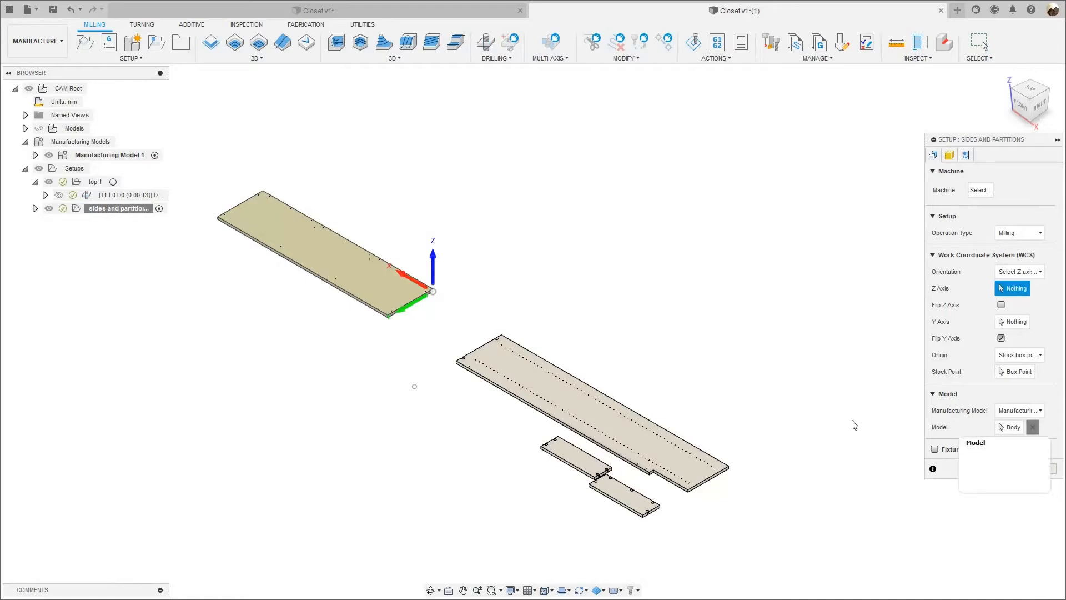
pyautogui.click(698, 467)
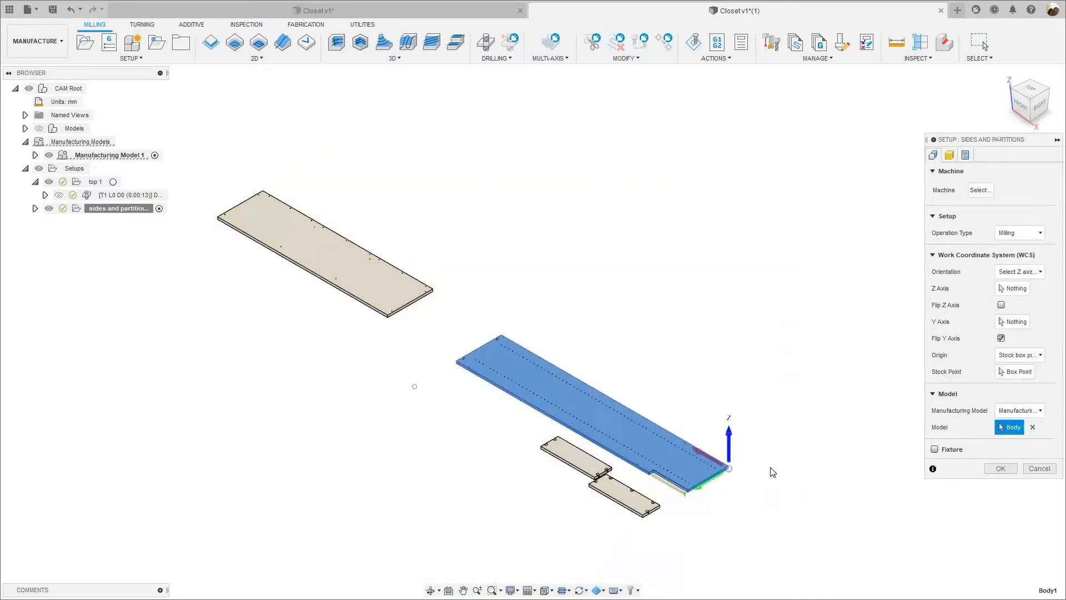
pyautogui.click(950, 156)
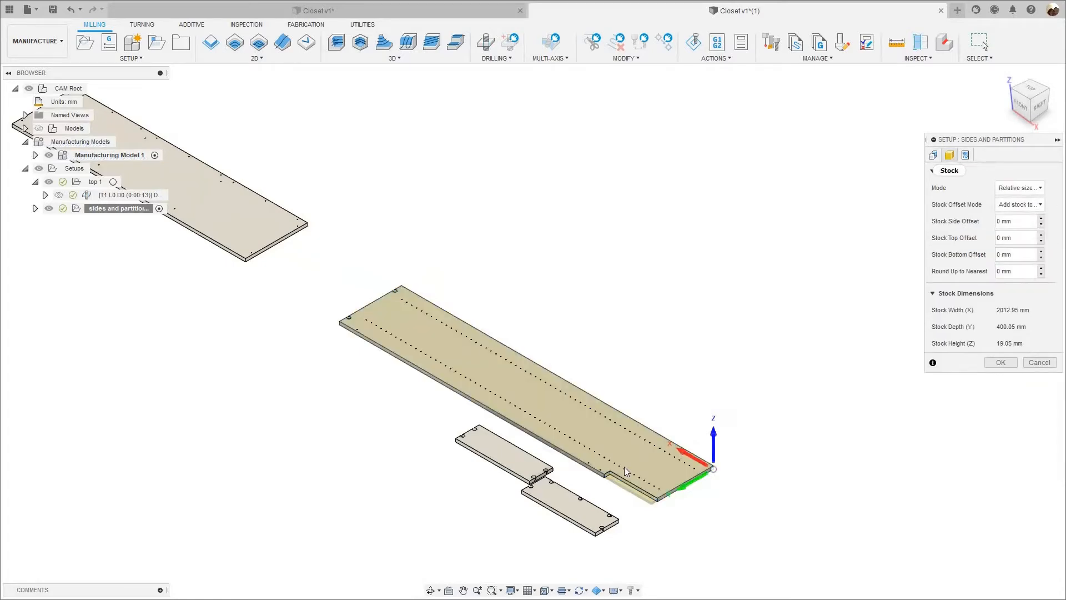
# Set the setup's program name to sides_partitions.
pyautogui.click(966, 157)
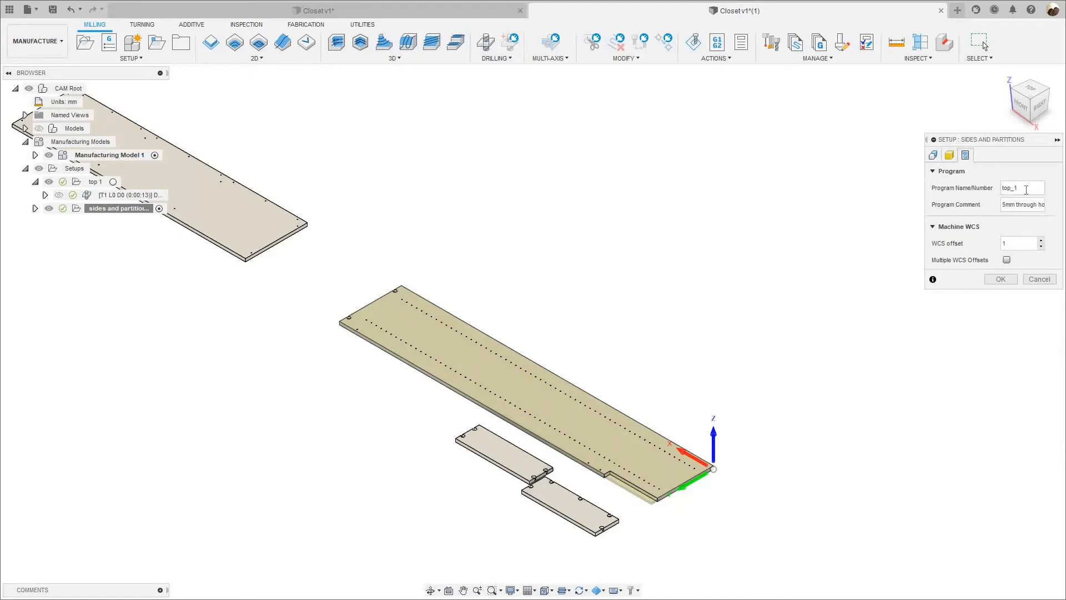
pyautogui.press('Tab')
pyautogui.write('s')
pyautogui.write('ides_partit')
pyautogui.write('iions')
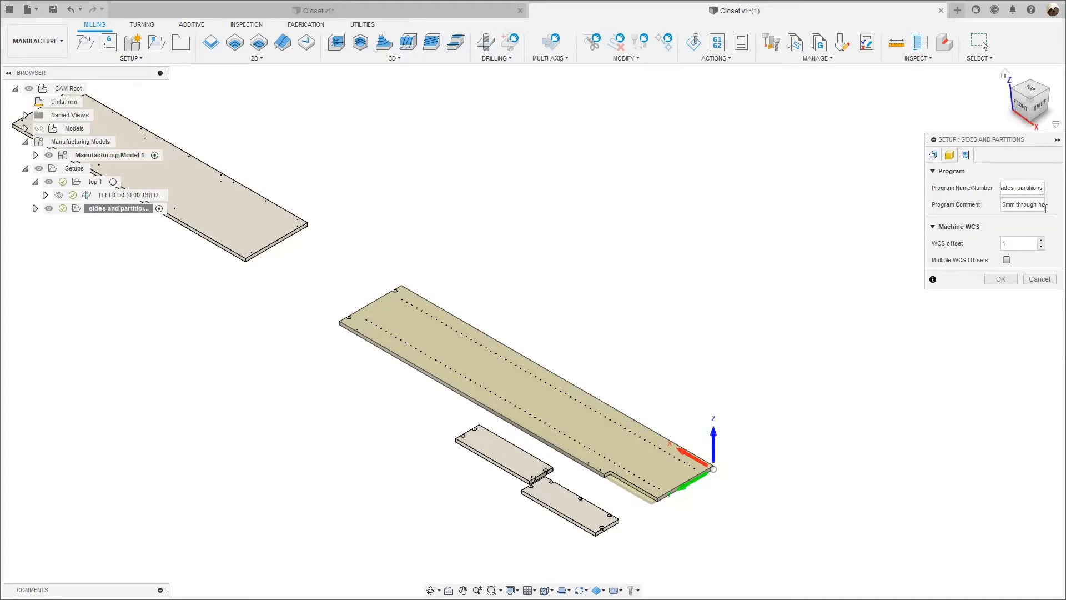
# Extend the program comment after "5mm through holes" with "and 9mm compression bit" and finish editing the setup.
pyautogui.moveTo(1013, 204)
pyautogui.mouseDown()
pyautogui.moveTo(1044, 204)
pyautogui.moveTo(1004, 206)
pyautogui.mouseUp()
pyautogui.click(1033, 204)
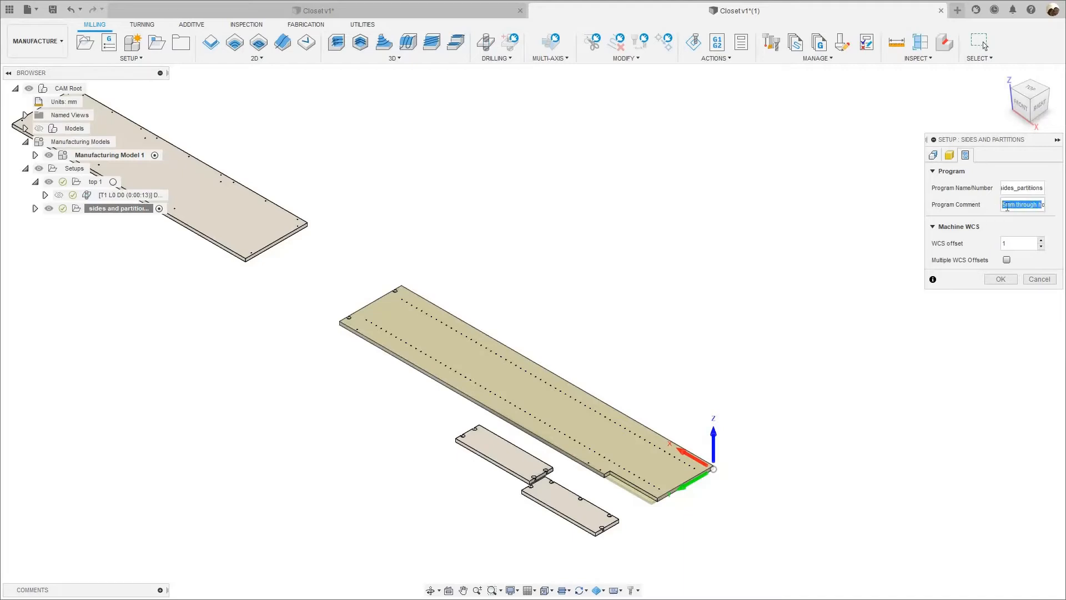
pyautogui.click(1056, 206)
pyautogui.click(1044, 206)
pyautogui.click(1045, 206)
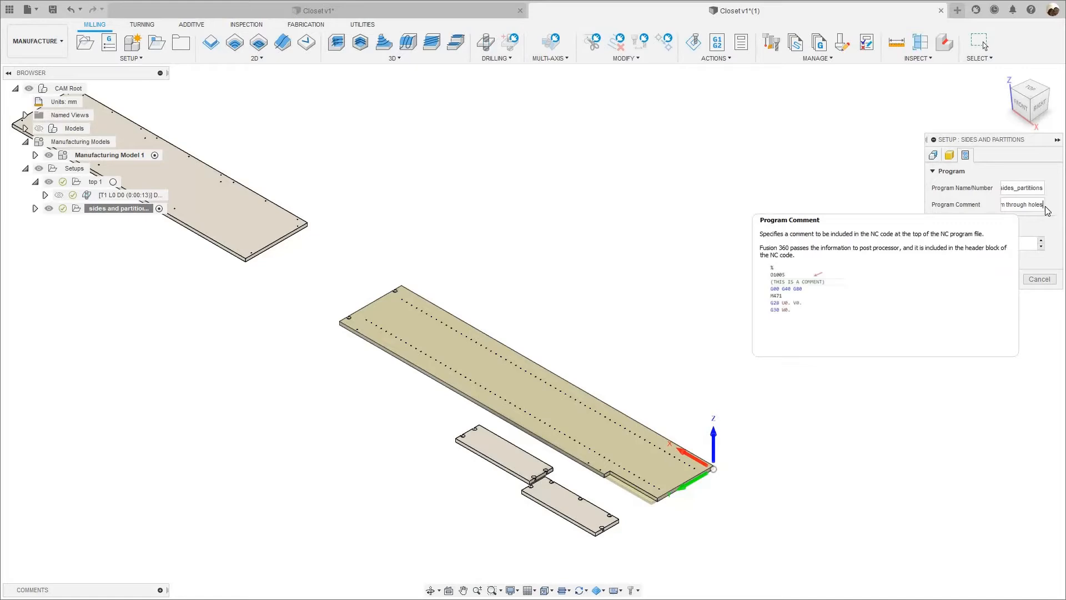
pyautogui.write('and ')
pyautogui.write('9mm')
pyautogui.write(' compression')
pyautogui.write(' bi')
pyautogui.press('BackSpace')
pyautogui.write('it')
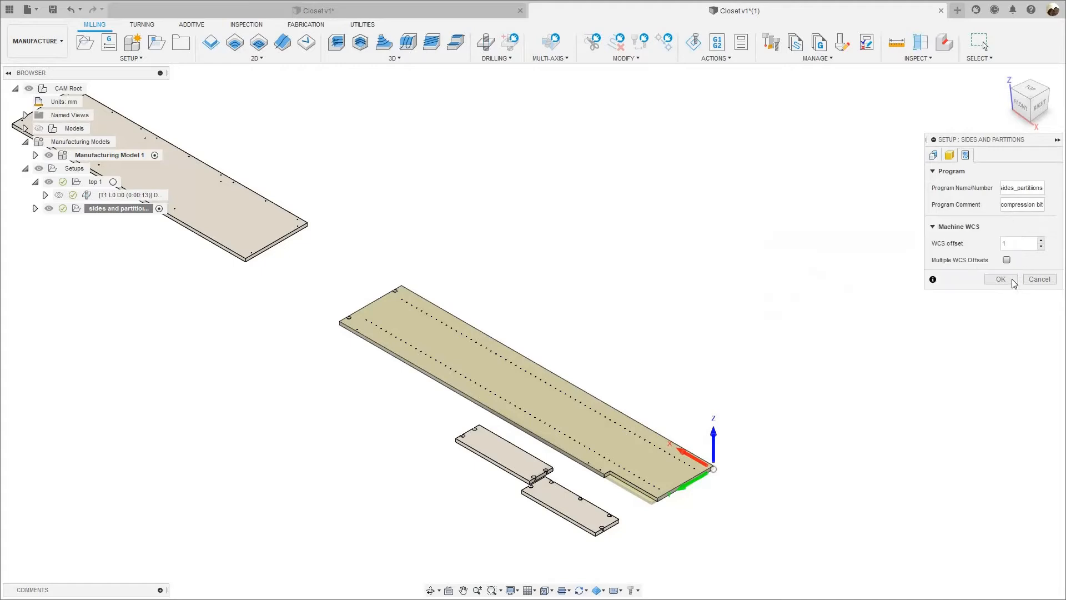
pyautogui.click(1001, 280)
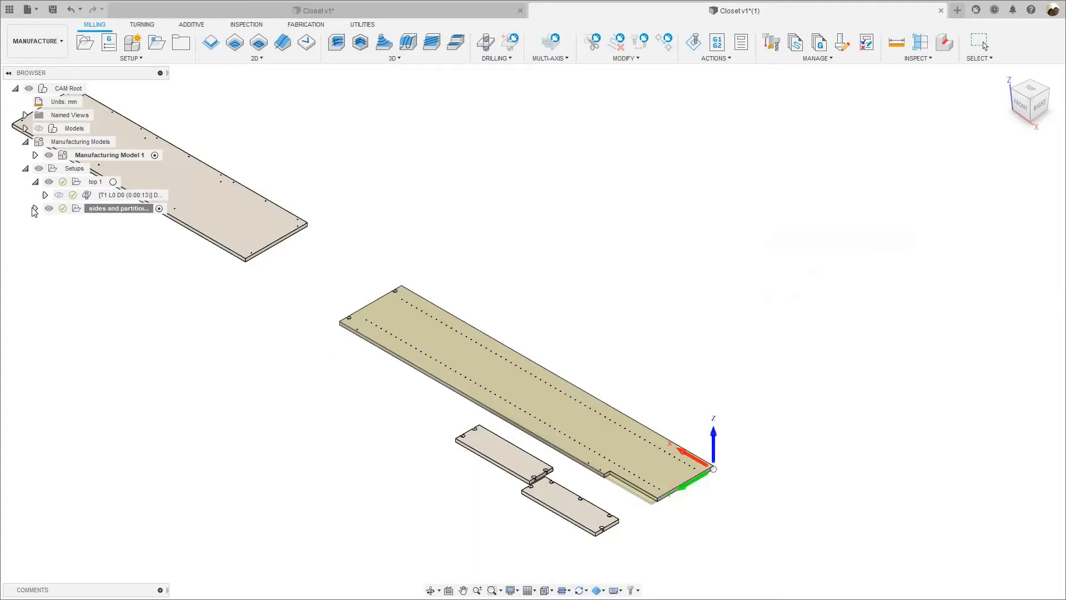
# Regenerate the copied drilling operation in the sides and partitions setup and open its settings.
pyautogui.click(35, 210)
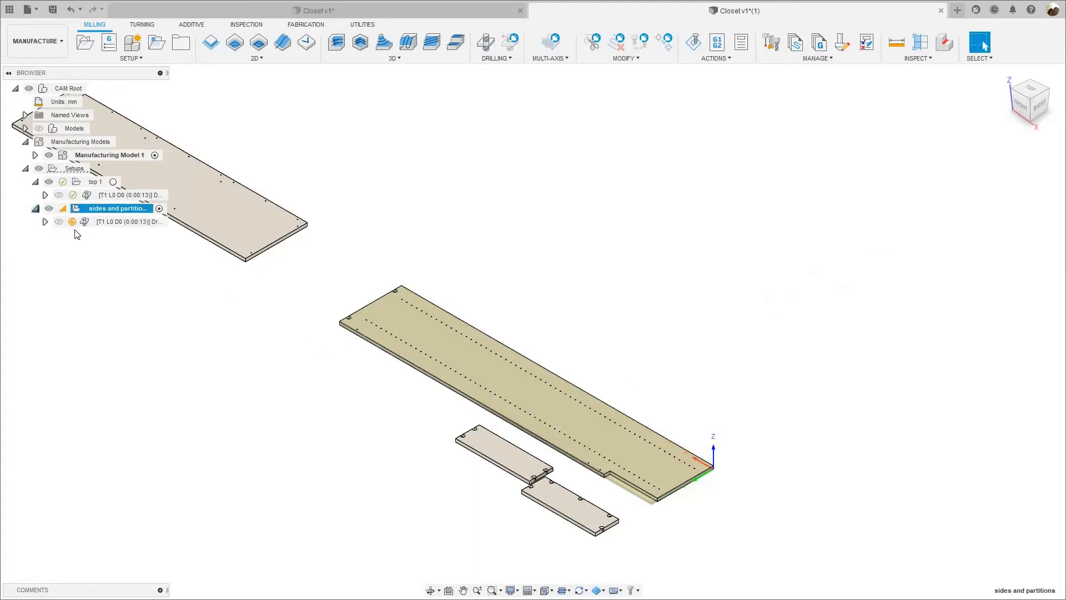
pyautogui.click(111, 222)
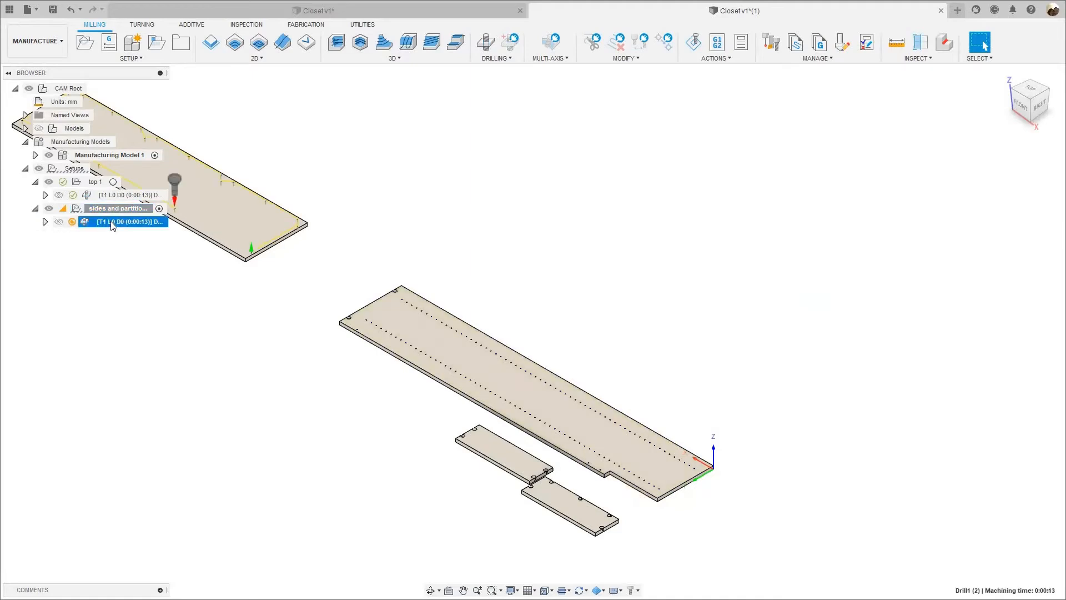
pyautogui.rightClick(112, 223)
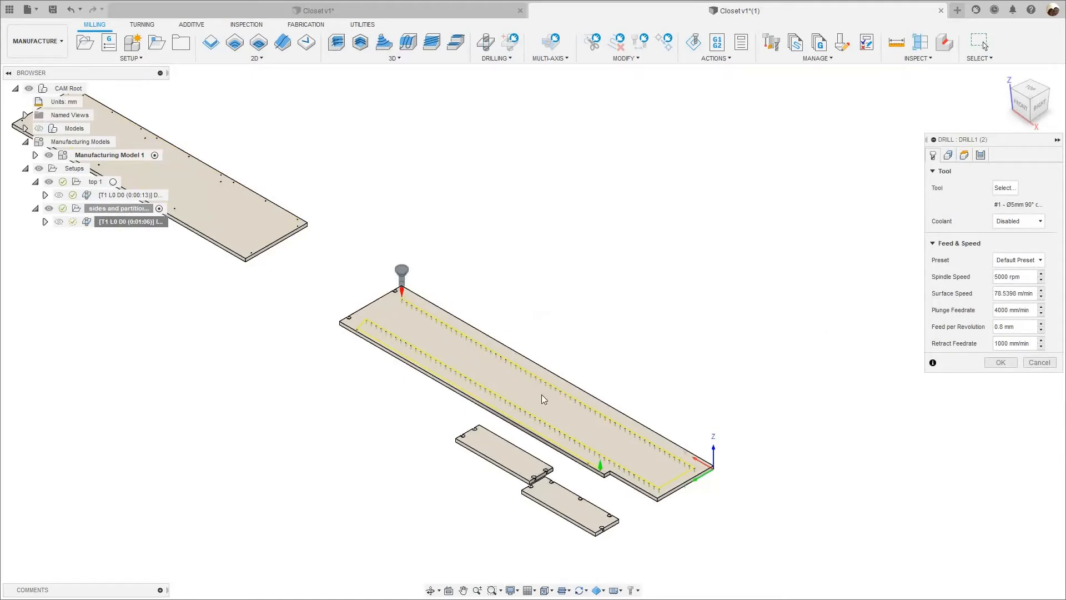
# Review the tool and geometry settings of the copied drilling operation, and examine its toolpath along the panel's rows of holes.
pyautogui.scroll(1, 558, 414)
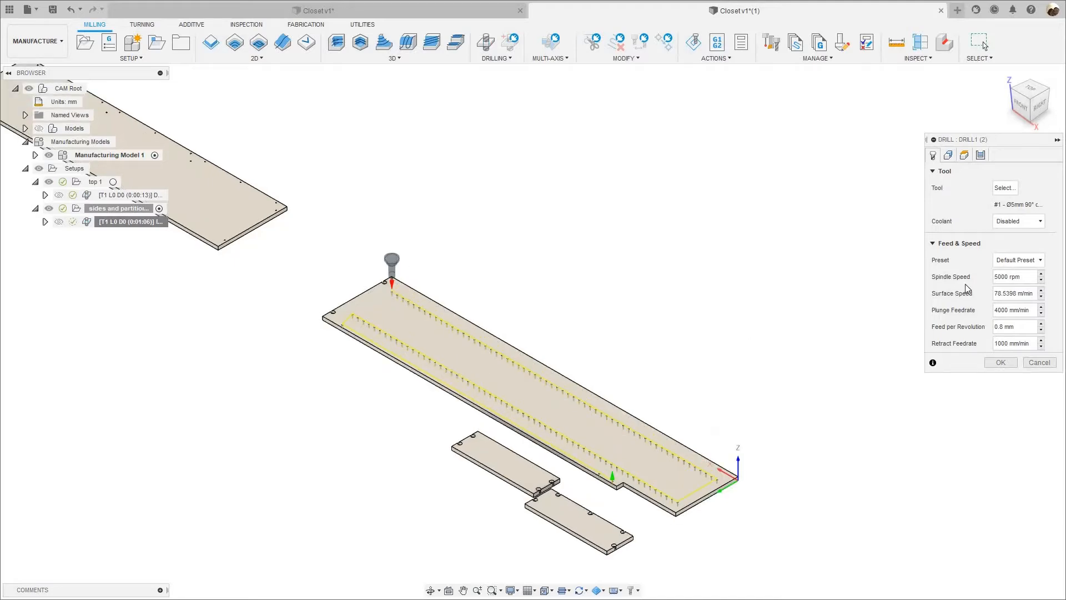
pyautogui.click(949, 156)
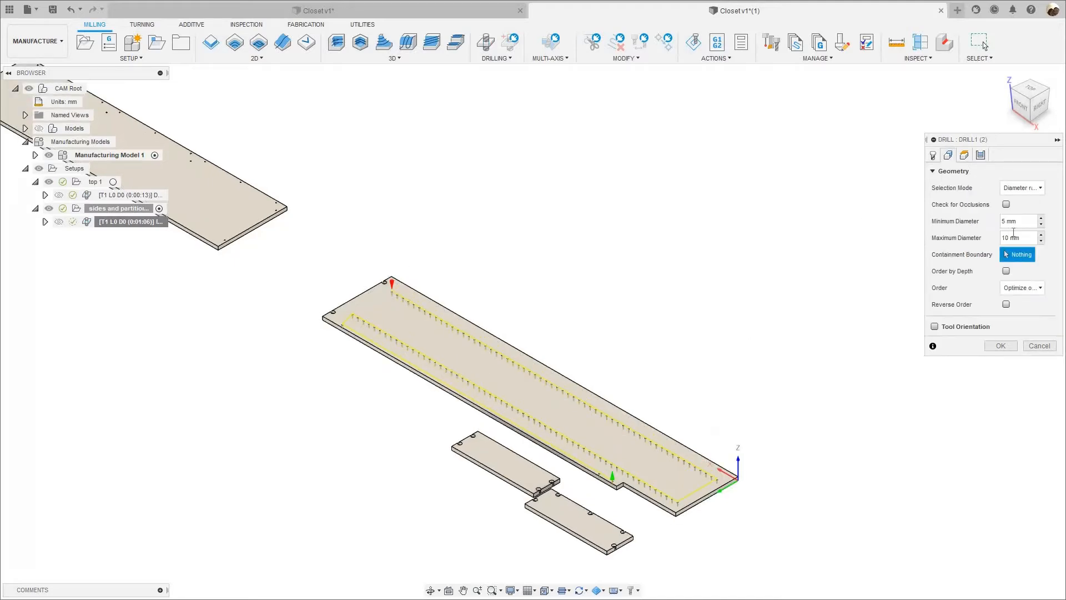
pyautogui.click(934, 156)
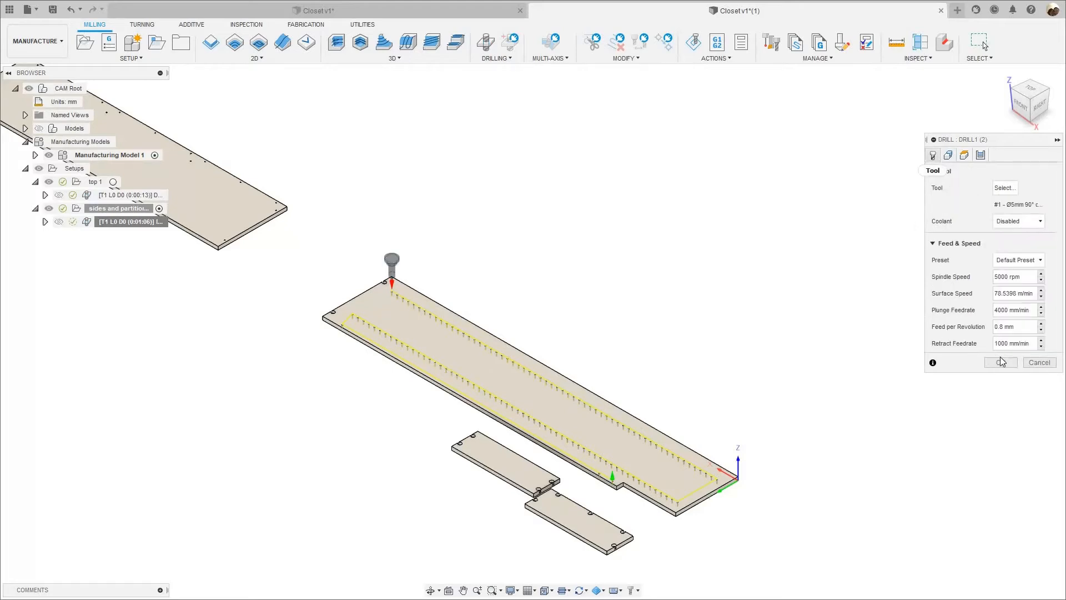
pyautogui.click(1000, 362)
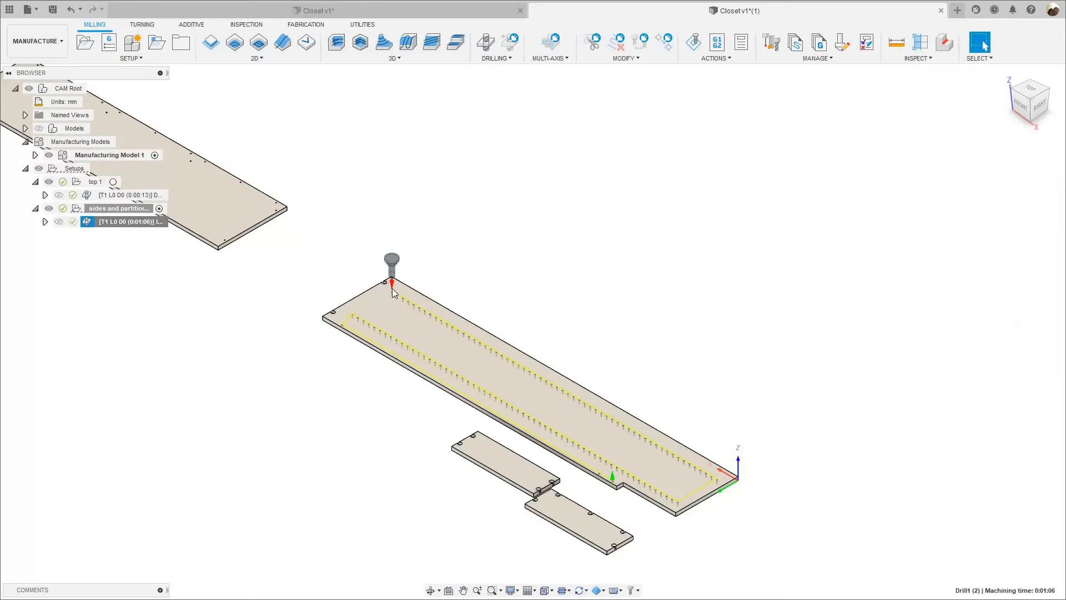
pyautogui.scroll(5, 262, 268)
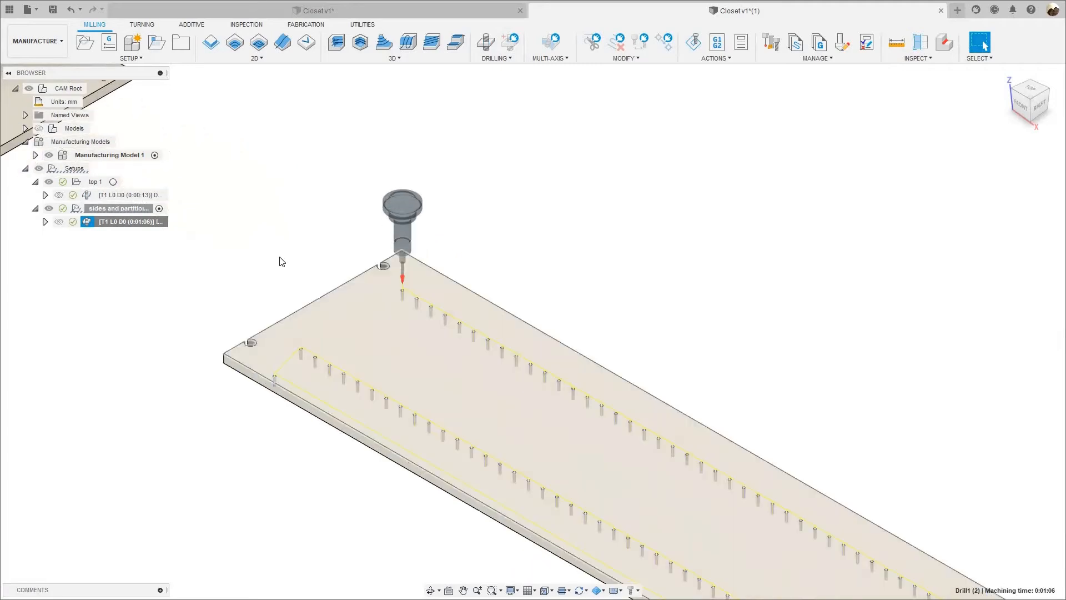
pyautogui.scroll(-3, 277, 262)
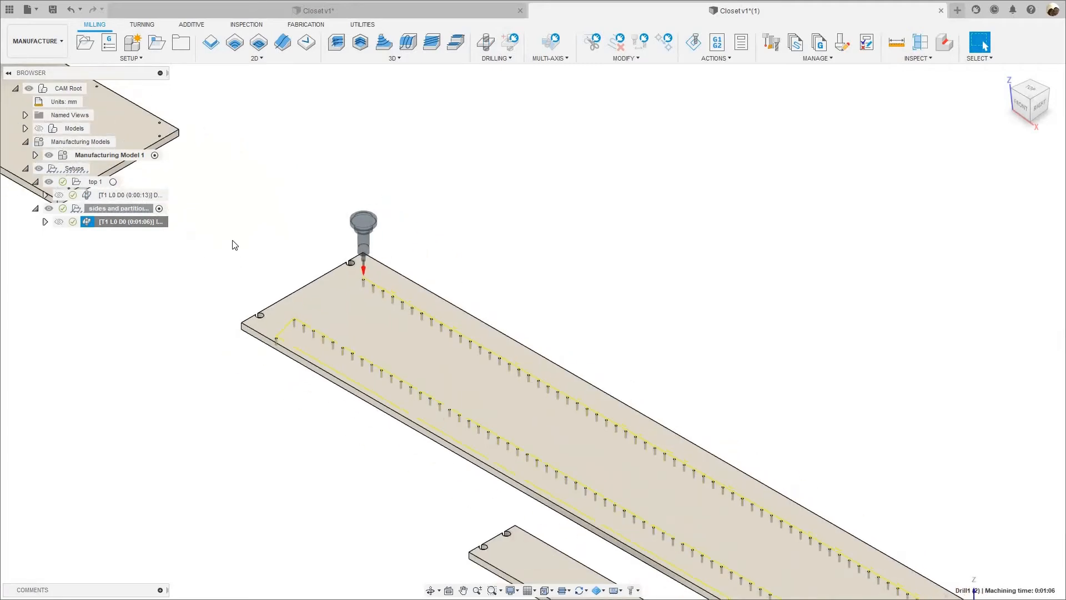
pyautogui.scroll(-1, 153, 242)
pyautogui.click(133, 222)
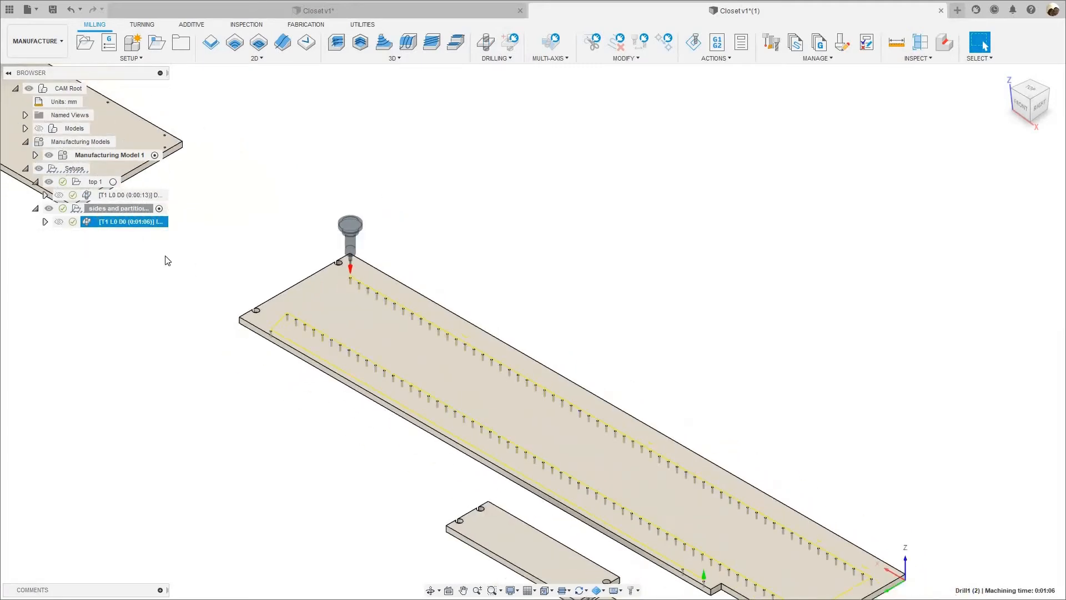
pyautogui.scroll(-4, 194, 259)
pyautogui.click(119, 209)
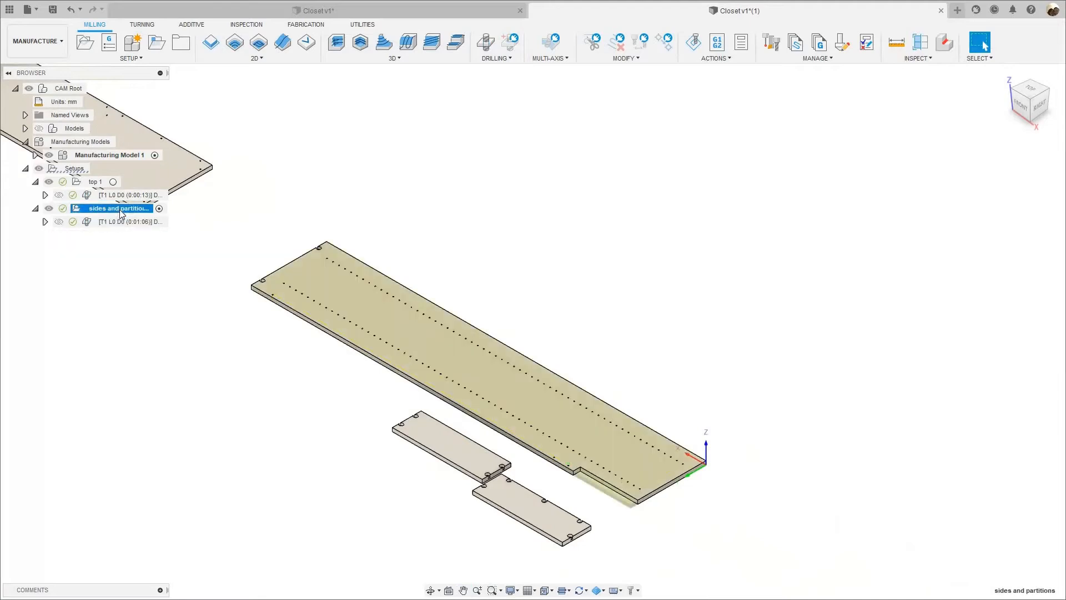
pyautogui.rightClick(120, 213)
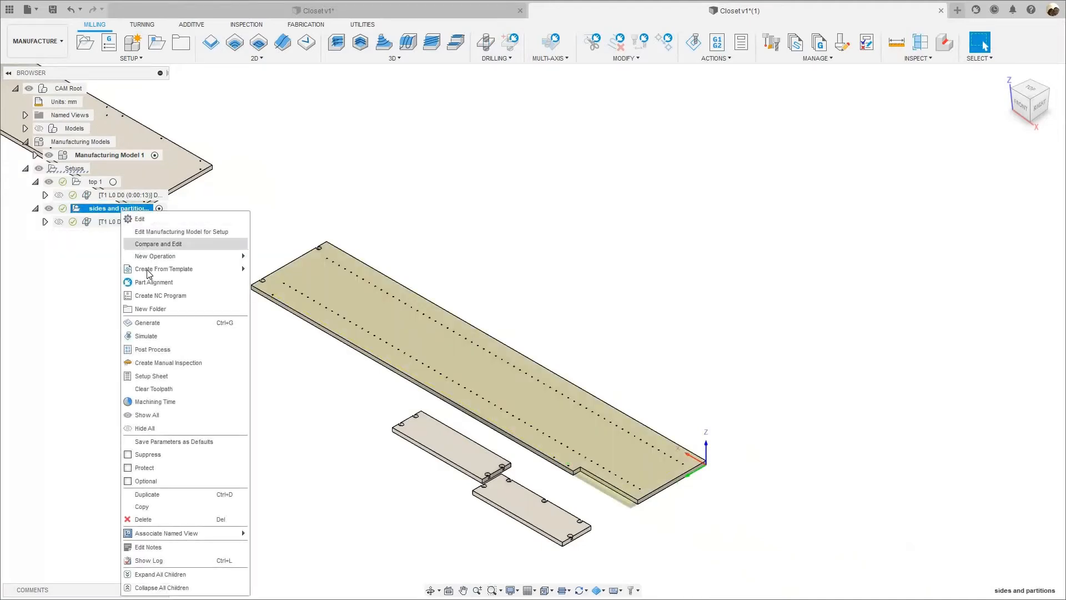
pyautogui.click(115, 210)
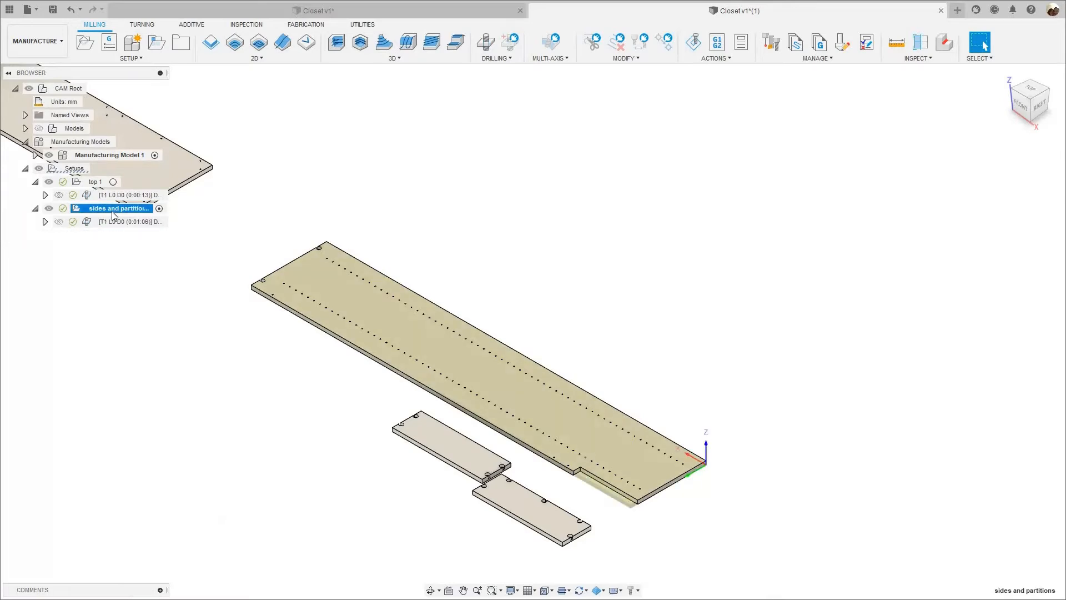
pyautogui.rightClick(113, 209)
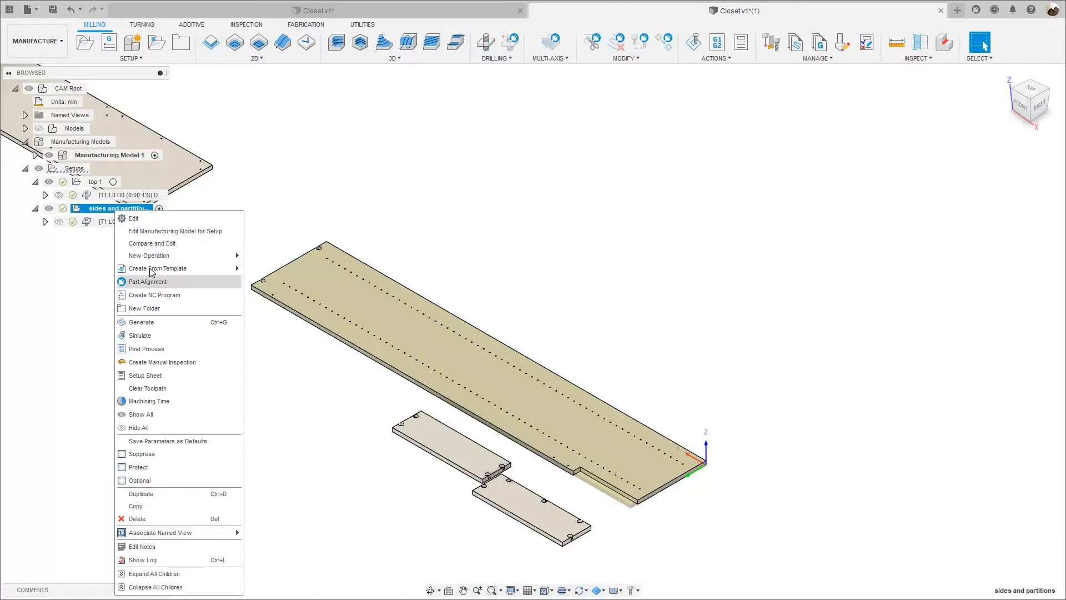
pyautogui.moveTo(155, 271)
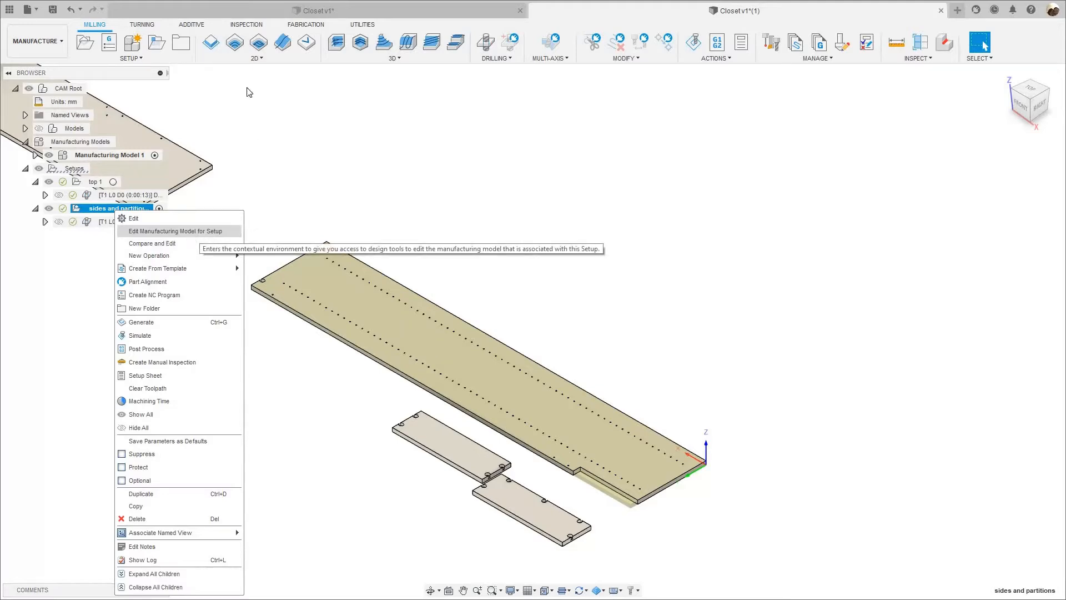
# Start a 2D Pocket operation in the sides and partitions setup with the 9 mm 46011 compression spiral end mill from the WEEKE CNC WOOD library.
pyautogui.click(261, 56)
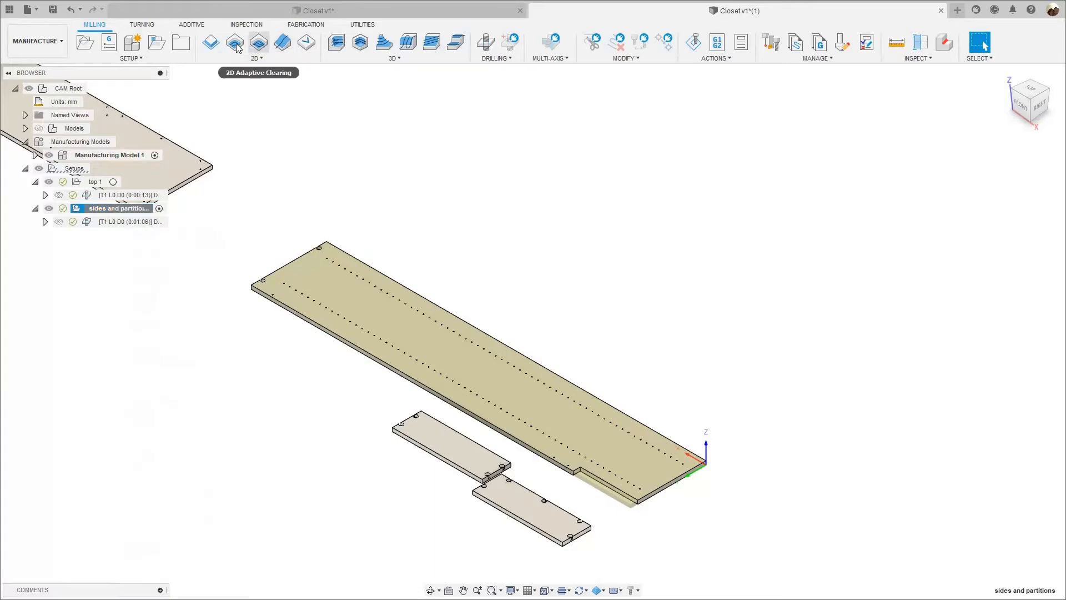
pyautogui.click(236, 48)
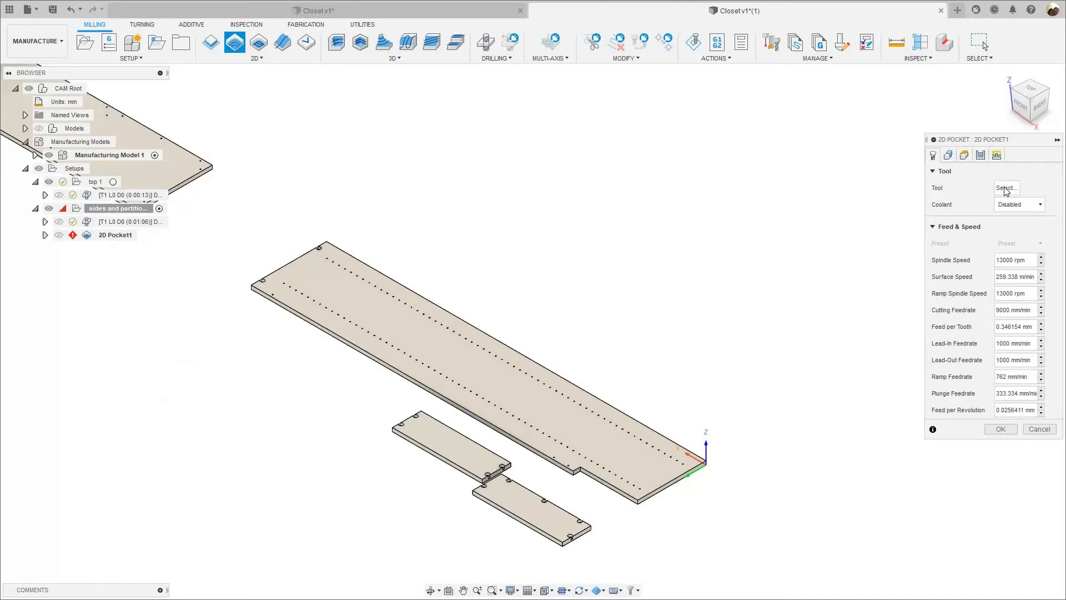
pyautogui.click(1005, 188)
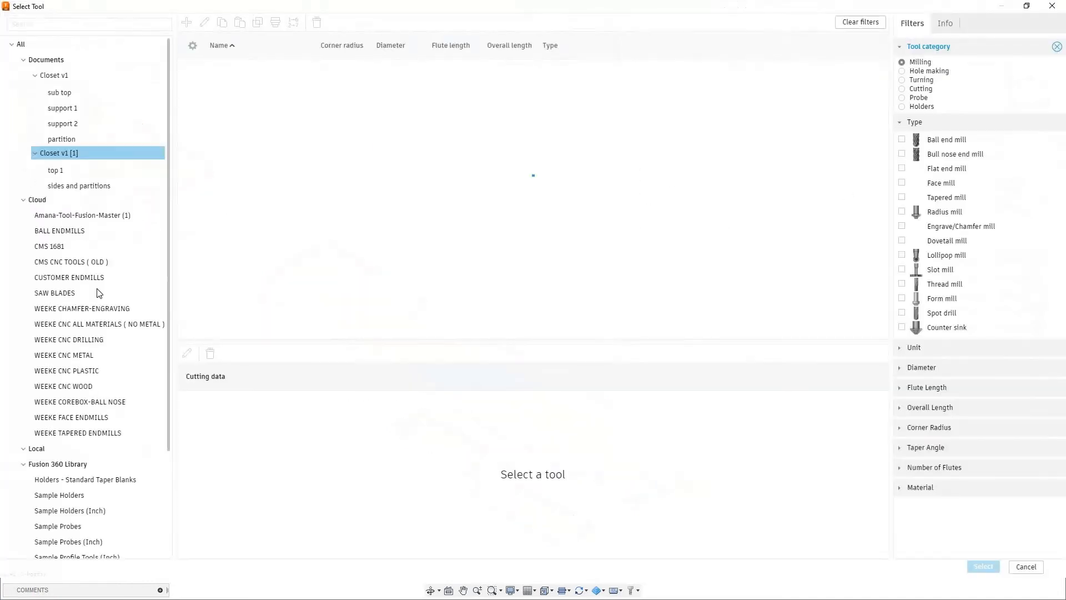
pyautogui.click(68, 387)
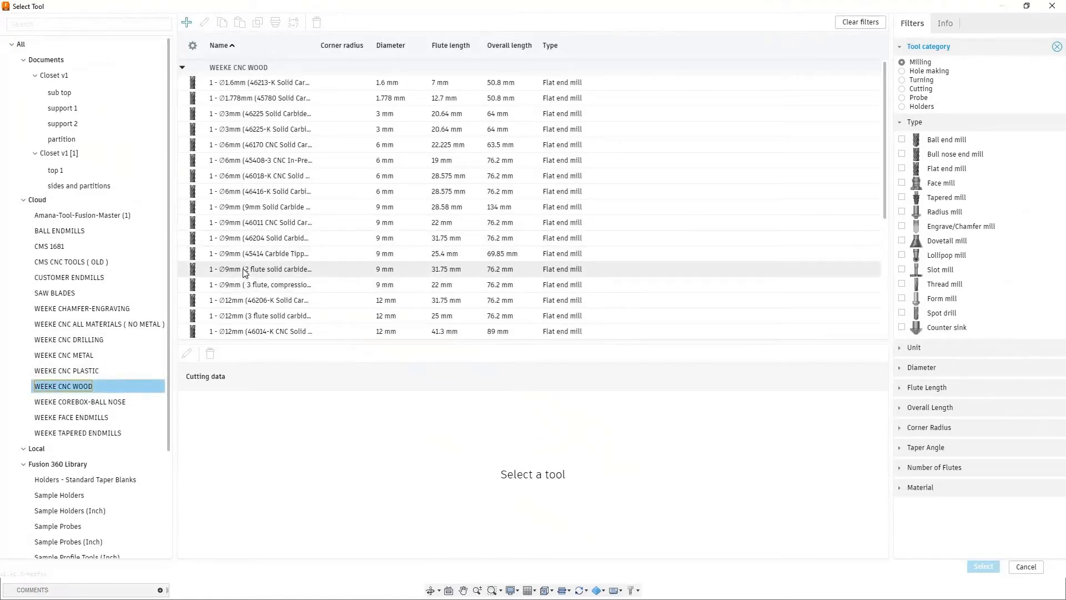
pyautogui.click(239, 223)
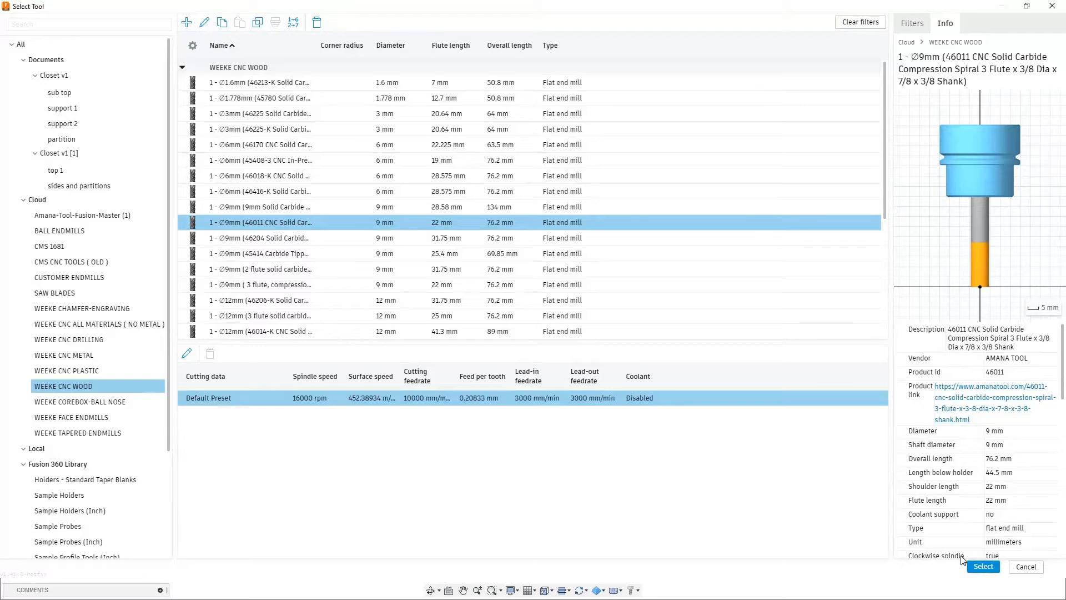
pyautogui.click(983, 566)
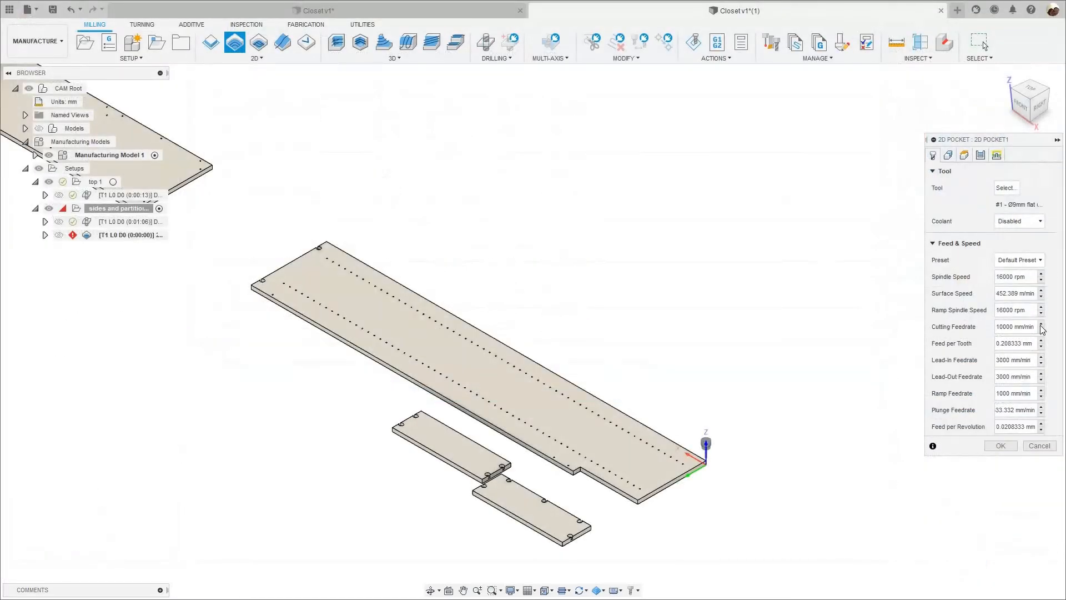
# Select the floors of the two round pockets at the end edge of the long panel as the pocket geometry.
pyautogui.click(964, 155)
pyautogui.scroll(3, 352, 275)
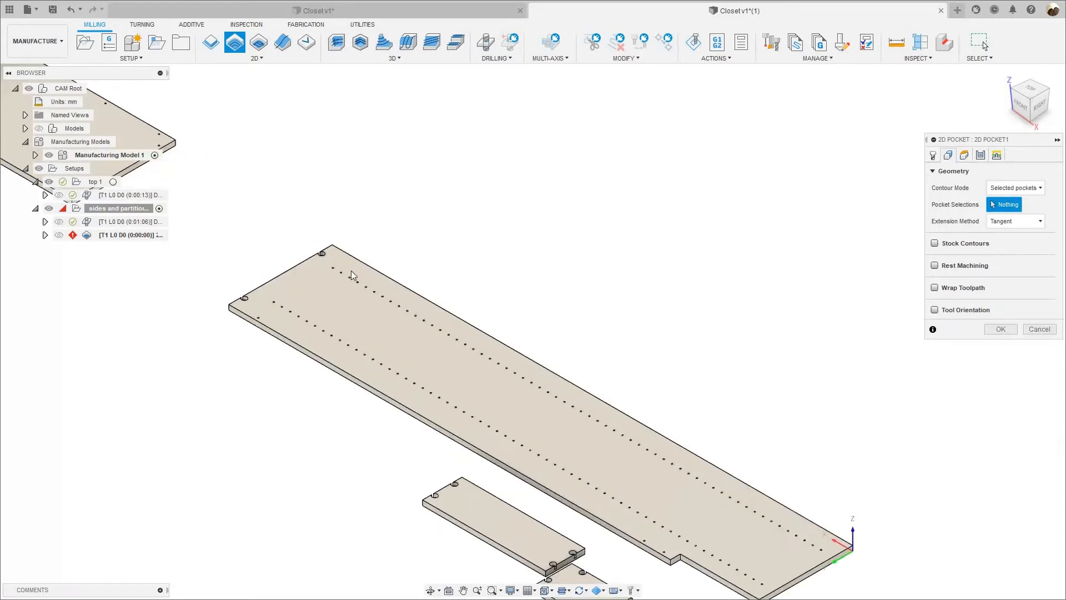
pyautogui.scroll(5, 352, 275)
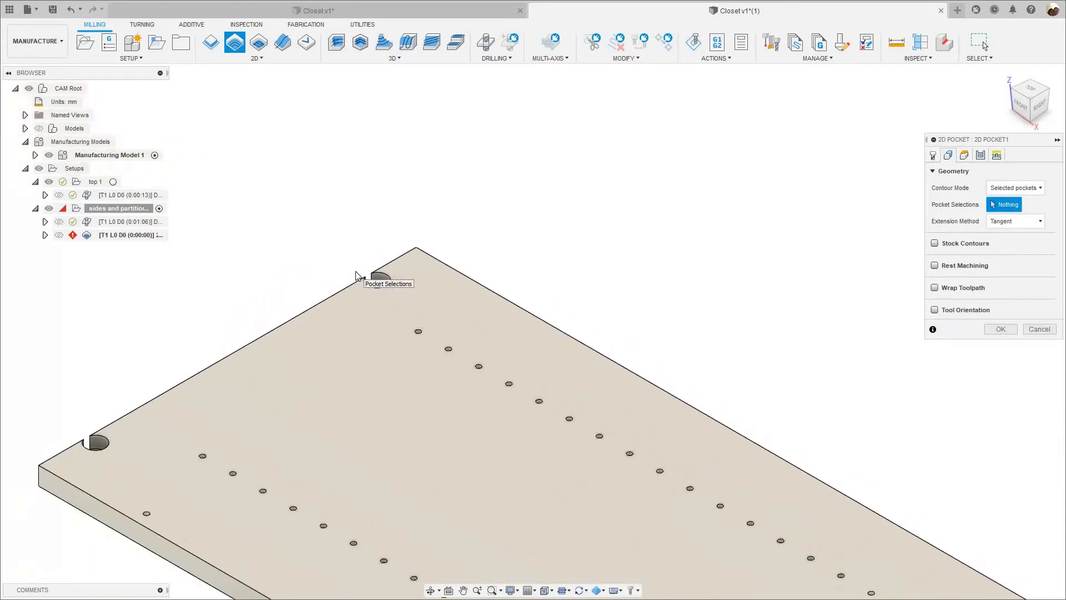
pyautogui.scroll(5, 356, 276)
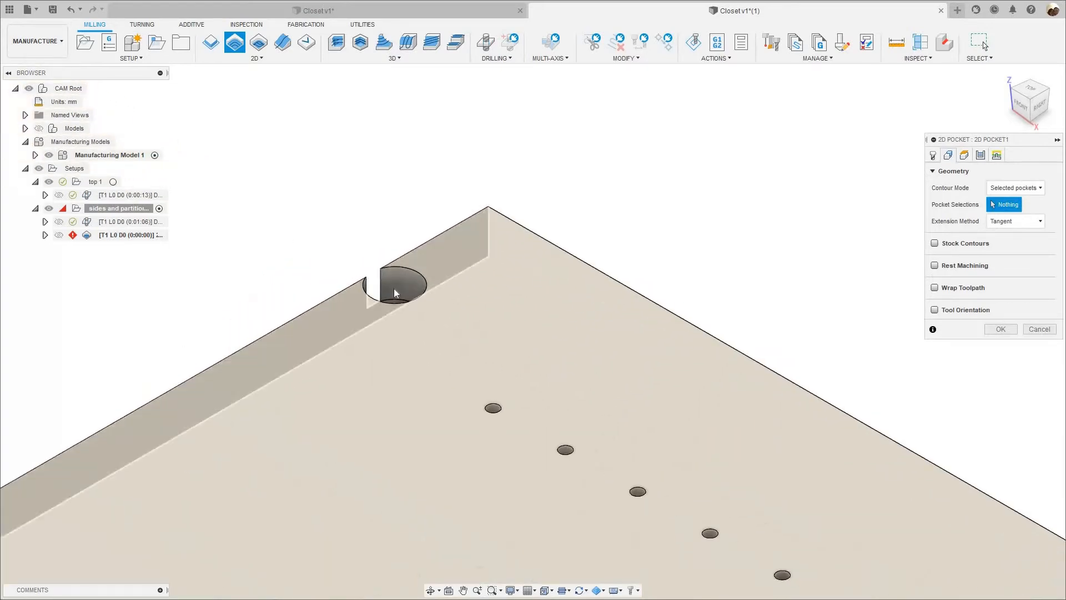
pyautogui.keyDown('shift'); pyautogui.moveTo(388, 307); pyautogui.dragTo(387, 311, button='middle'); pyautogui.keyUp('shift')
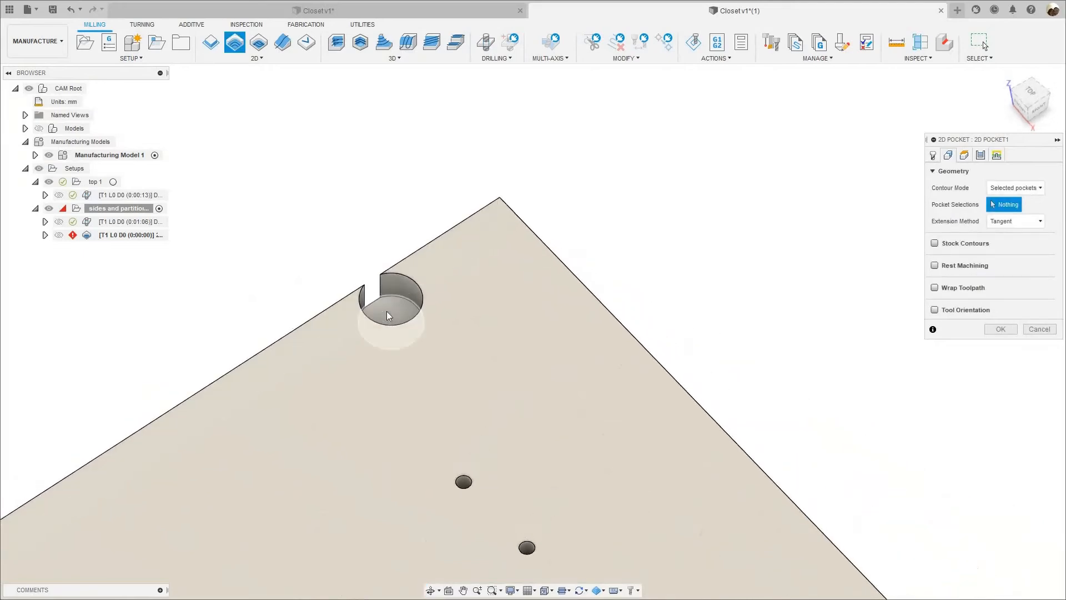
pyautogui.click(386, 312)
pyautogui.scroll(-3, 600, 287)
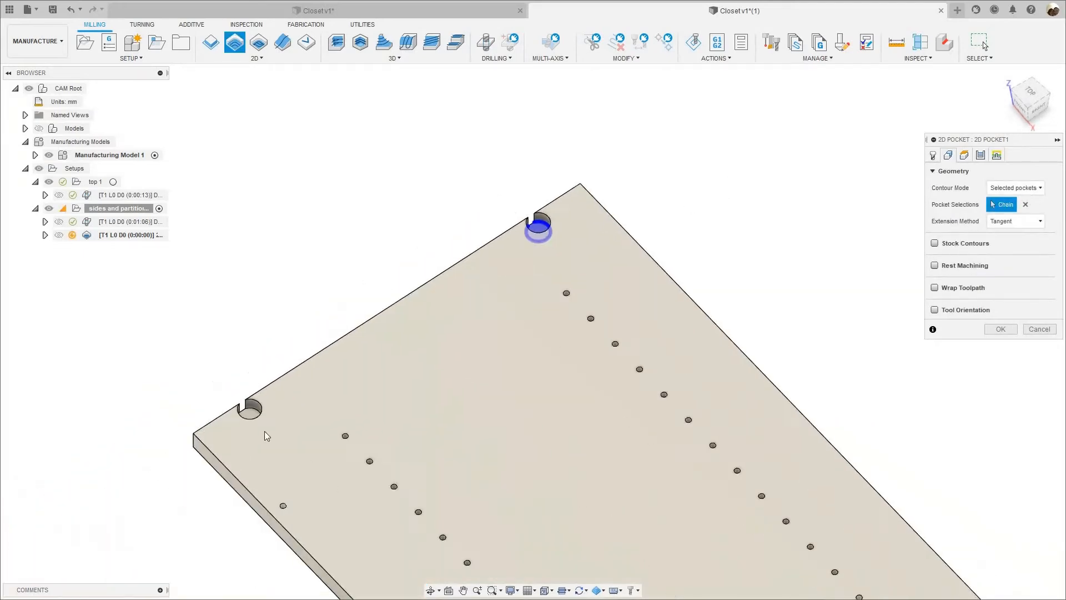
pyautogui.scroll(5, 312, 399)
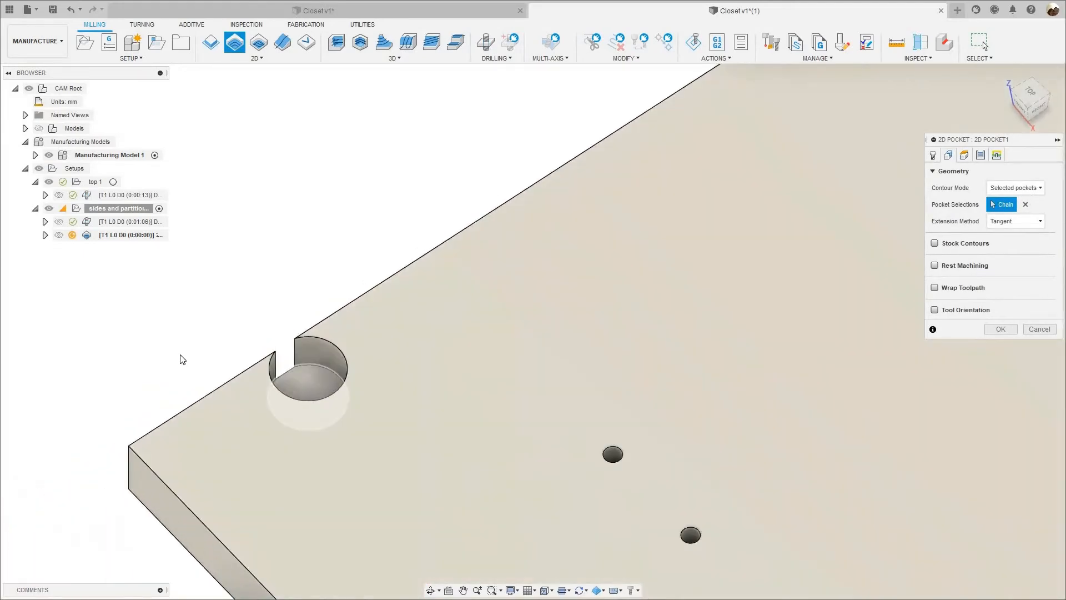
pyautogui.click(287, 384)
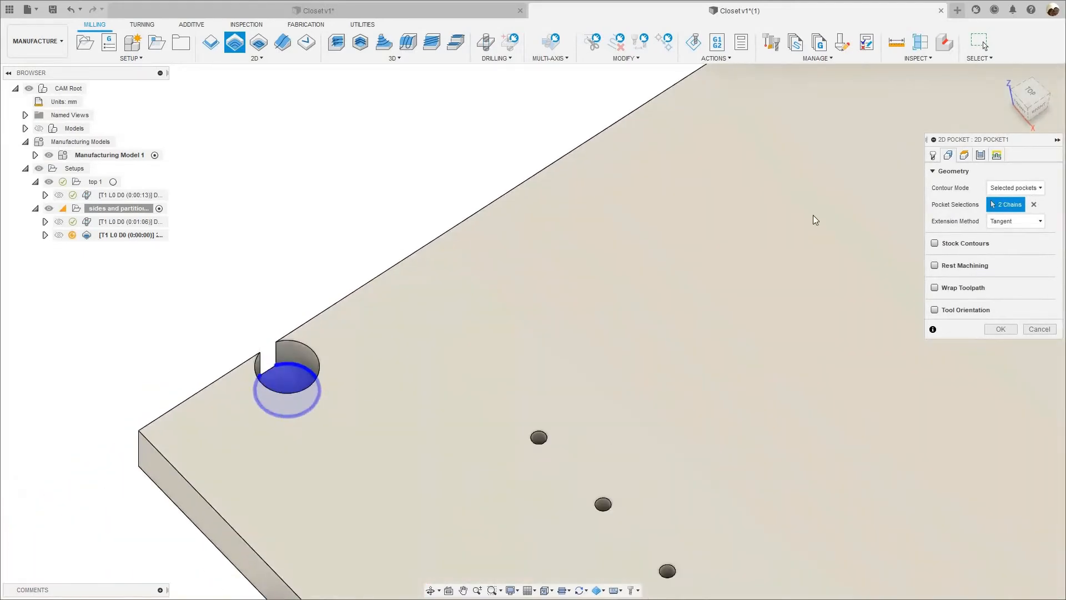
pyautogui.scroll(-5, 813, 220)
# Review the pocket operation's heights and pass settings, and examine the expression that defines the maximum stepover.
pyautogui.click(966, 158)
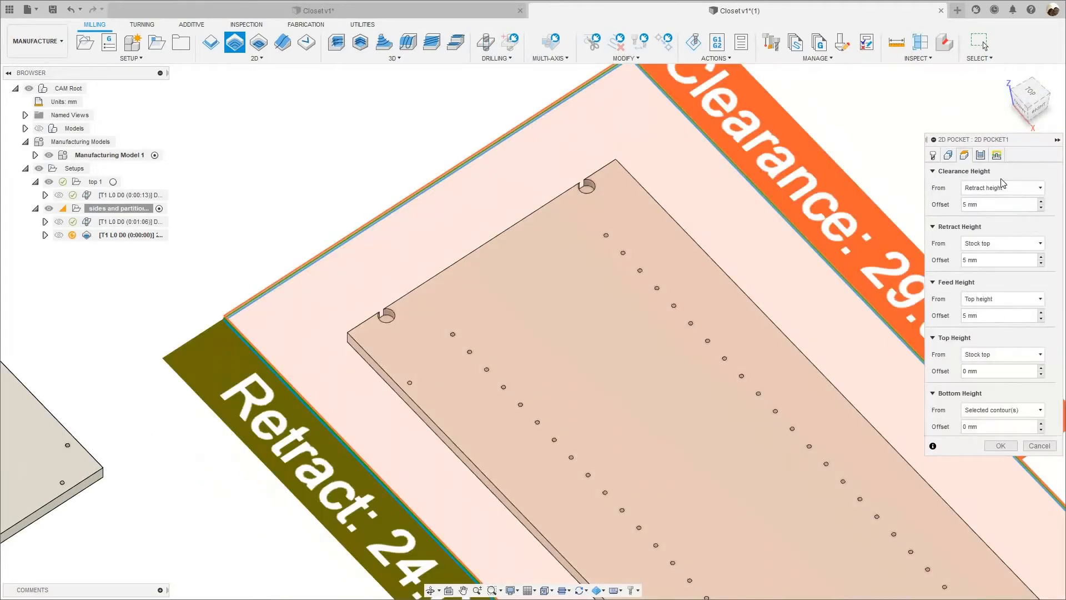
pyautogui.click(980, 155)
pyautogui.scroll(-6, 712, 238)
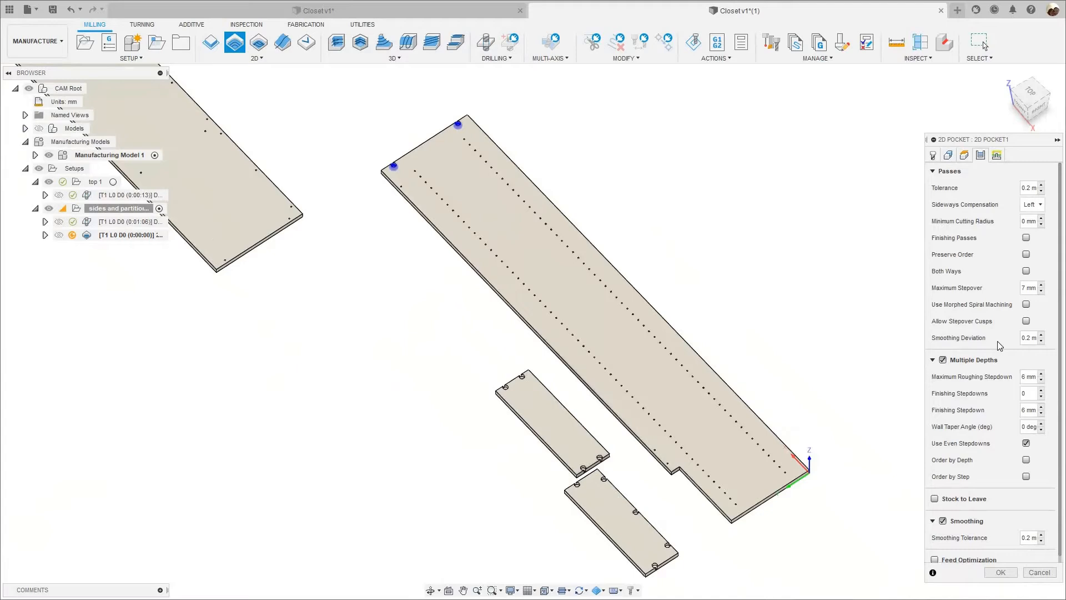
pyautogui.rightClick(1027, 288)
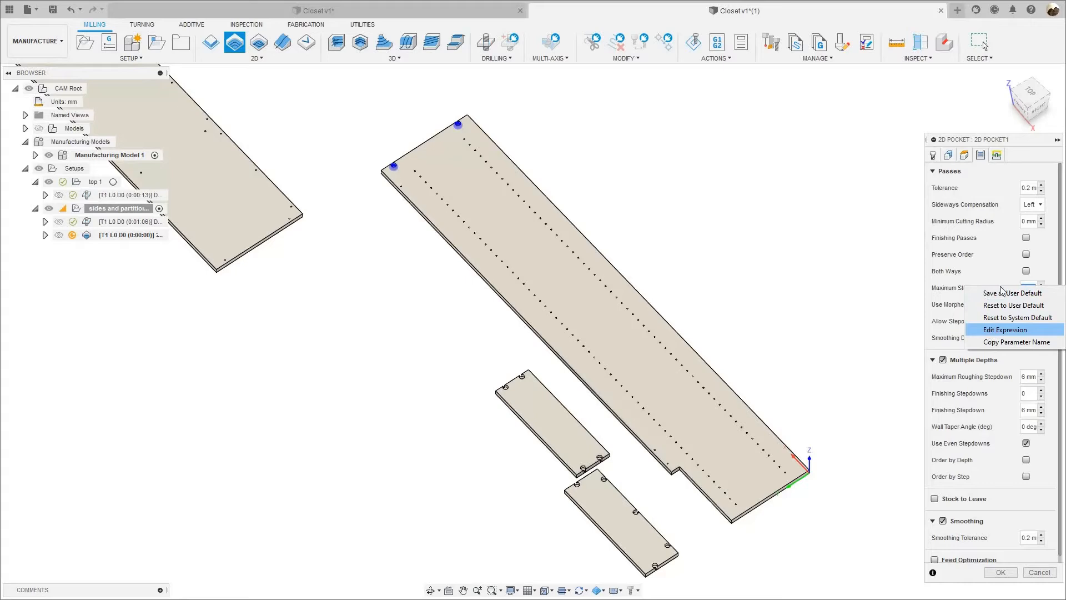
pyautogui.click(1026, 287)
pyautogui.rightClick(1026, 289)
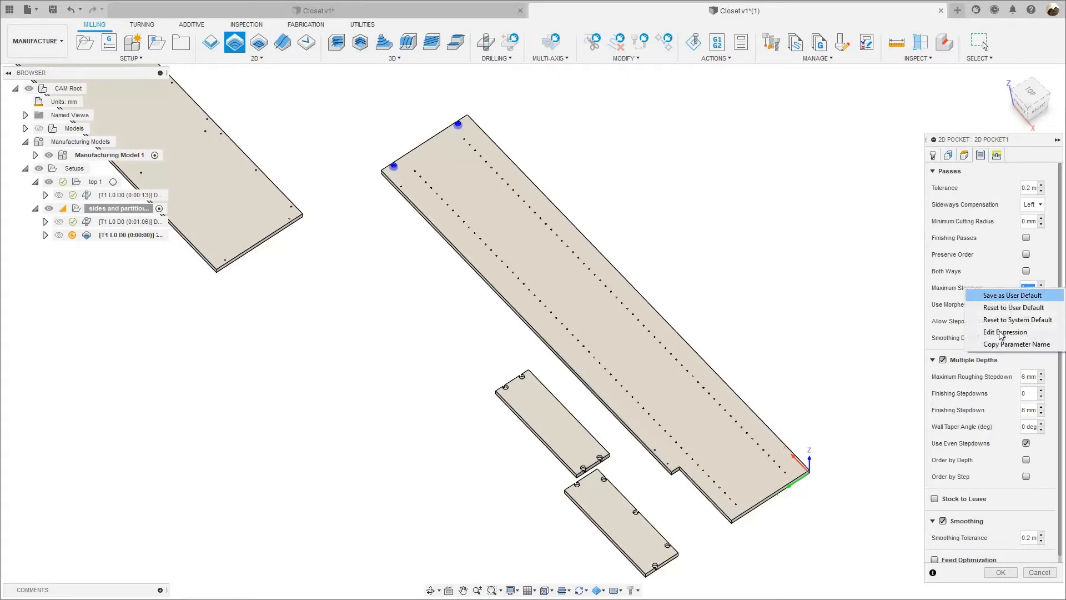
pyautogui.click(1003, 332)
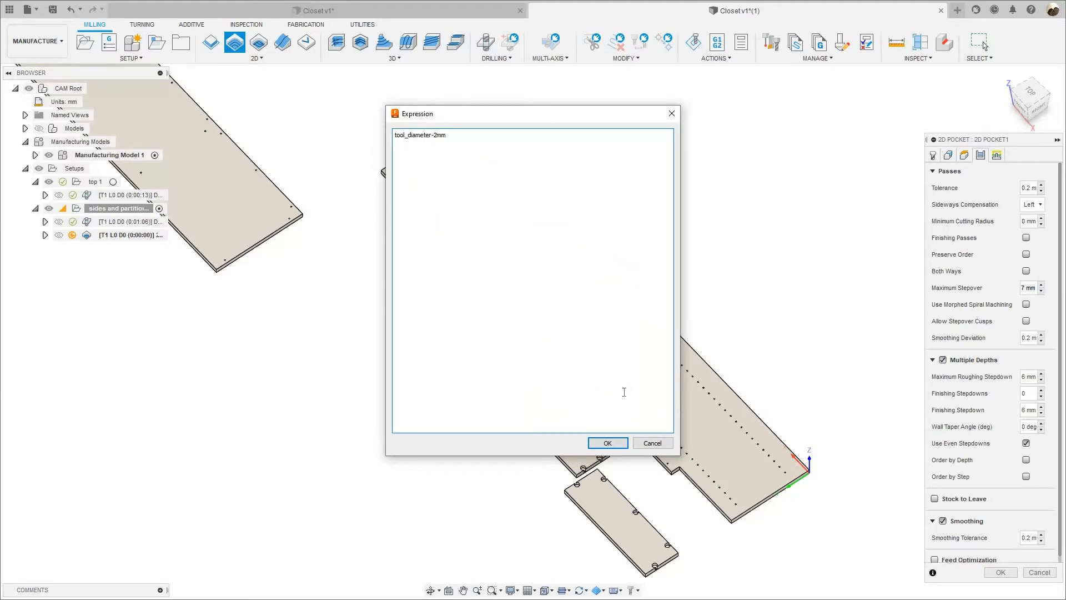
pyautogui.click(607, 444)
pyautogui.rightClick(1029, 288)
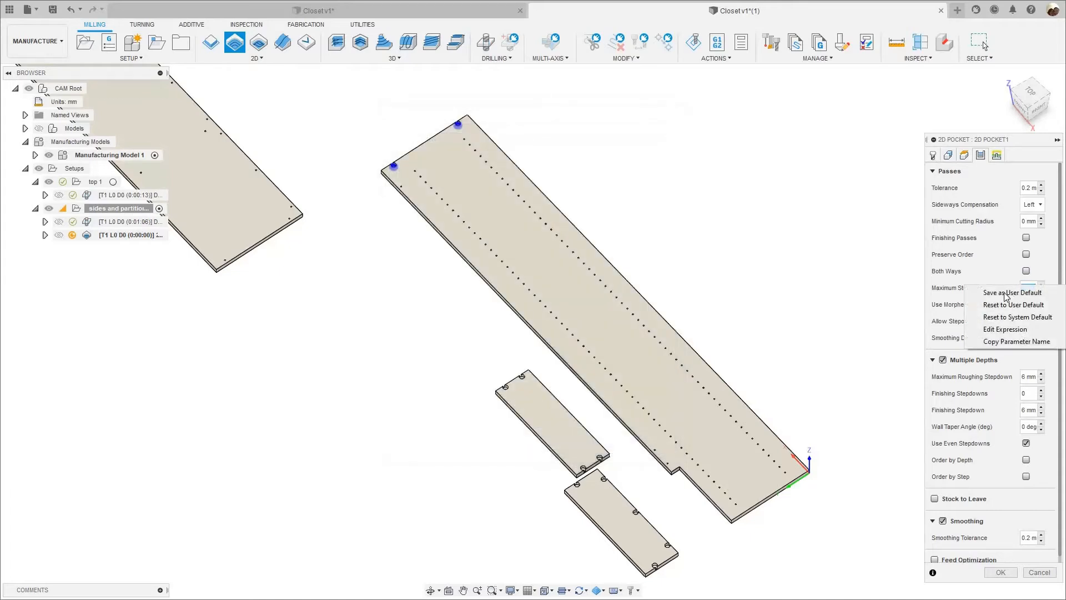
pyautogui.click(1017, 371)
# Examine the expression that defines the maximum roughing stepdown and the options for saving it as a default.
pyautogui.click(1025, 377)
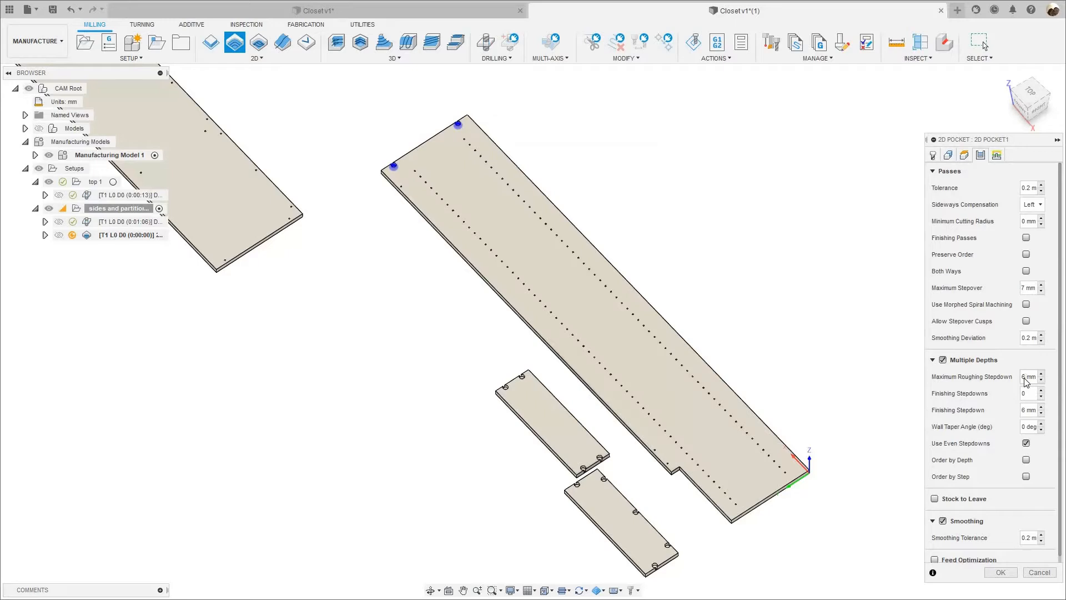
pyautogui.rightClick(1026, 379)
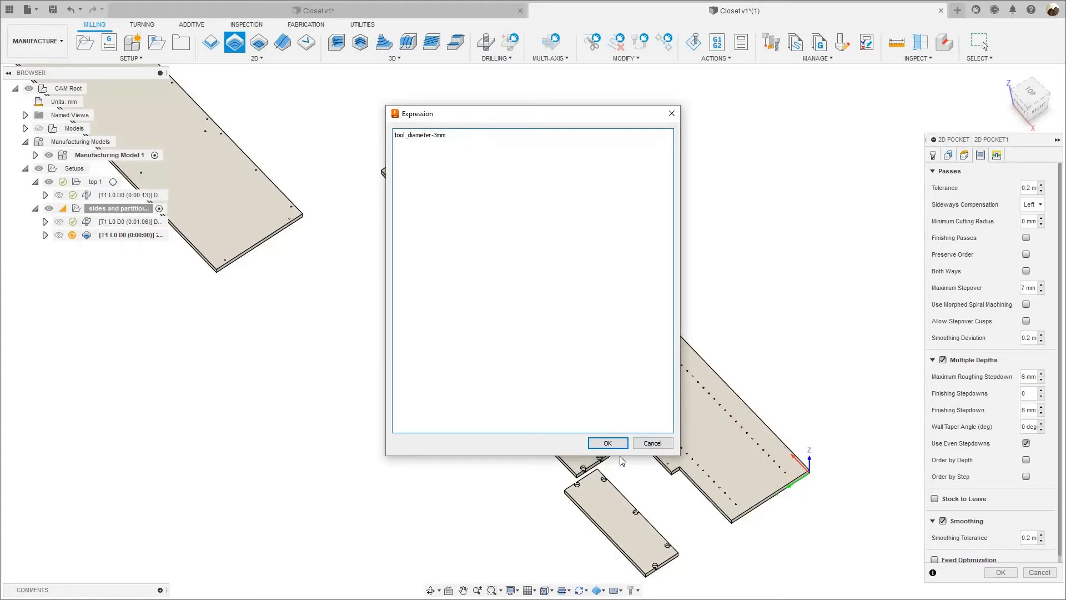
pyautogui.click(608, 444)
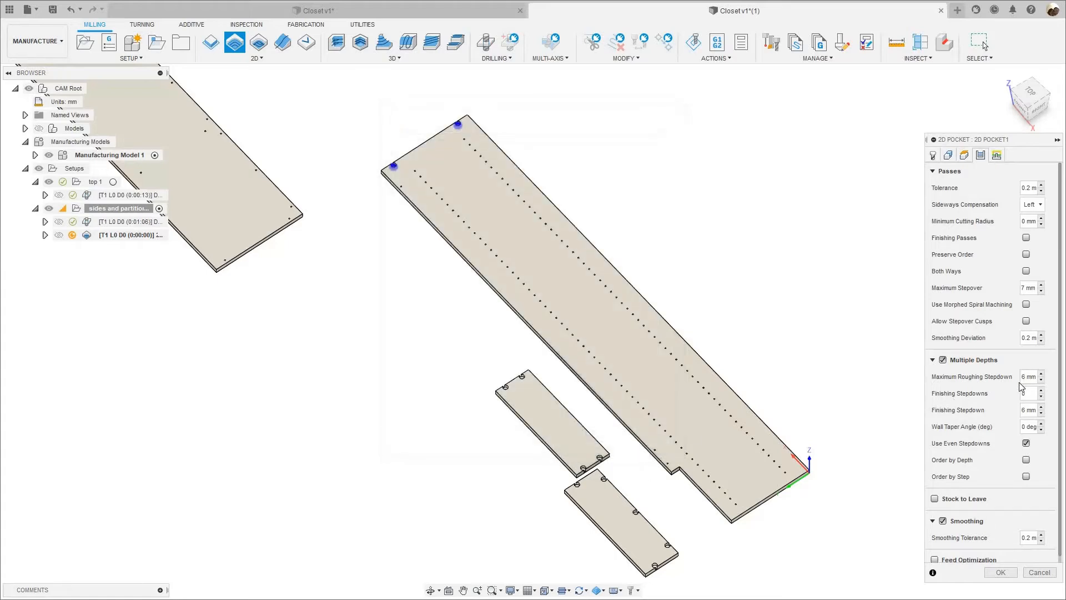
pyautogui.rightClick(989, 388)
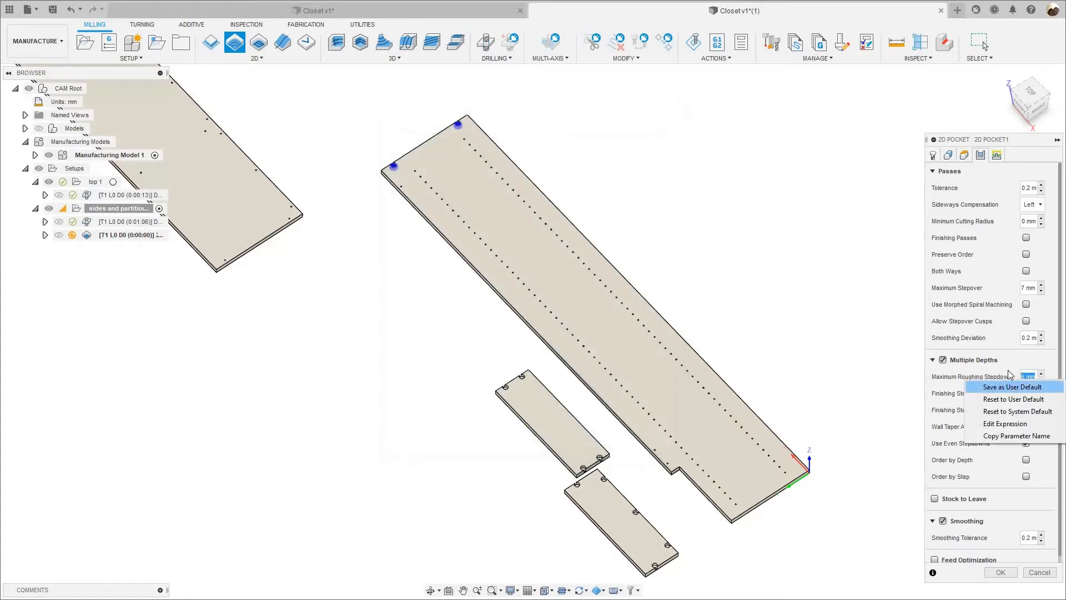
pyautogui.click(998, 464)
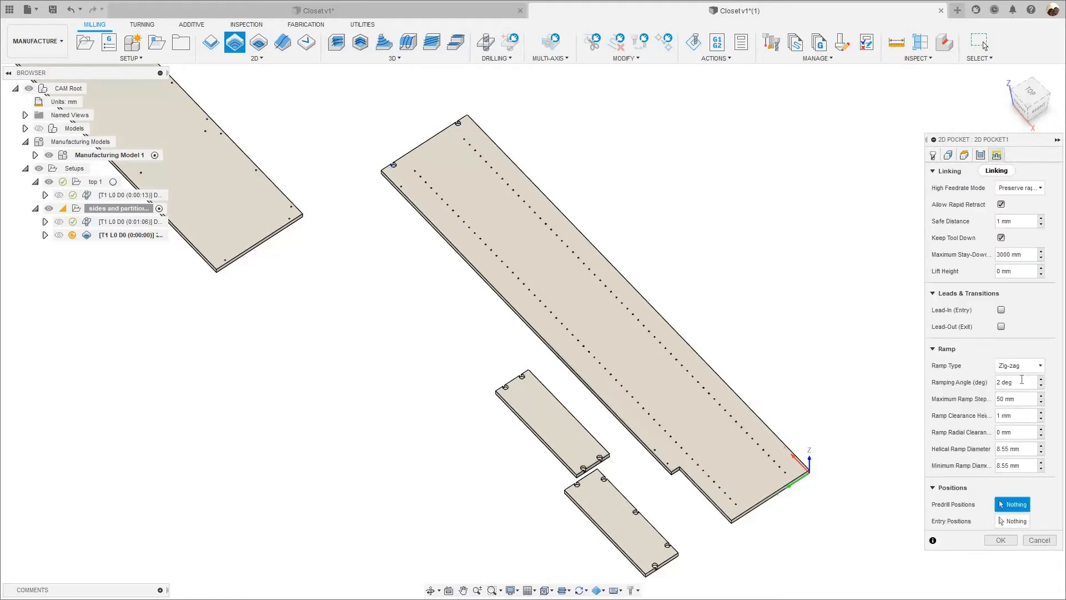
# Review the linking and ramp settings, the explanation of the Both Ways pass option, and the two selected pockets on the panel.
pyautogui.click(997, 155)
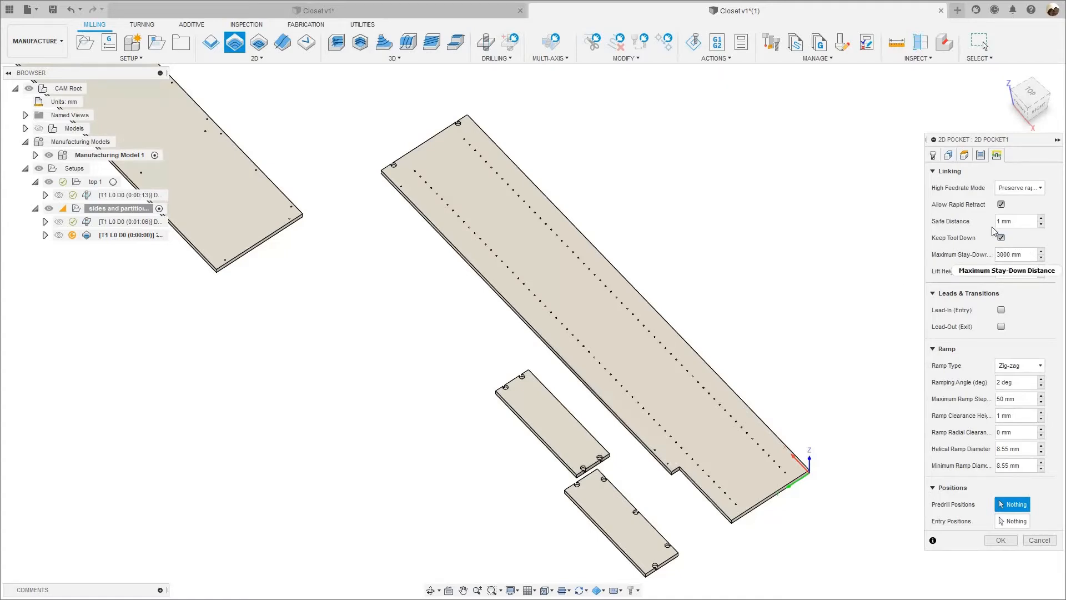
pyautogui.click(980, 156)
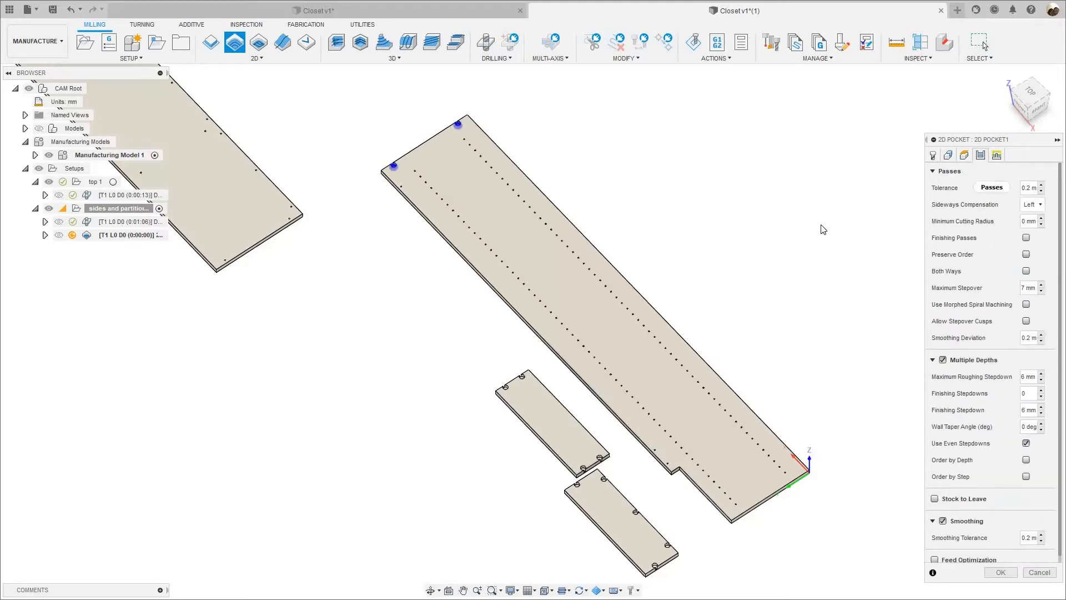
pyautogui.scroll(-1, 1000, 261)
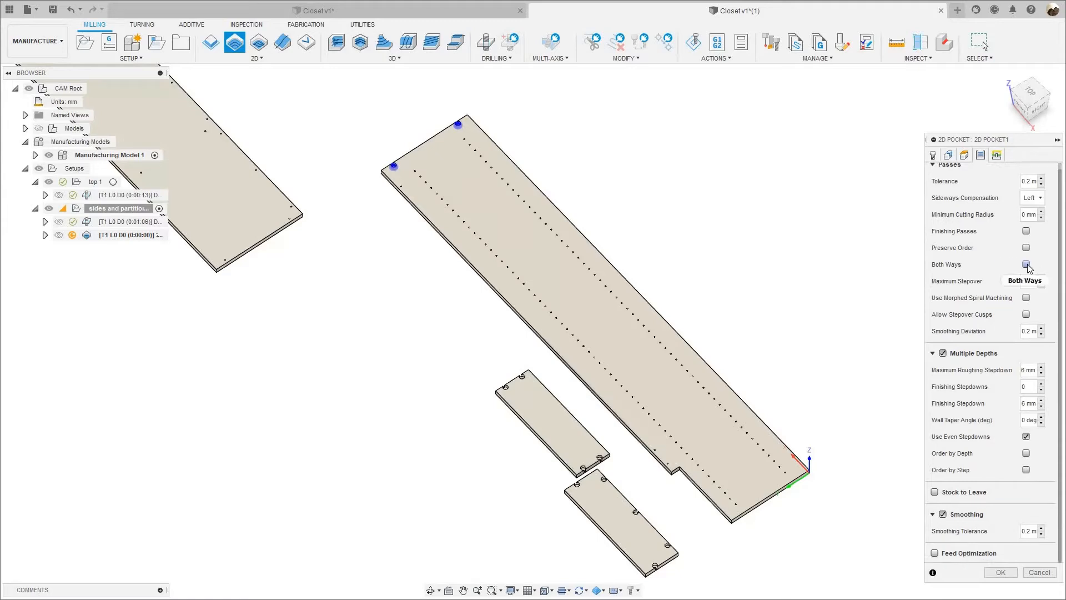
pyautogui.moveTo(1028, 268)
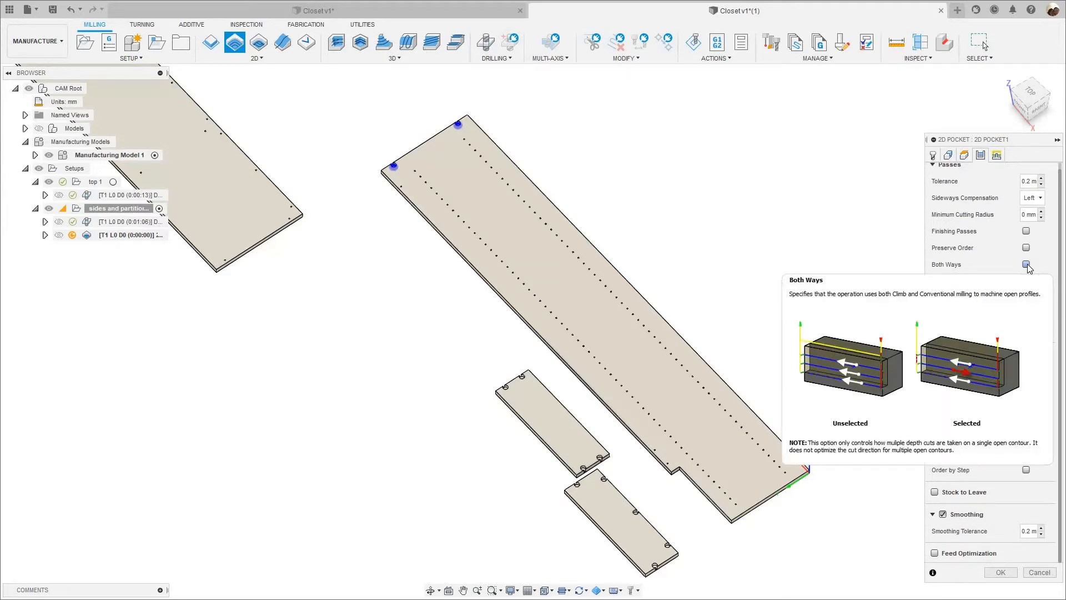
pyautogui.scroll(6, 450, 133)
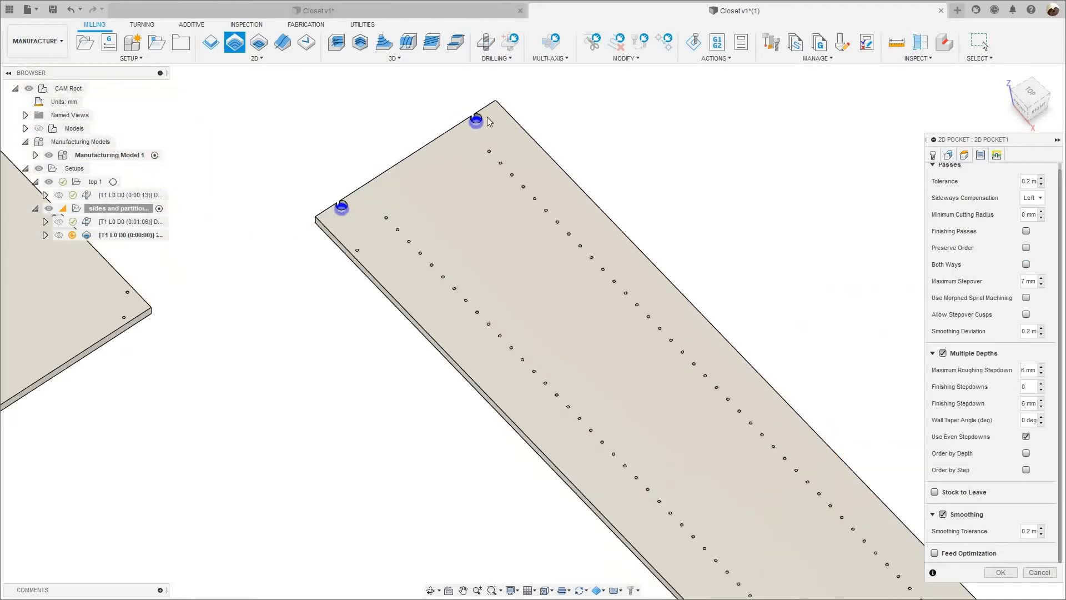
pyautogui.scroll(-5, 497, 125)
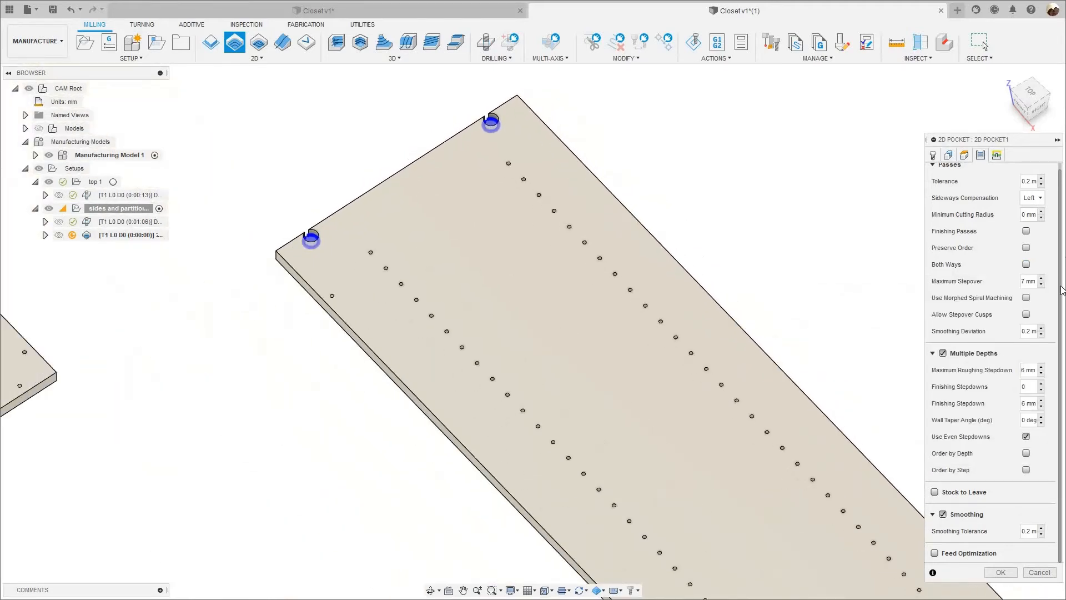
pyautogui.scroll(-2, 545, 154)
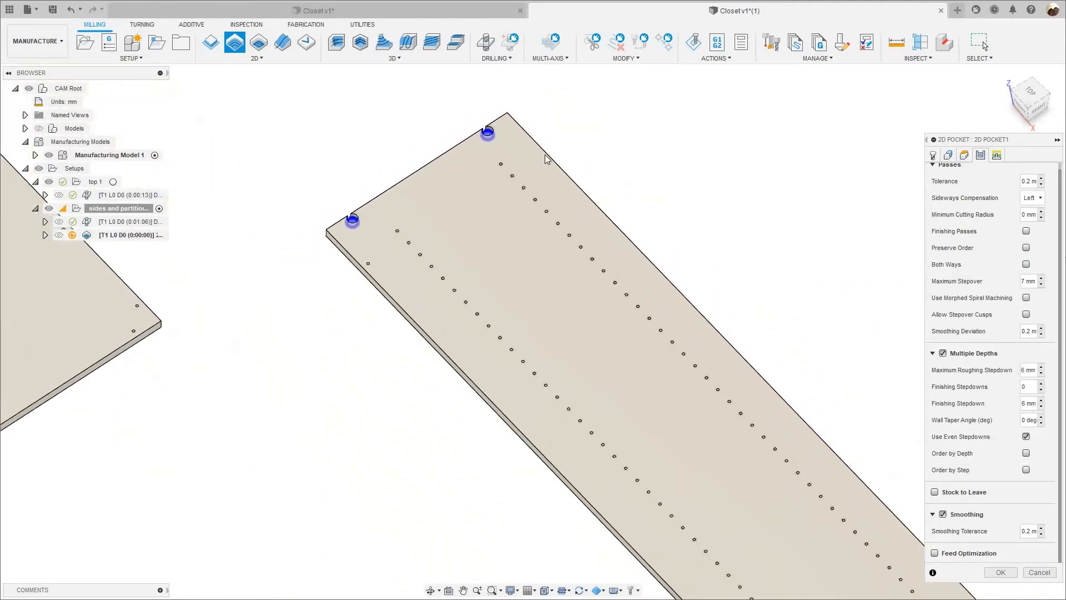
# Confirm the 2D Pocket operation for the two round pockets at the end edge of the long panel and generate its toolpath.
pyautogui.scroll(-2, 639, 297)
pyautogui.moveTo(610, 276); pyautogui.dragTo(520, 220, button='middle')
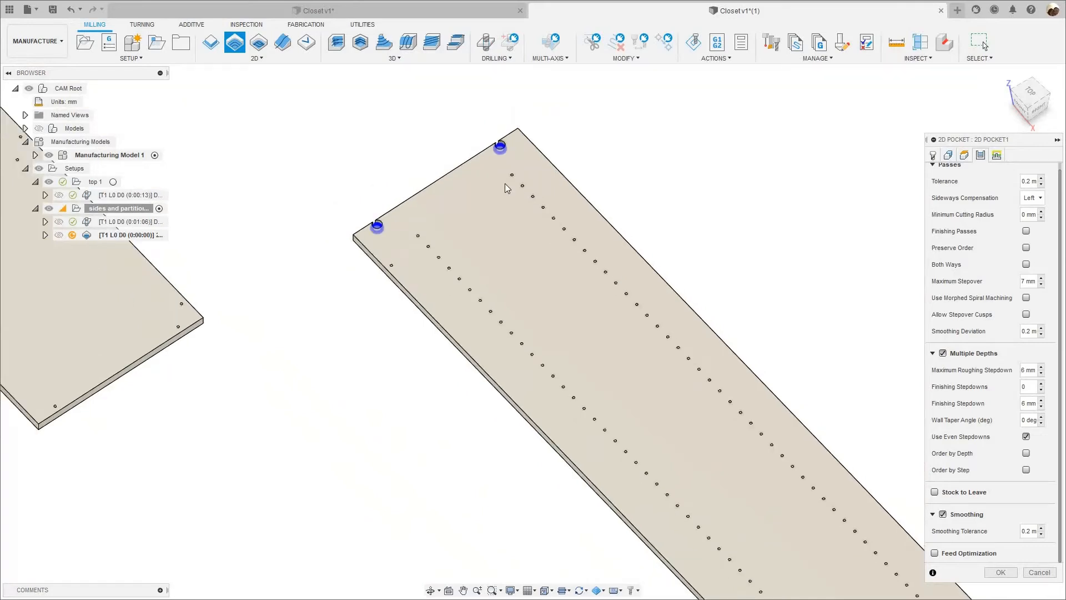
pyautogui.scroll(2, 505, 183)
pyautogui.scroll(-1, 460, 139)
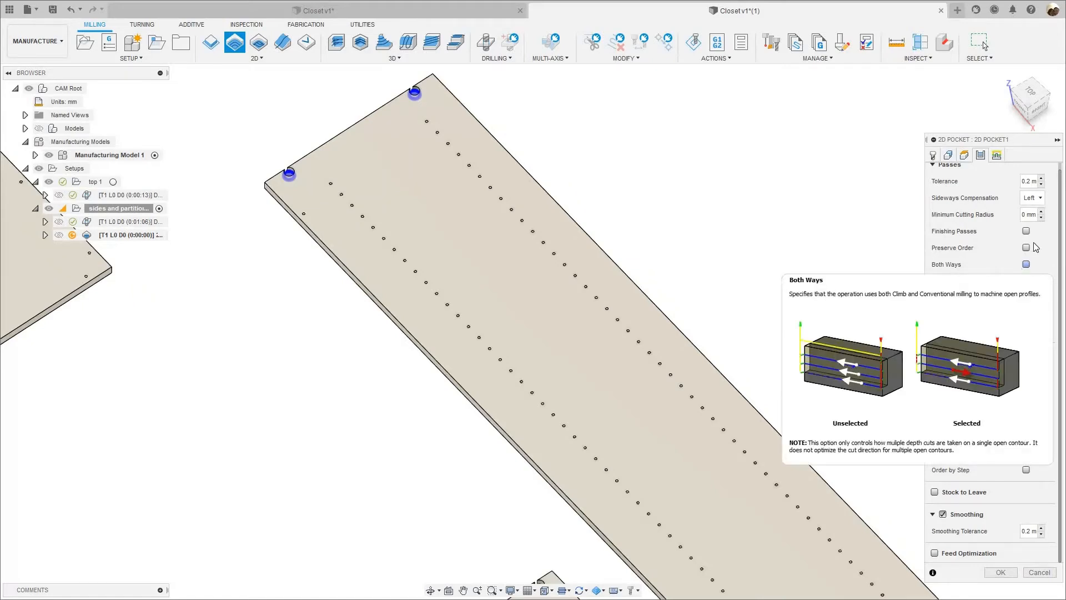
pyautogui.scroll(1, 1055, 313)
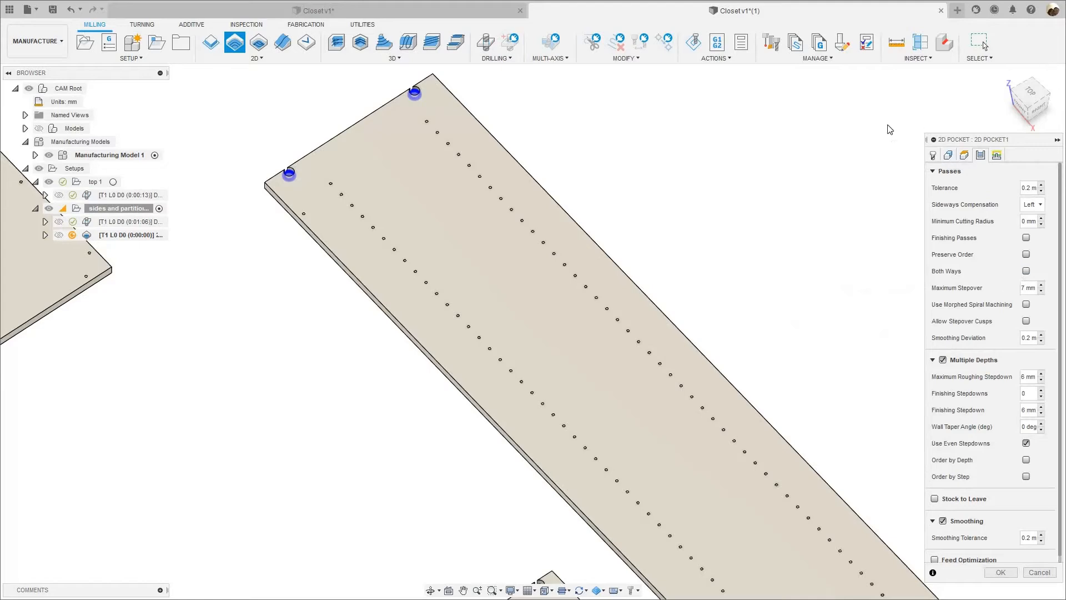
pyautogui.click(1001, 572)
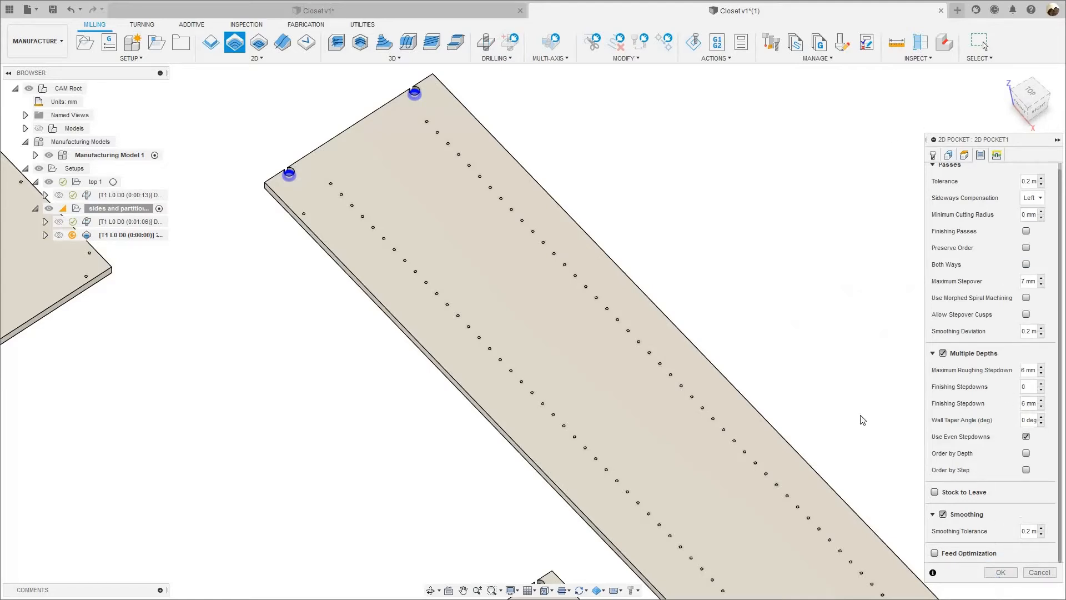
# Examine the generated pocket toolpath at both round pockets and the linking move between them along the panel's end edge.
pyautogui.moveTo(329, 327); pyautogui.dragTo(394, 474, button='middle')
pyautogui.scroll(8, 319, 320)
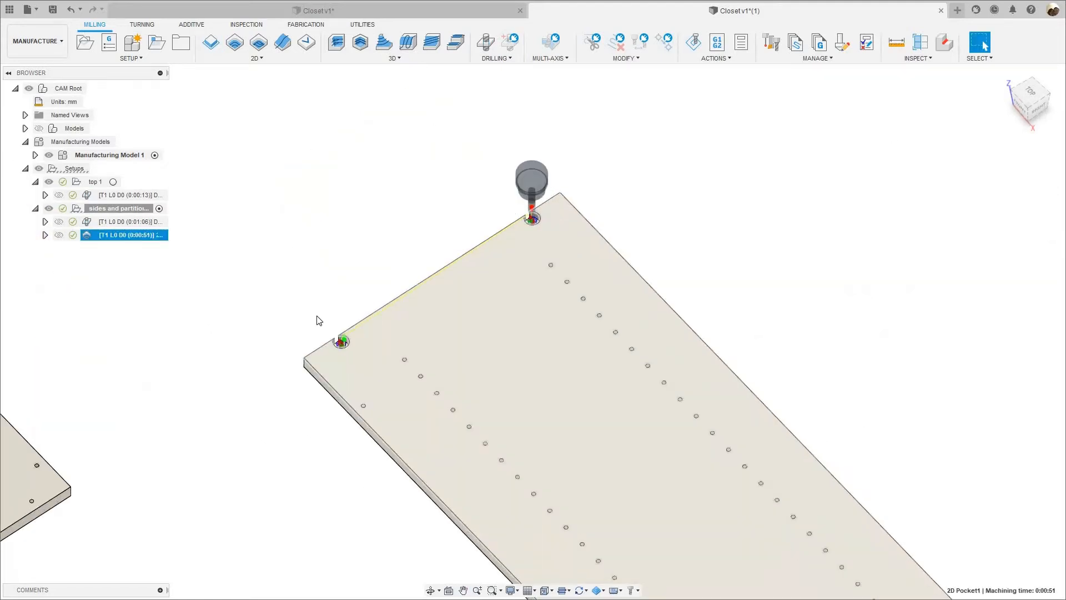
pyautogui.scroll(-4, 652, 278)
pyautogui.moveTo(652, 278); pyautogui.dragTo(477, 484, button='middle')
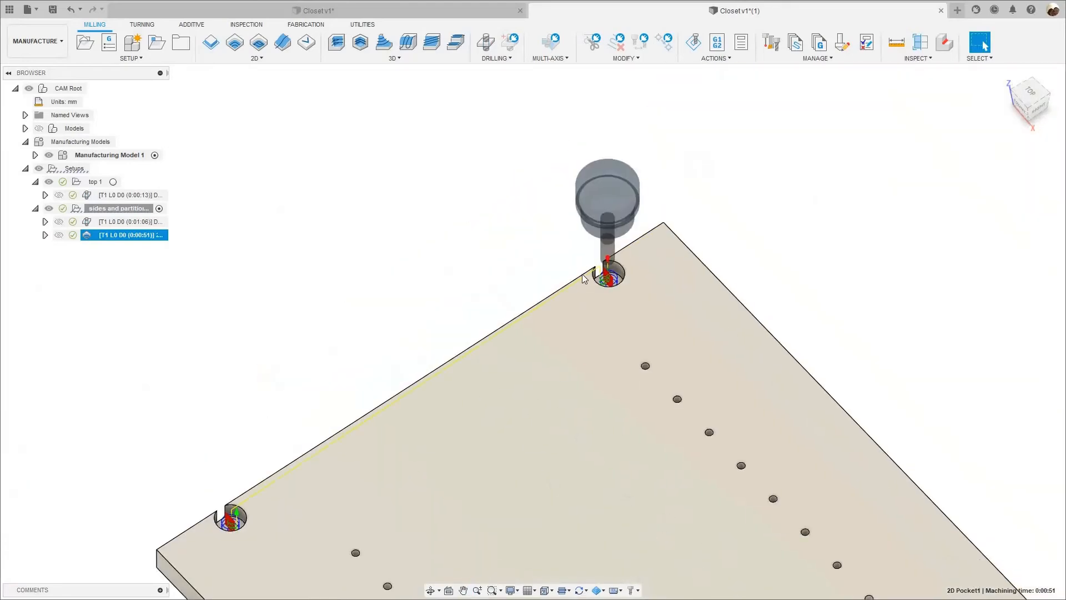
pyautogui.scroll(6, 572, 280)
pyautogui.scroll(4, 568, 278)
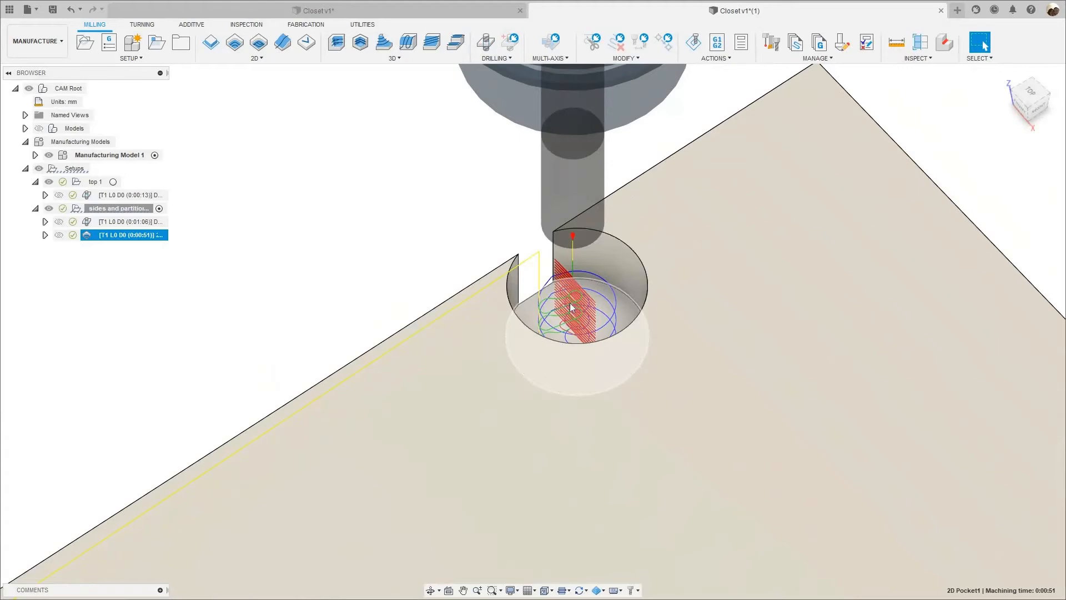
pyautogui.scroll(-5, 561, 306)
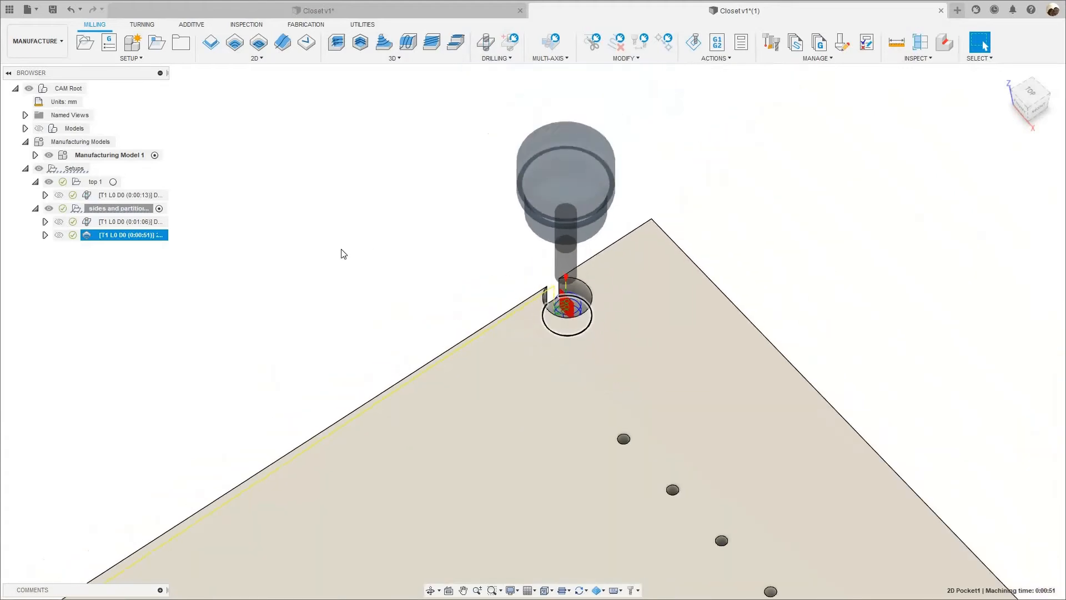
pyautogui.scroll(-8, 347, 222)
pyautogui.moveTo(274, 252); pyautogui.dragTo(292, 237, button='middle')
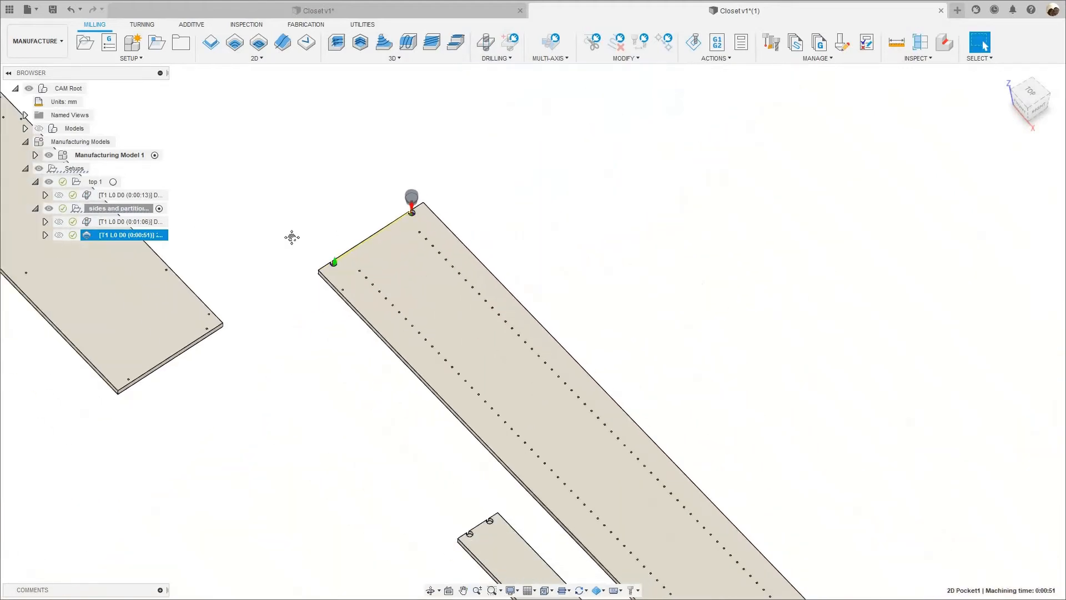
pyautogui.scroll(3, 372, 240)
pyautogui.scroll(3, 494, 166)
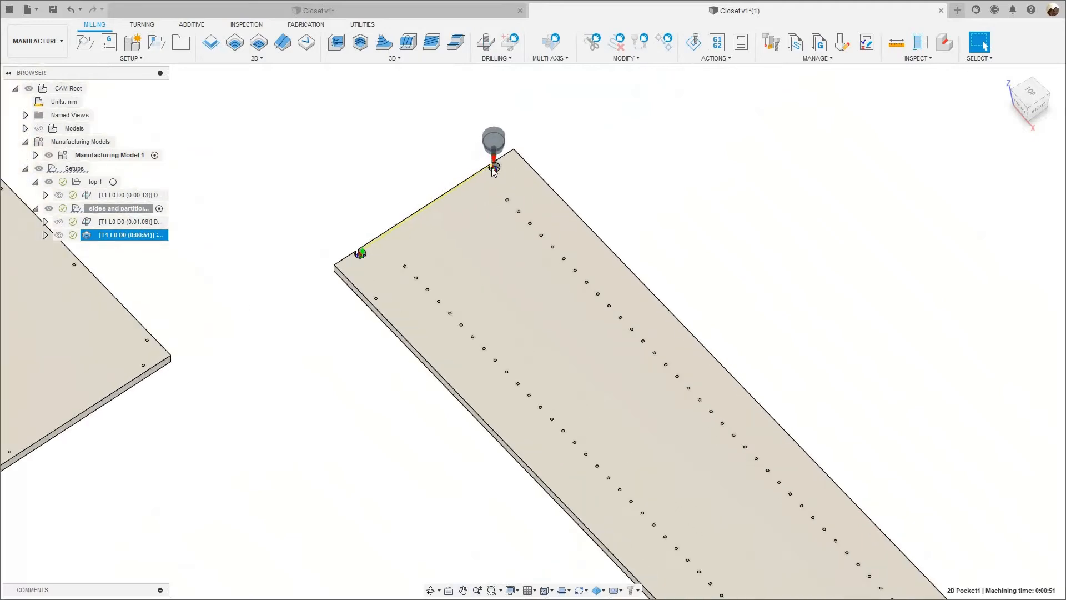
pyautogui.scroll(4, 494, 171)
pyautogui.scroll(-7, 406, 328)
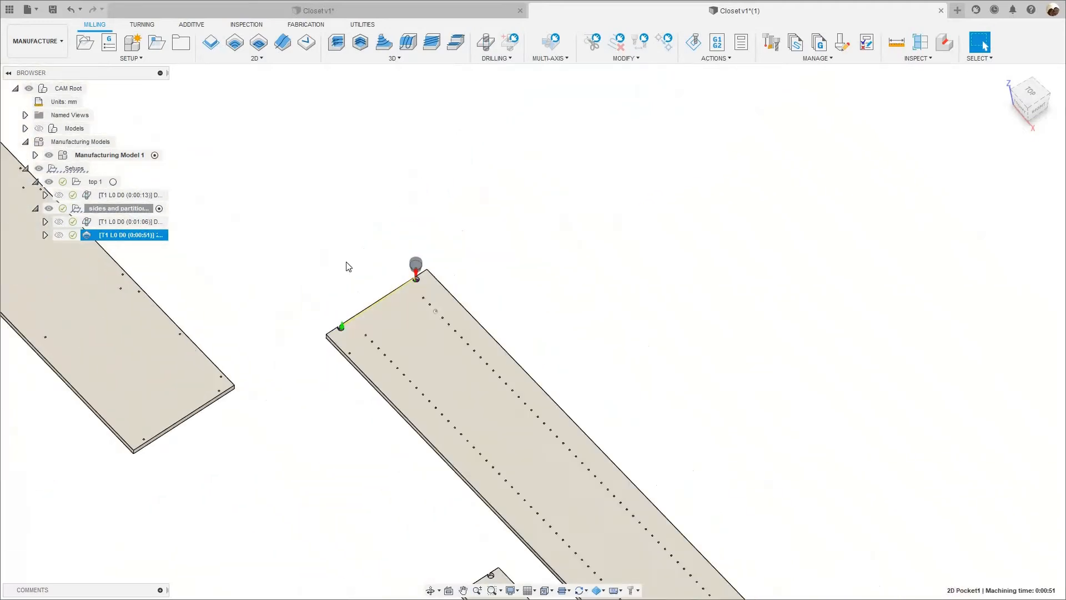
# Examine the notched end of the long panel, the two small panels beside it, and the commands available for the pocket operation.
pyautogui.moveTo(346, 267); pyautogui.dragTo(351, 222, button='middle')
pyautogui.scroll(-3, 300, 239)
pyautogui.moveTo(558, 533); pyautogui.dragTo(517, 440, button='middle')
pyautogui.scroll(4, 575, 486)
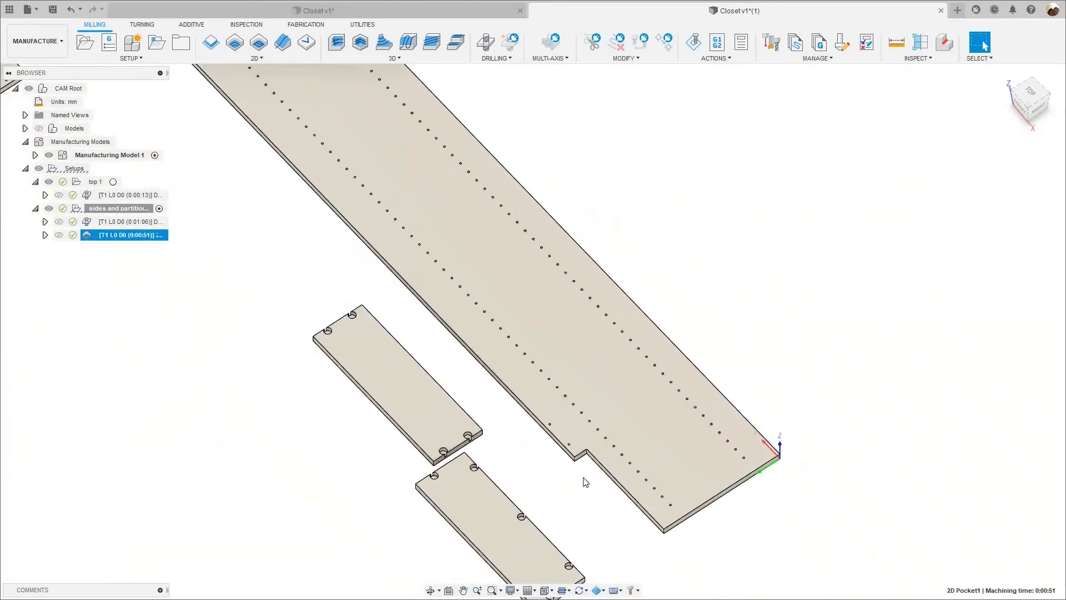
pyautogui.scroll(5, 585, 482)
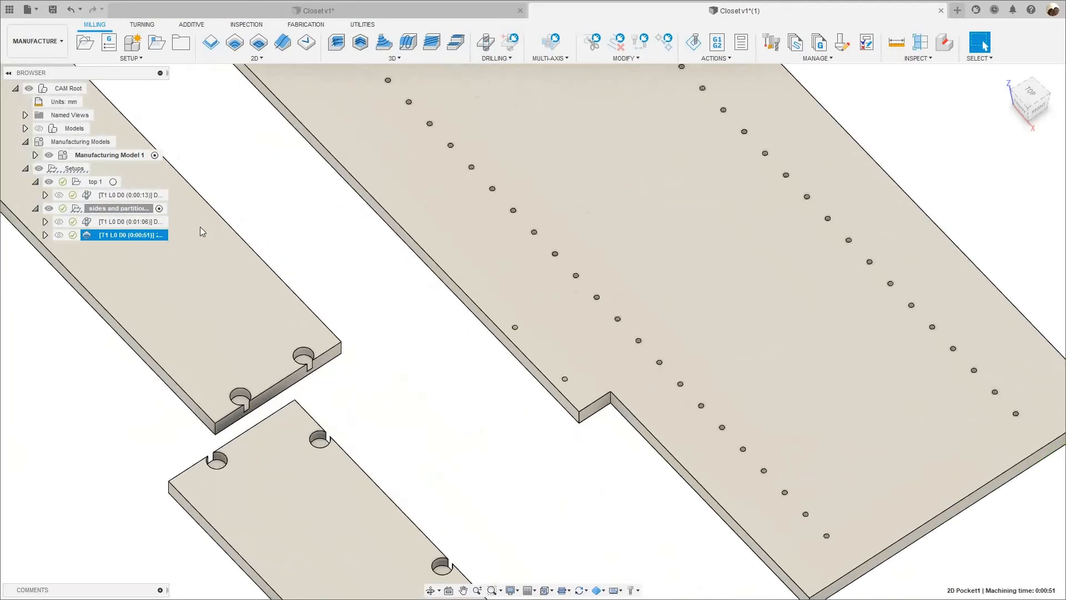
pyautogui.scroll(-4, 269, 289)
pyautogui.moveTo(268, 288); pyautogui.dragTo(444, 367, button='middle')
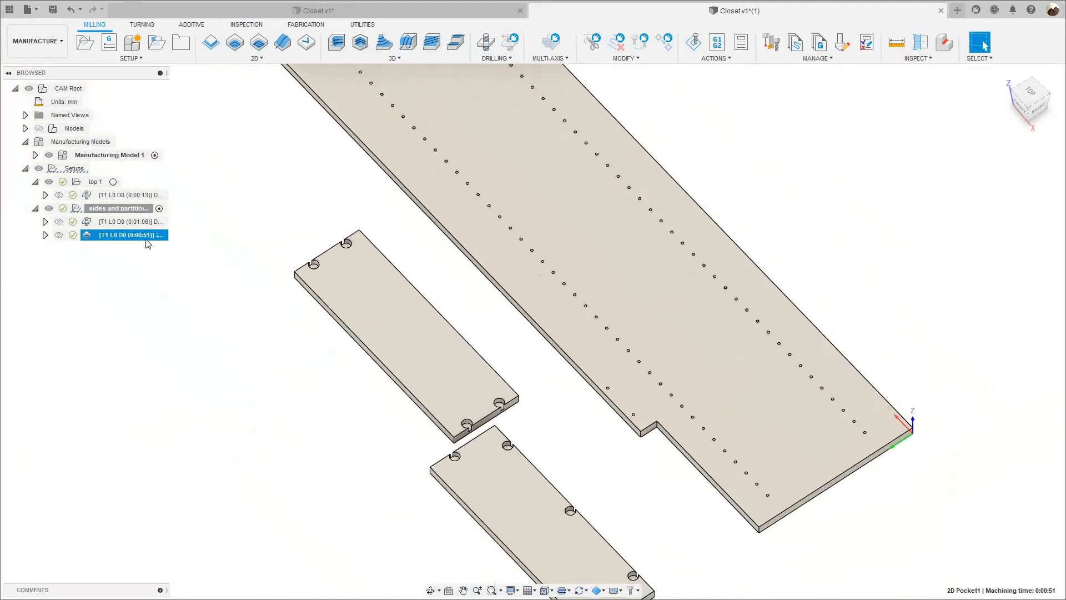
pyautogui.rightClick(148, 235)
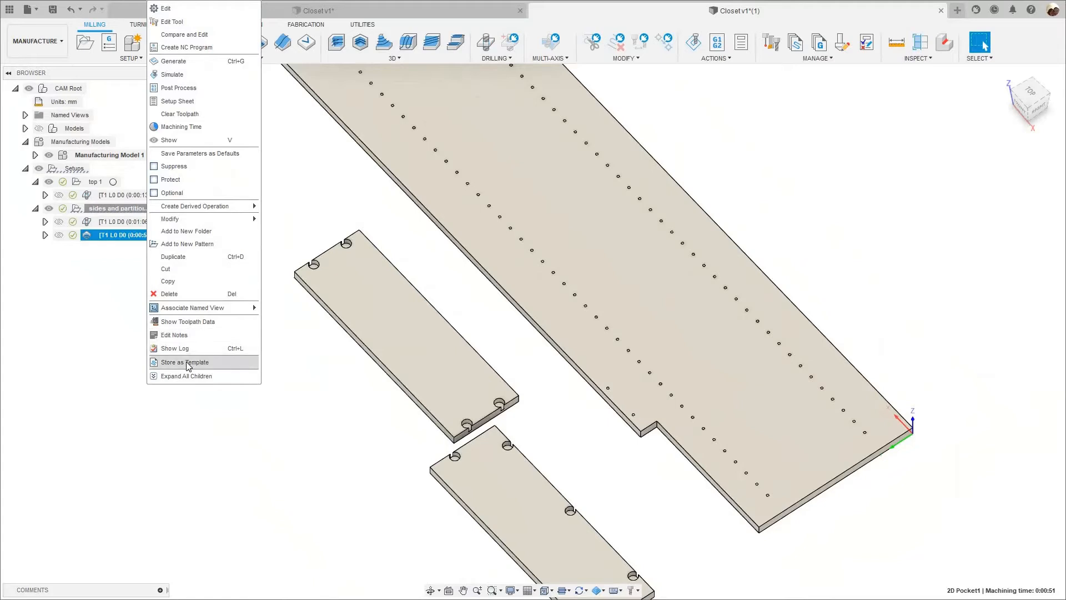
pyautogui.middleClick(270, 356)
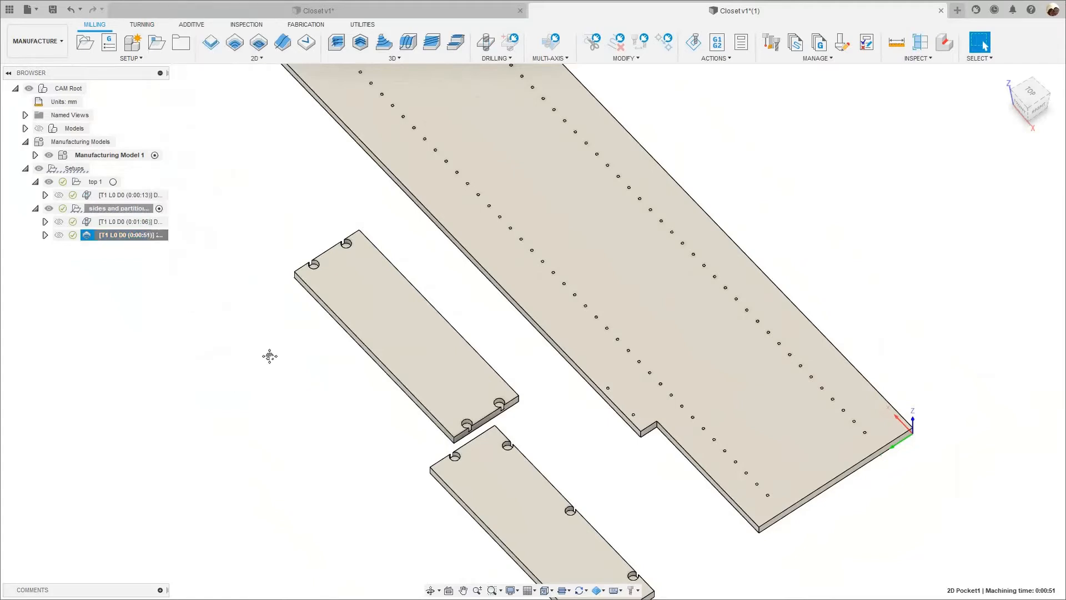
pyautogui.scroll(-4, 269, 356)
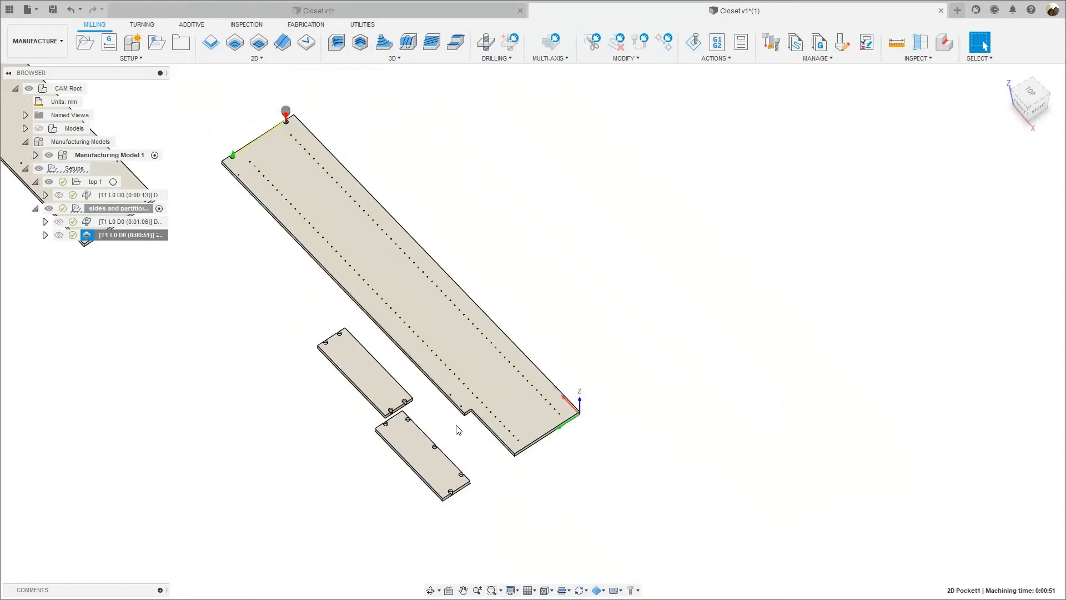
pyautogui.scroll(5, 475, 433)
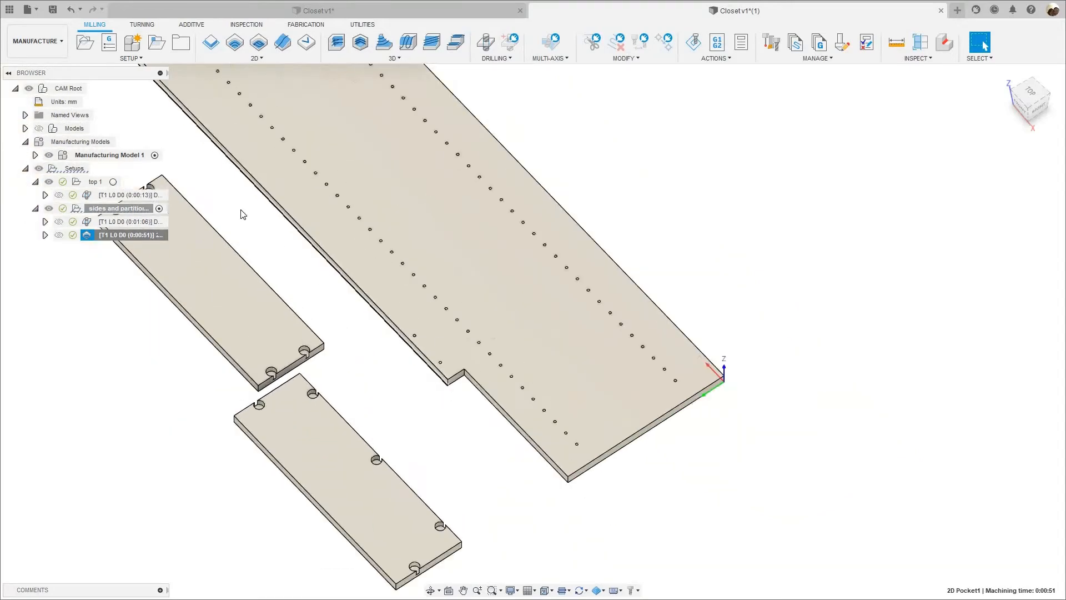
# Start a 2D Contour operation in the sides and partitions setup with the 9 mm flat end mill.
pyautogui.click(211, 42)
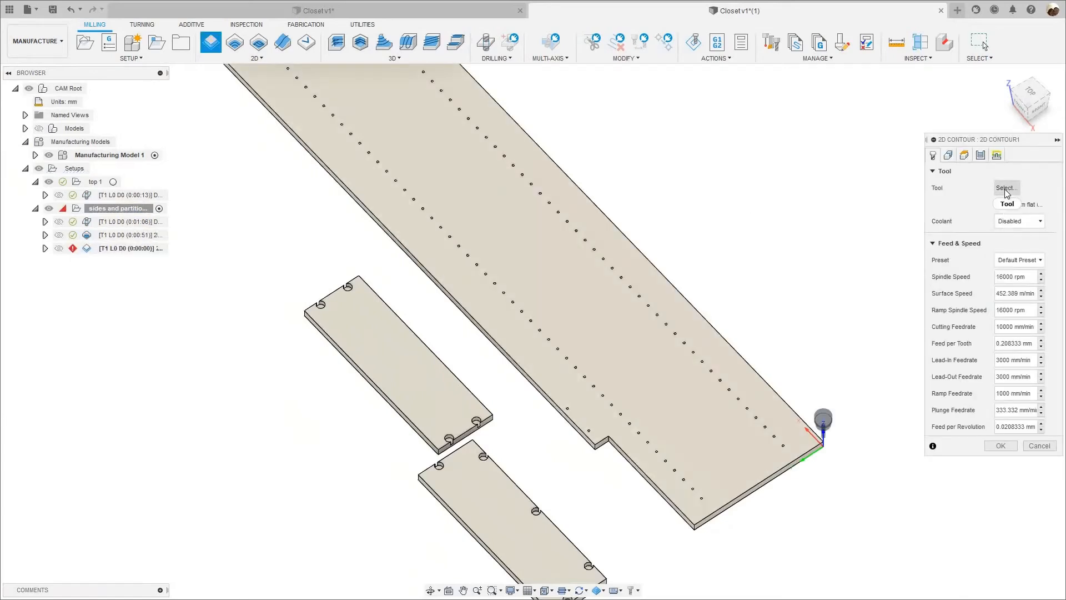
pyautogui.click(1007, 189)
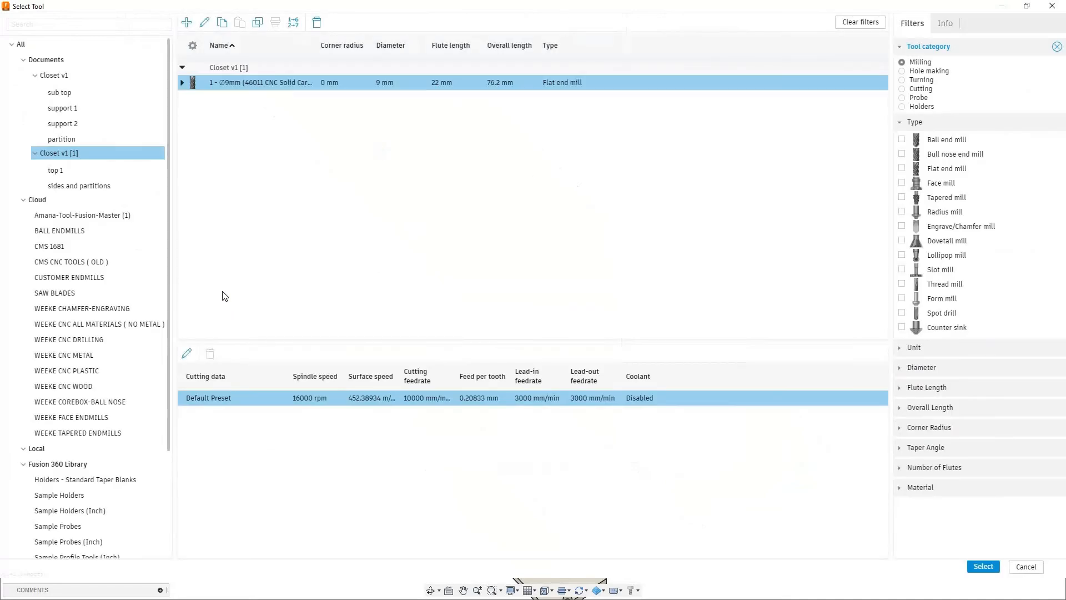
pyautogui.click(983, 567)
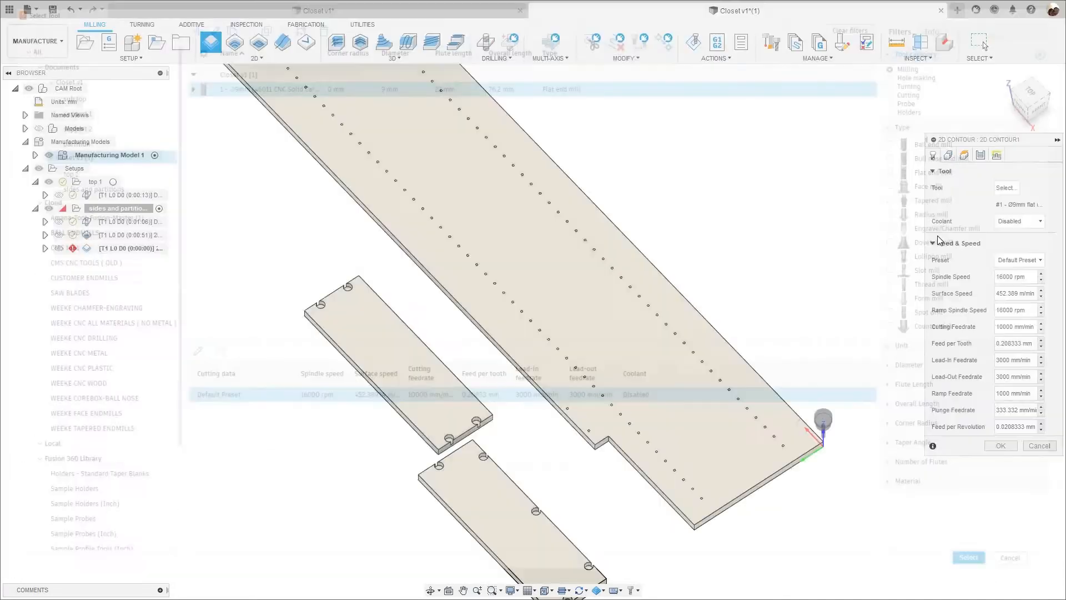
# Select the short bottom edge of the long panel's notch and the adjoining long bottom edge as the contour geometry.
pyautogui.click(948, 155)
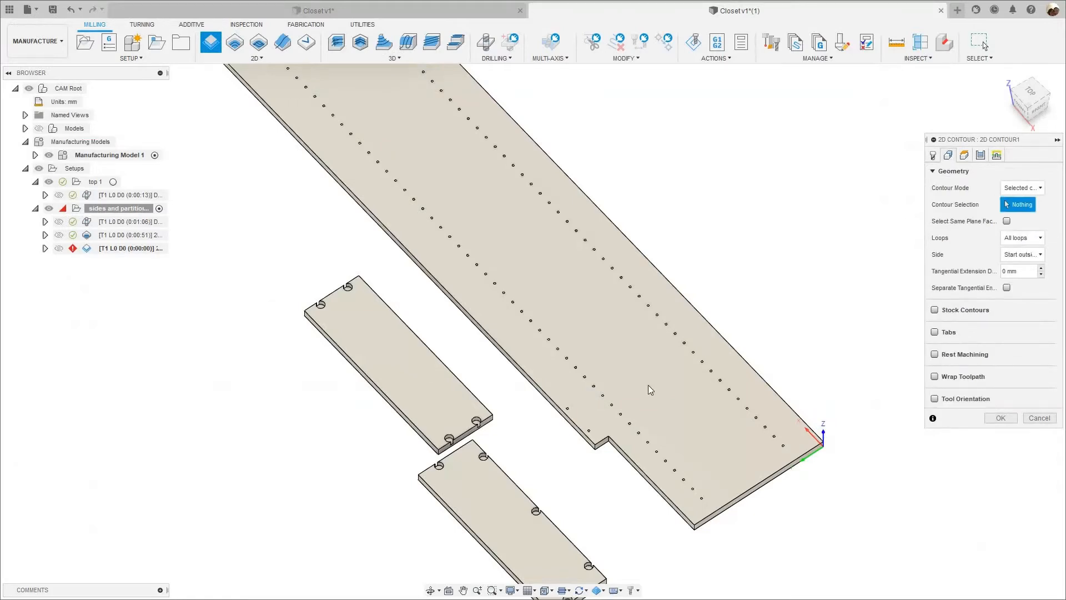
pyautogui.moveTo(544, 328); pyautogui.dragTo(490, 181, button='middle')
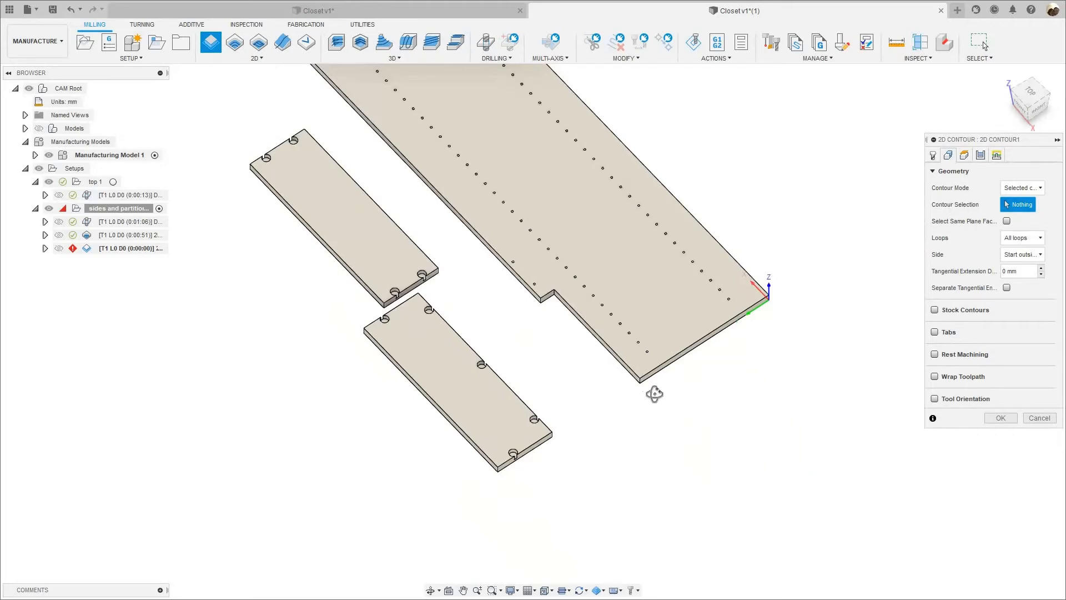
pyautogui.keyDown('shift'); pyautogui.moveTo(655, 394); pyautogui.dragTo(648, 383, button='middle'); pyautogui.keyUp('shift')
pyautogui.scroll(5, 588, 312)
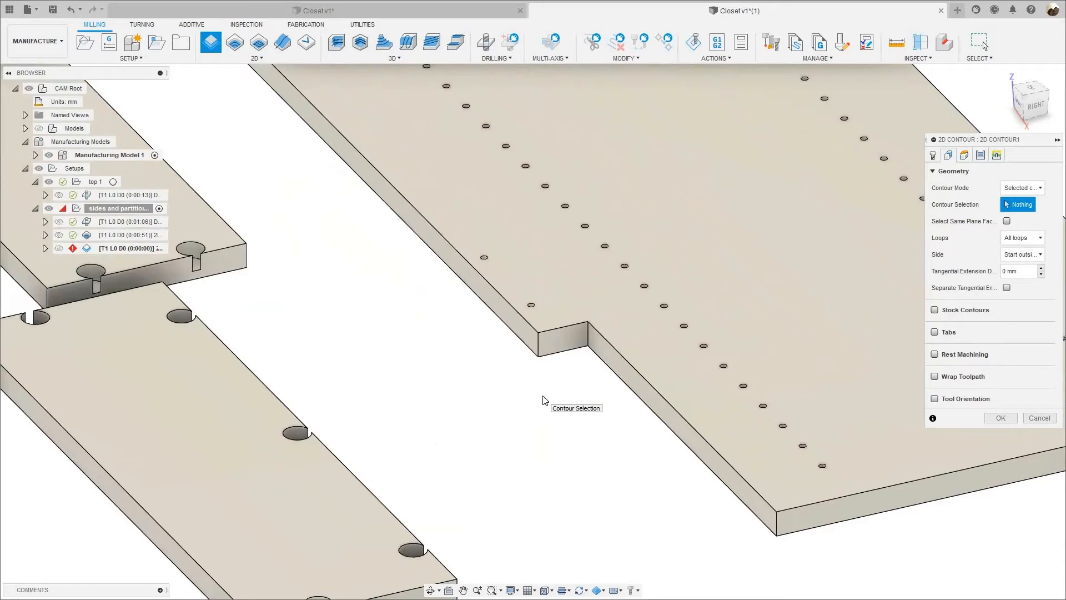
pyautogui.click(564, 359)
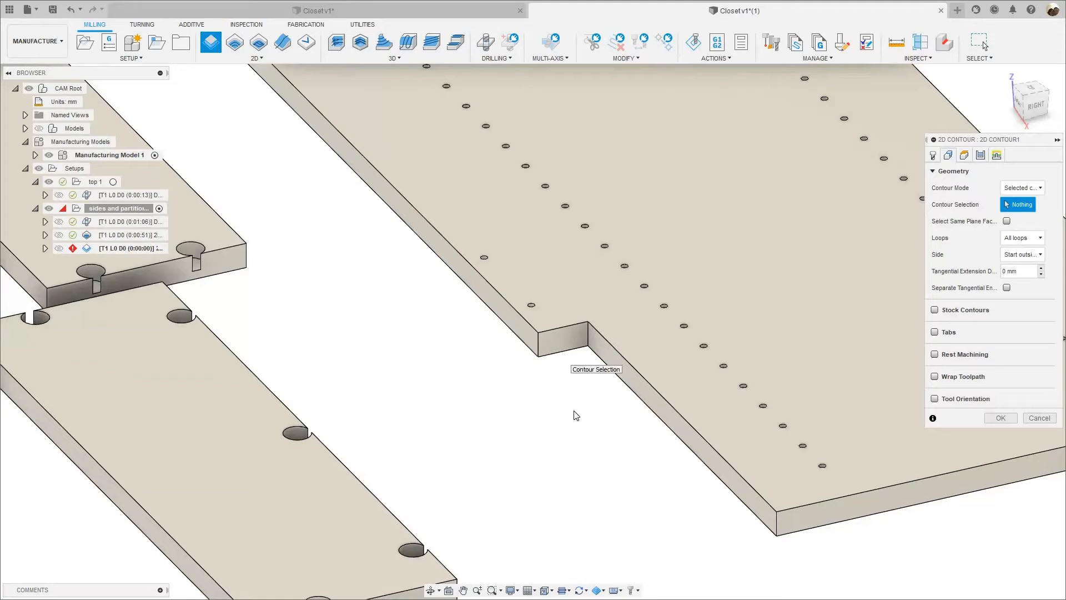
pyautogui.click(635, 398)
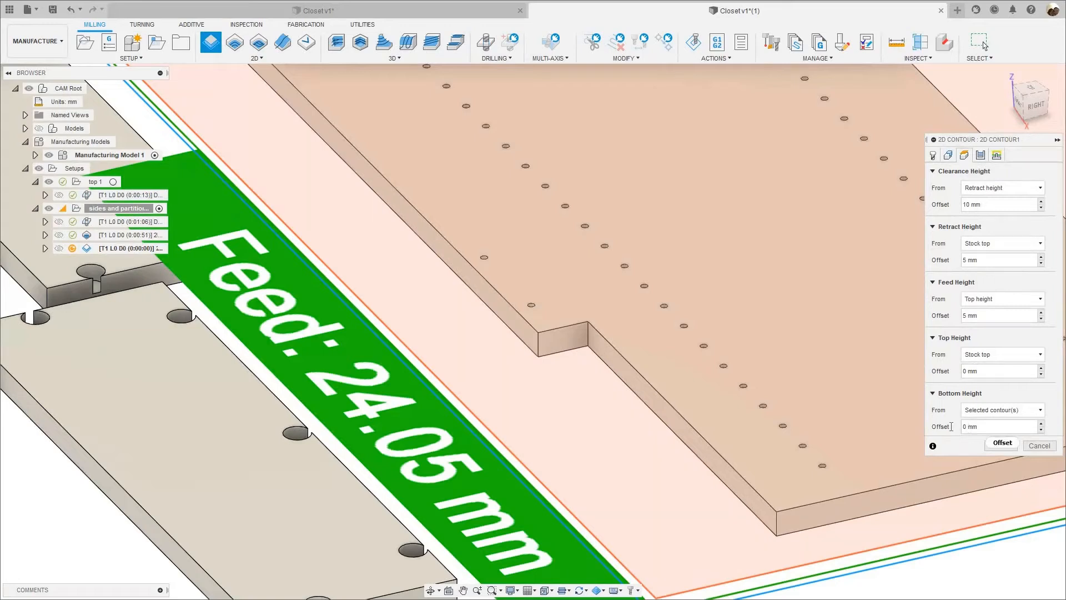
# Set the contour's bottom height offset to -2 mm from the selected contours.
pyautogui.write('-2')
pyautogui.scroll(-2, 682, 343)
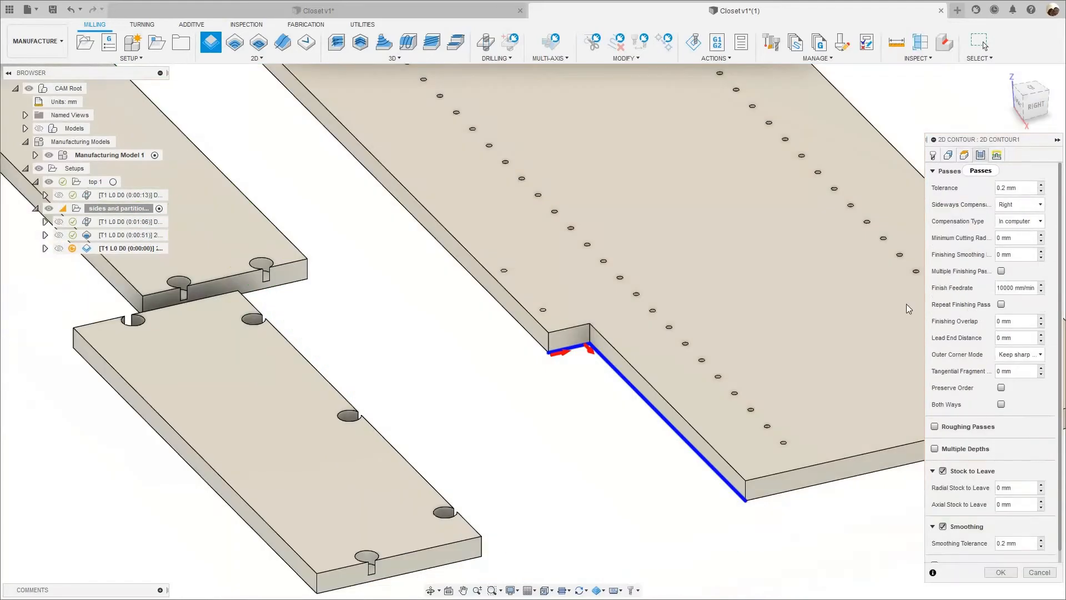
# Enable Multiple Depths for the contour with even stepdowns and Rough Final off, and disable Stock to Leave.
pyautogui.scroll(-3, 855, 305)
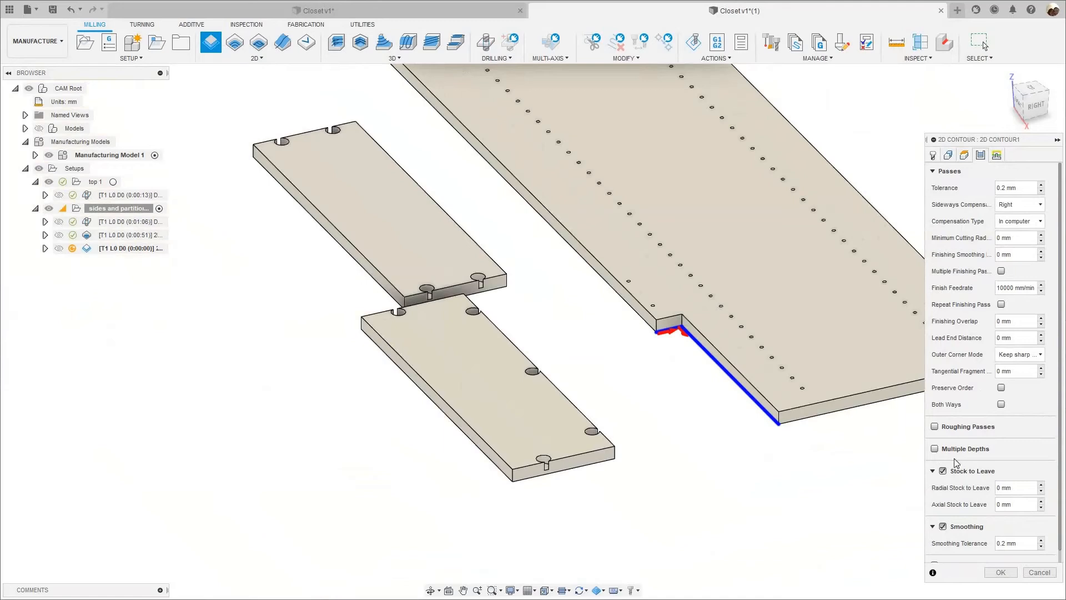
pyautogui.scroll(-1, 934, 443)
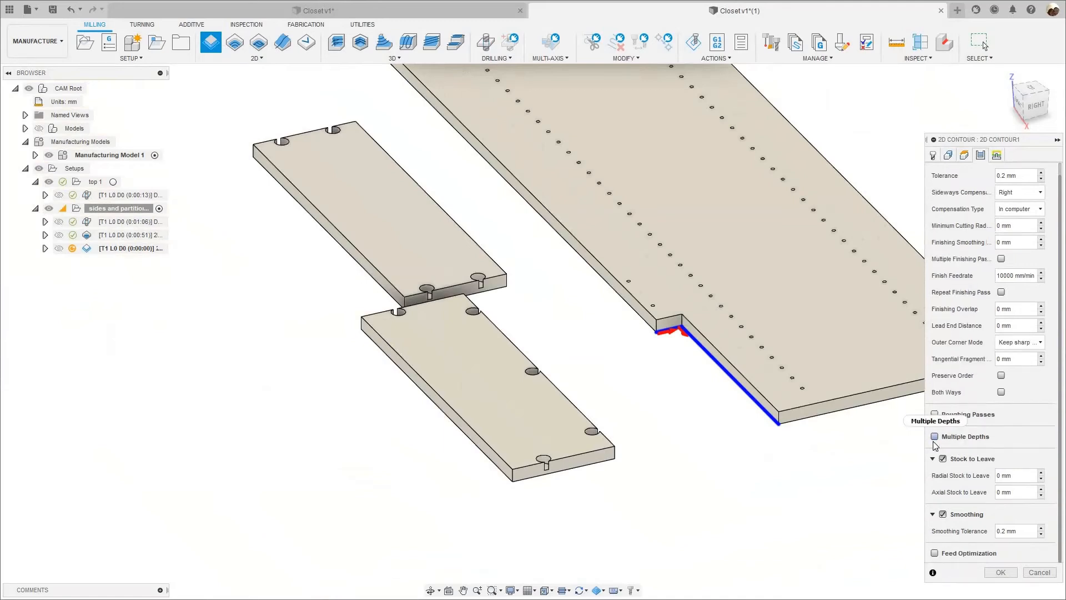
pyautogui.click(934, 436)
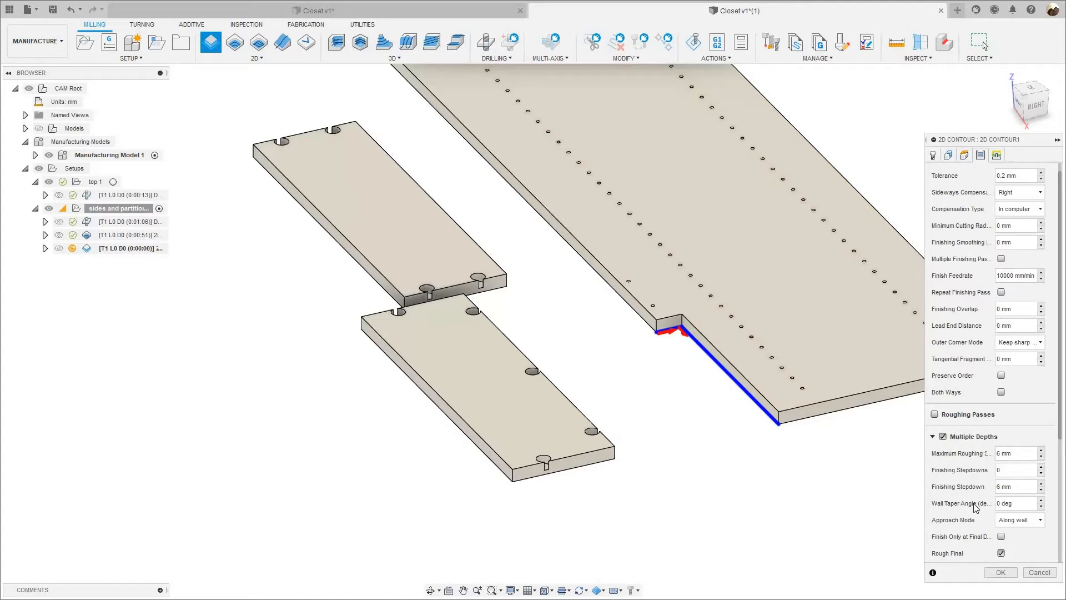
pyautogui.scroll(-3, 972, 506)
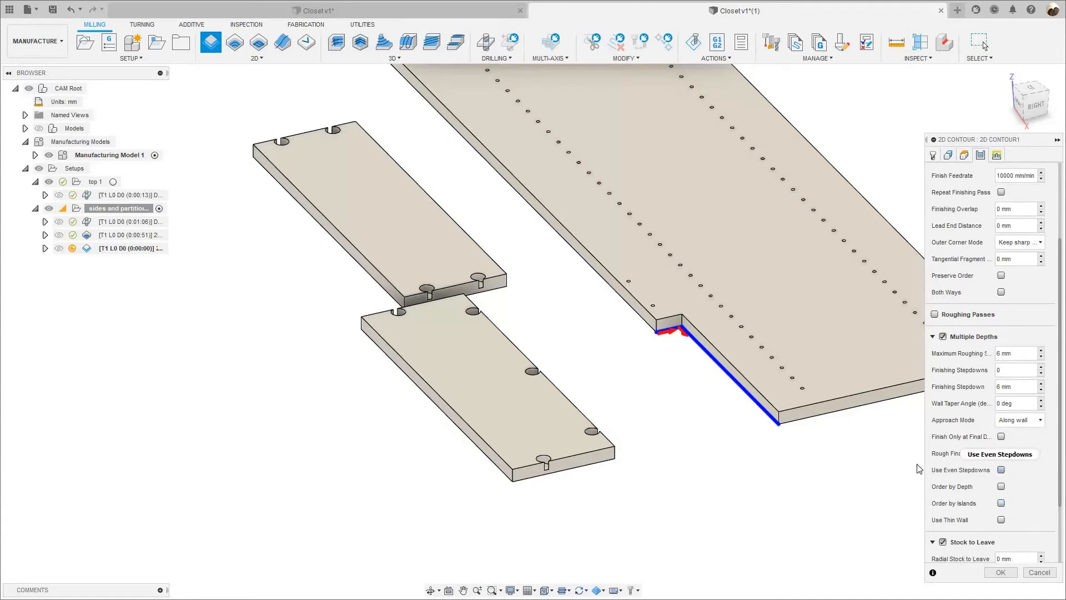
pyautogui.click(1001, 469)
pyautogui.scroll(-3, 949, 505)
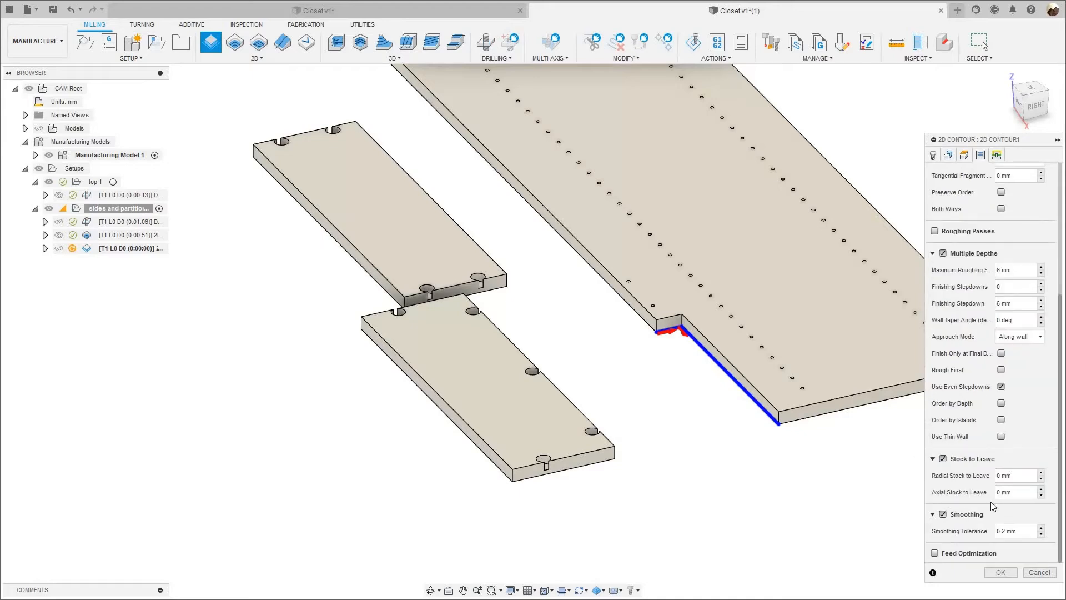
pyautogui.click(943, 458)
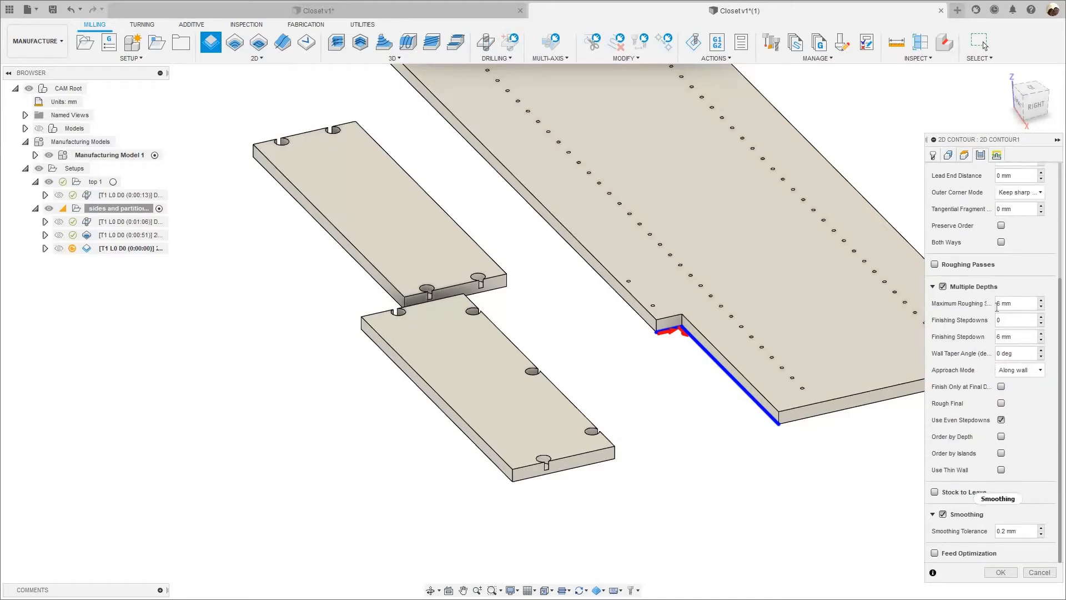
# Set the contour's sideways compensation to Left.
pyautogui.scroll(6, 1039, 283)
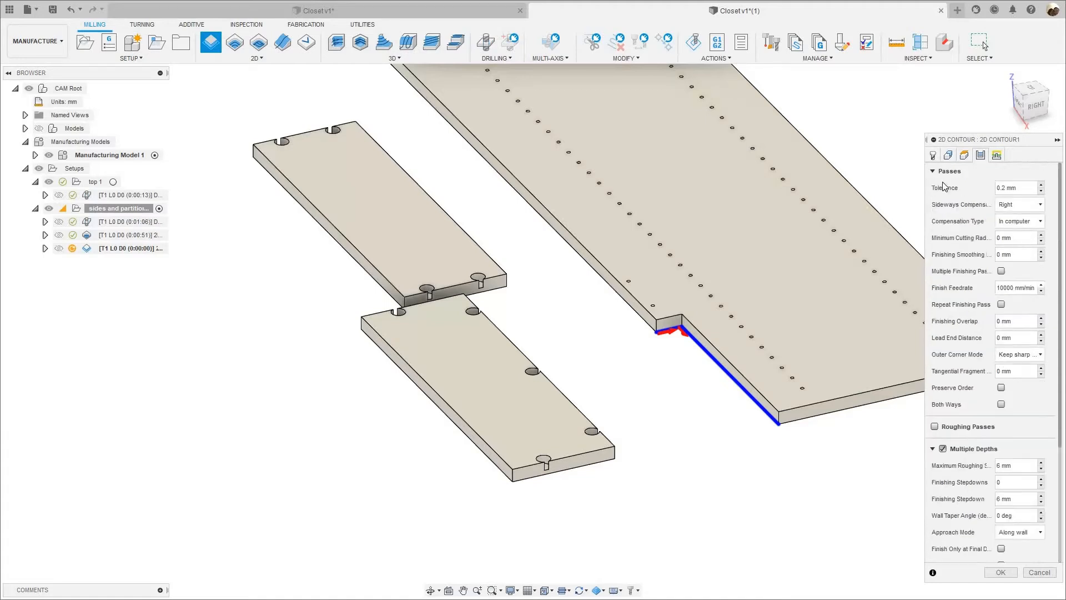
pyautogui.click(1007, 204)
pyautogui.click(1008, 211)
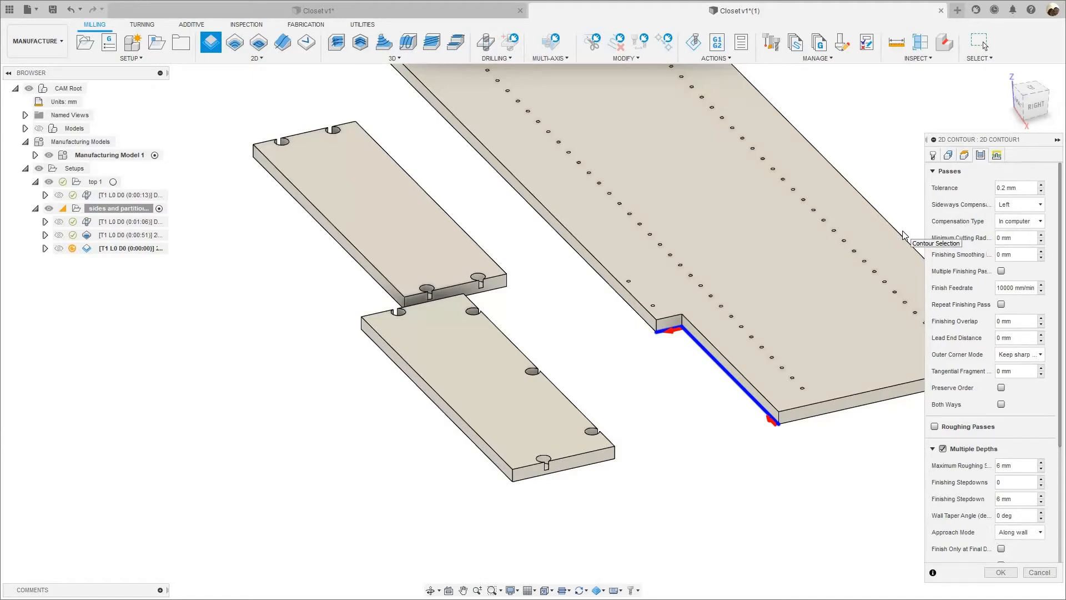
pyautogui.click(1024, 204)
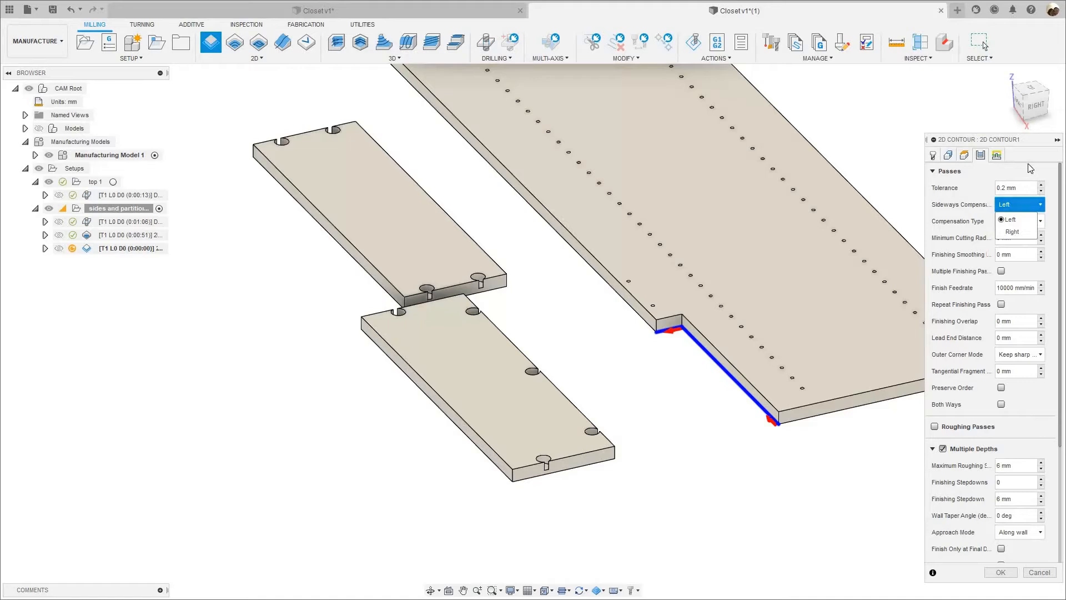
pyautogui.click(1015, 219)
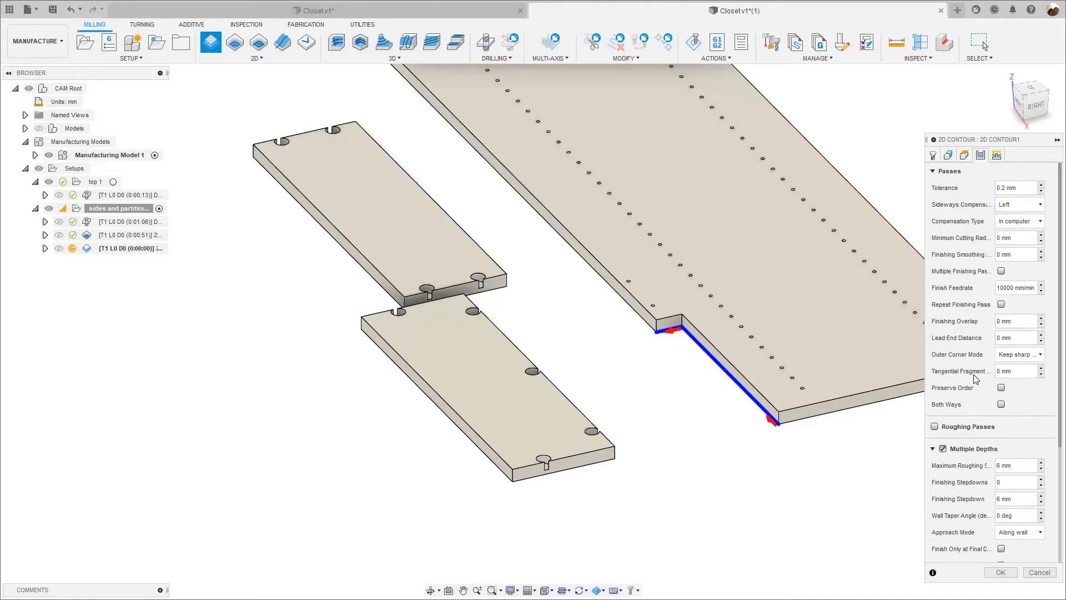
pyautogui.scroll(-5, 979, 383)
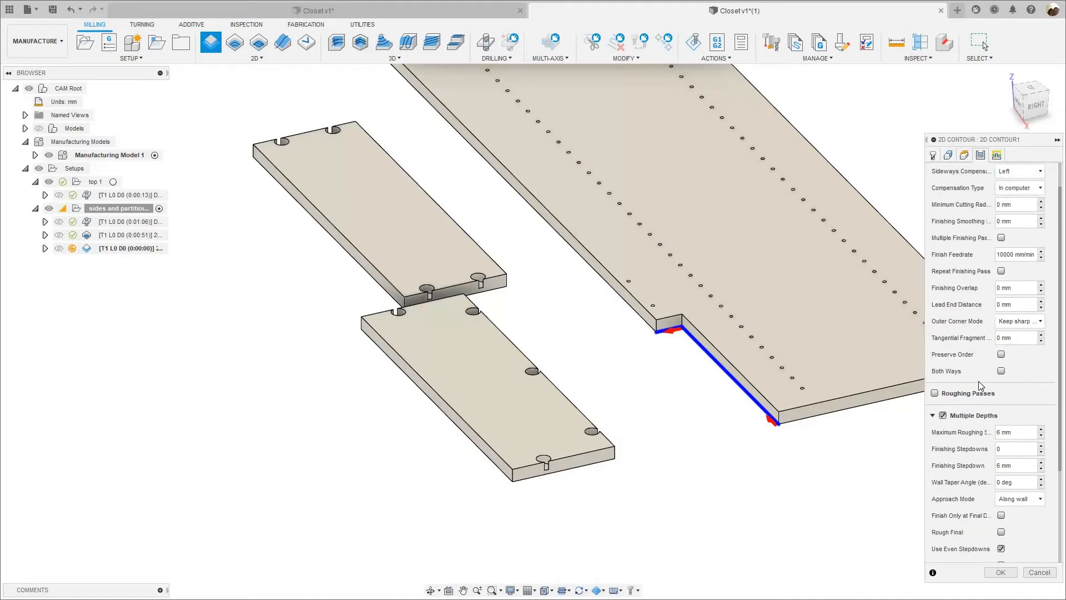
pyautogui.scroll(5, 983, 355)
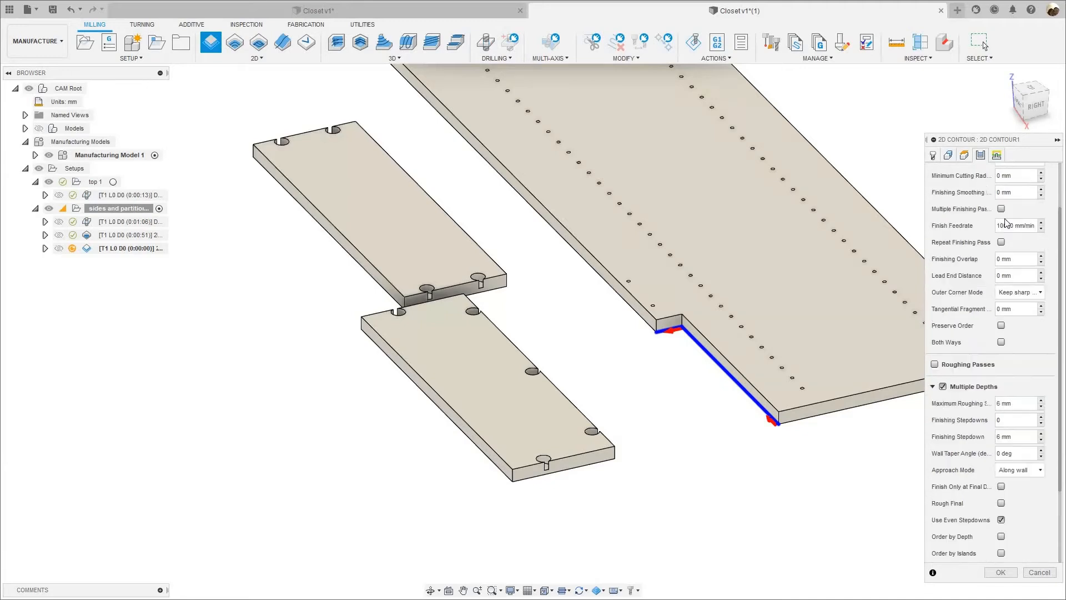
# Set the contour's linear lead-in distance to the expression tool_diameter-3mm.
pyautogui.click(997, 157)
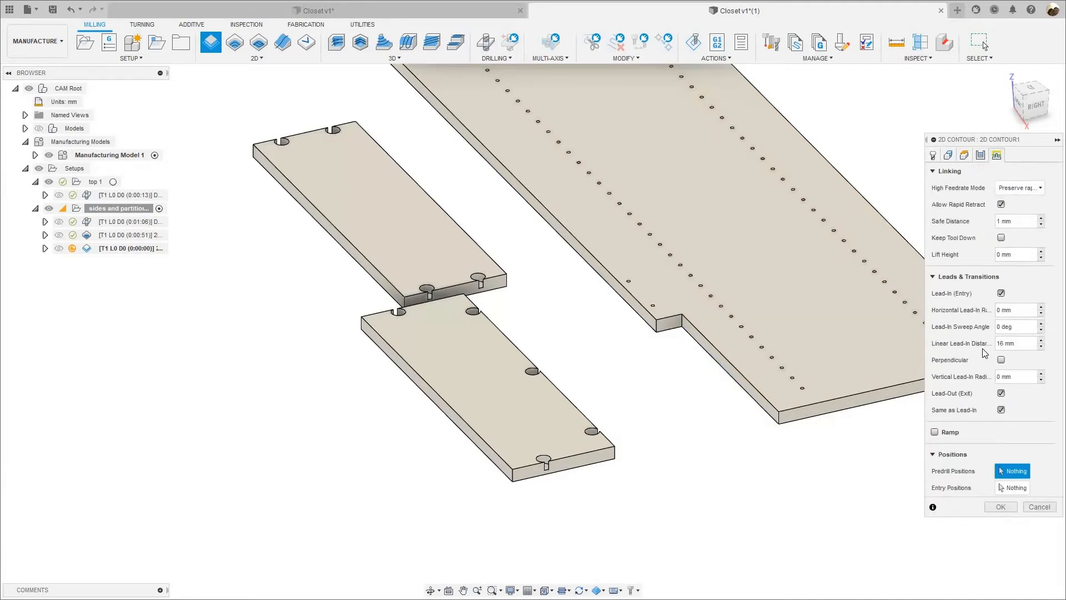
pyautogui.rightClick(1021, 344)
pyautogui.click(1006, 389)
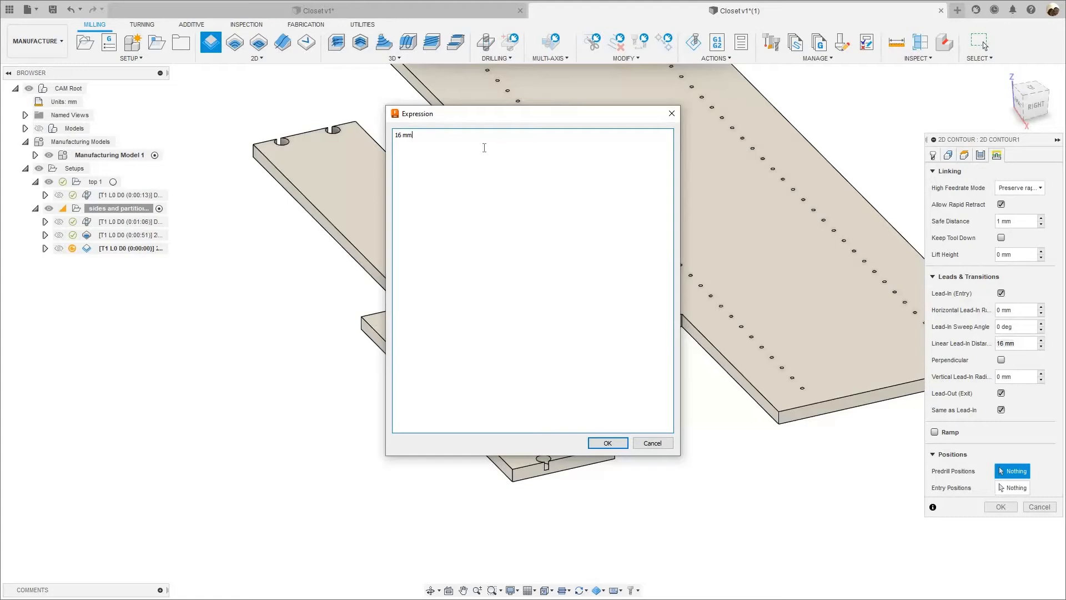
pyautogui.hotkey('ctrl', 'a')
pyautogui.write('tool')
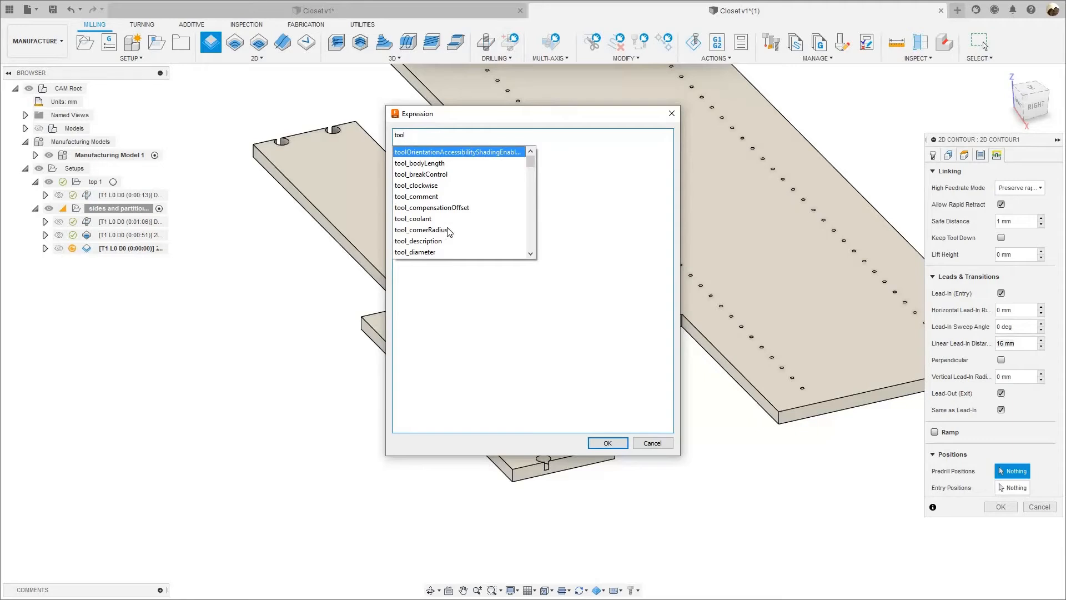
pyautogui.press('Down')
pyautogui.press('Down')
pyautogui.press('Down')
pyautogui.press('Down')
pyautogui.press('Down')
pyautogui.press('Down')
pyautogui.press('Down')
pyautogui.press('Down')
pyautogui.press('Down')
pyautogui.press('Return')
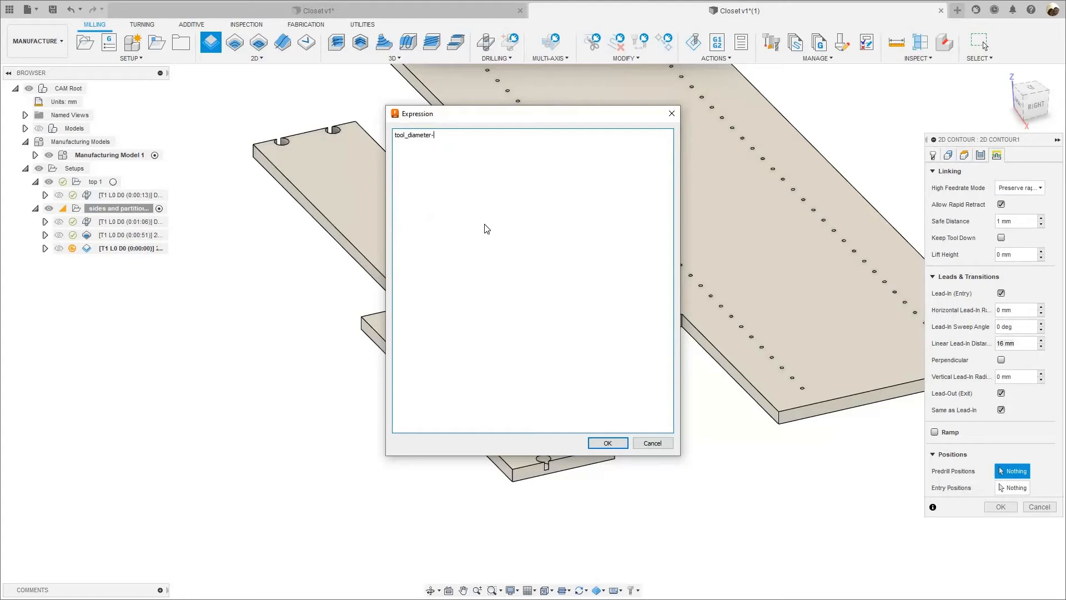
pyautogui.write('-3mm')
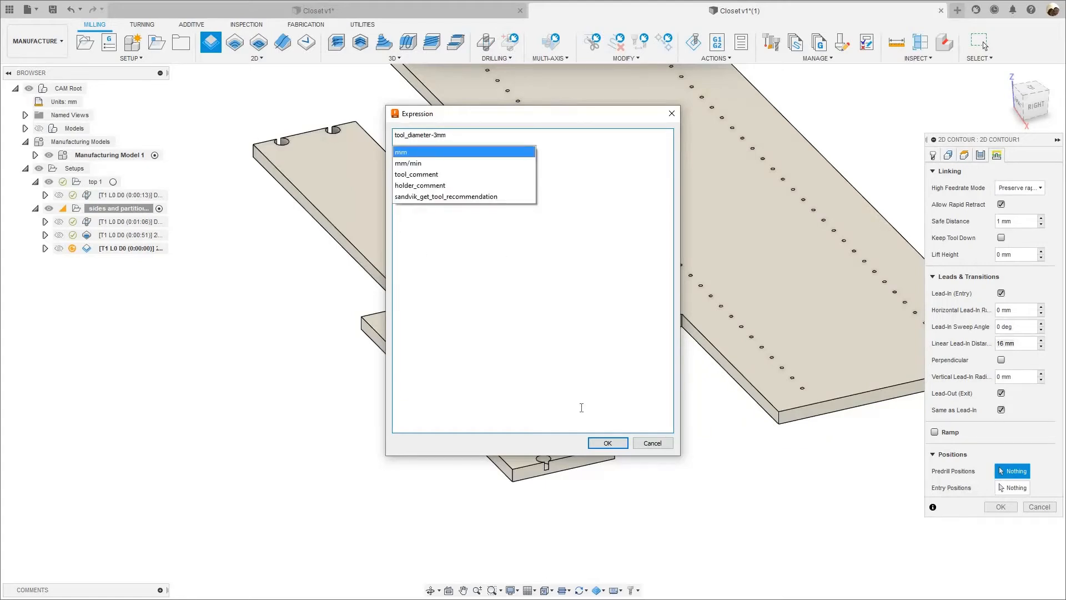
pyautogui.click(610, 443)
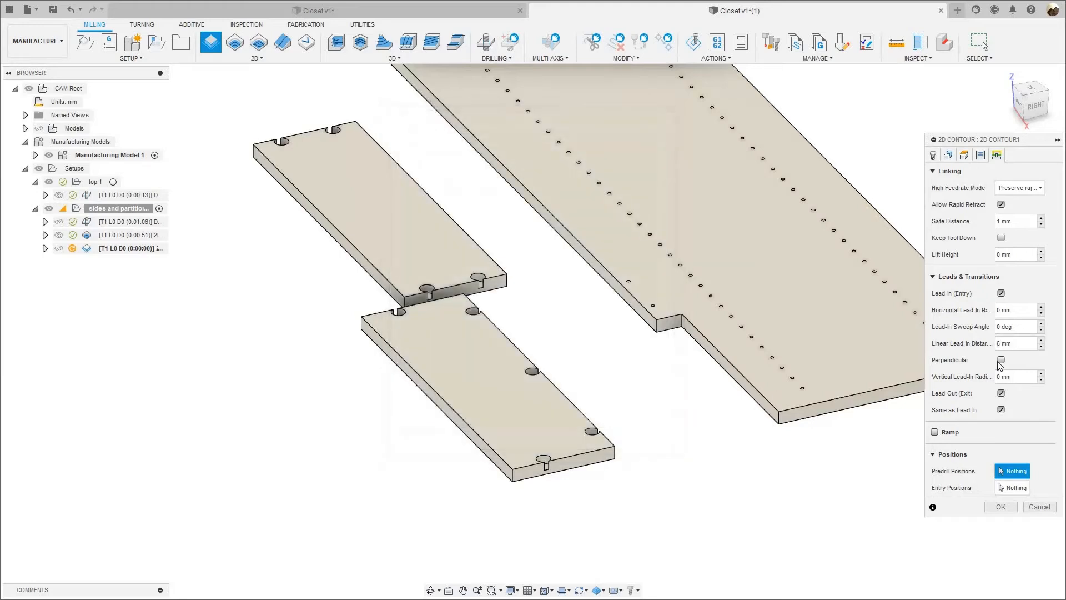
# Adjust the amount subtracted in the linear lead-in distance expression to give 3 mm, and accept the contour operation.
pyautogui.moveTo(1001, 360)
pyautogui.rightClick(1021, 348)
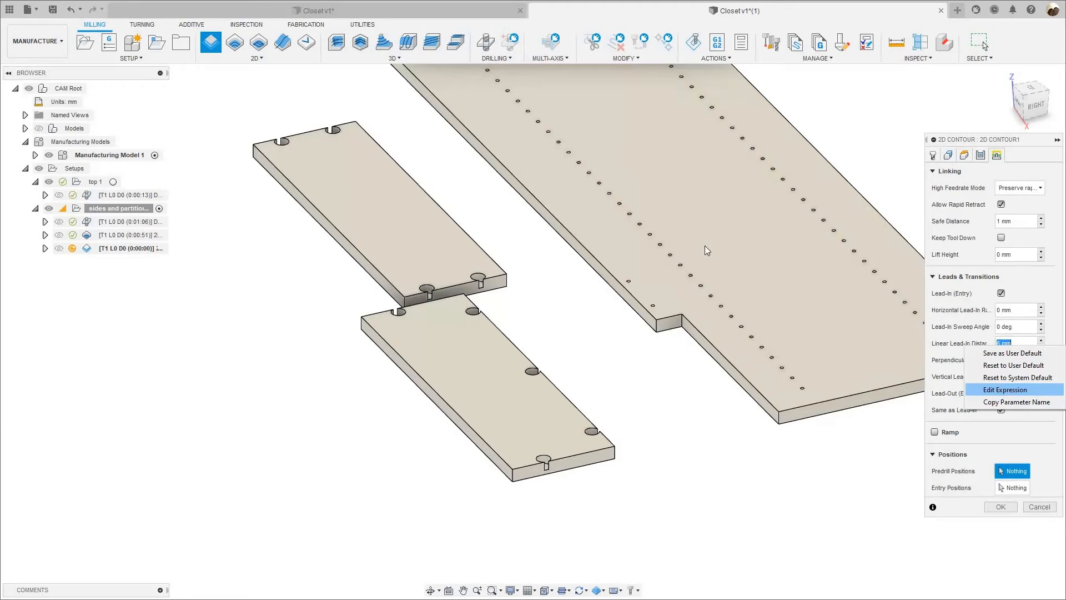
pyautogui.click(1001, 390)
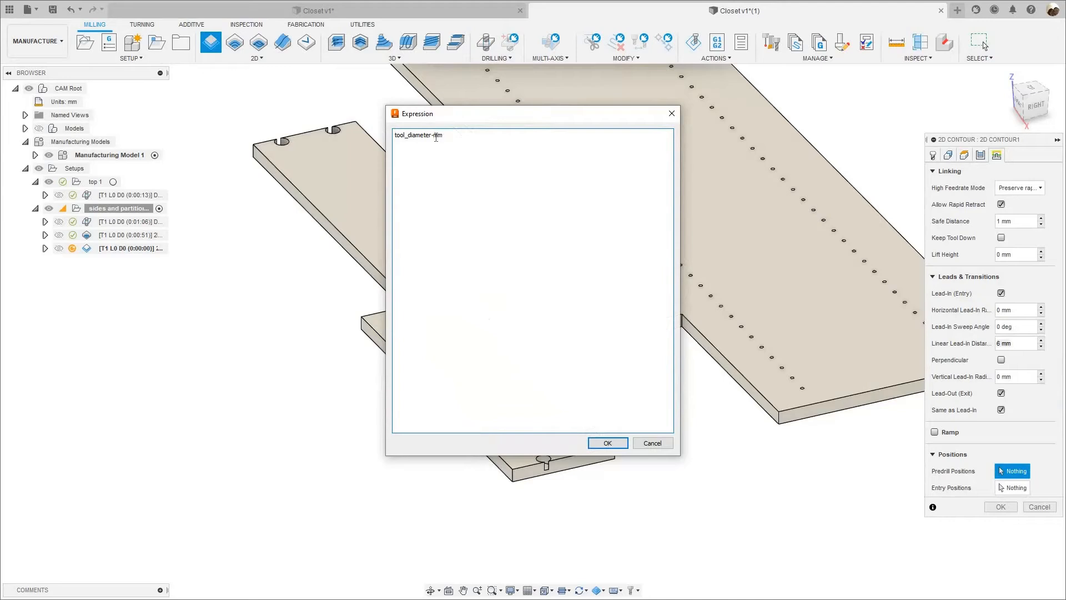
pyautogui.click(616, 443)
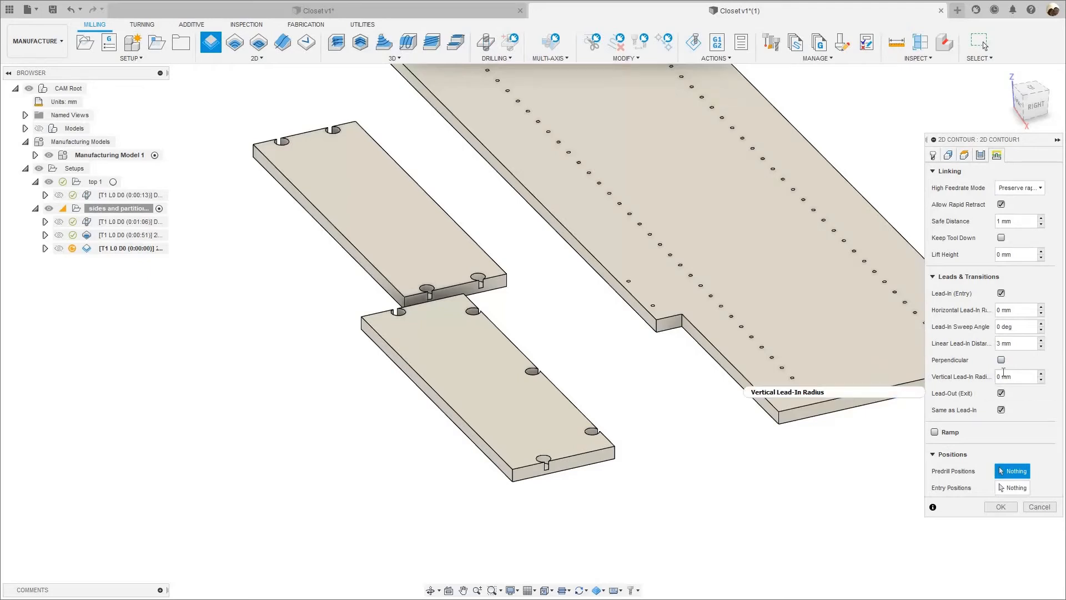
pyautogui.moveTo(1004, 372)
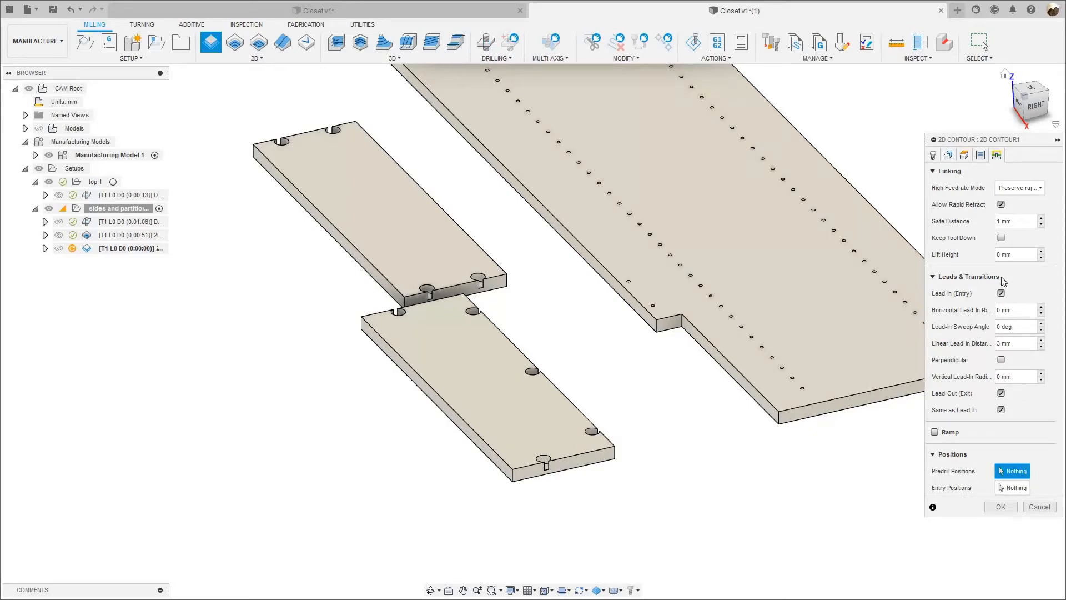
pyautogui.rightClick(1005, 343)
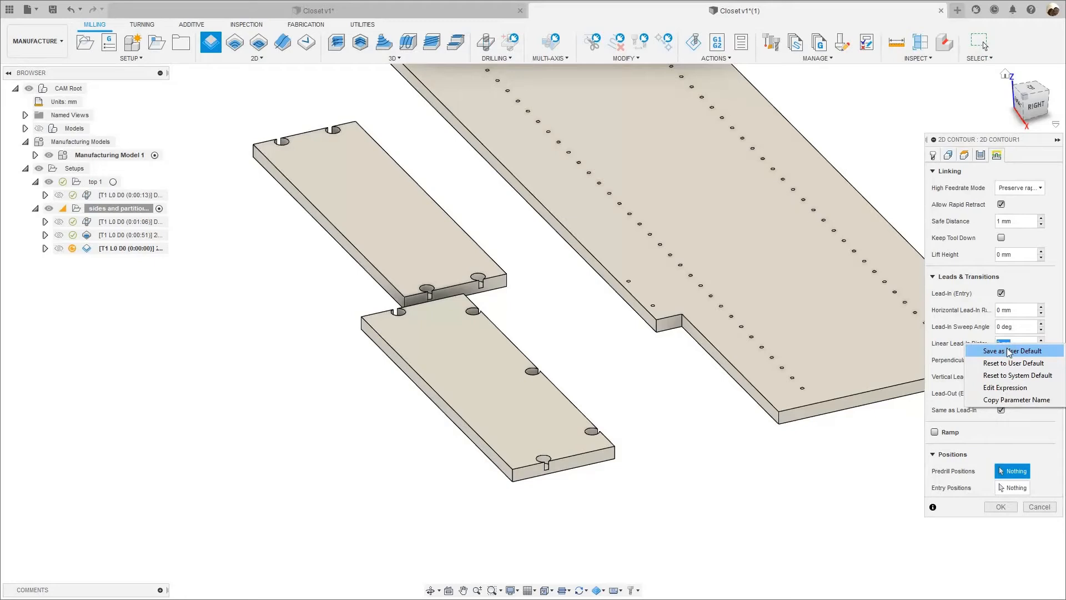
pyautogui.click(992, 444)
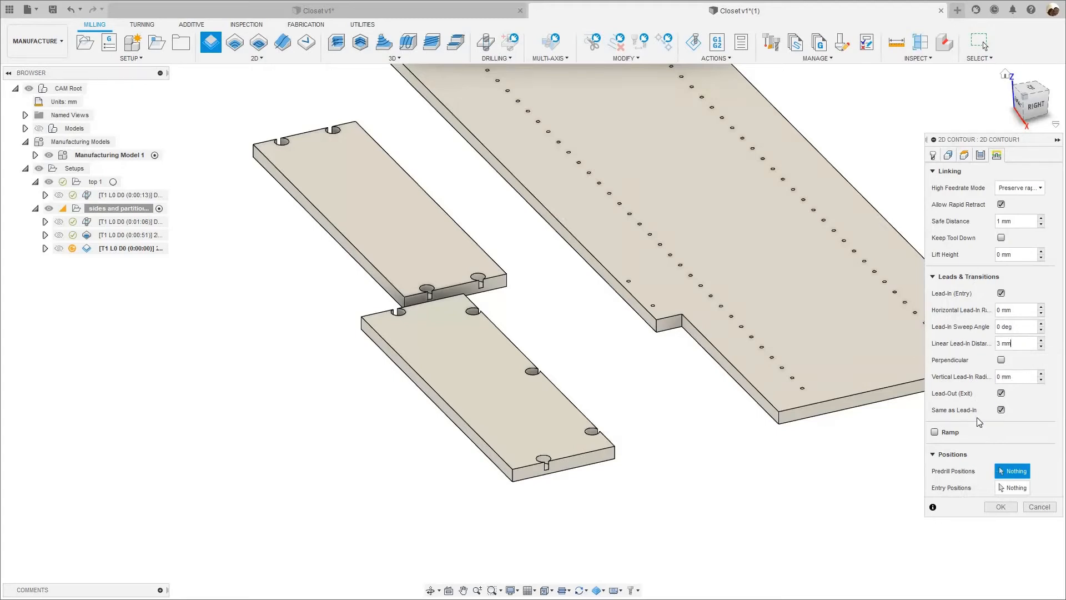
pyautogui.scroll(-2, 641, 424)
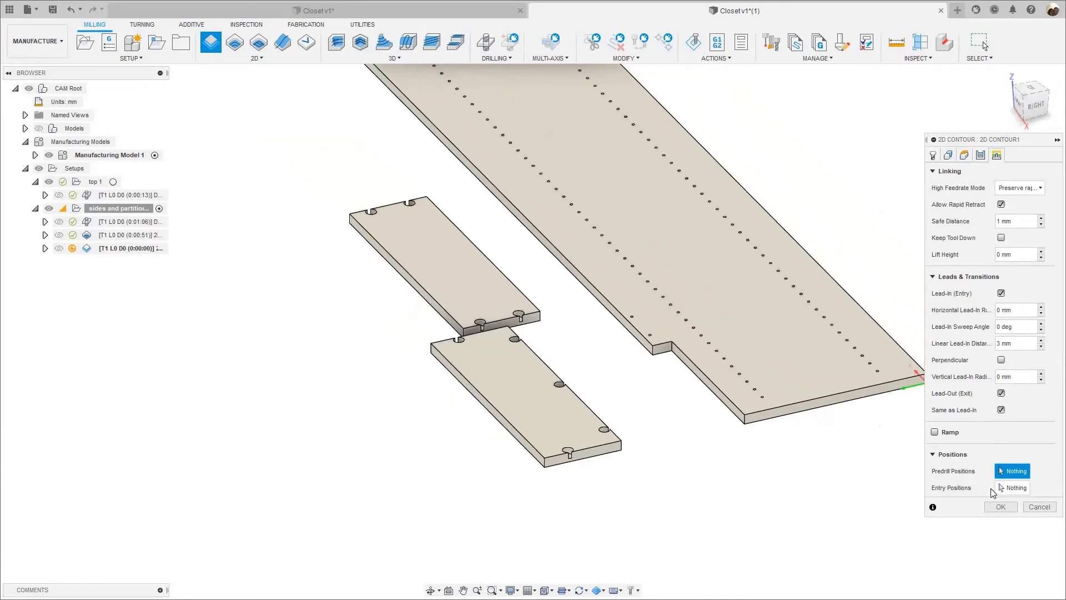
pyautogui.scroll(-1, 825, 455)
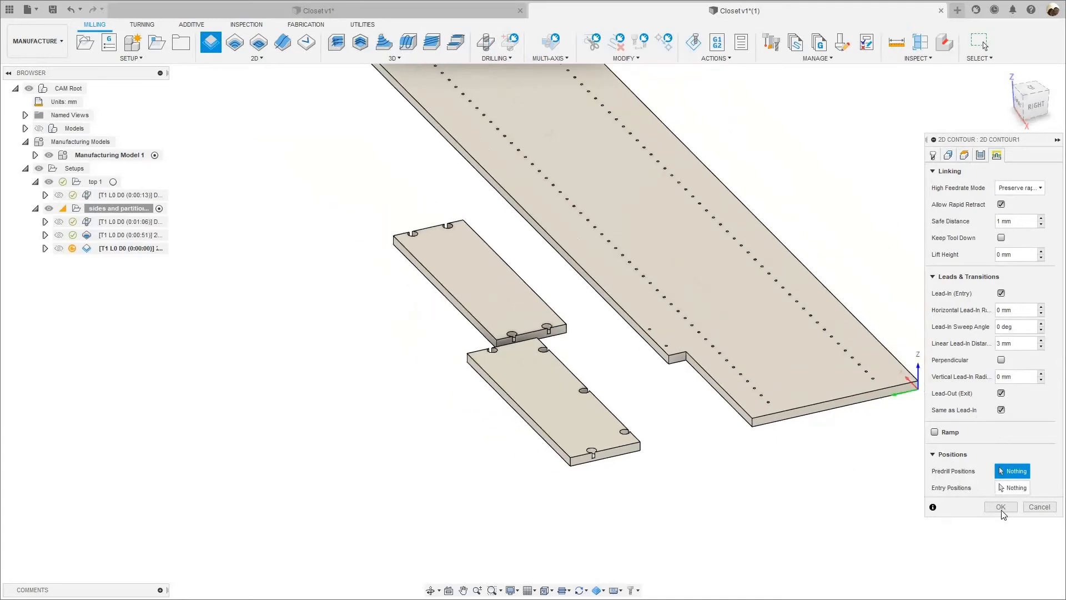
pyautogui.click(1001, 509)
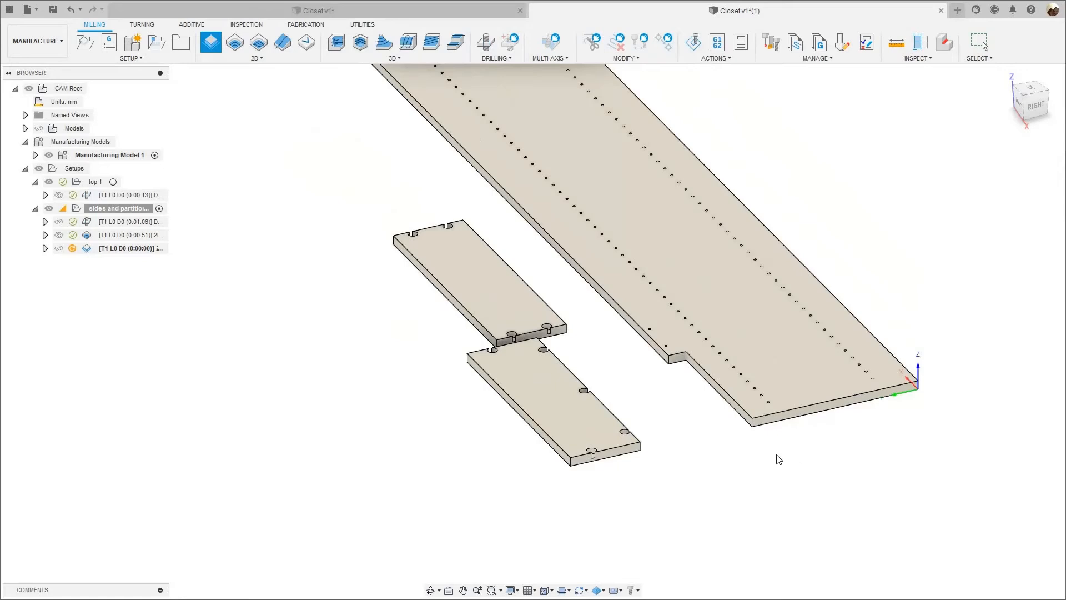
# Simulate the 2D contour toolpath around the long panel's notch, then close the simulation.
pyautogui.scroll(5, 750, 411)
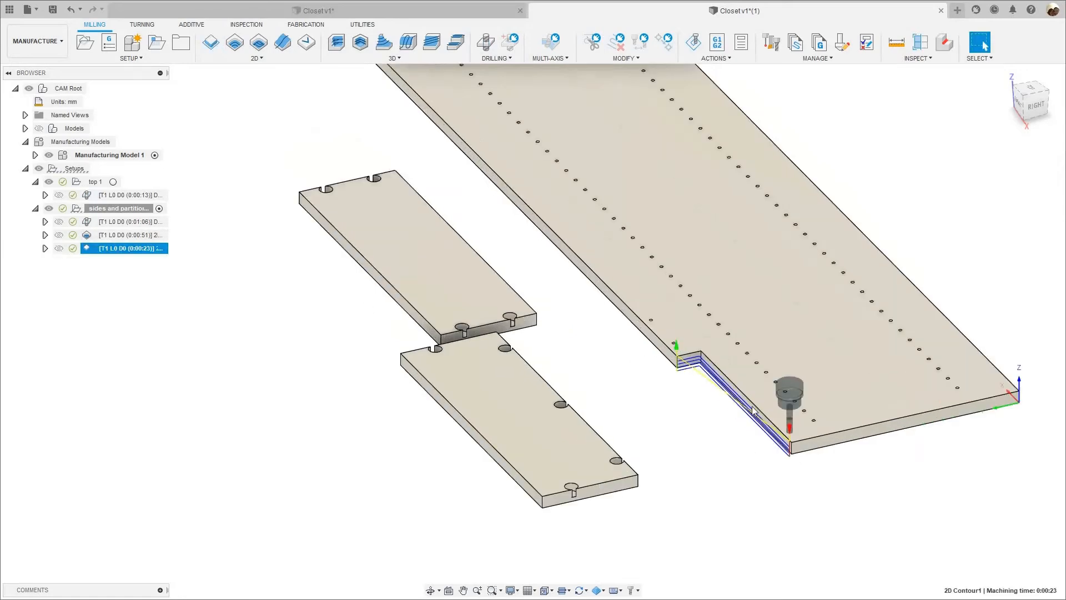
pyautogui.rightClick(139, 248)
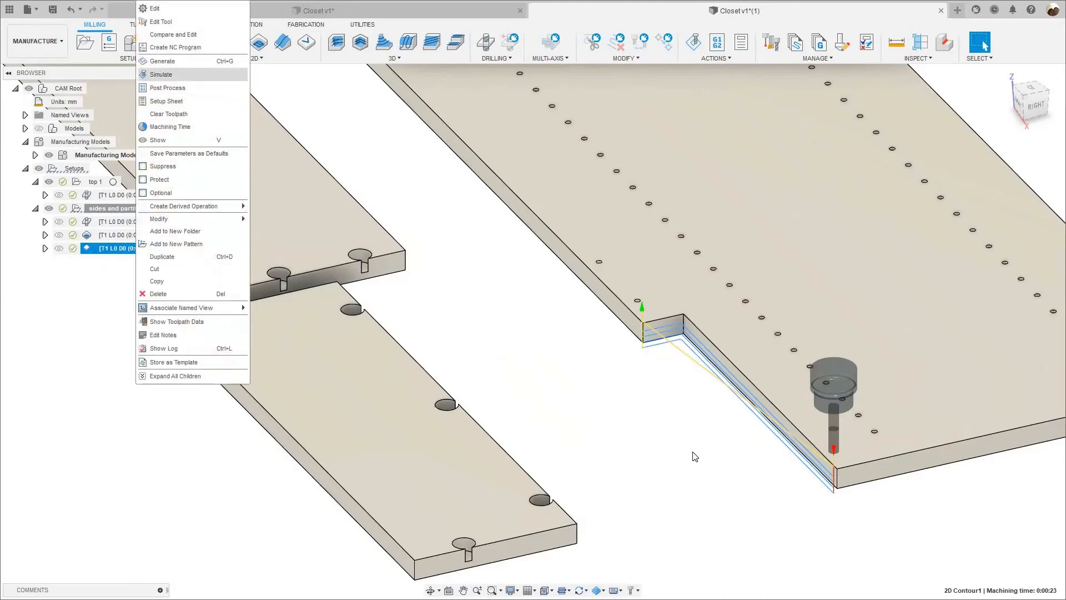
pyautogui.click(166, 76)
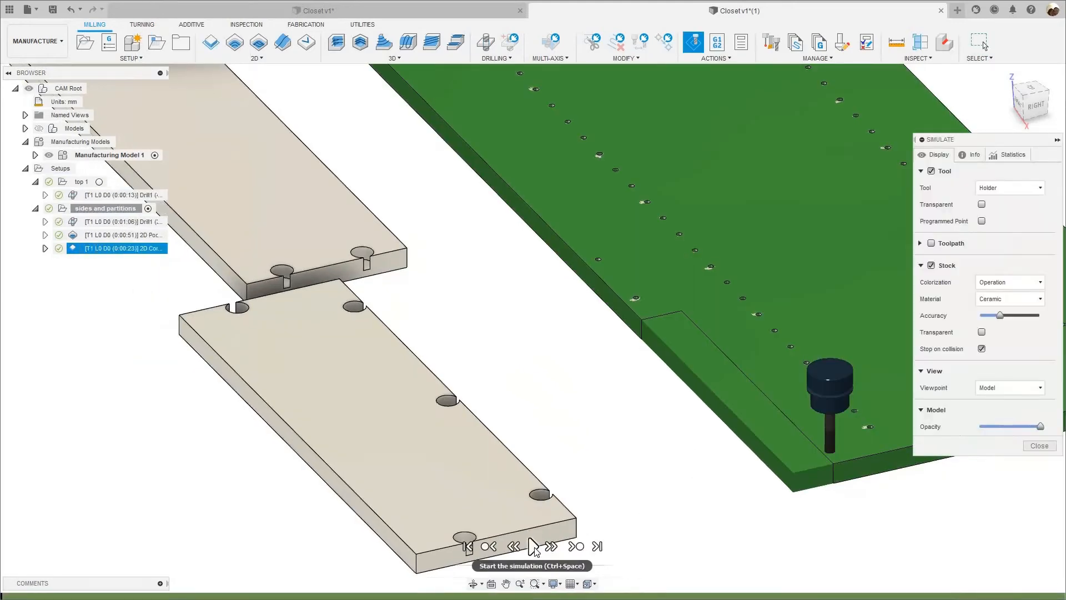
pyautogui.click(532, 546)
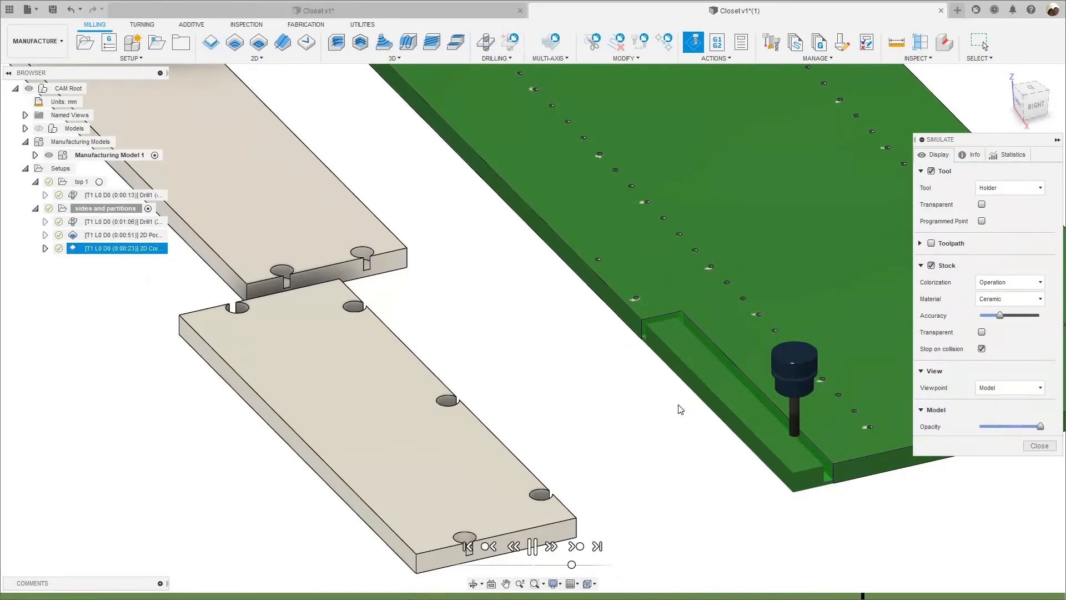
pyautogui.click(1036, 447)
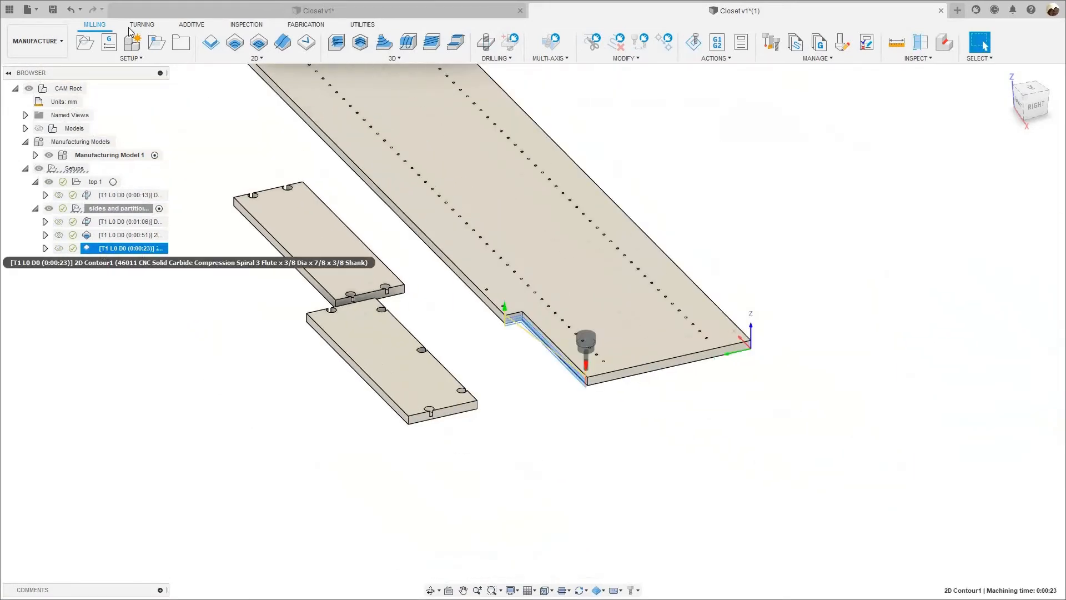
# Edit the notch contour operation to enable Both Ways in its passes and Keep Tool Down in its linking.
pyautogui.rightClick(102, 254)
pyautogui.click(1000, 165)
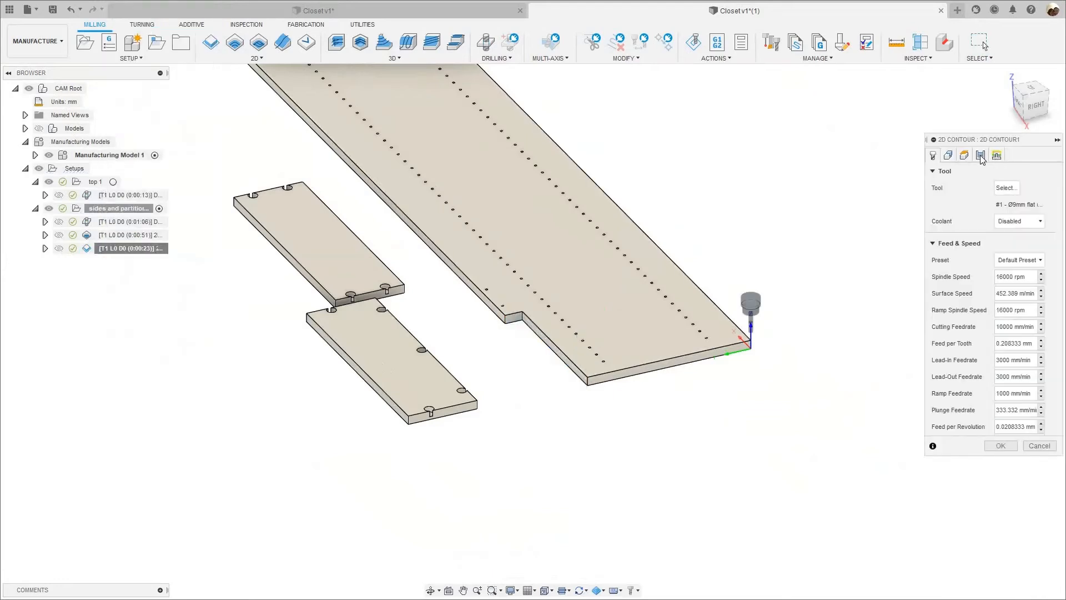
pyautogui.click(981, 155)
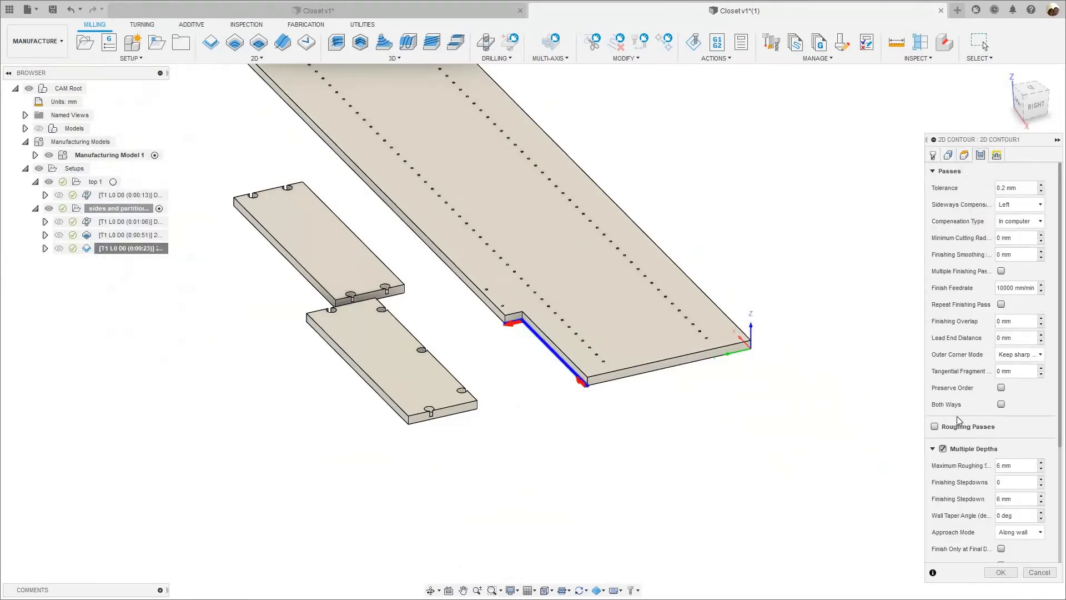
pyautogui.click(1002, 405)
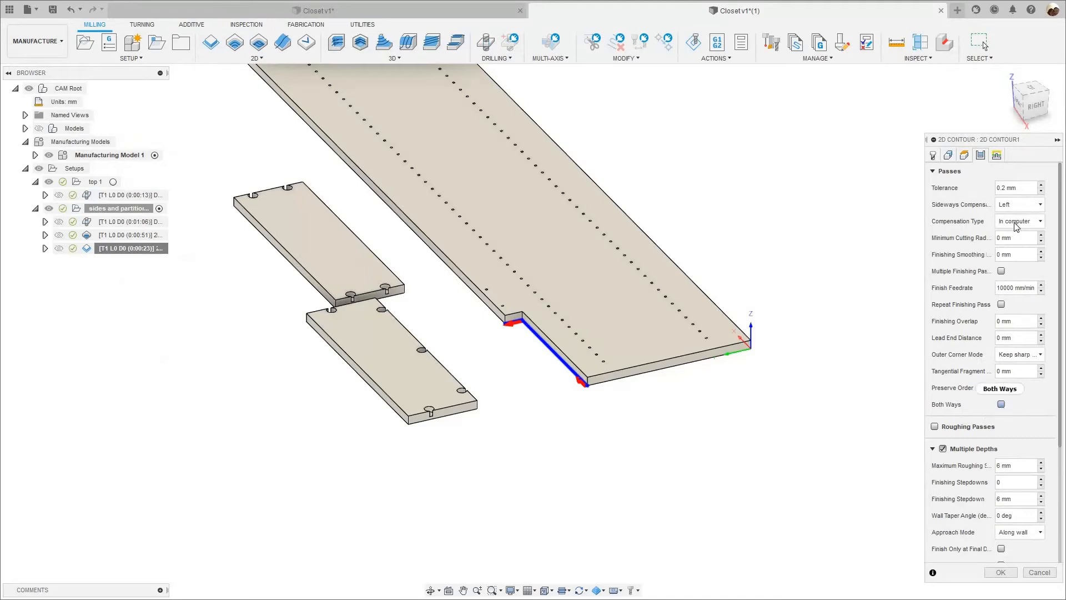
pyautogui.click(997, 155)
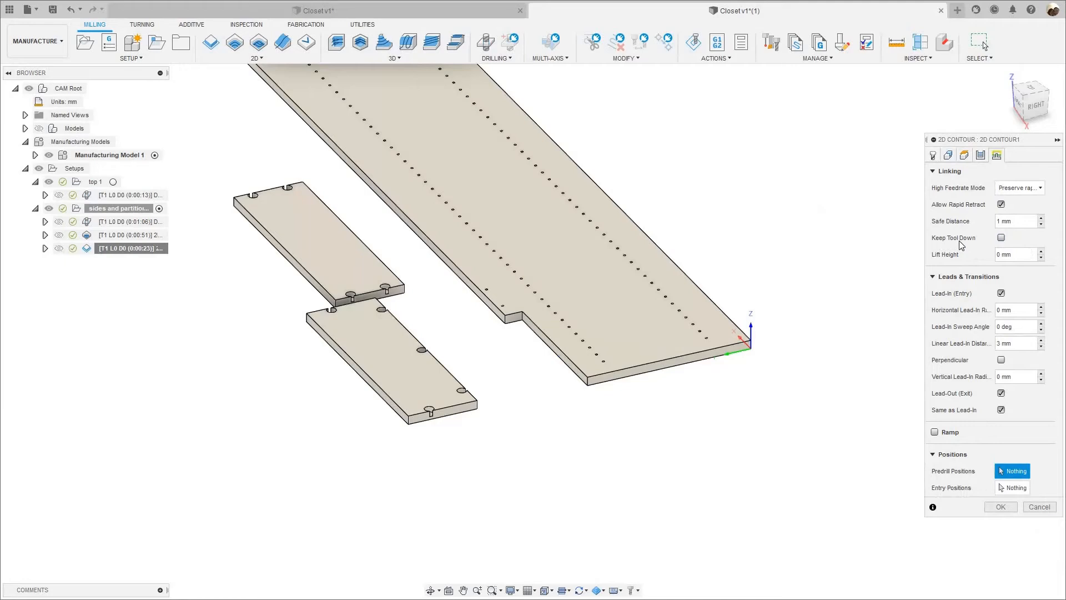
pyautogui.click(1001, 238)
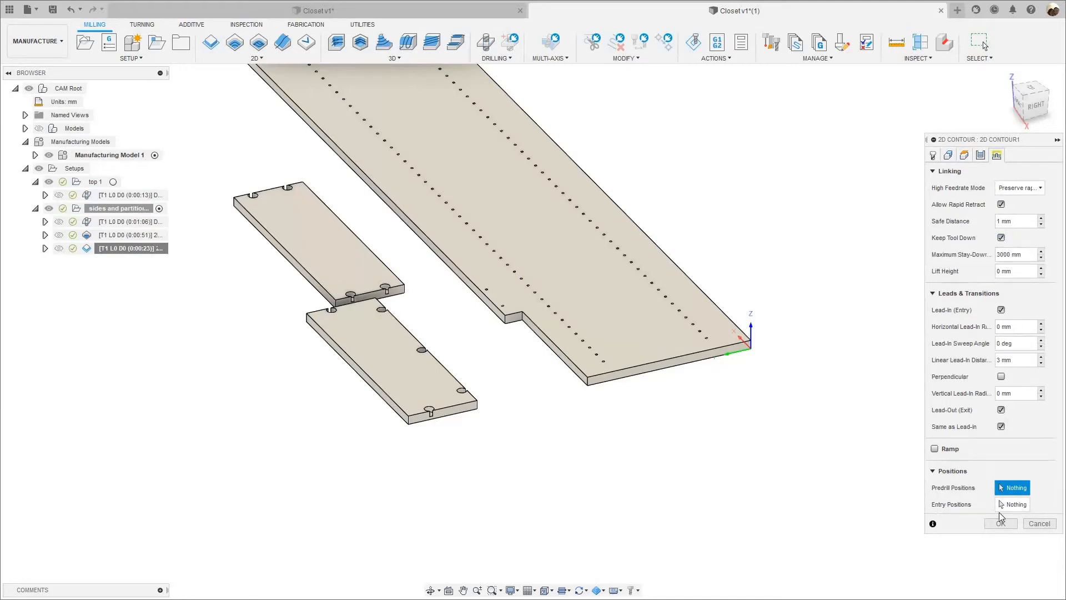
pyautogui.click(1001, 524)
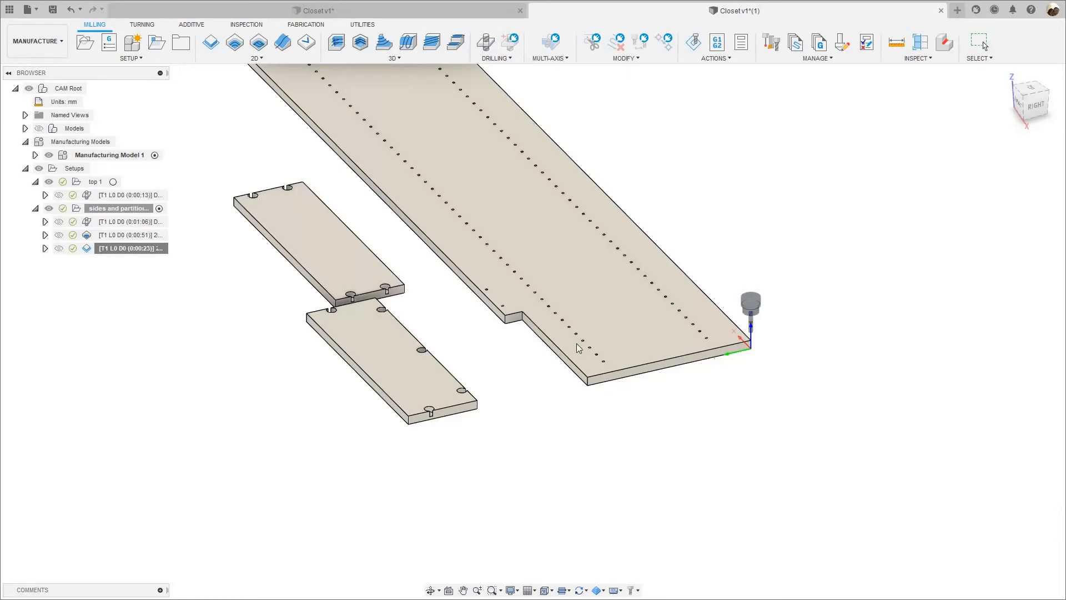
# Simulate the revised notch contour to inspect cutting in both directions with the tool kept down.
pyautogui.scroll(6, 590, 395)
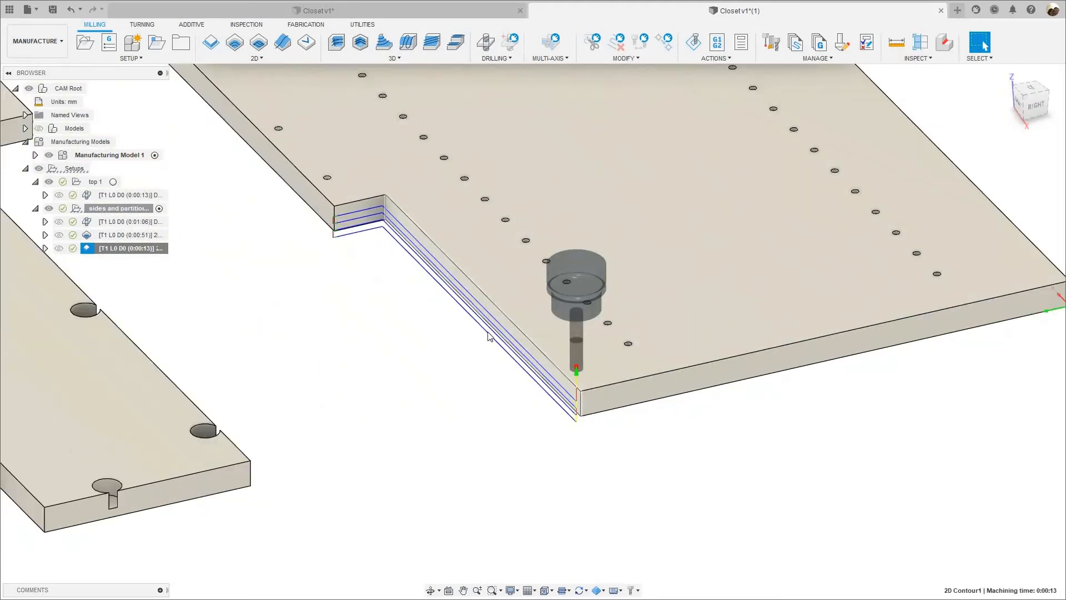
pyautogui.rightClick(138, 248)
pyautogui.click(183, 61)
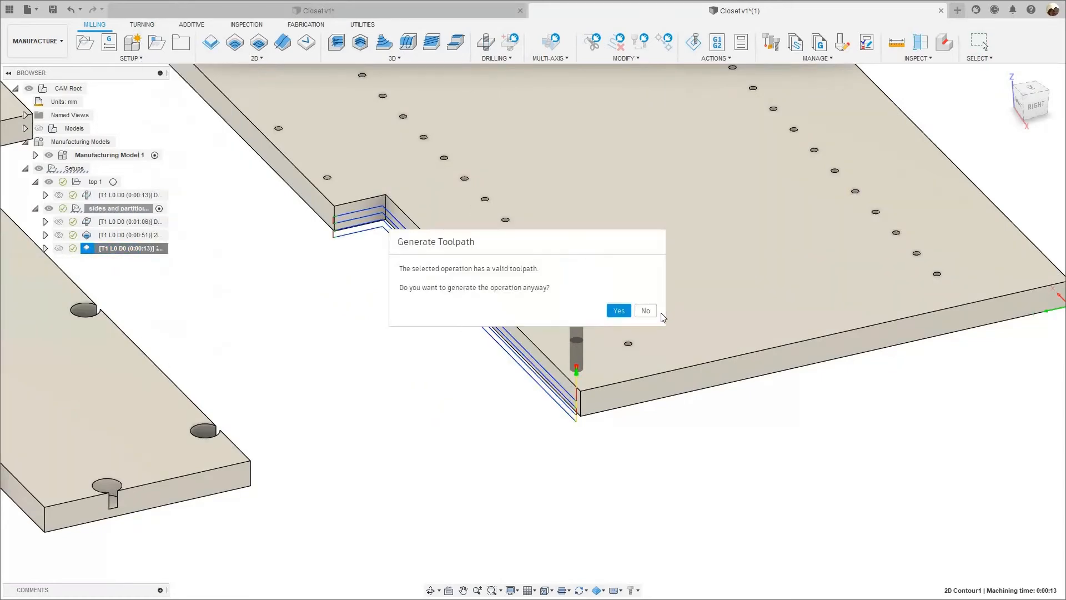
pyautogui.press('Escape')
pyautogui.rightClick(139, 252)
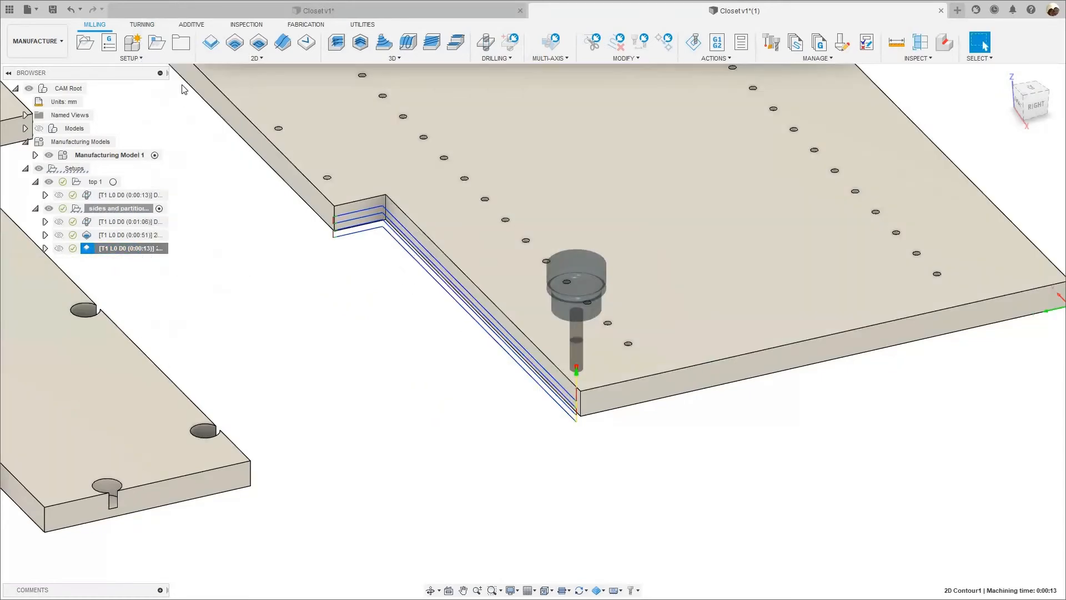
pyautogui.press('Return')
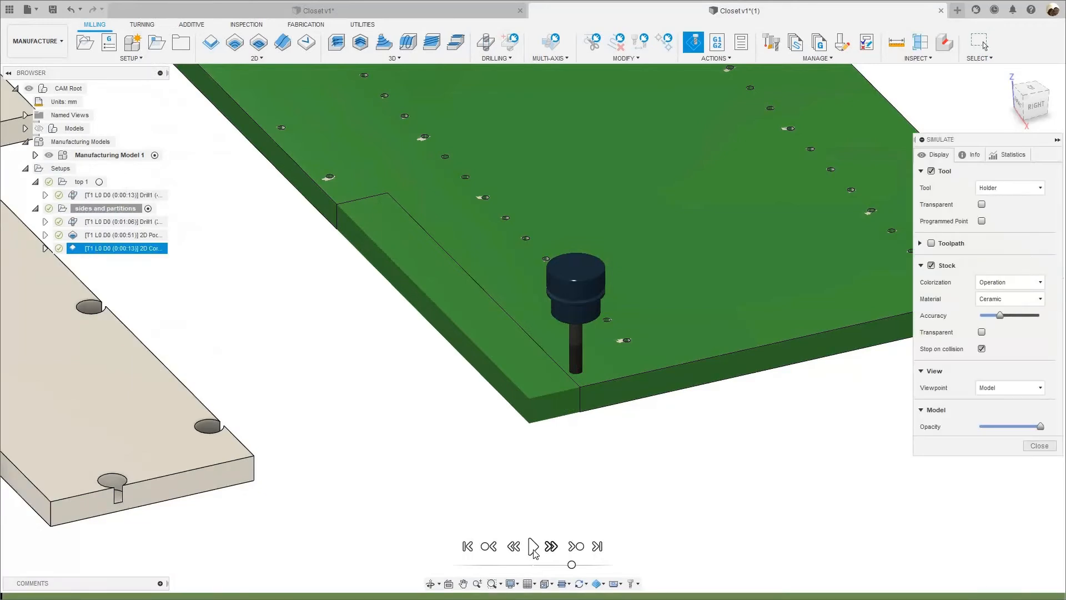
pyautogui.click(533, 550)
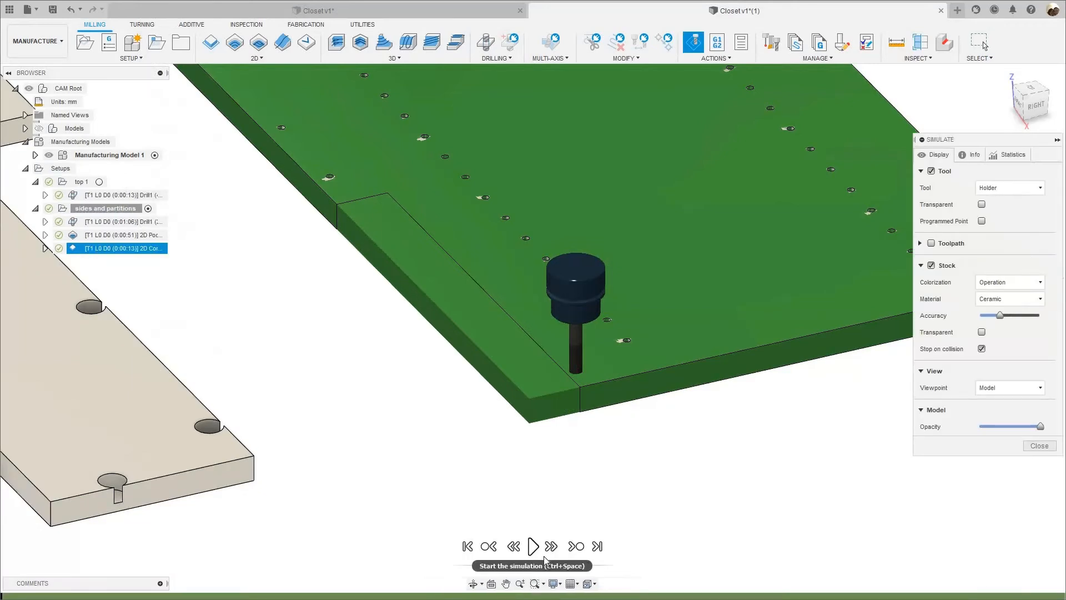
pyautogui.moveTo(562, 569); pyautogui.dragTo(568, 569)
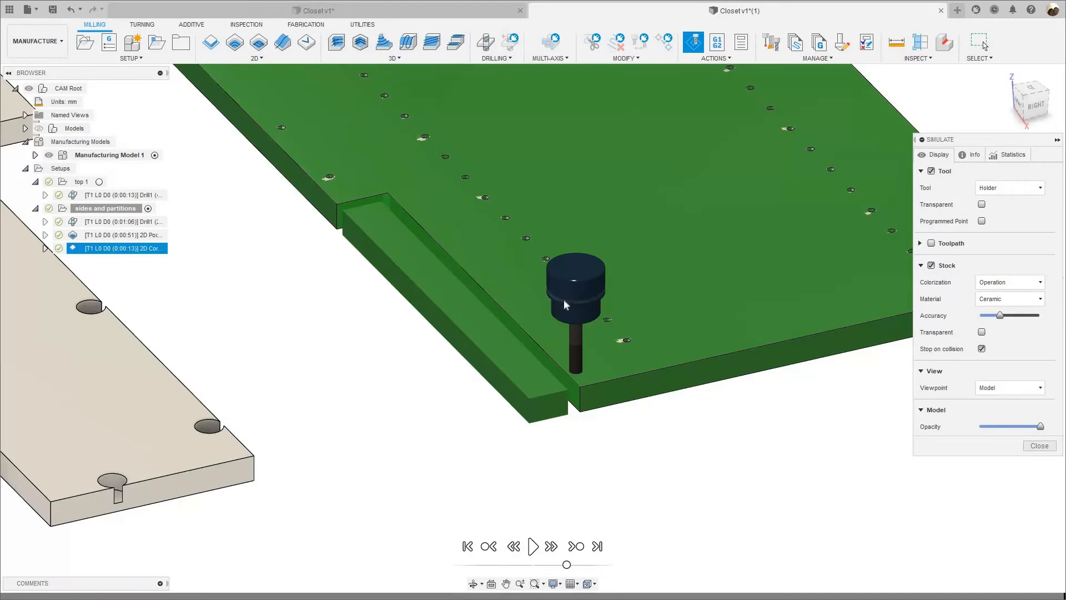
# Simulate all operations of the sides and partitions setup together, adjusting the playback speed and replaying the sequence.
pyautogui.scroll(-3, 452, 374)
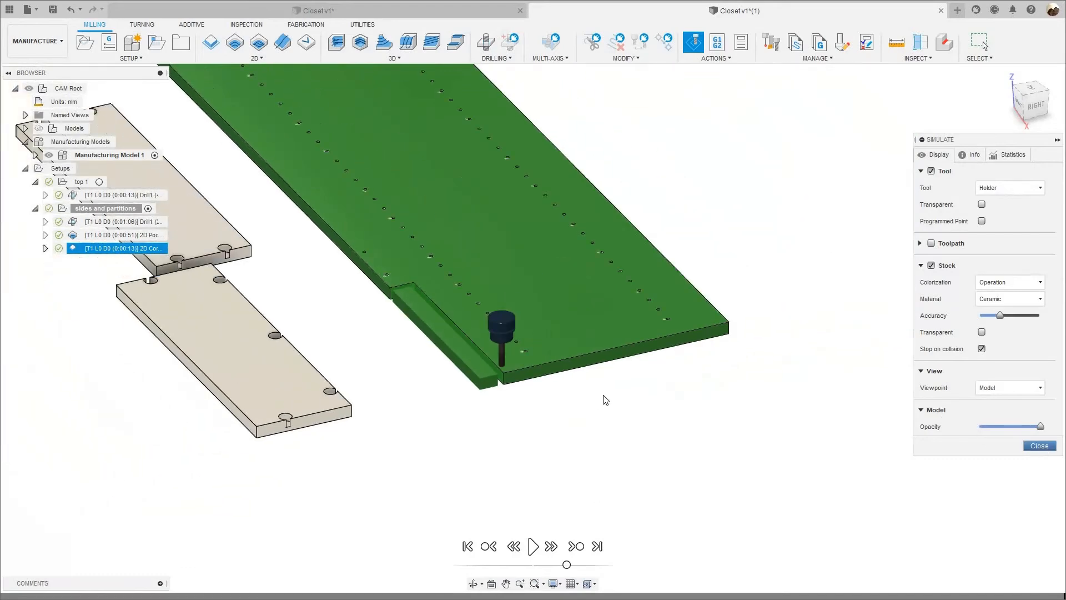
pyautogui.scroll(-5, 633, 457)
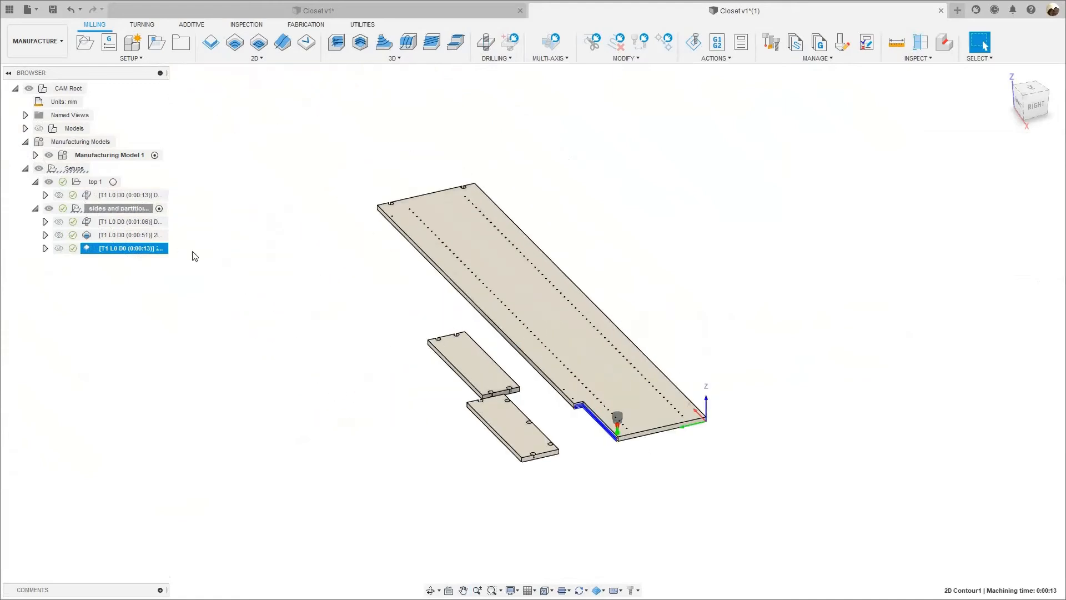
pyautogui.click(119, 208)
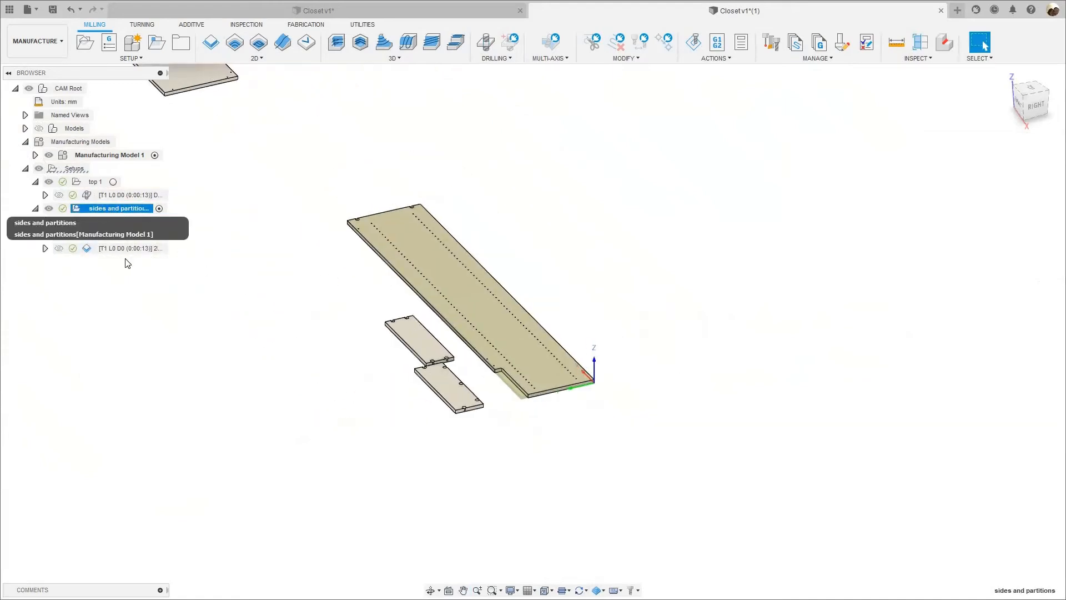
pyautogui.rightClick(114, 209)
pyautogui.click(153, 334)
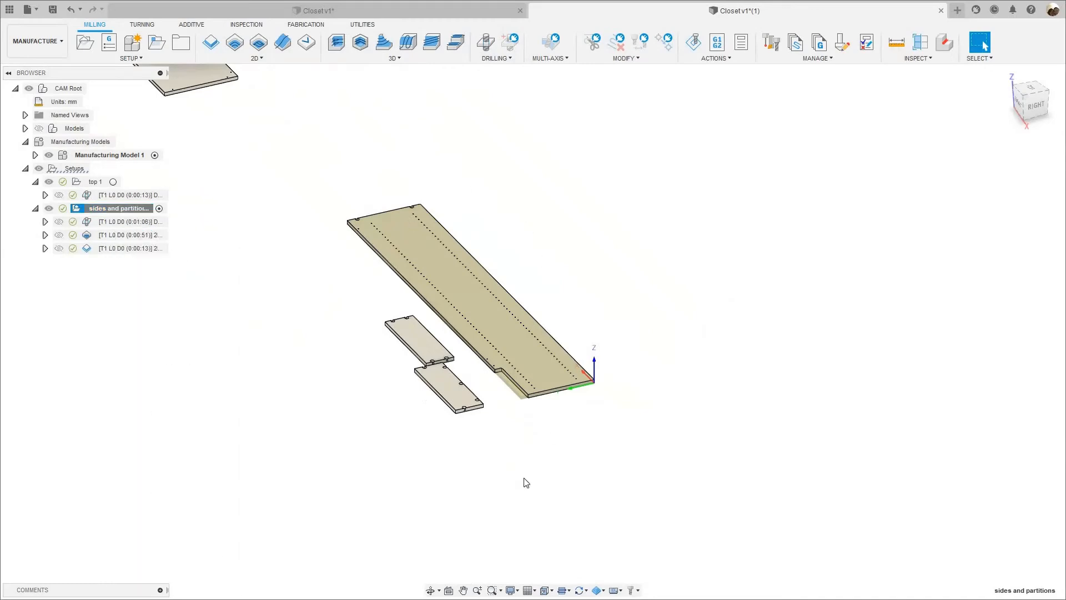
pyautogui.click(532, 546)
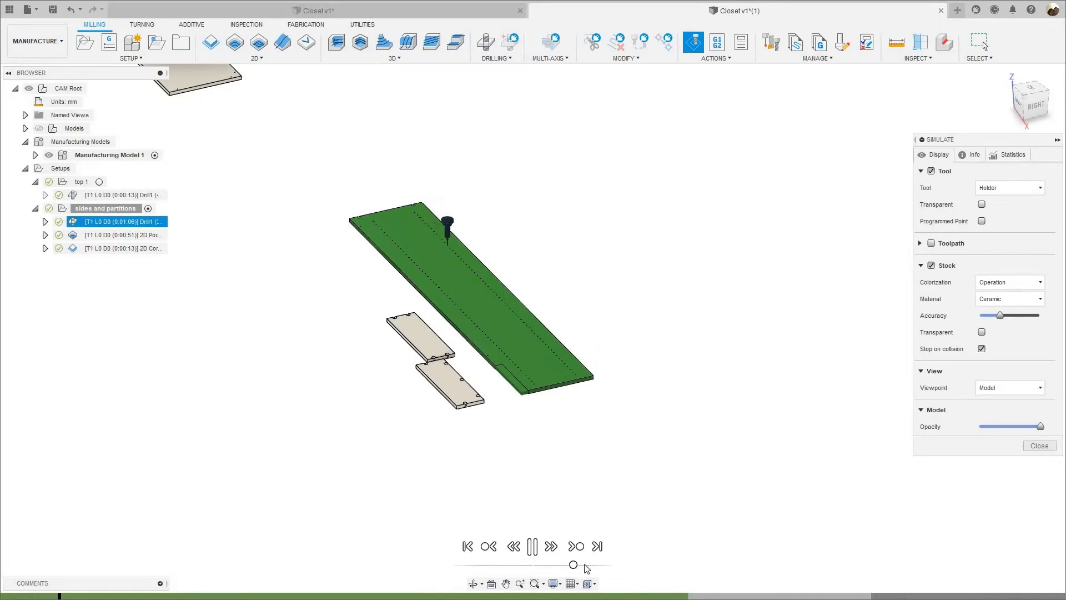
pyautogui.scroll(3, 534, 369)
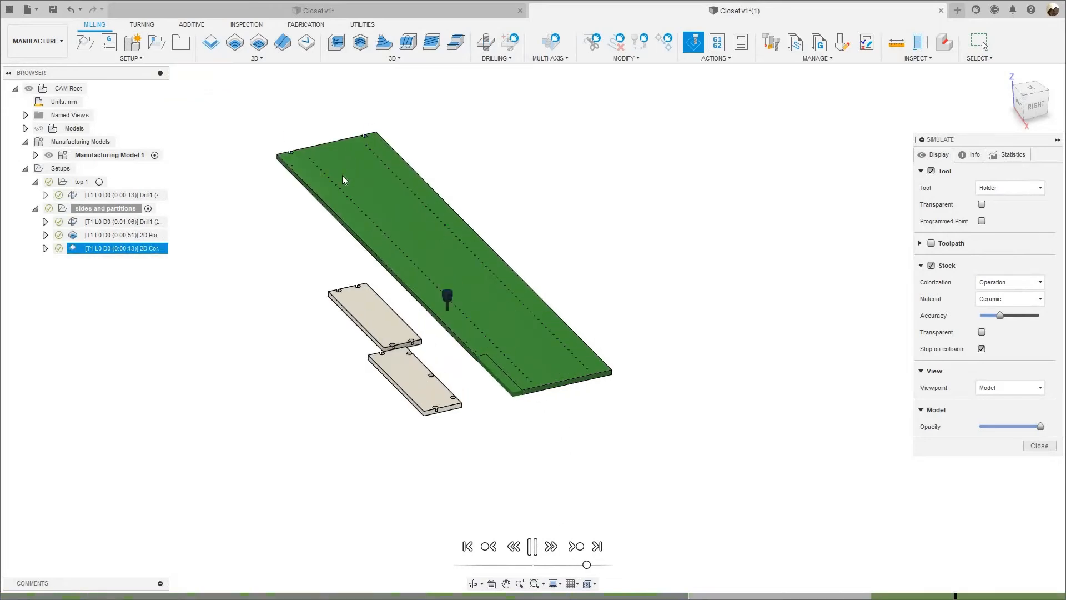
pyautogui.click(532, 546)
pyautogui.click(533, 547)
pyautogui.moveTo(586, 565); pyautogui.dragTo(578, 565)
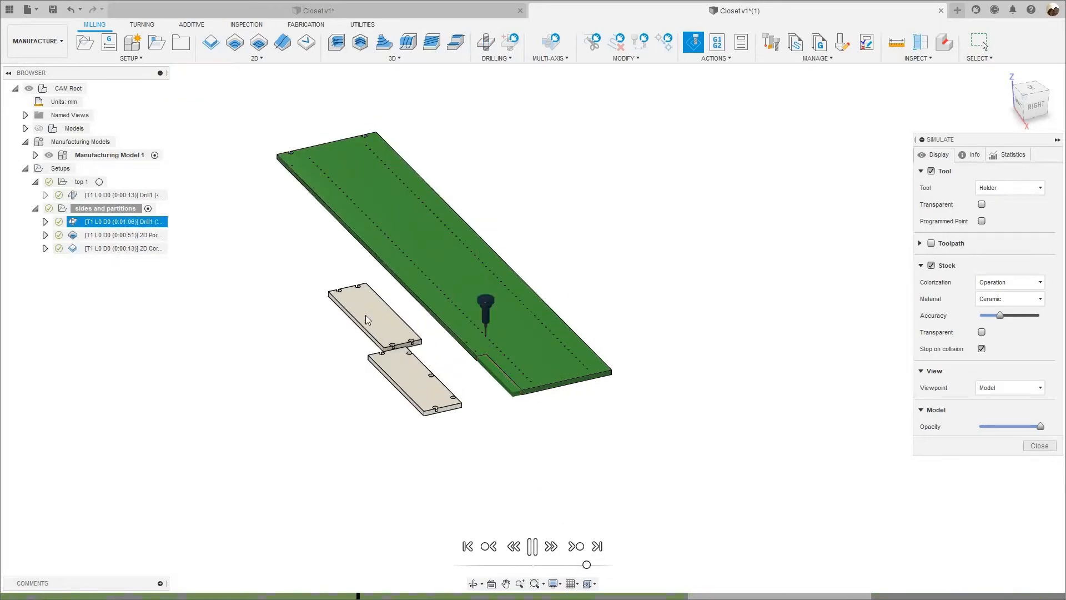
# Inspect the simulated drilling, end pockets and notch contour along the long panel, then close the simulation.
pyautogui.scroll(3, 266, 201)
pyautogui.moveTo(311, 218)
pyautogui.mouseDown(button='middle')
pyautogui.moveTo(346, 323)
pyautogui.moveTo(327, 208)
pyautogui.mouseUp(button='middle')
pyautogui.scroll(5, 327, 207)
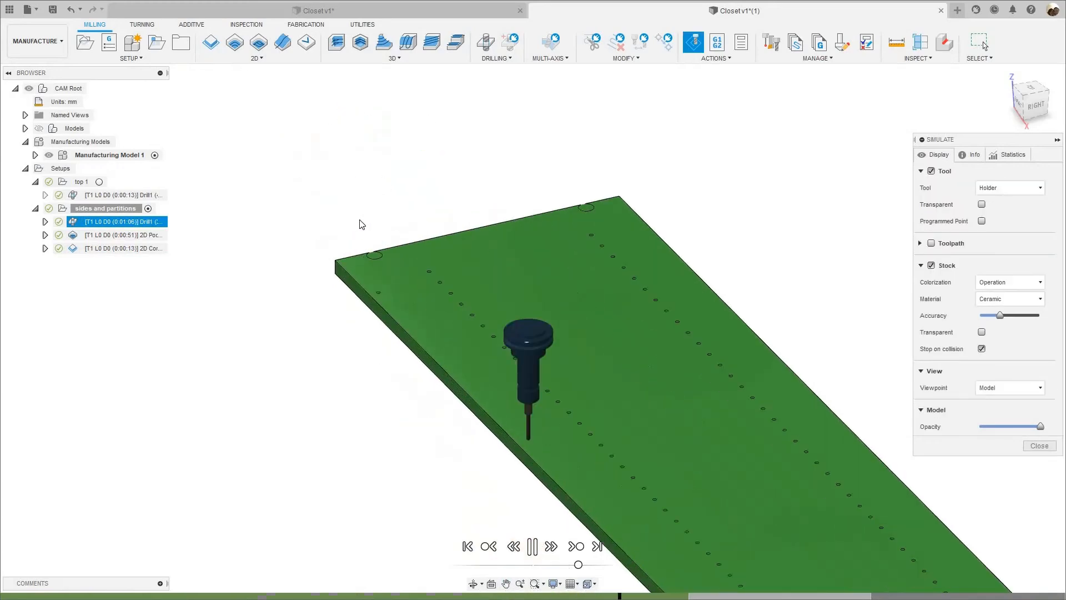
pyautogui.scroll(-5, 367, 216)
pyautogui.scroll(2, 476, 348)
pyautogui.scroll(4, 417, 333)
pyautogui.moveTo(400, 207); pyautogui.dragTo(339, 343, button='middle')
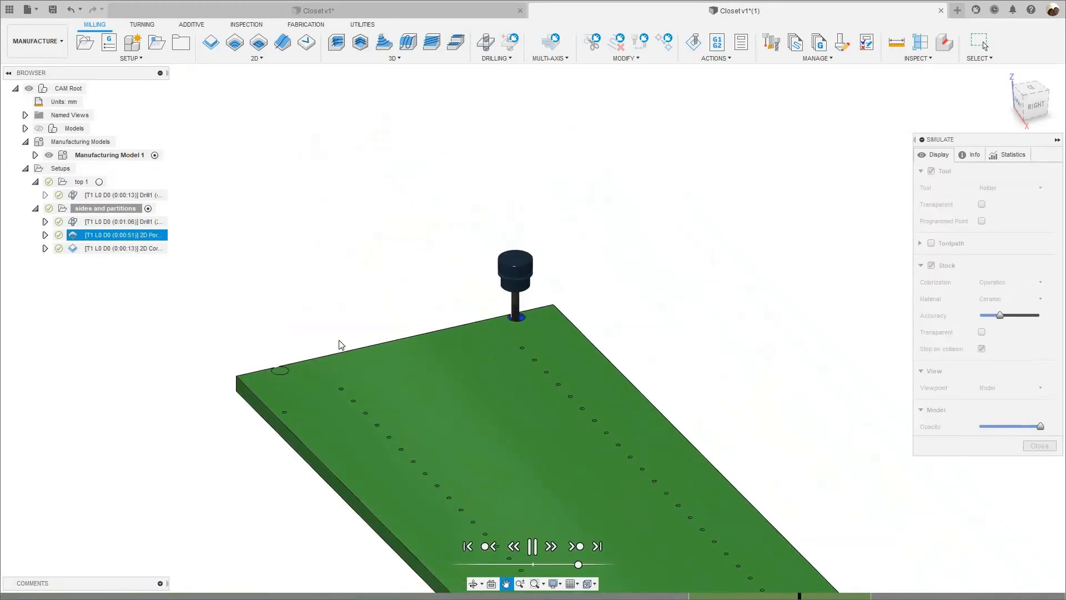
pyautogui.scroll(-3, 319, 329)
pyautogui.scroll(-4, 417, 288)
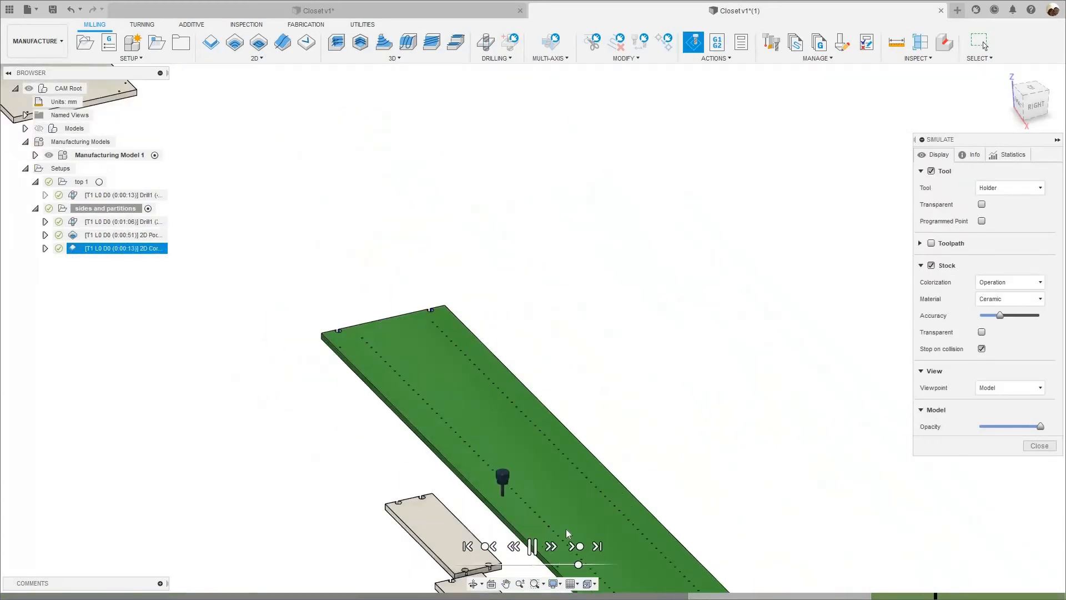
pyautogui.moveTo(567, 530); pyautogui.dragTo(548, 473, button='middle')
pyautogui.scroll(4, 548, 476)
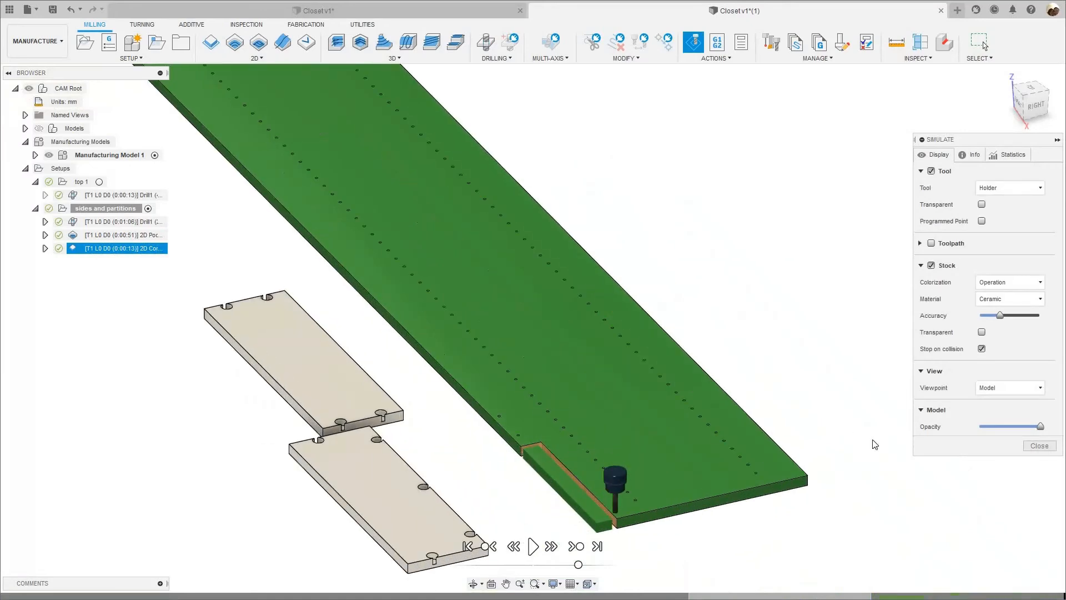
pyautogui.click(1040, 445)
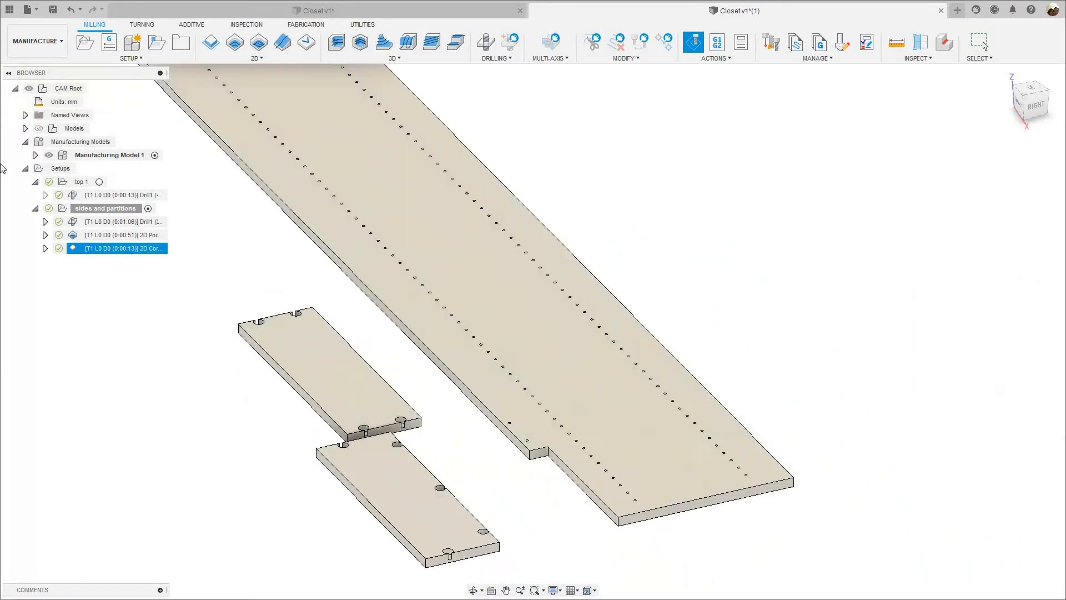
# Duplicate the sides and partitions setup and rename the copy bottom support.
pyautogui.scroll(-3, 222, 279)
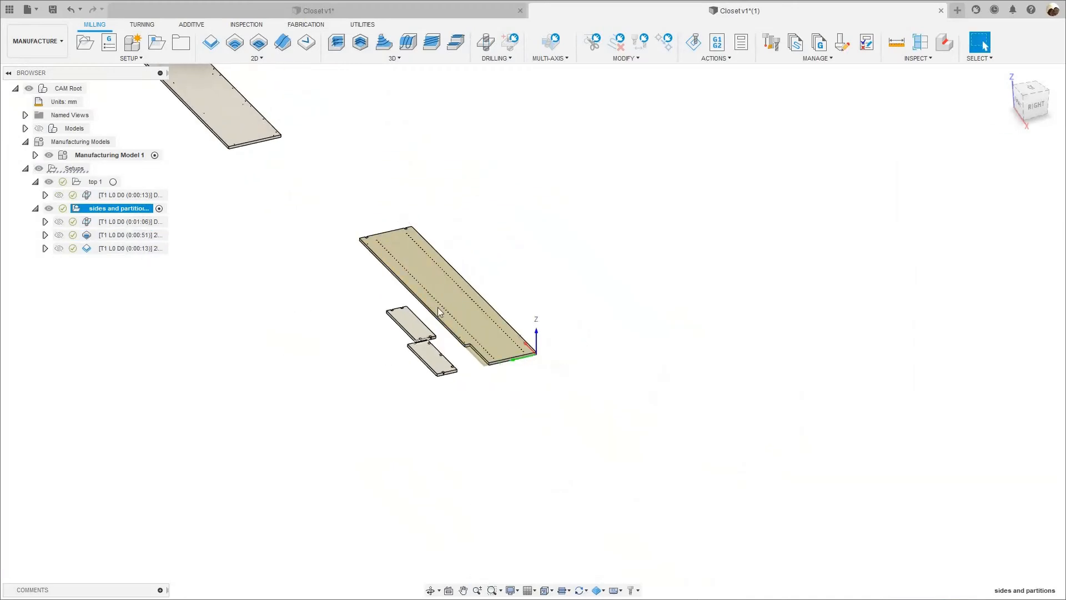
pyautogui.scroll(3, 405, 347)
pyautogui.scroll(2, 329, 344)
pyautogui.scroll(2, 264, 278)
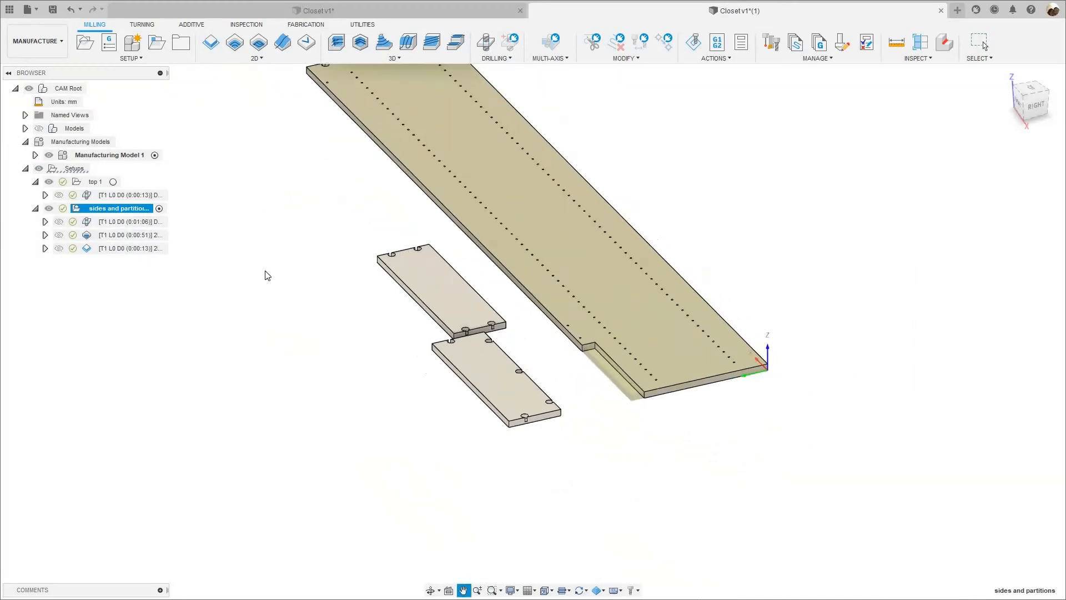
pyautogui.scroll(-1, 261, 314)
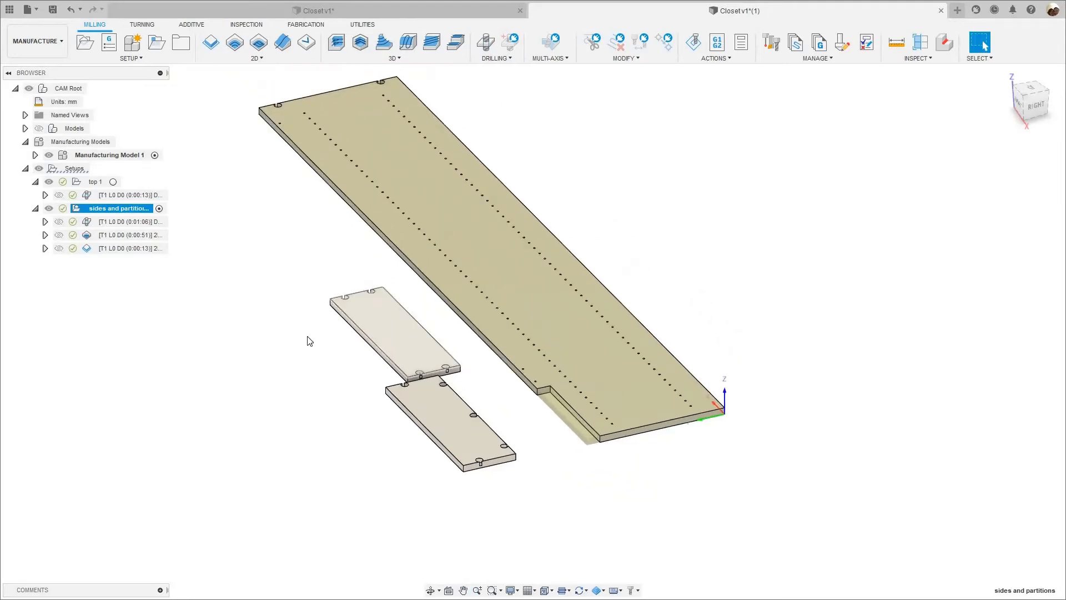
pyautogui.scroll(2, 308, 339)
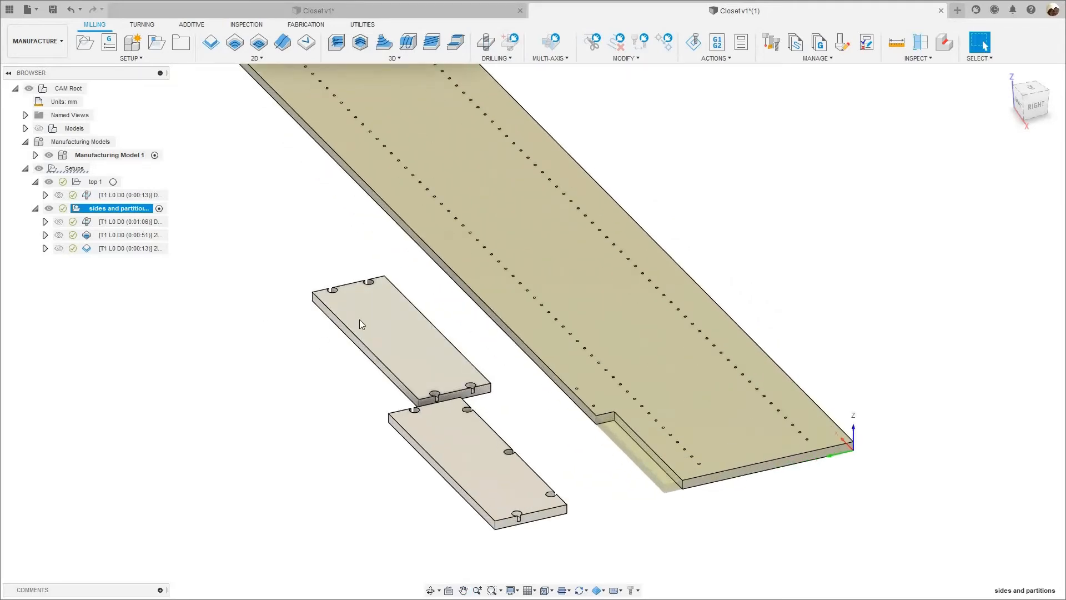
pyautogui.rightClick(110, 212)
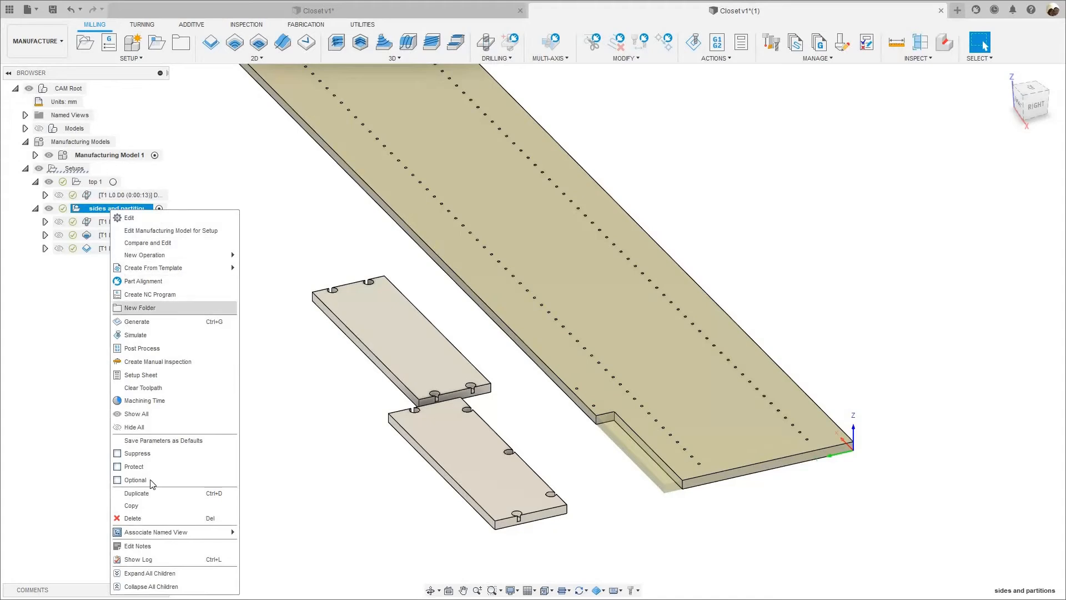
pyautogui.click(136, 494)
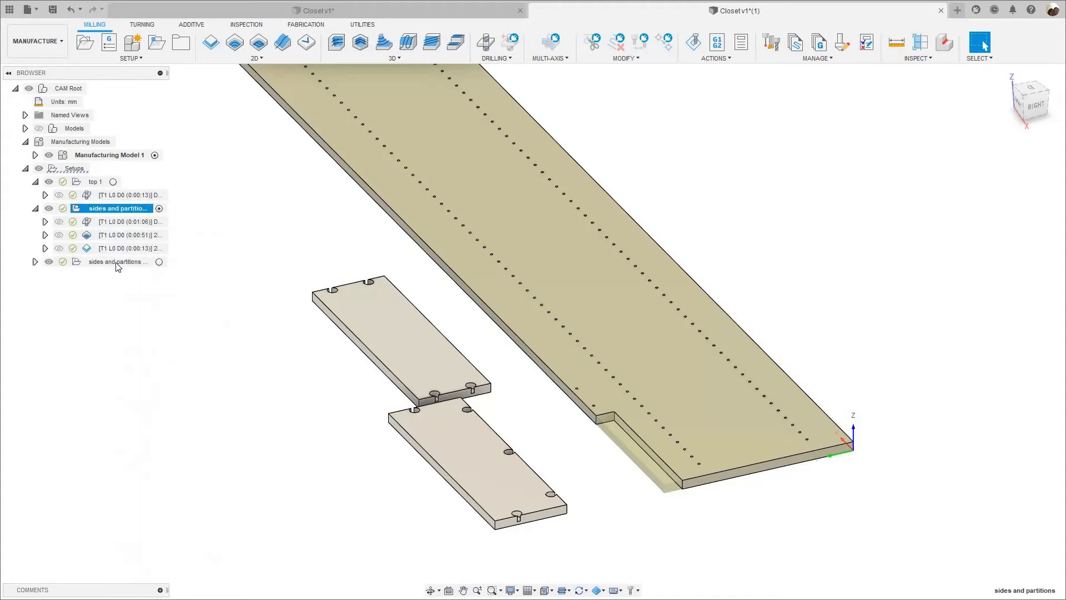
pyautogui.click(117, 264)
pyautogui.click(123, 265)
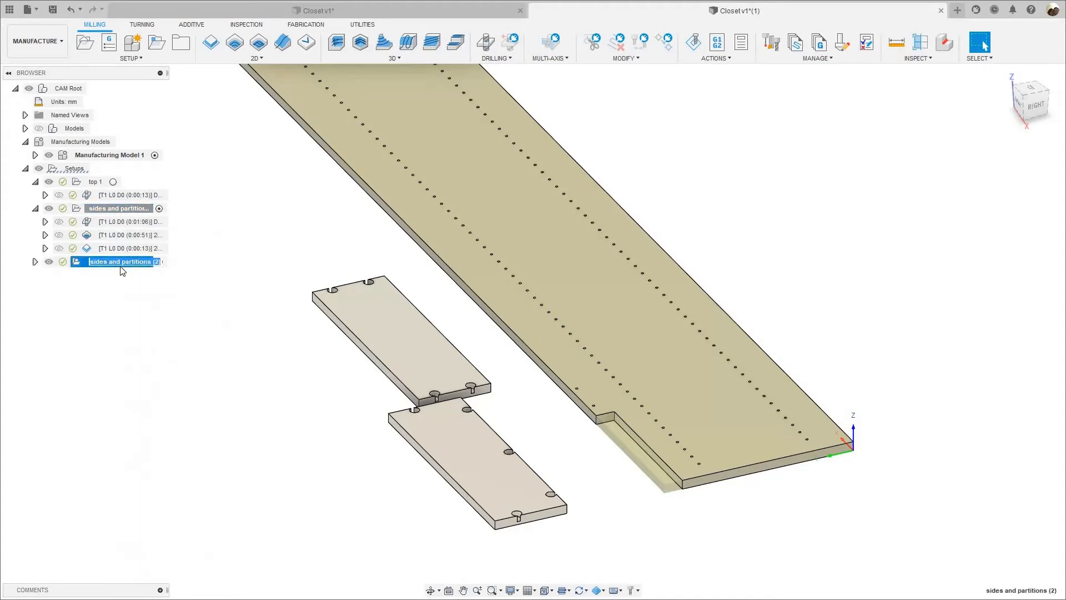
pyautogui.write('bottom su')
pyautogui.press('Return')
# Edit the bottom support setup to use the small panel with two pockets at each end as its model, and check its stock.
pyautogui.rightClick(121, 263)
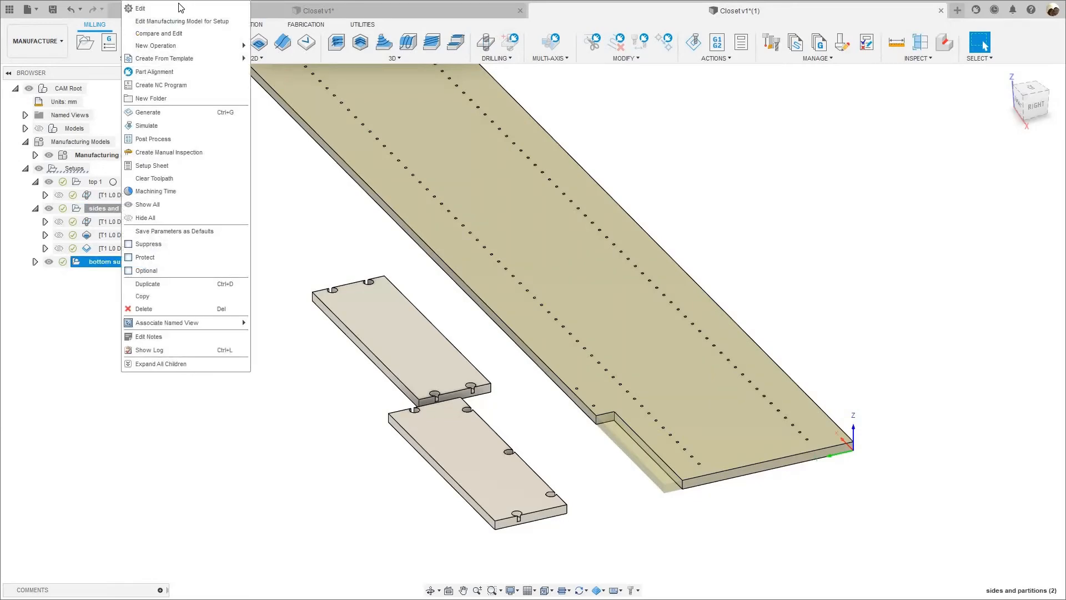
pyautogui.click(179, 3)
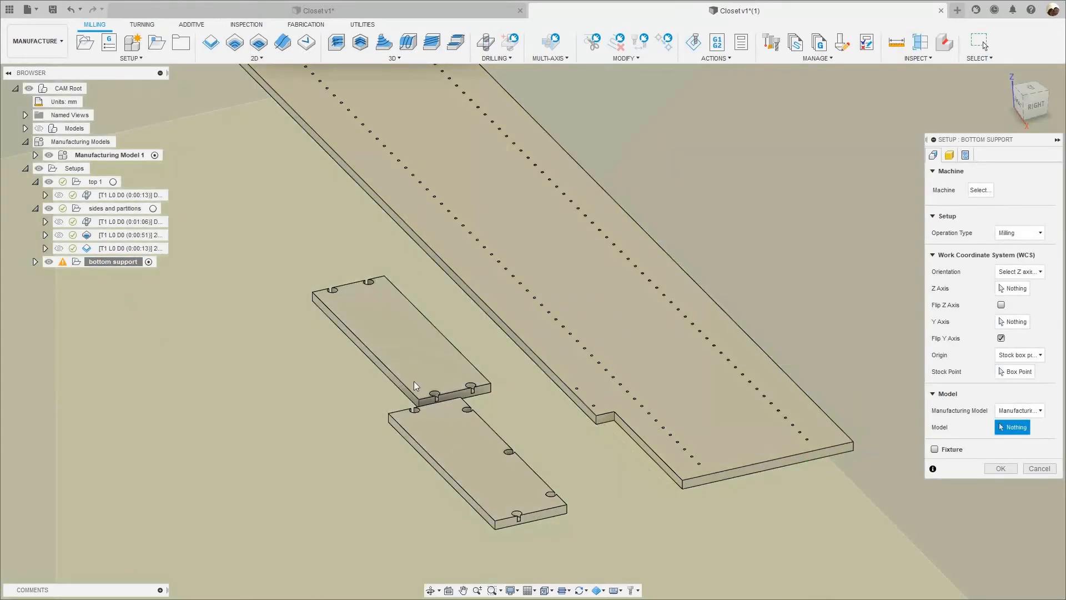
pyautogui.click(414, 381)
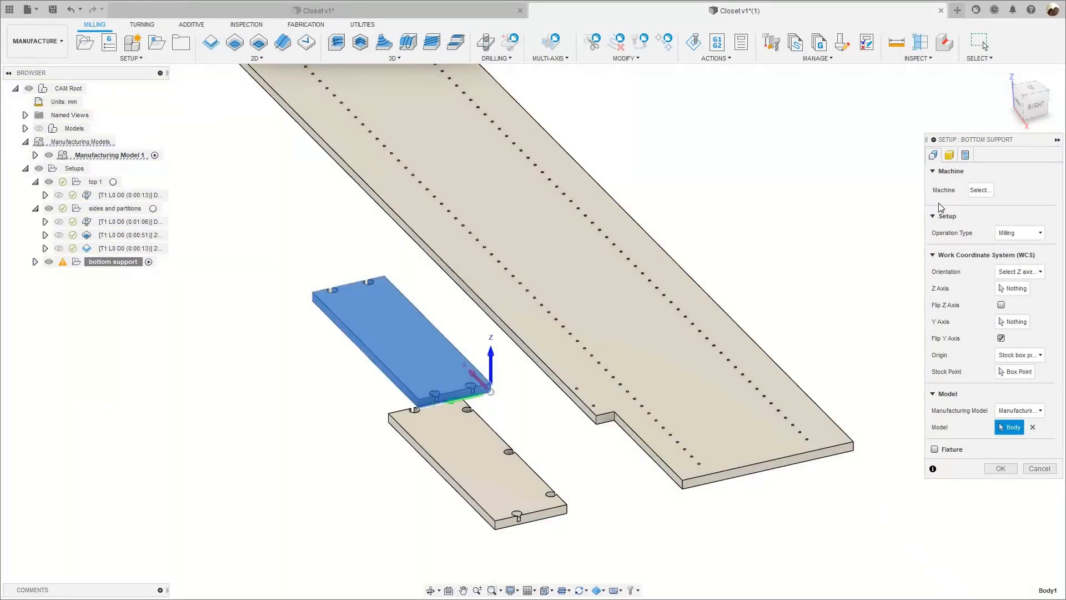
pyautogui.click(950, 155)
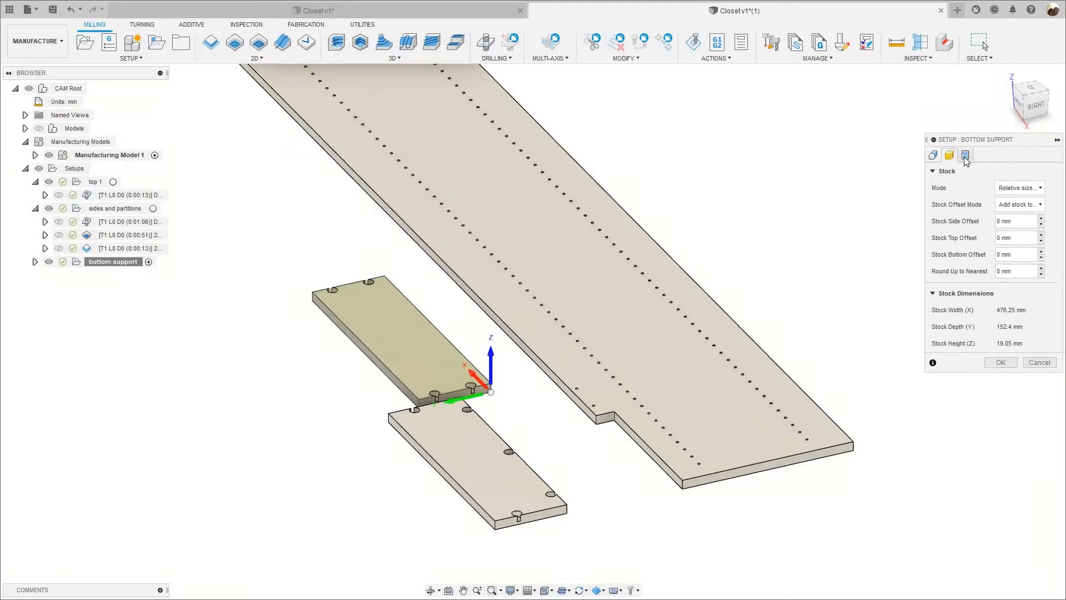
# Set the program name to bottom_support, trim the 5mm through-hole text so the comment names the compression bit, and accept the setup.
pyautogui.click(966, 157)
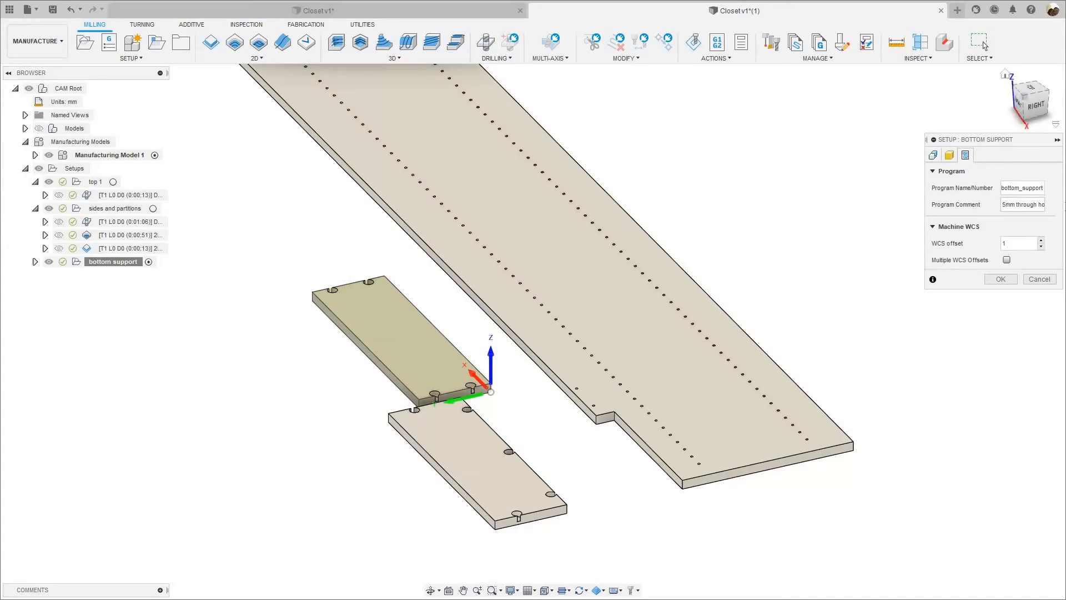
pyautogui.press('BackSpace')
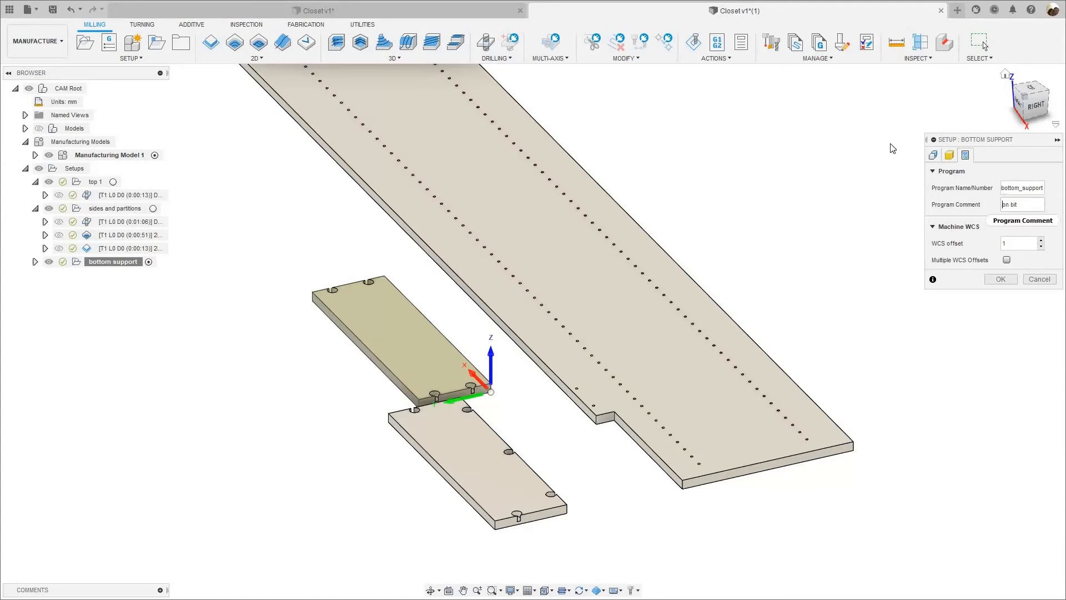
pyautogui.hotkey('shift', 'End')
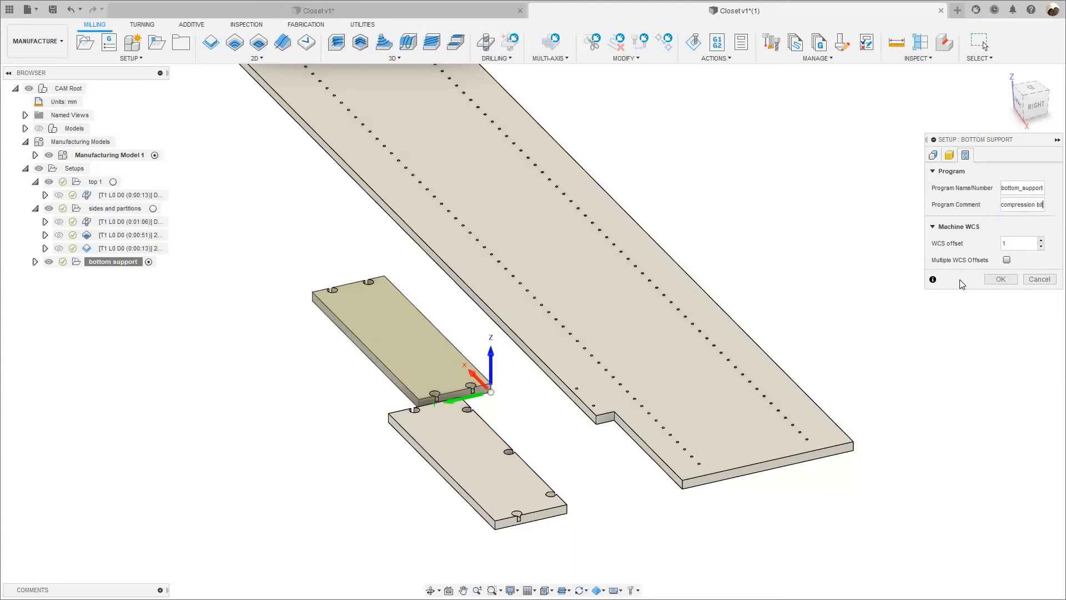
pyautogui.click(966, 158)
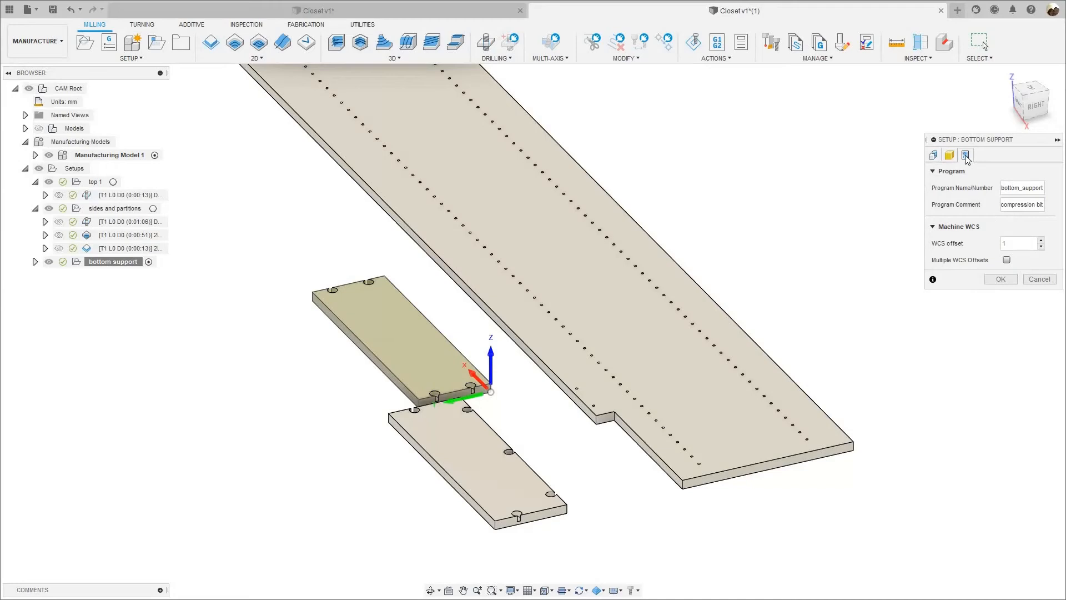
pyautogui.click(936, 156)
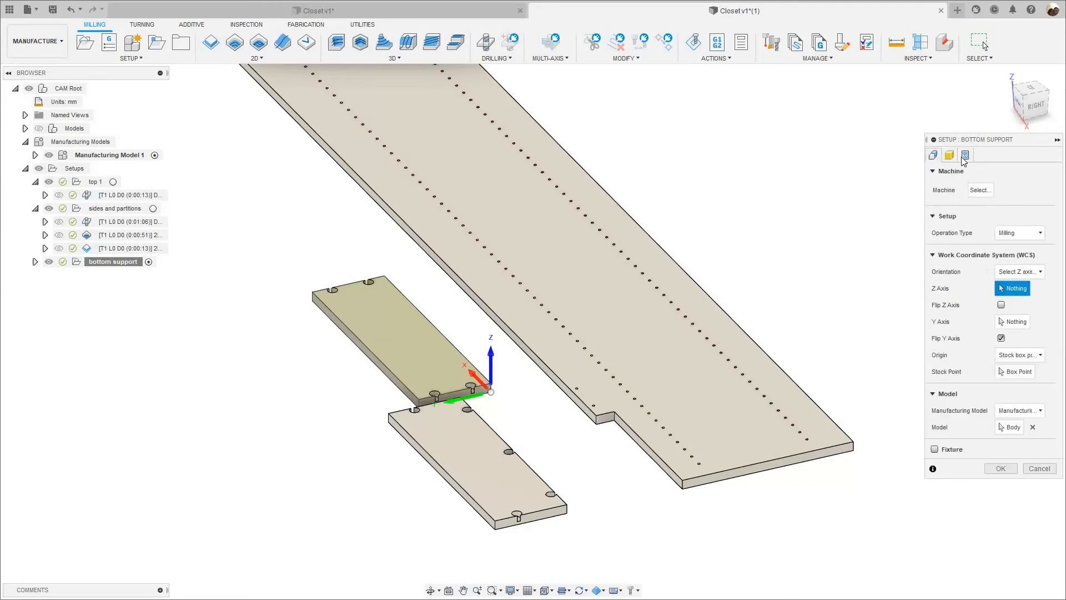
pyautogui.click(949, 156)
pyautogui.click(965, 157)
pyautogui.click(999, 280)
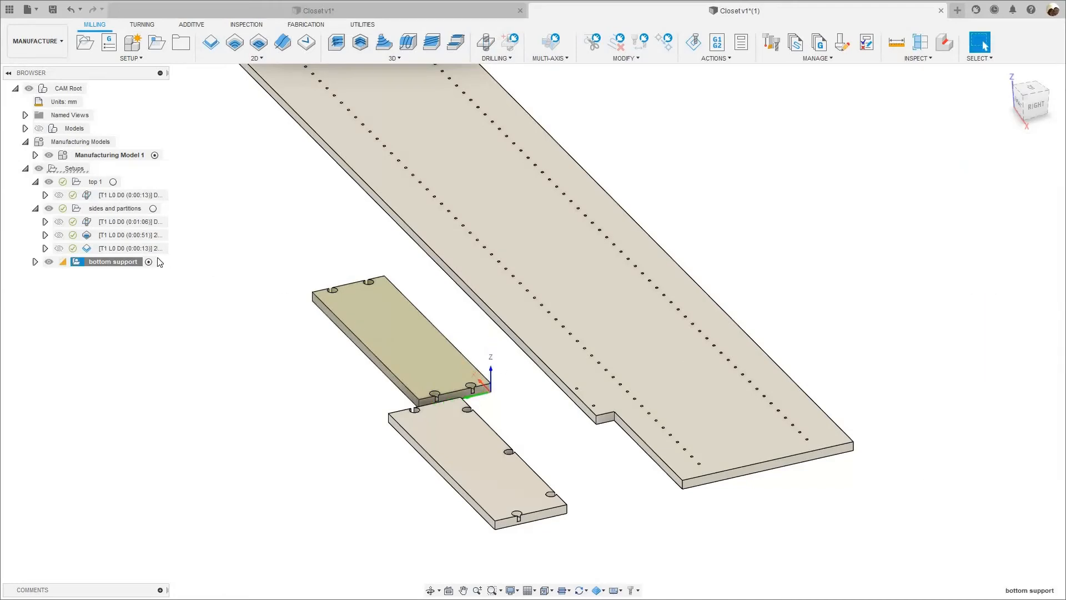
# Delete the drilling and 2D contour operations from the bottom support setup, keeping only the 2D pocket operation.
pyautogui.click(34, 263)
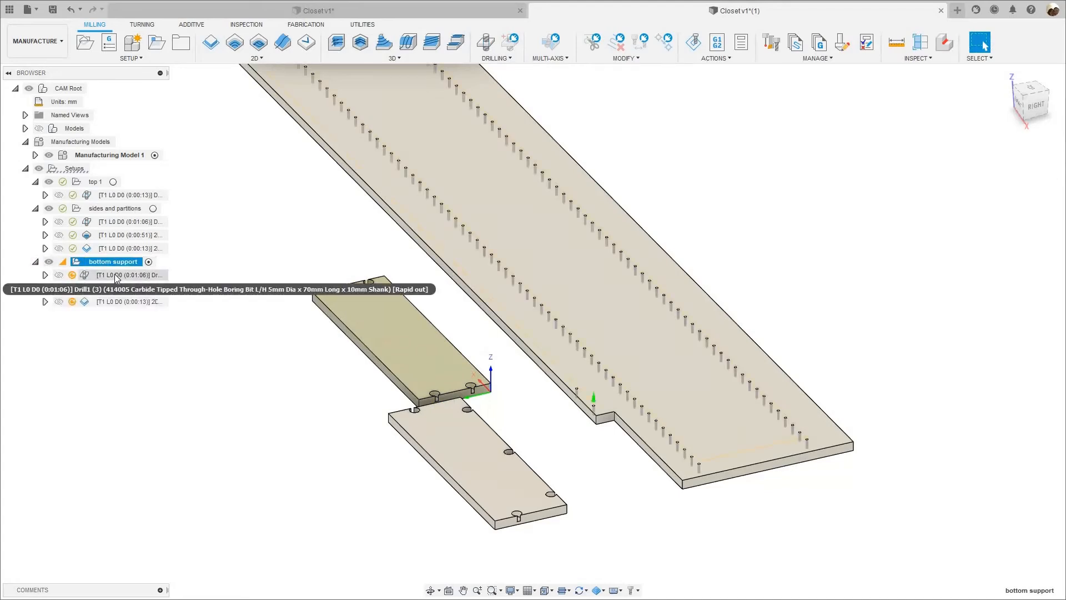
pyautogui.click(117, 275)
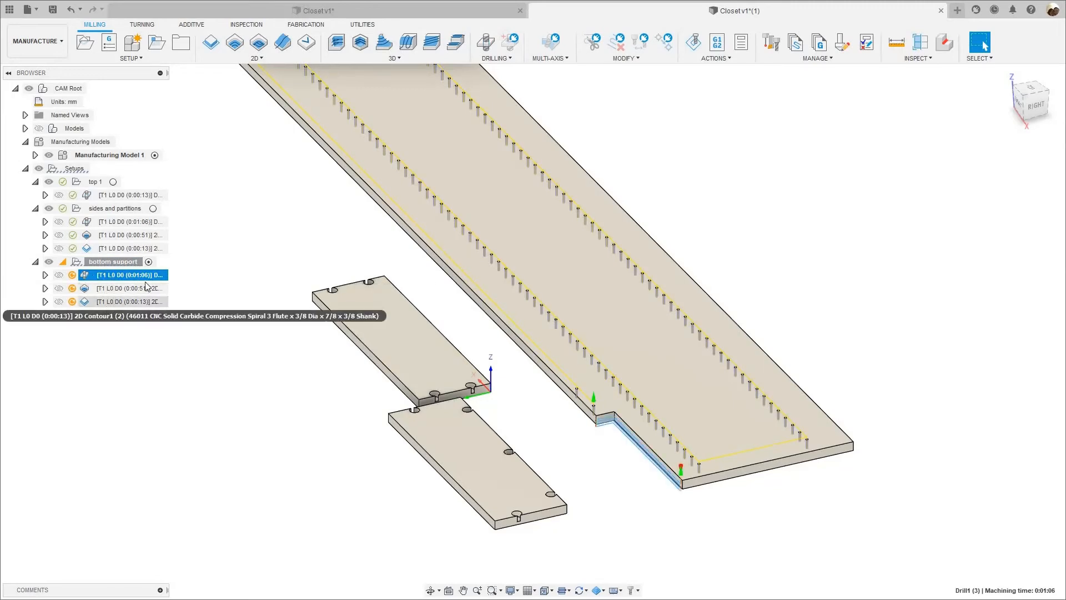
pyautogui.click(133, 312)
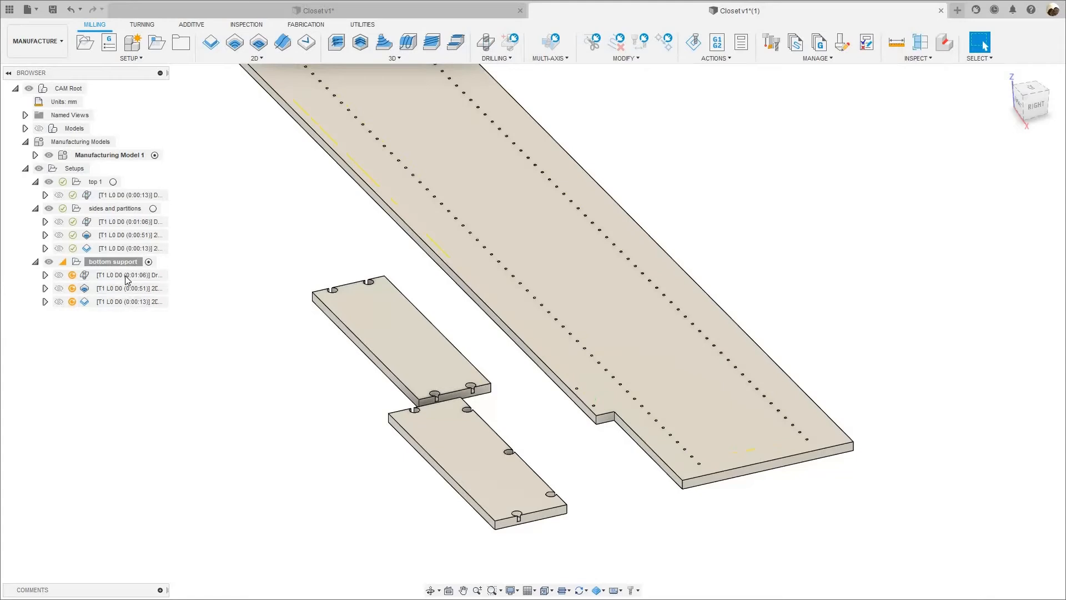
pyautogui.click(131, 275)
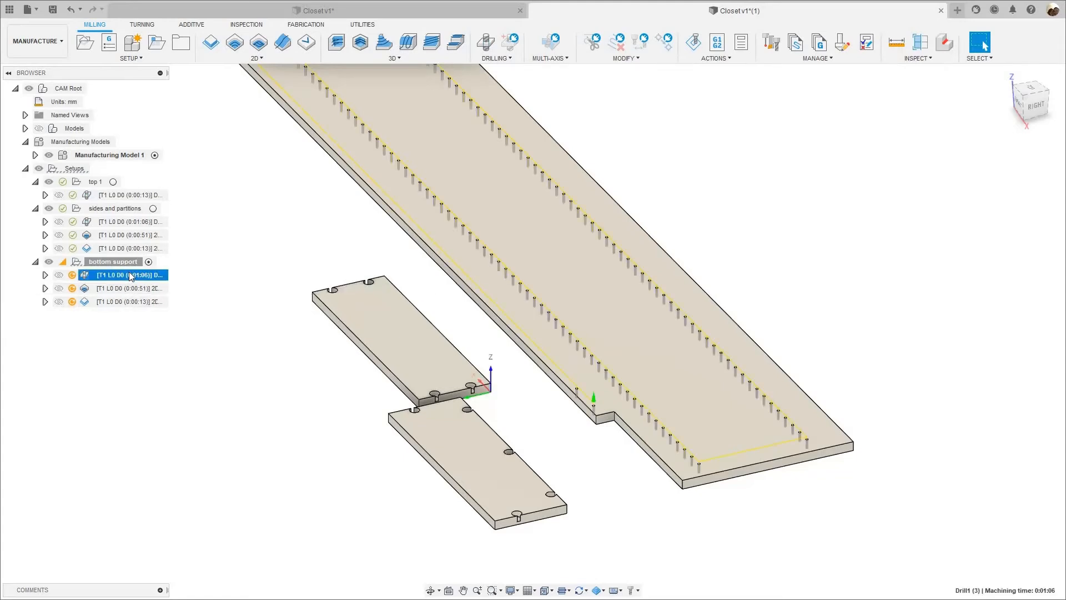
pyautogui.keyDown('ctrl'); pyautogui.click(128, 302); pyautogui.keyUp('ctrl')
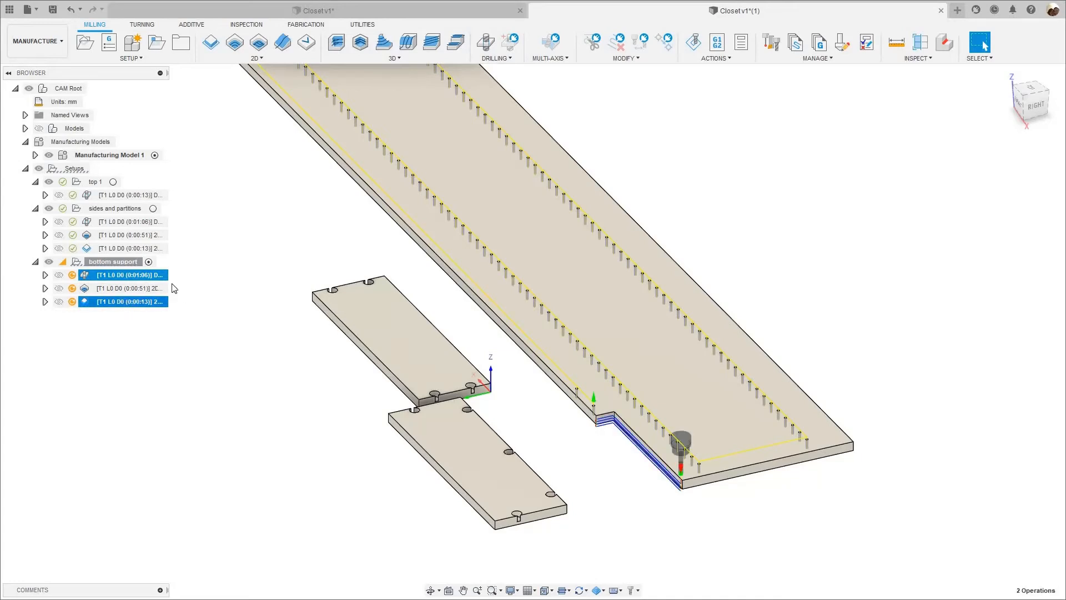
pyautogui.click(145, 276)
pyautogui.click(125, 278)
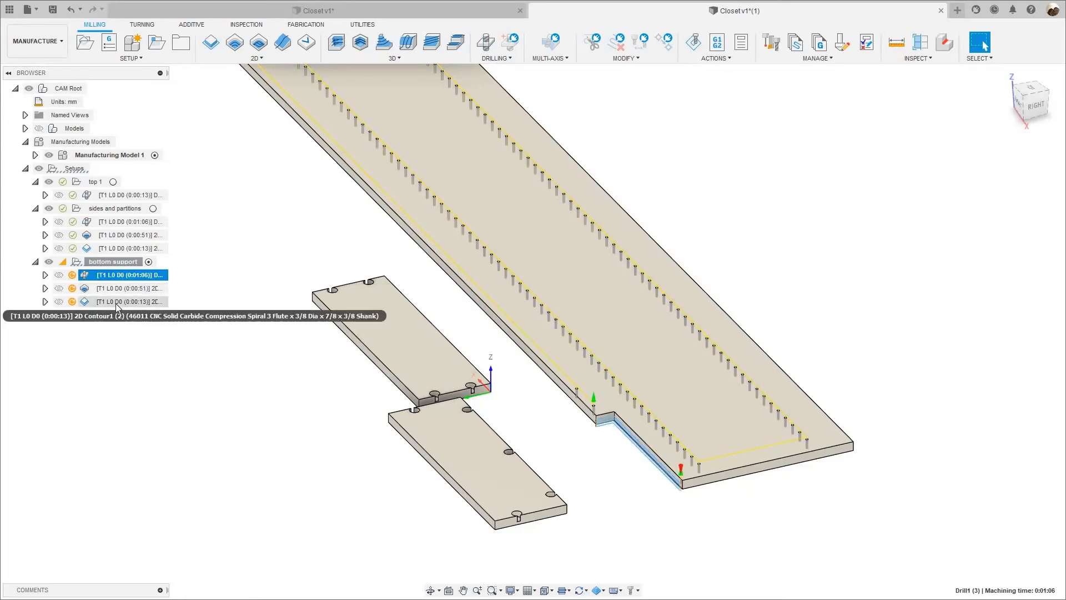
pyautogui.keyDown('ctrl'); pyautogui.click(117, 303); pyautogui.keyUp('ctrl')
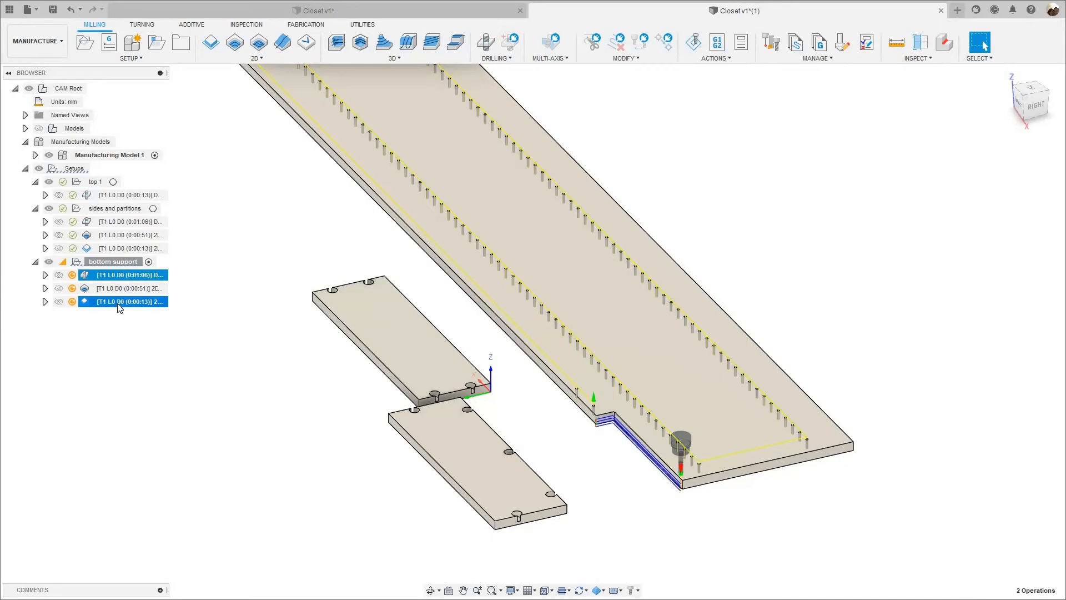
pyautogui.rightClick(117, 304)
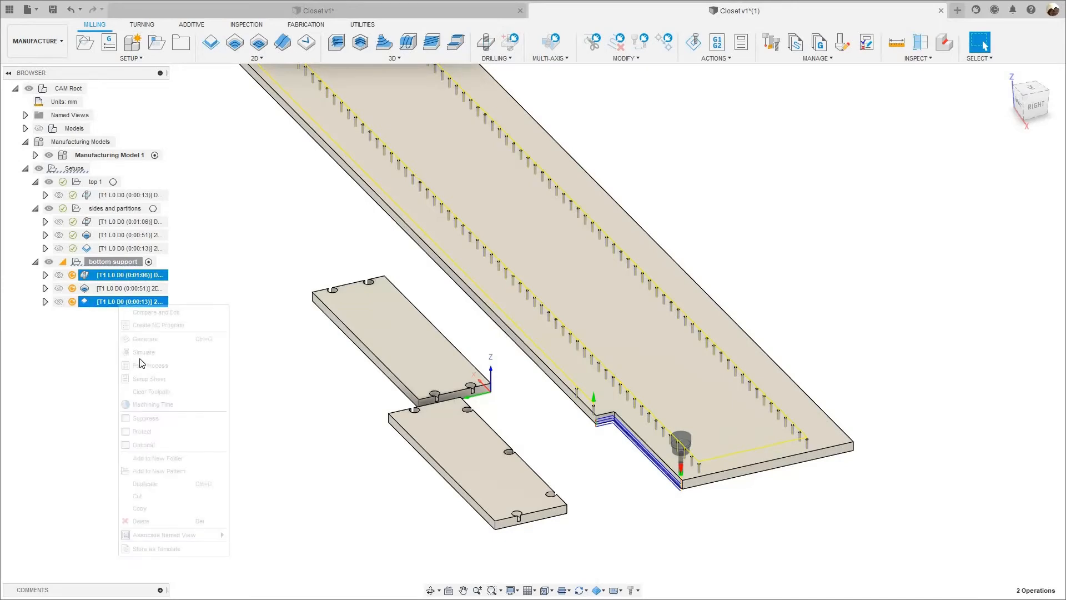
pyautogui.click(173, 521)
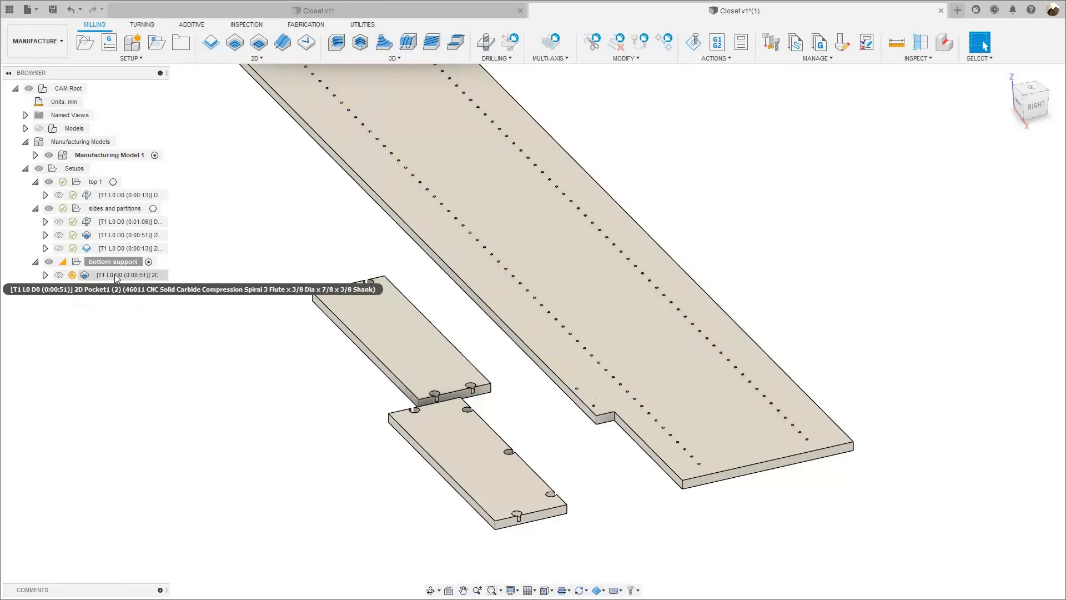
# Edit the bottom support's 2D pocket operation and clear the pocket selections inherited from the long panel.
pyautogui.rightClick(117, 276)
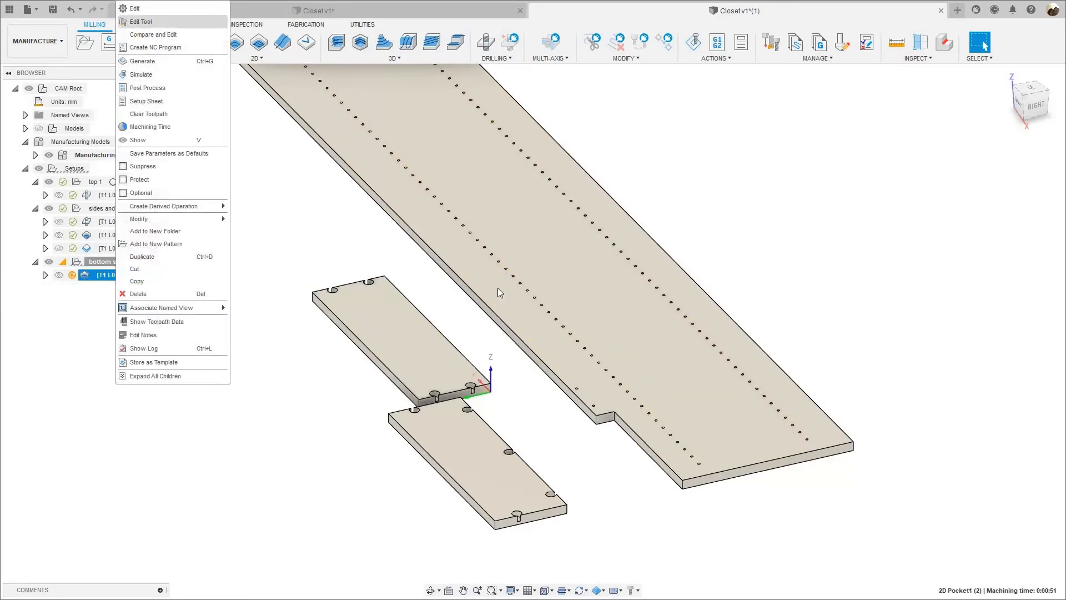
pyautogui.click(134, 8)
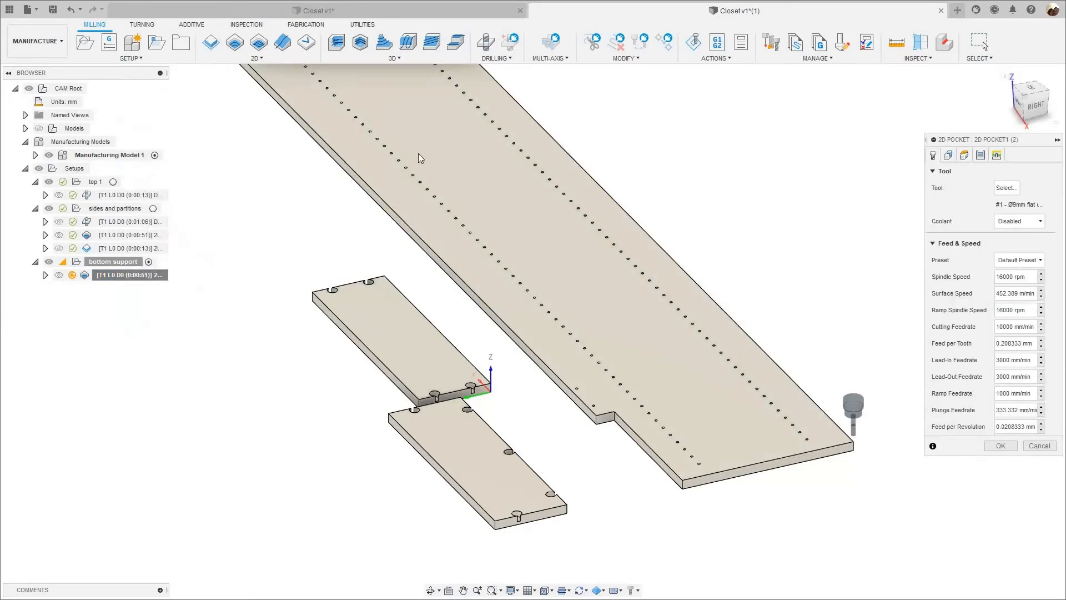
pyautogui.click(948, 155)
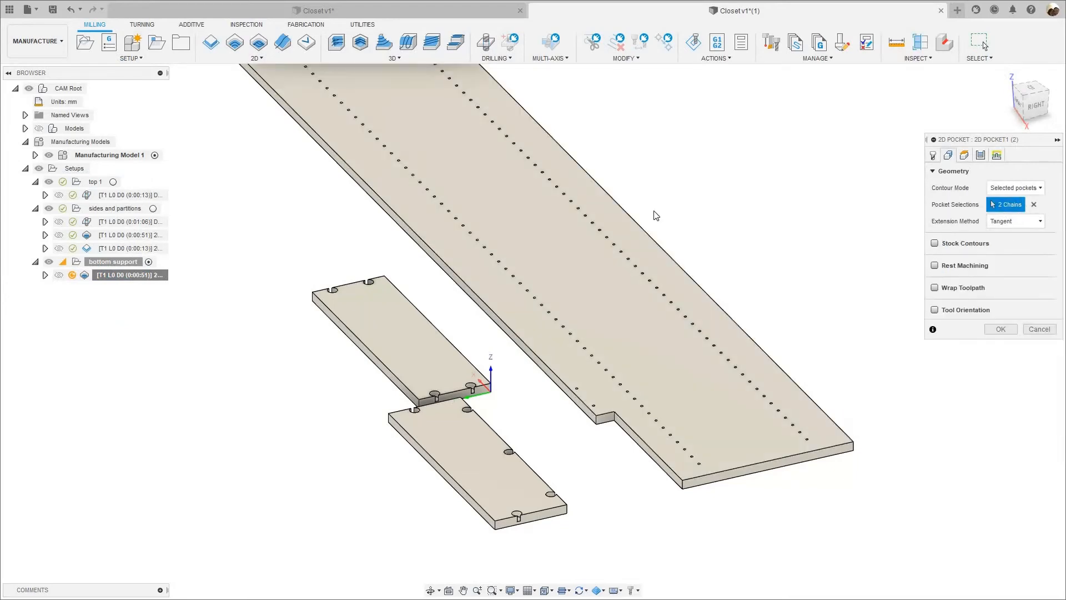
pyautogui.scroll(-5, 671, 211)
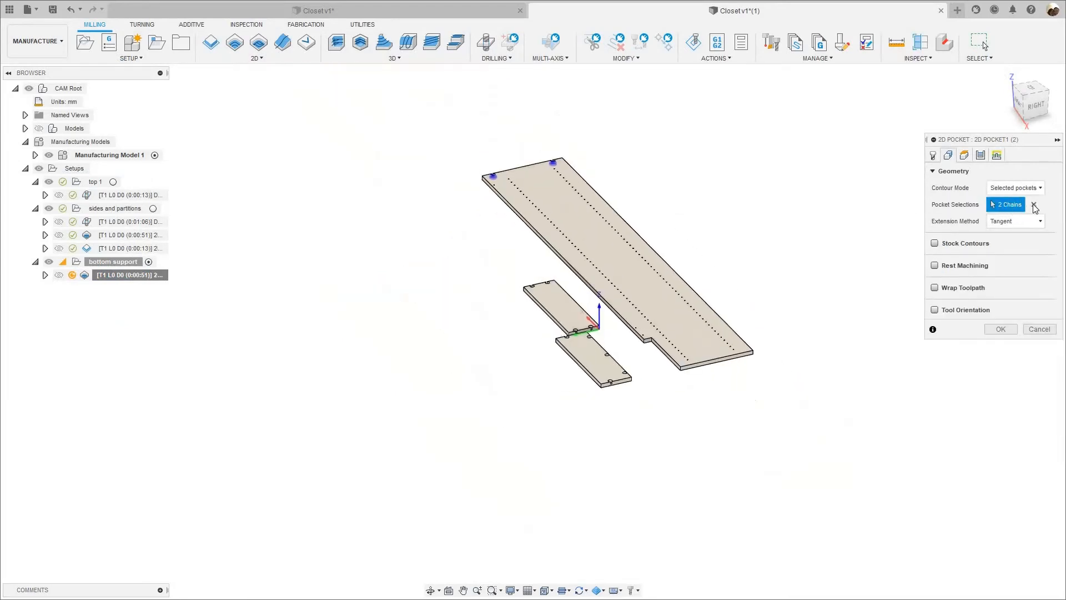
pyautogui.click(1034, 204)
# Select the floors of the two pockets at the bottom support's end nearest the setup origin as pocket geometry.
pyautogui.scroll(8, 573, 321)
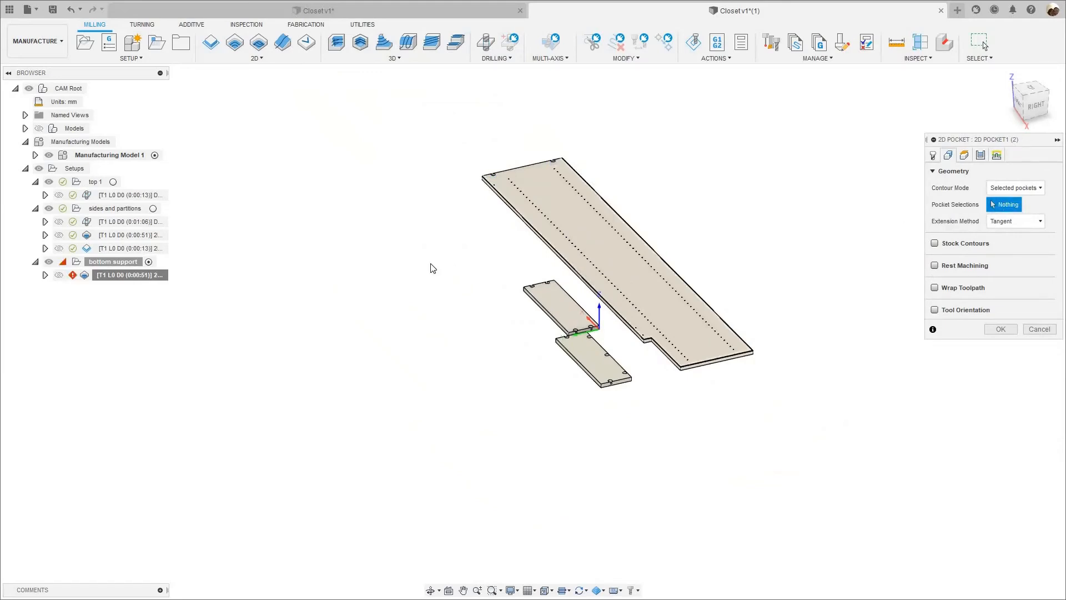
pyautogui.scroll(5, 514, 421)
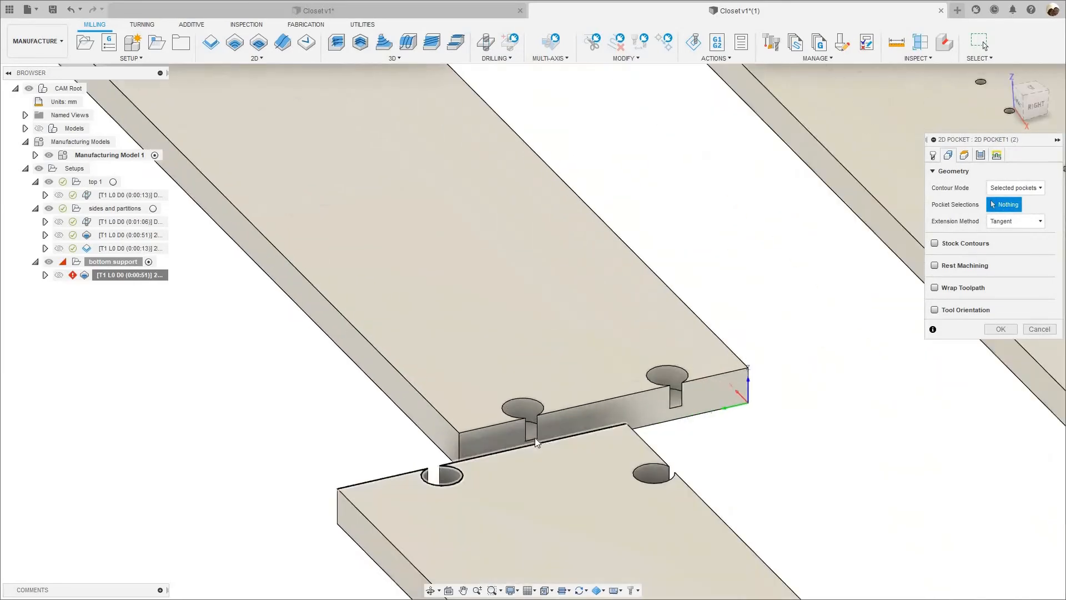
pyautogui.click(538, 442)
pyautogui.scroll(6, 764, 320)
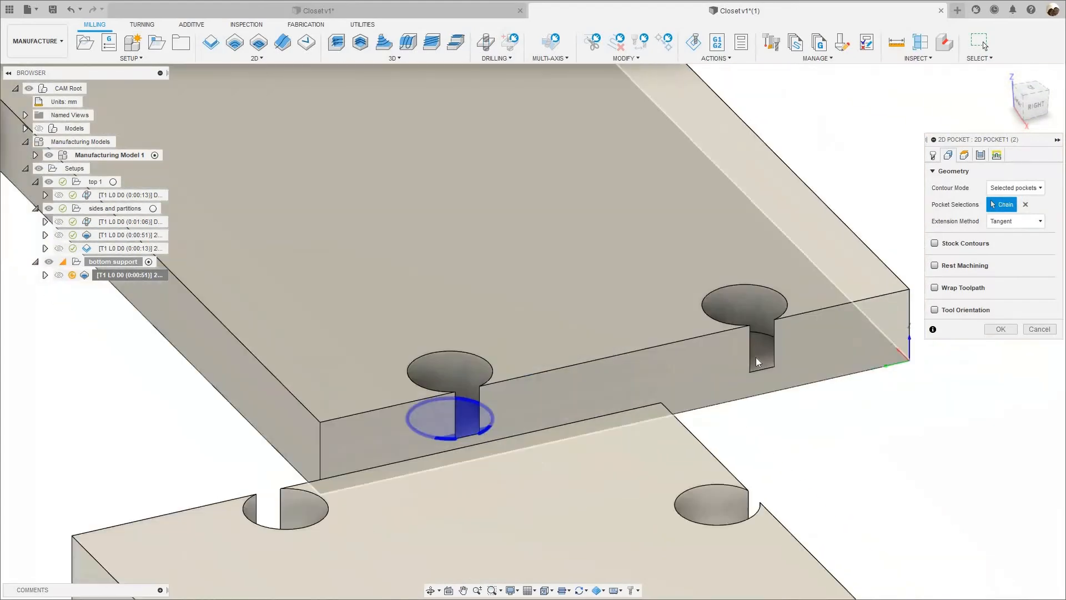
pyautogui.click(651, 261)
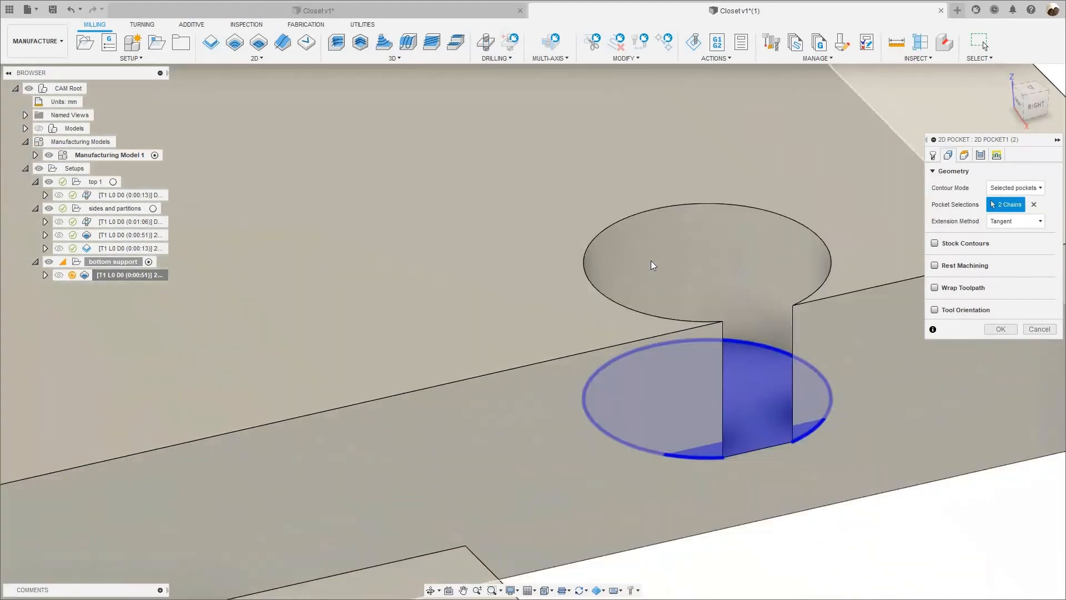
# Add the two pocket floors at the bottom support's opposite end to the pocket selection and accept the operation.
pyautogui.scroll(-8, 651, 261)
pyautogui.scroll(5, 439, 333)
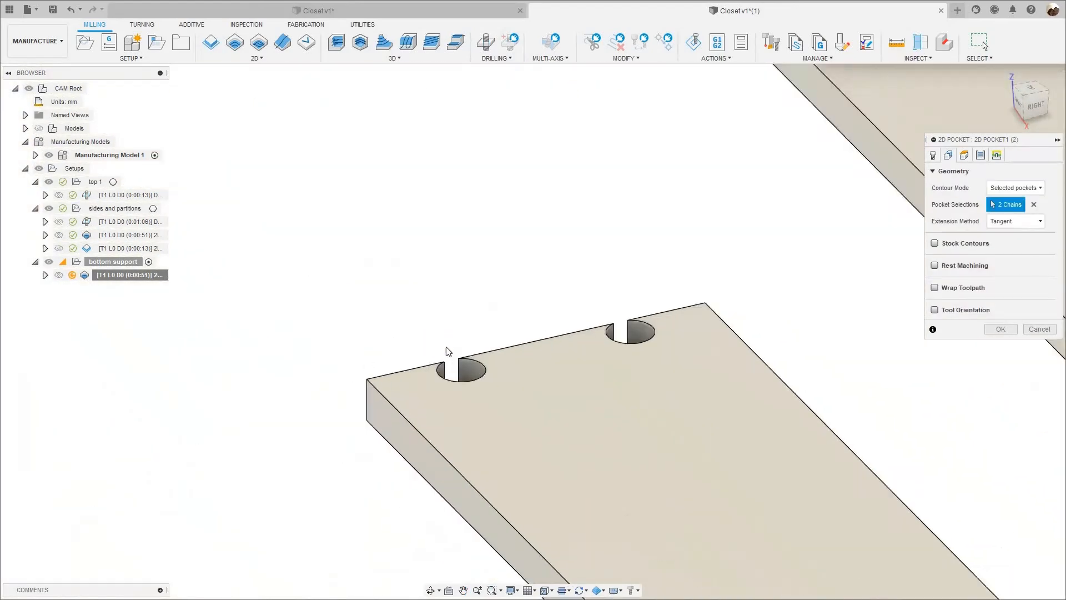
pyautogui.scroll(-1, 444, 350)
pyautogui.keyDown('shift'); pyautogui.moveTo(493, 366); pyautogui.dragTo(445, 350, button='middle'); pyautogui.keyUp('shift')
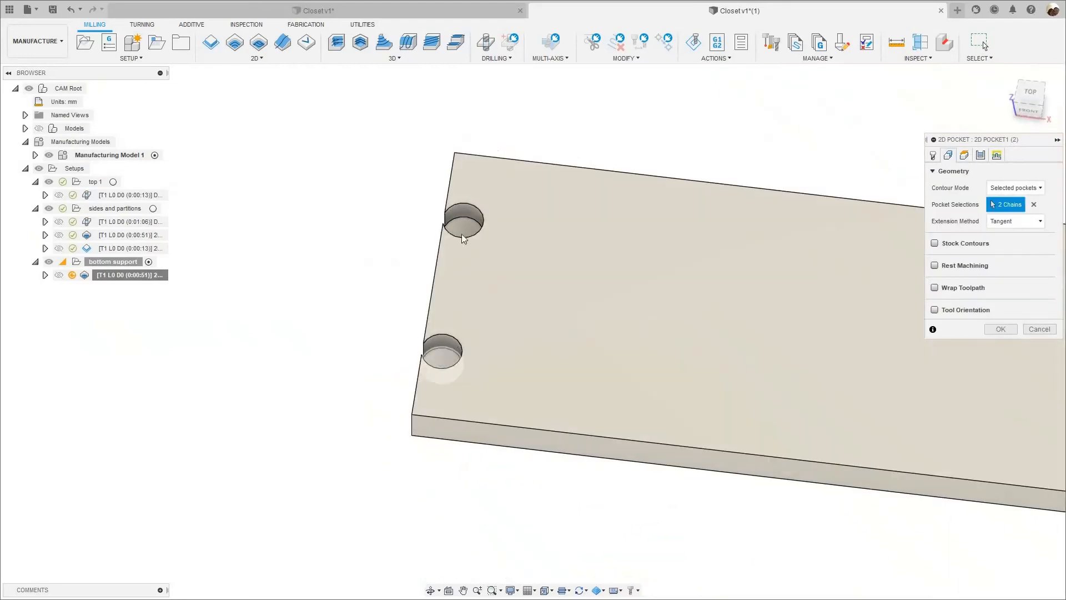
pyautogui.click(439, 360)
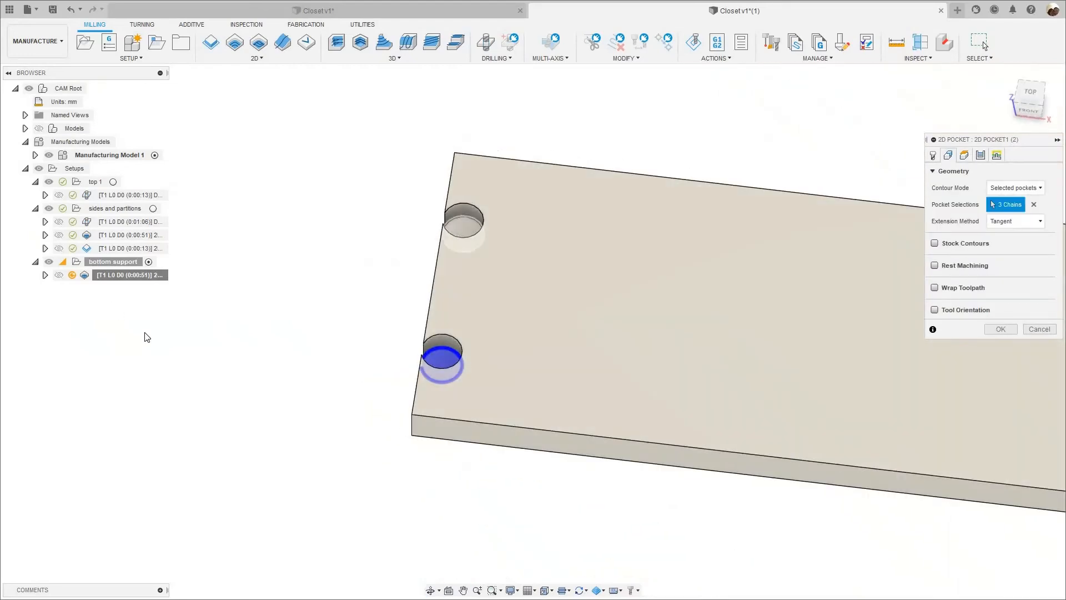
pyautogui.click(466, 230)
pyautogui.scroll(-6, 363, 434)
pyautogui.click(1044, 106)
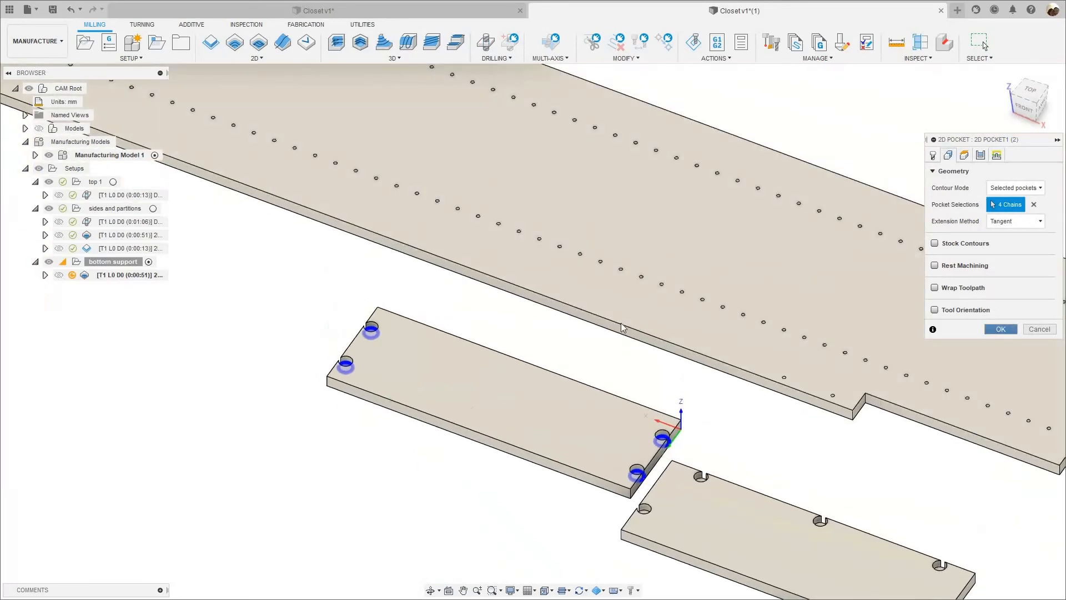
pyautogui.click(1001, 329)
# Simulate the bottom support's 2D pocket operation to check the cutting of all four end pockets, then close the simulation.
pyautogui.keyDown('shift'); pyautogui.moveTo(275, 286); pyautogui.dragTo(126, 280, button='middle'); pyautogui.keyUp('shift')
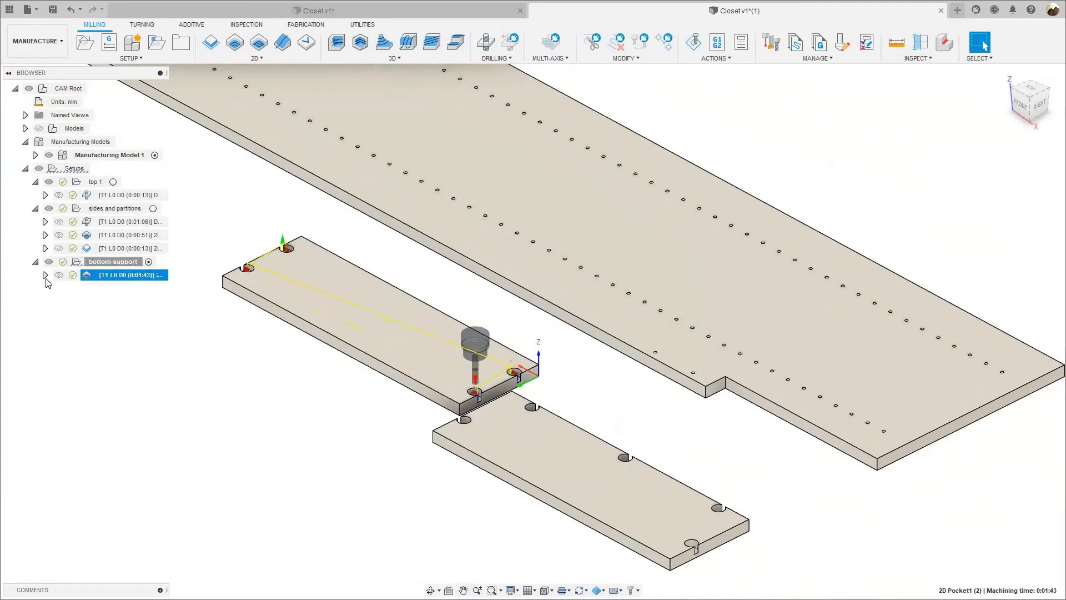
pyautogui.click(36, 263)
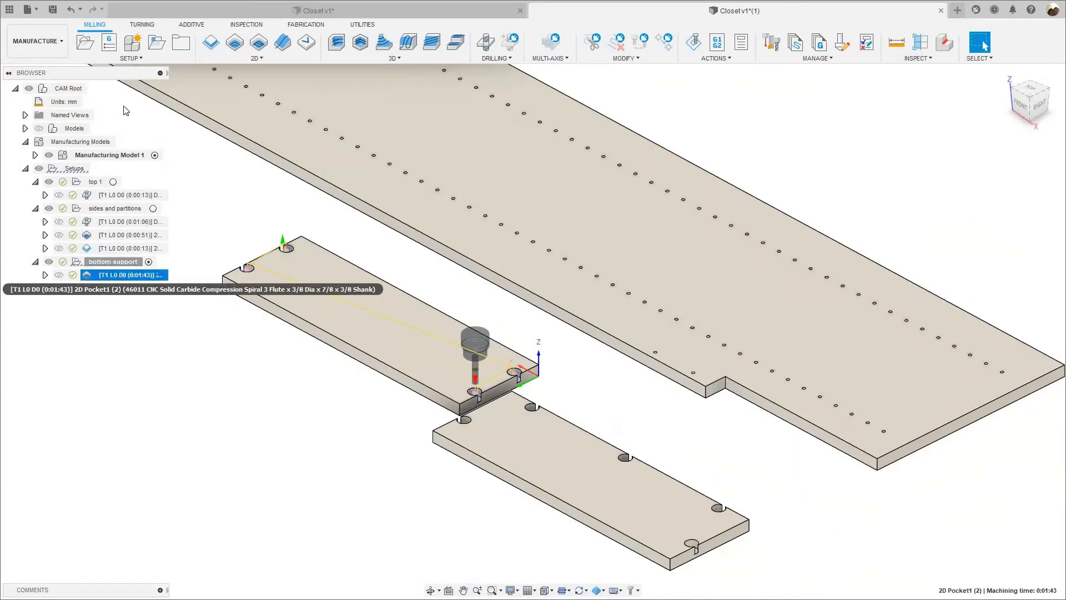
pyautogui.rightClick(115, 276)
pyautogui.click(139, 76)
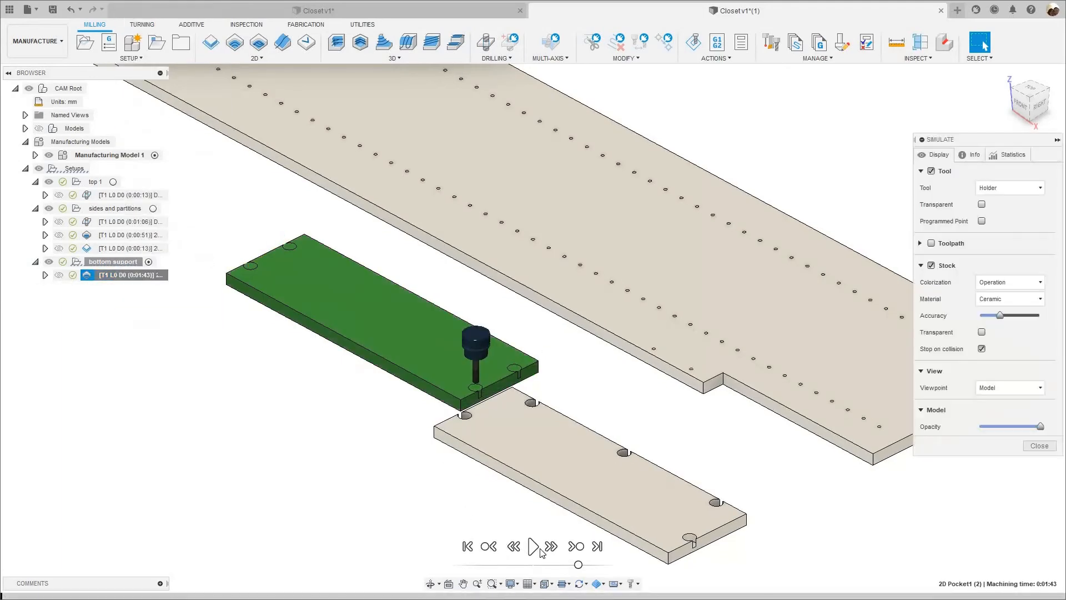
pyautogui.click(534, 549)
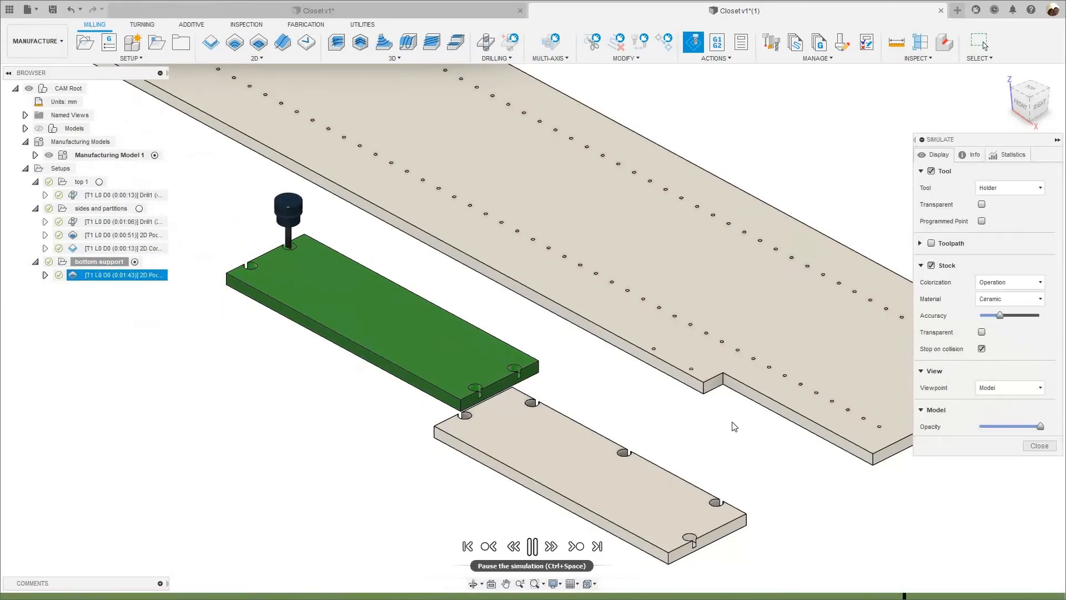
pyautogui.press('Escape')
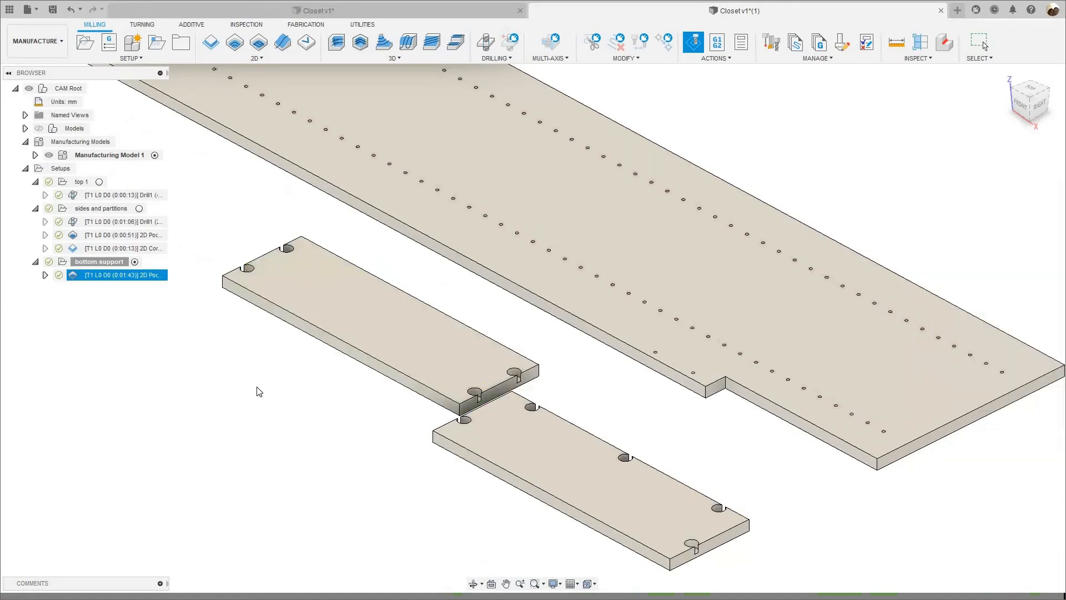
# Duplicate the bottom support setup and rename the copy top support.
pyautogui.scroll(-3, 137, 307)
pyautogui.click(113, 261)
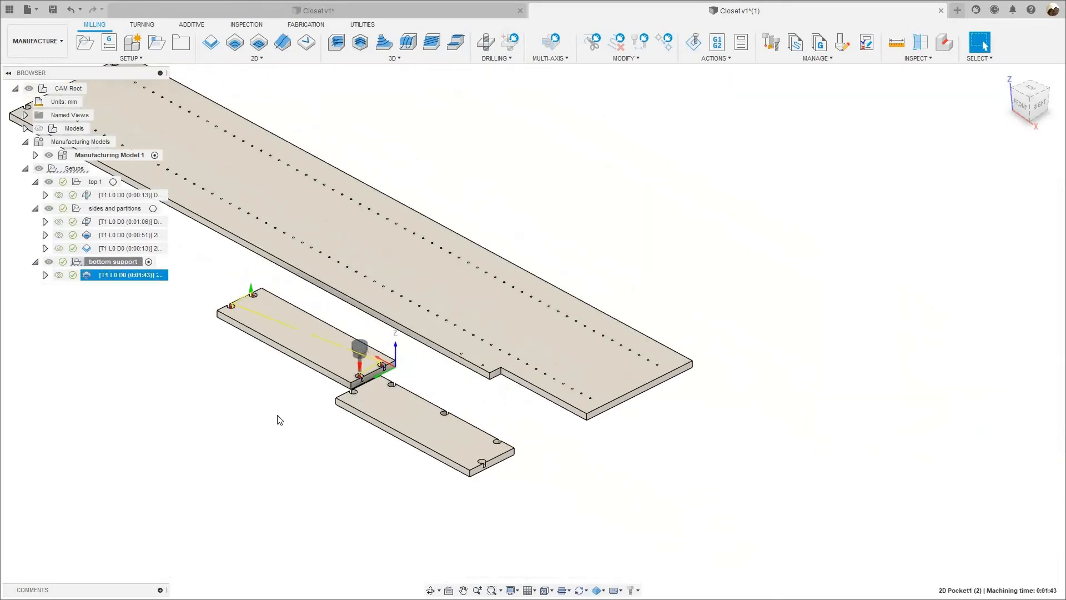
pyautogui.moveTo(232, 383); pyautogui.dragTo(295, 393, button='middle')
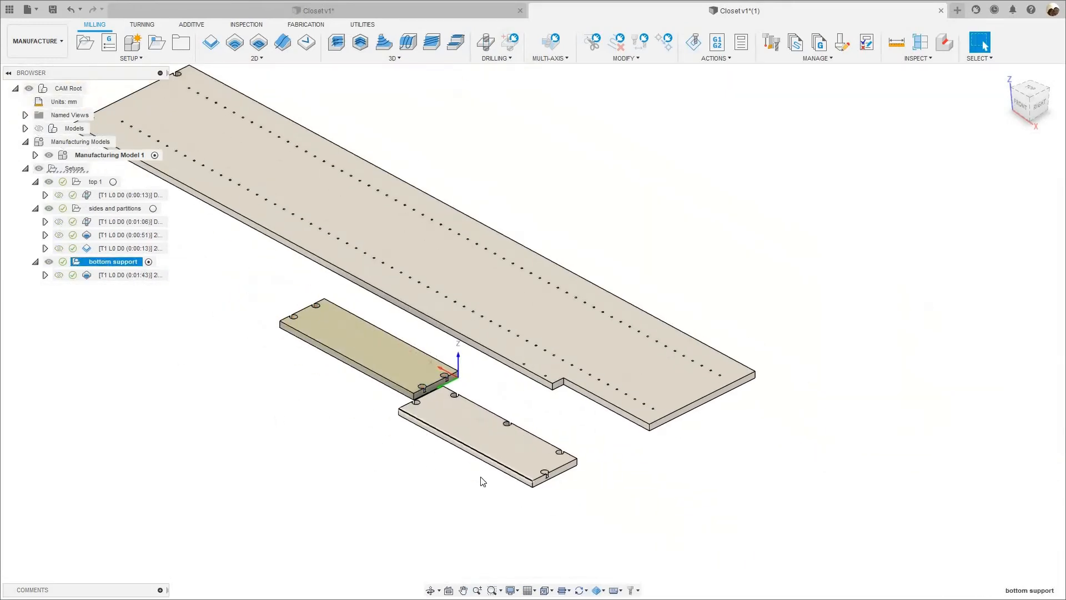
pyautogui.scroll(3, 513, 428)
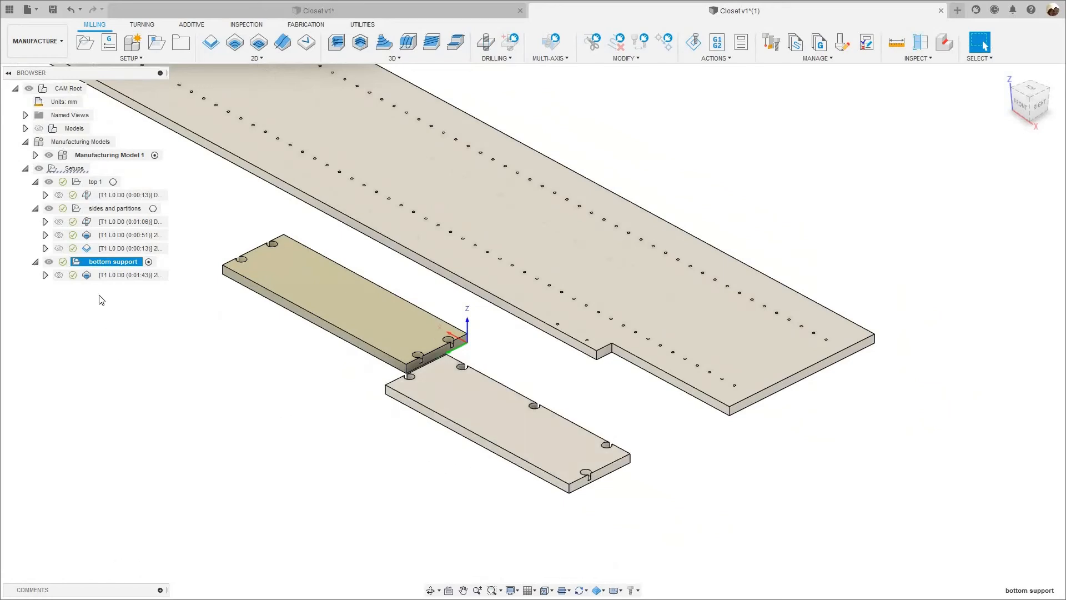
pyautogui.rightClick(102, 267)
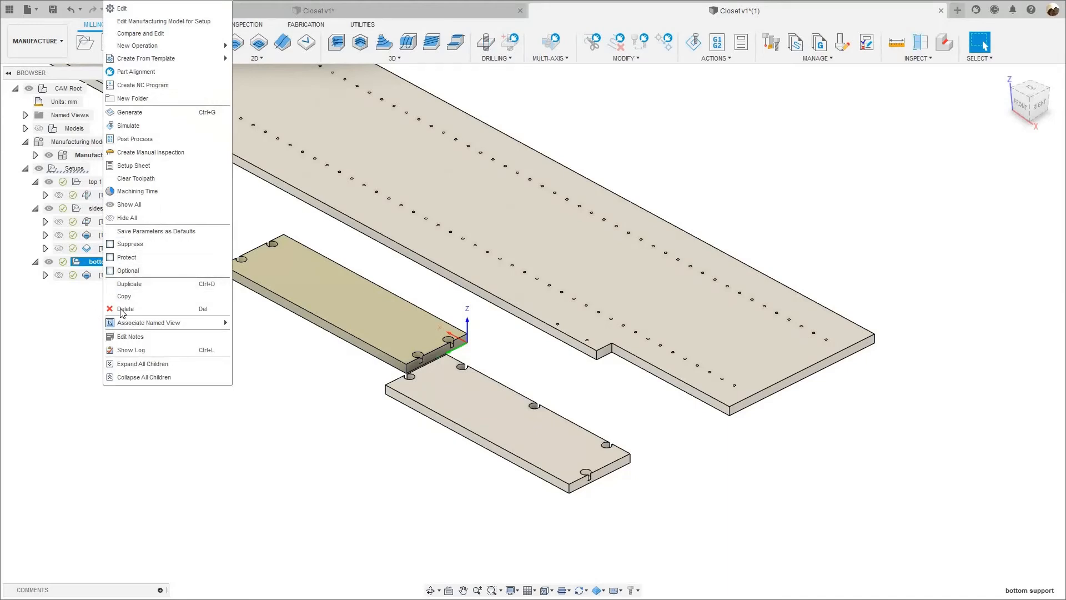
pyautogui.click(122, 284)
pyautogui.click(116, 265)
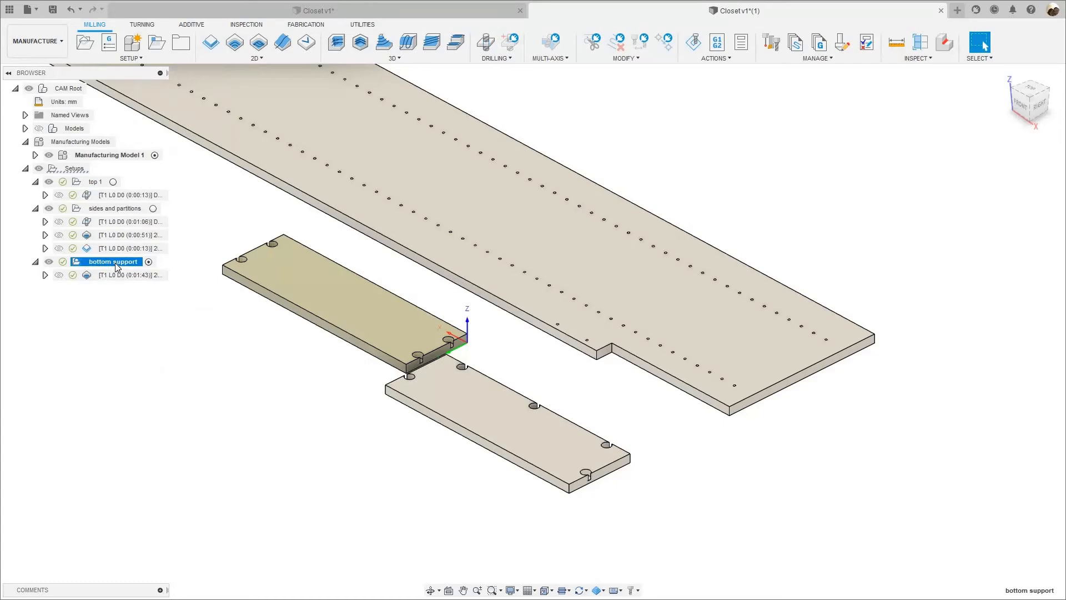
pyautogui.click(101, 291)
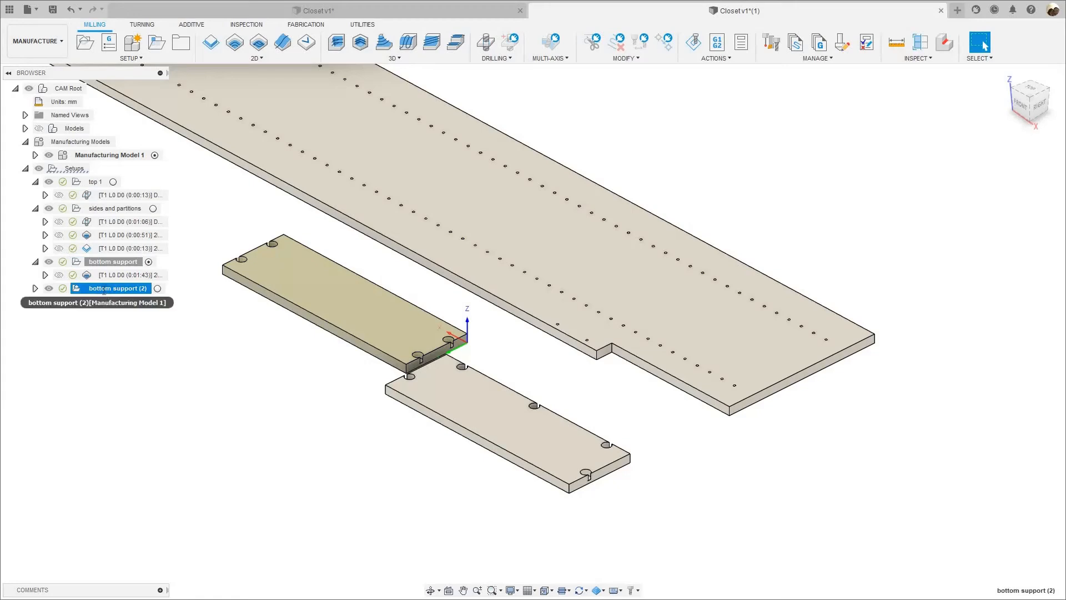
pyautogui.click(104, 290)
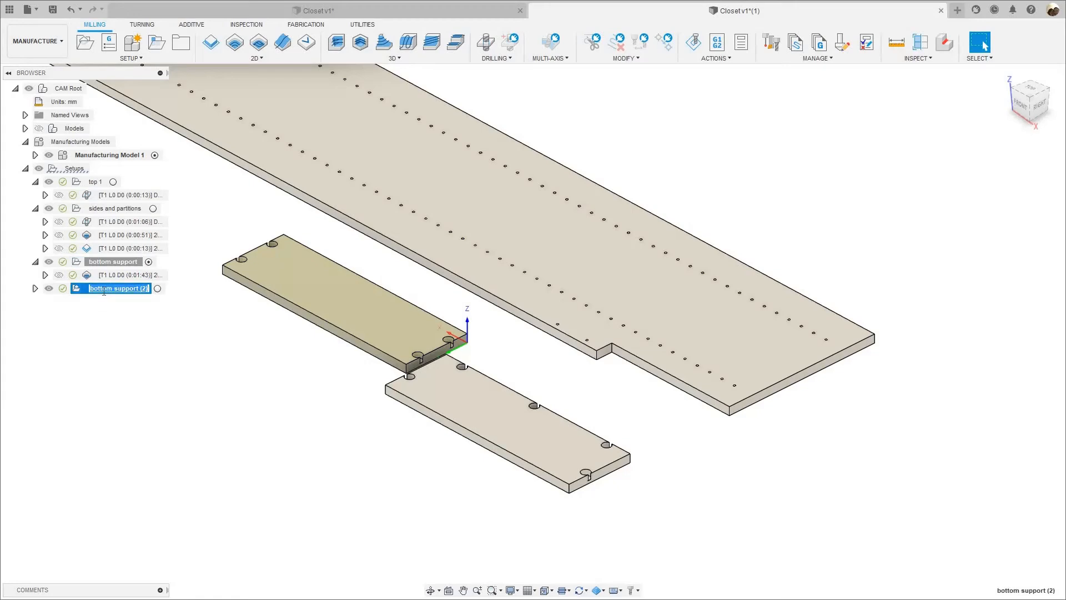
pyautogui.write('top')
pyautogui.press('Return')
# Edit the top support setup and replace its model body with the top support panel.
pyautogui.rightClick(107, 288)
pyautogui.click(167, 6)
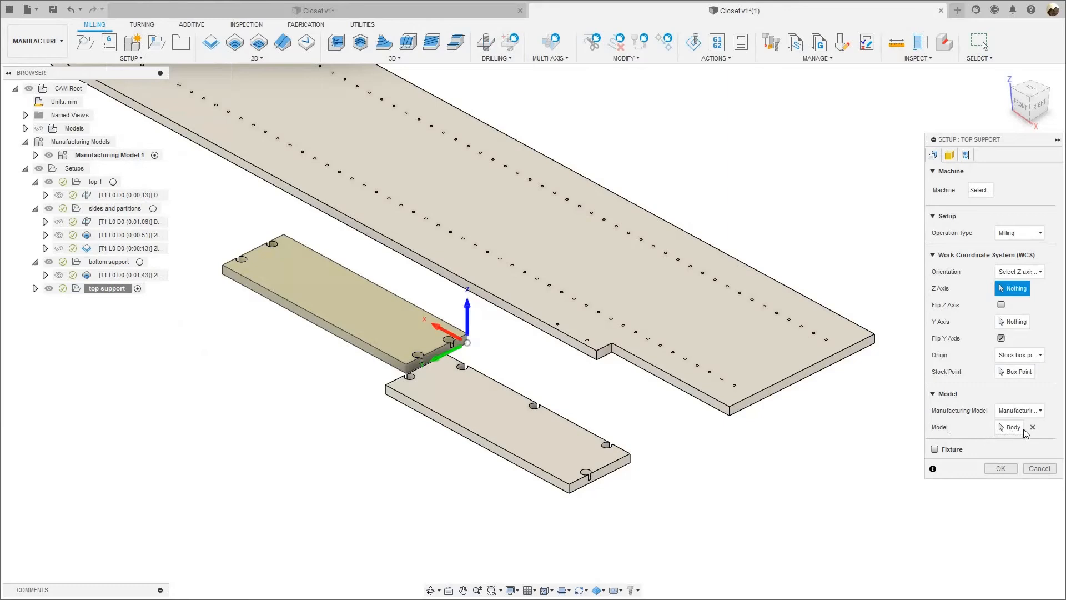
pyautogui.click(1032, 427)
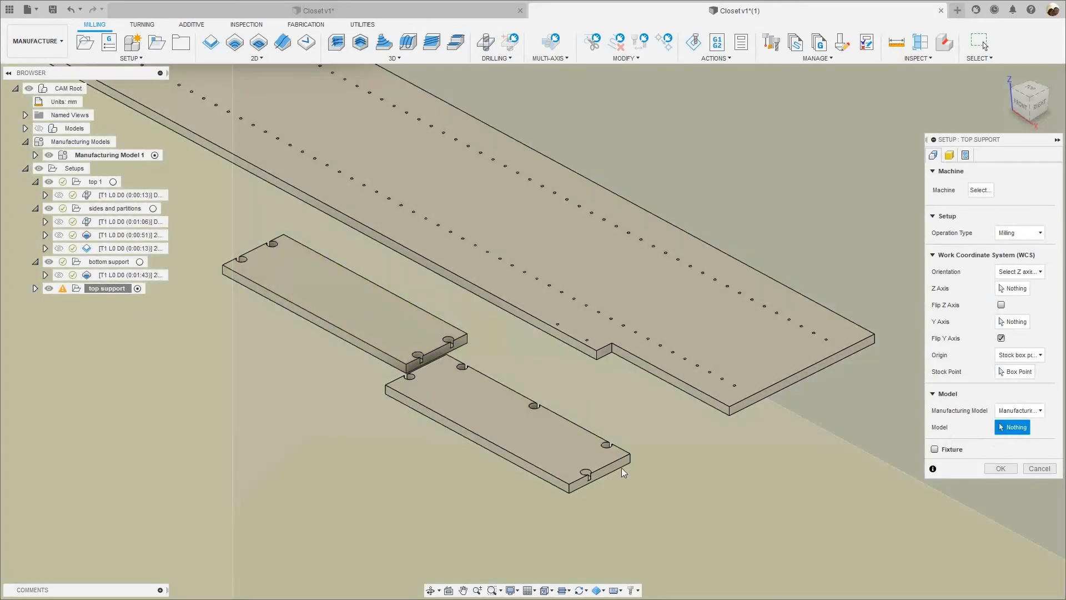
pyautogui.click(622, 467)
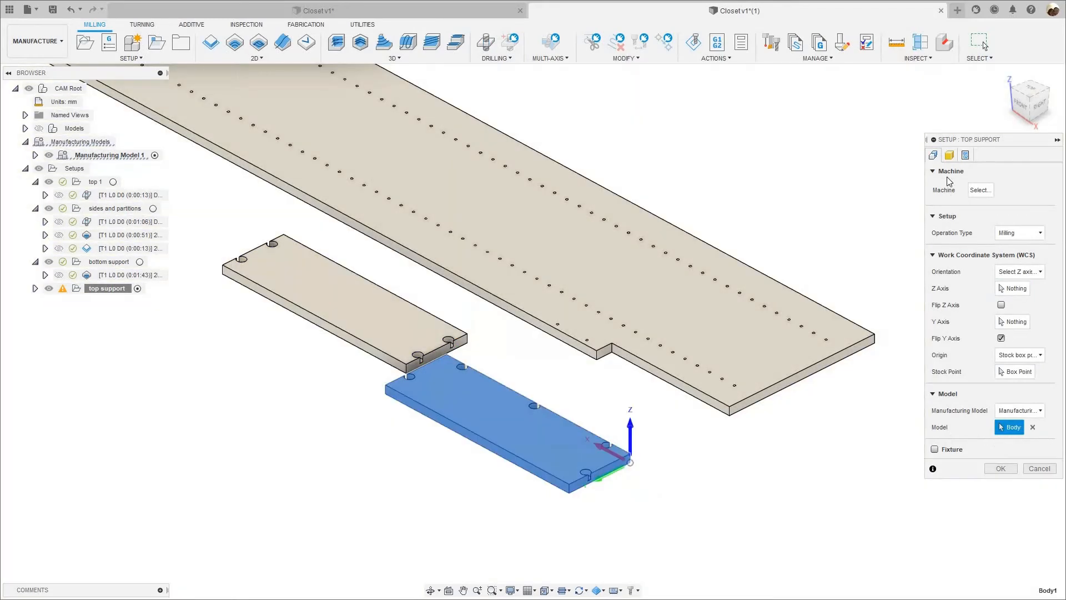
# Set the top support setup's program name to top_support and accept the setup.
pyautogui.click(967, 156)
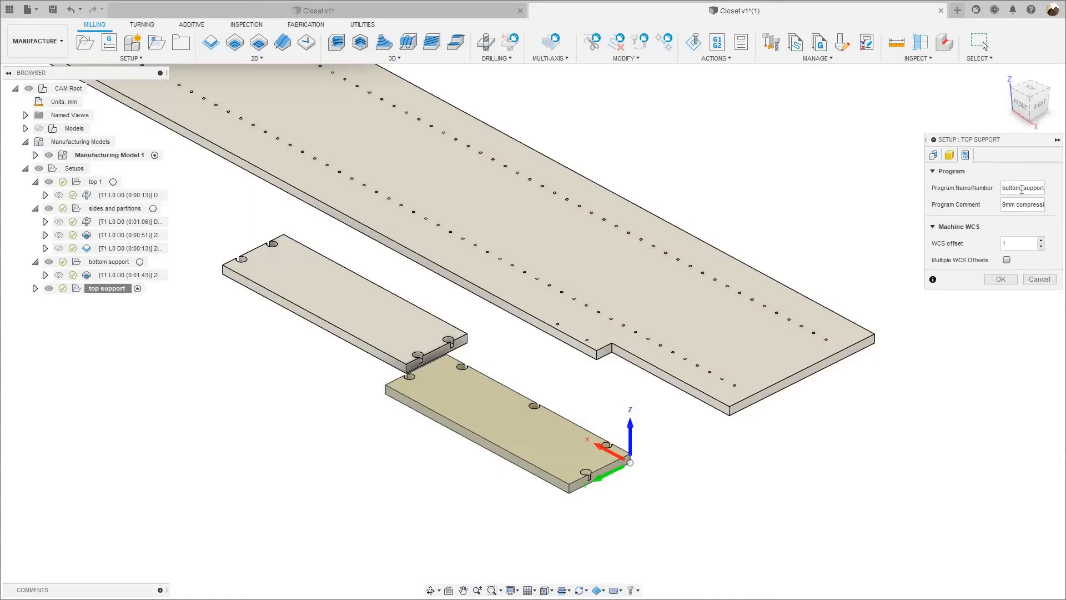
pyautogui.moveTo(1021, 189); pyautogui.dragTo(917, 197)
pyautogui.write('t')
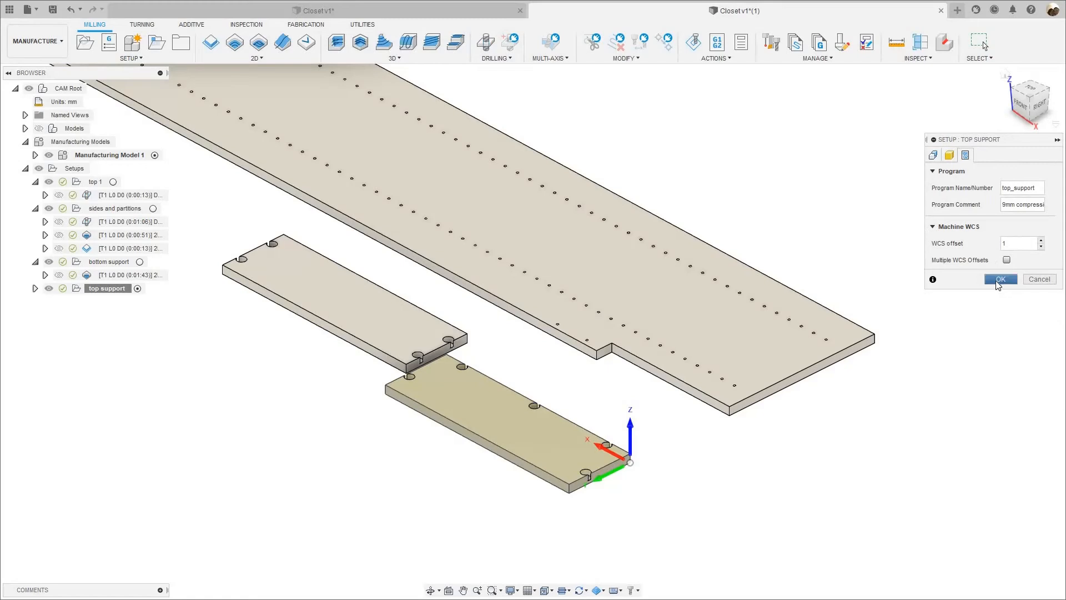
# Open the top support setup's 2D pocket operation for editing and clear its inherited pocket selections.
pyautogui.click(35, 288)
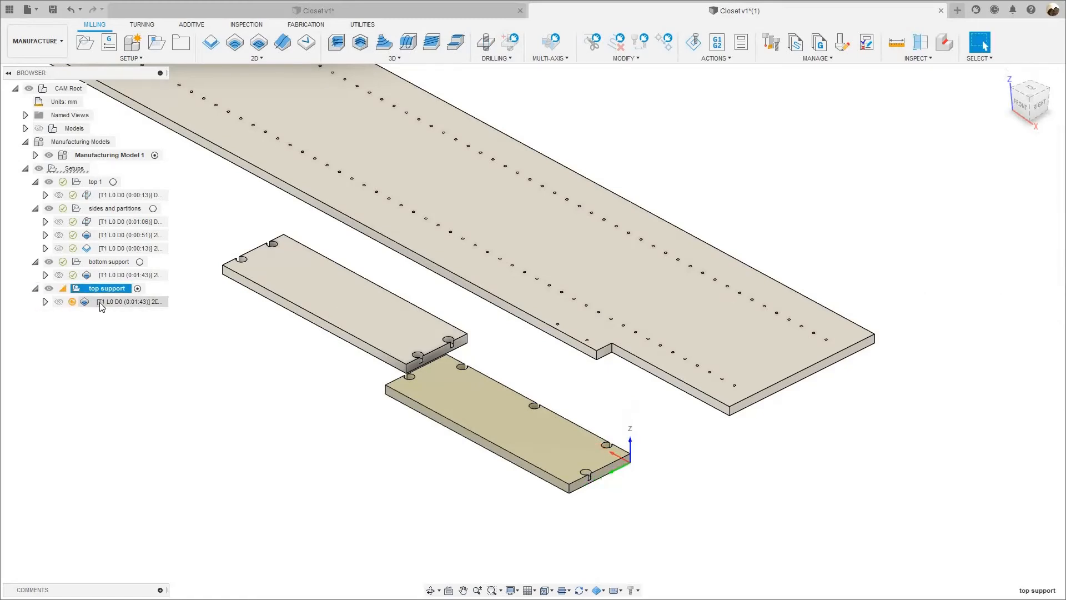
pyautogui.rightClick(100, 302)
pyautogui.click(119, 8)
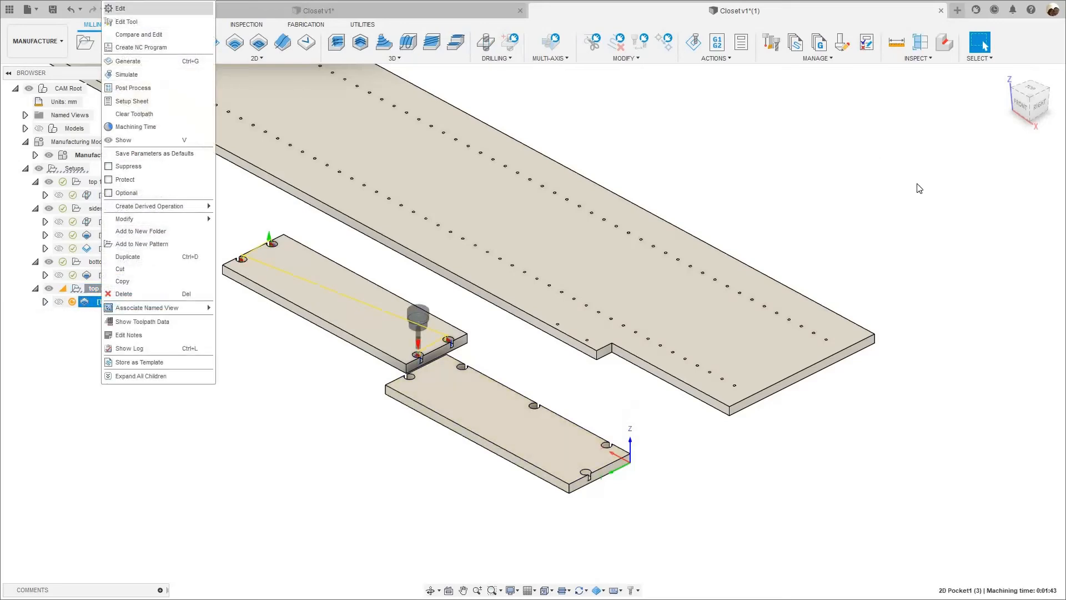
pyautogui.click(949, 157)
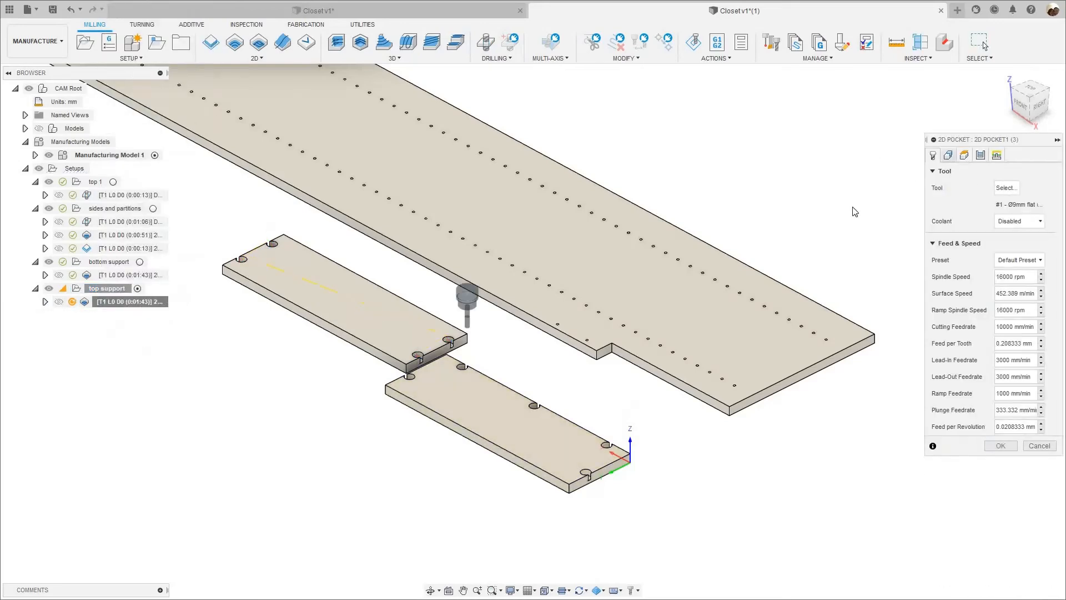
pyautogui.click(1034, 205)
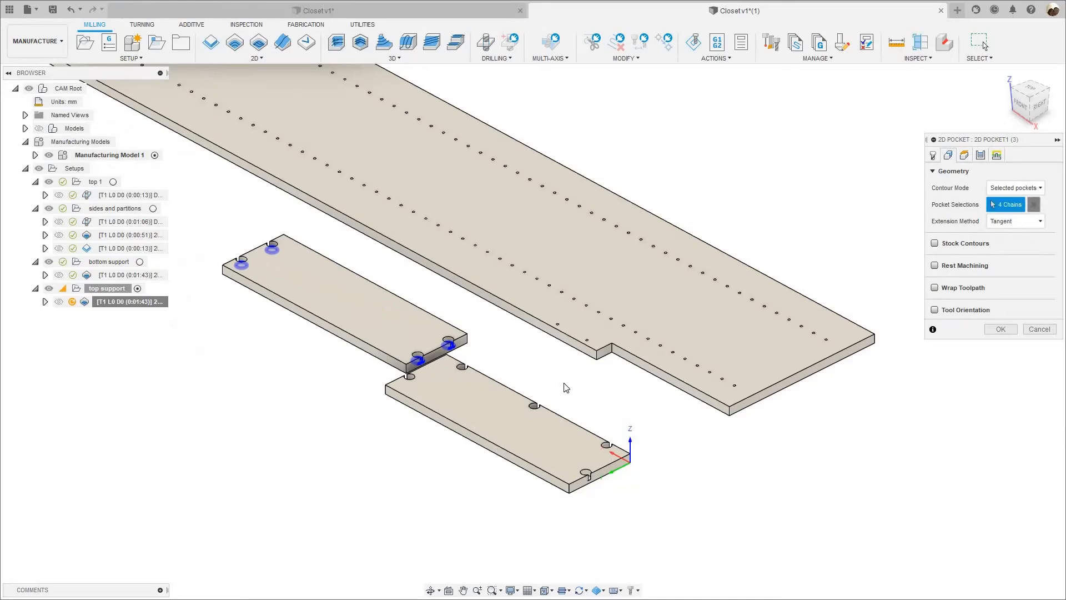
# Select the floors of the top support's two pockets nearest the setup origin, one on the short end and one on the long edge.
pyautogui.scroll(10, 596, 538)
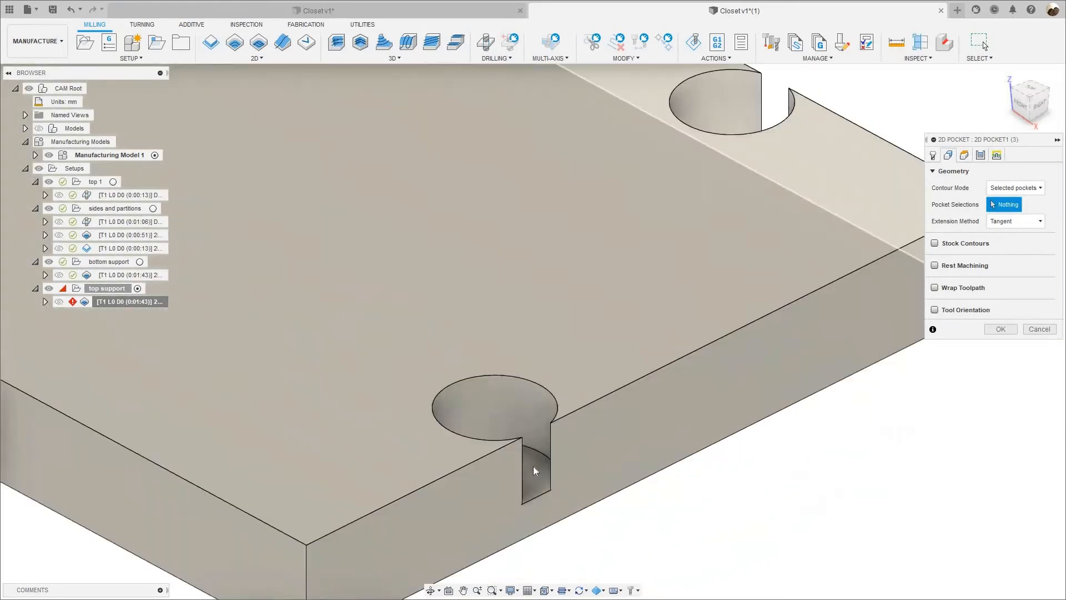
pyautogui.scroll(-5, 516, 411)
pyautogui.click(507, 361)
pyautogui.scroll(-10, 571, 285)
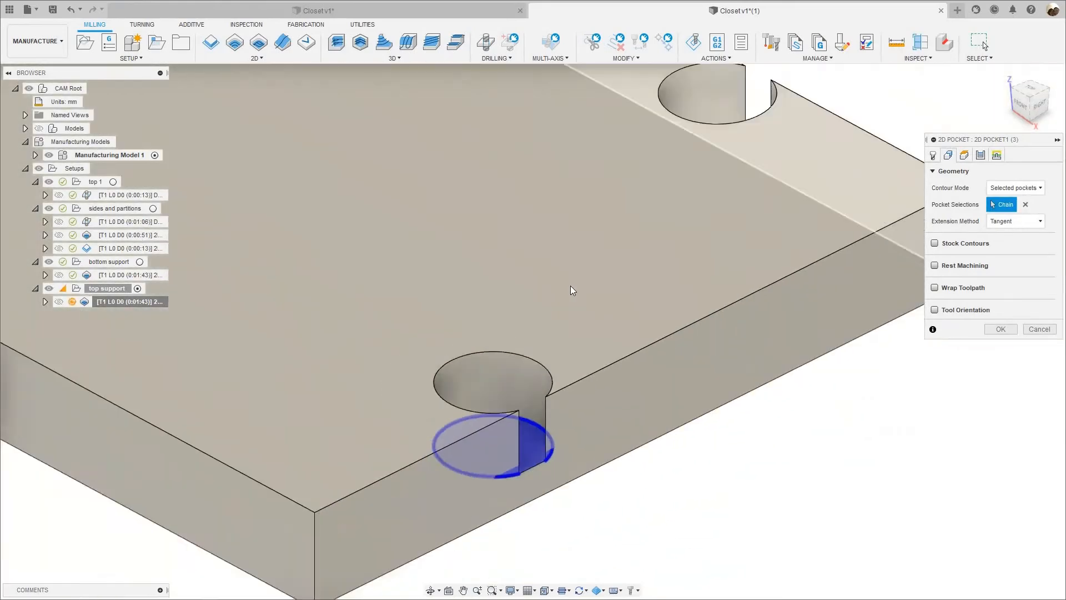
pyautogui.keyDown('shift'); pyautogui.moveTo(518, 306); pyautogui.dragTo(495, 376, button='middle'); pyautogui.keyUp('shift')
pyautogui.scroll(3, 389, 456)
pyautogui.click(389, 467)
pyautogui.scroll(-5, 514, 265)
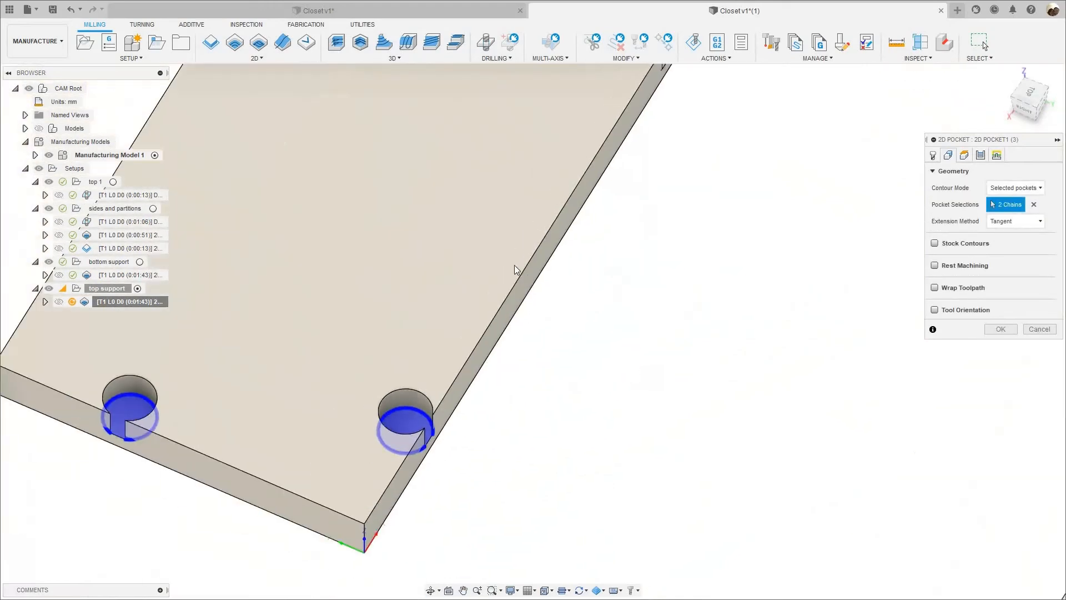
# Add the floors of the two remaining long-edge pockets and the far-end pocket to the selection, then accept the operation.
pyautogui.scroll(6, 514, 265)
pyautogui.click(513, 267)
pyautogui.scroll(-6, 552, 395)
pyautogui.scroll(5, 583, 225)
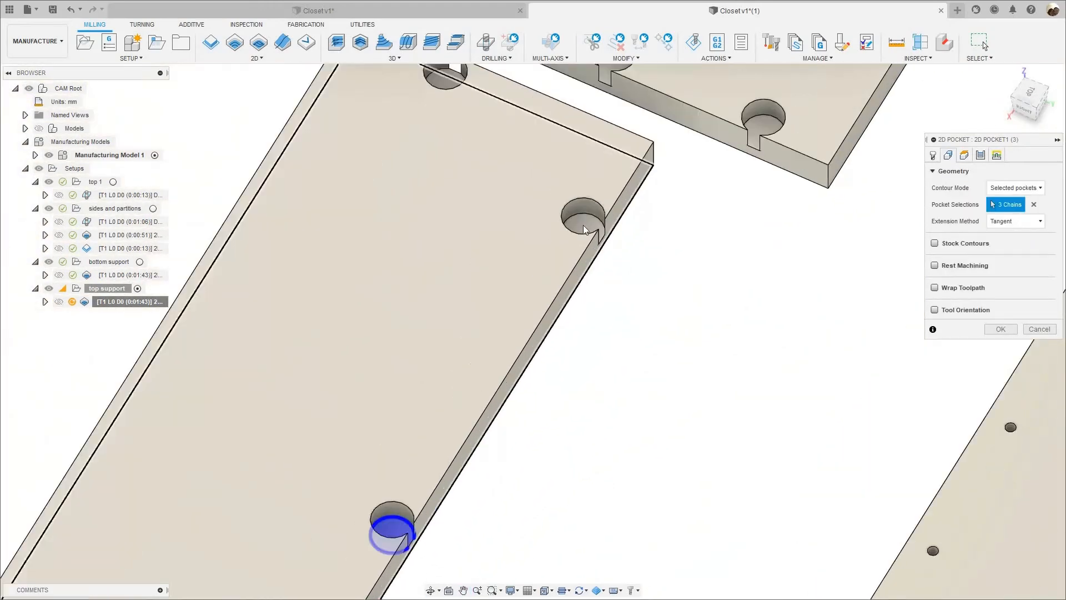
pyautogui.click(586, 227)
pyautogui.click(444, 78)
pyautogui.scroll(-6, 605, 228)
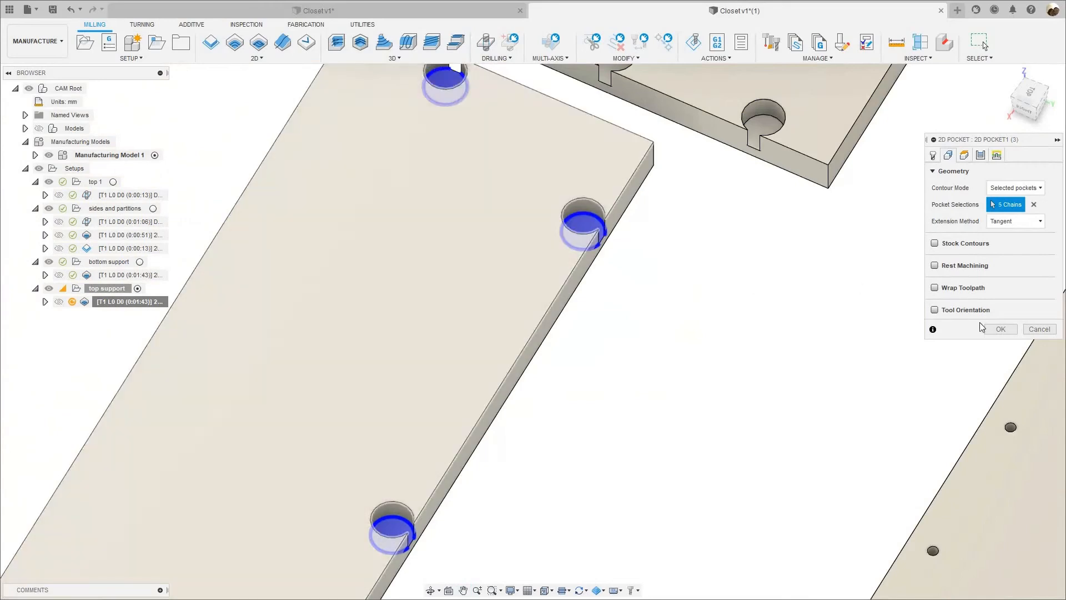
pyautogui.press('Return')
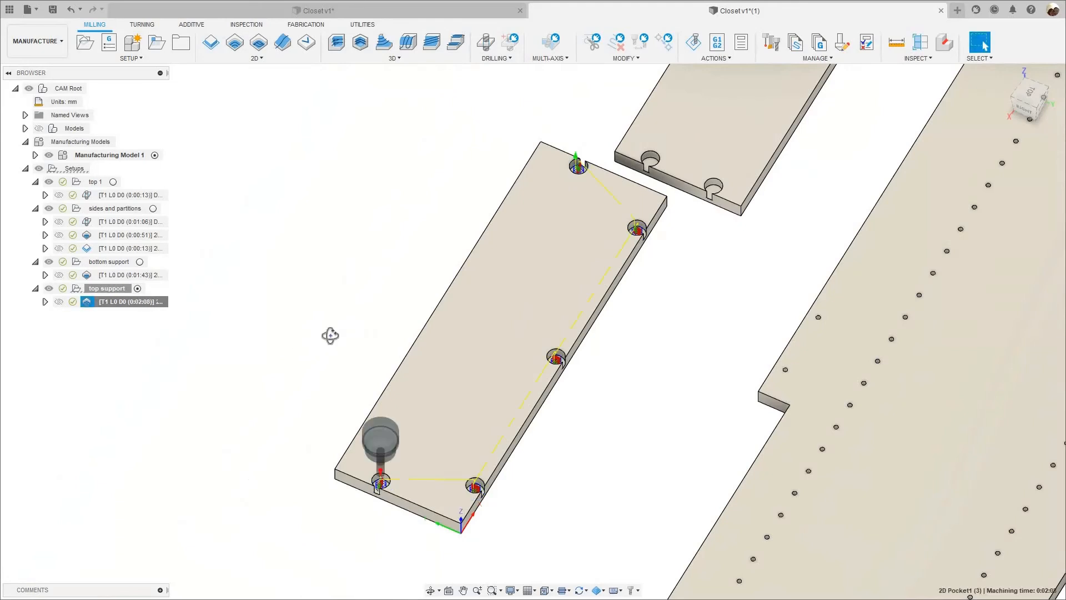
# Simulate the top support's 2D pocket operation to check the cutting of all five pockets, then close the simulation.
pyautogui.keyDown('shift'); pyautogui.moveTo(329, 334); pyautogui.dragTo(152, 326, button='middle'); pyautogui.keyUp('shift')
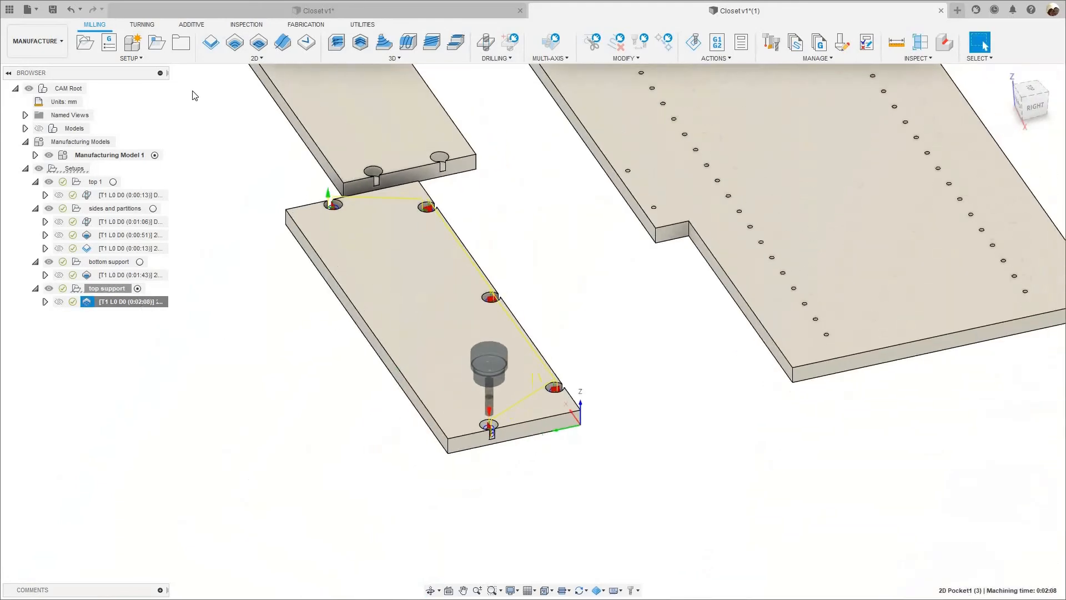
pyautogui.rightClick(148, 301)
pyautogui.click(178, 75)
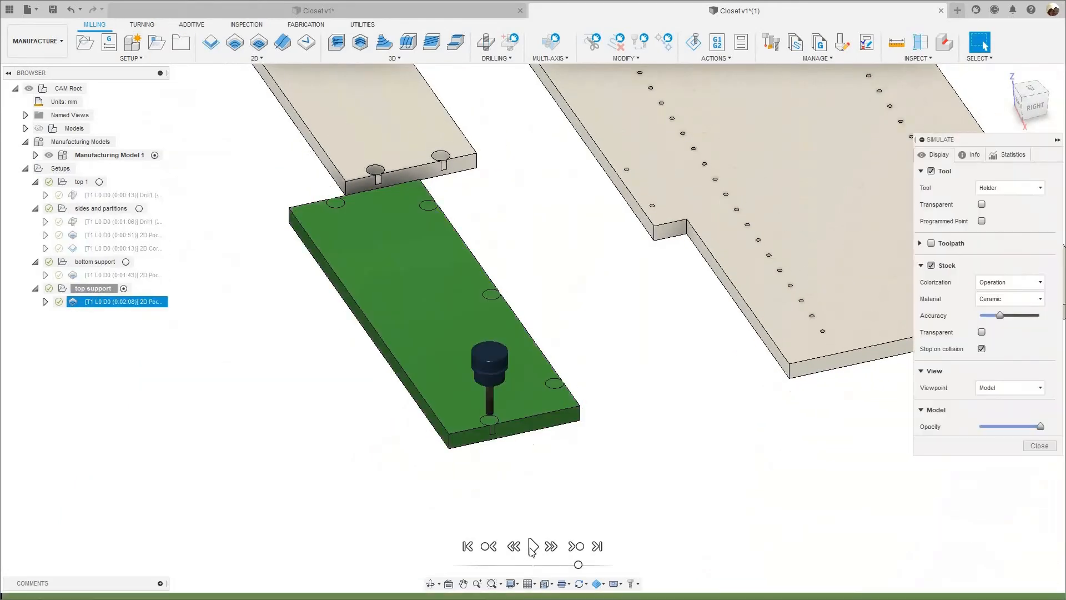
pyautogui.click(532, 547)
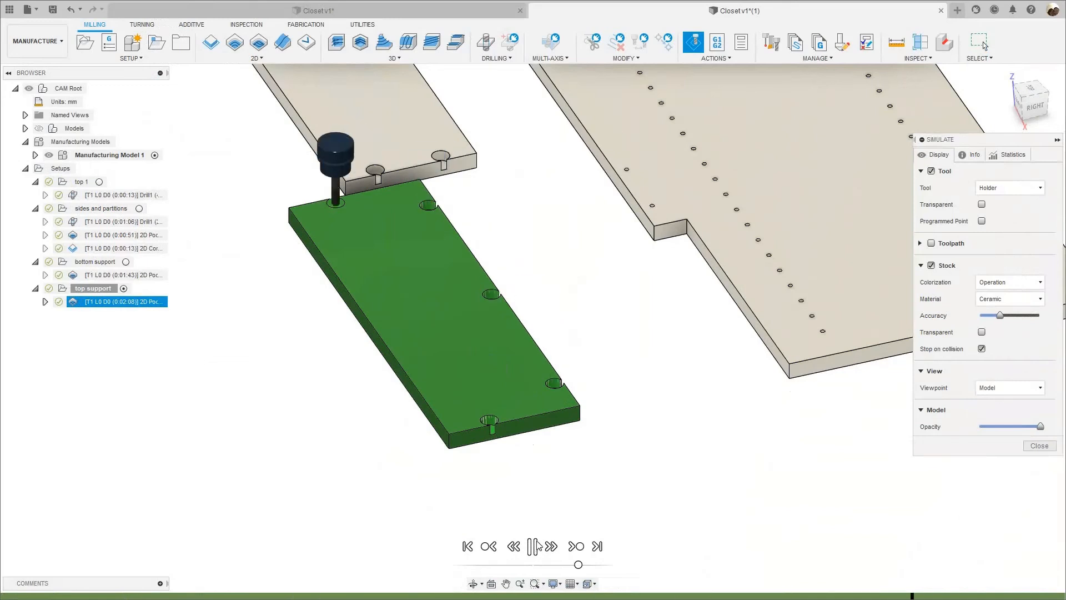
pyautogui.click(535, 547)
pyautogui.scroll(-3, 577, 455)
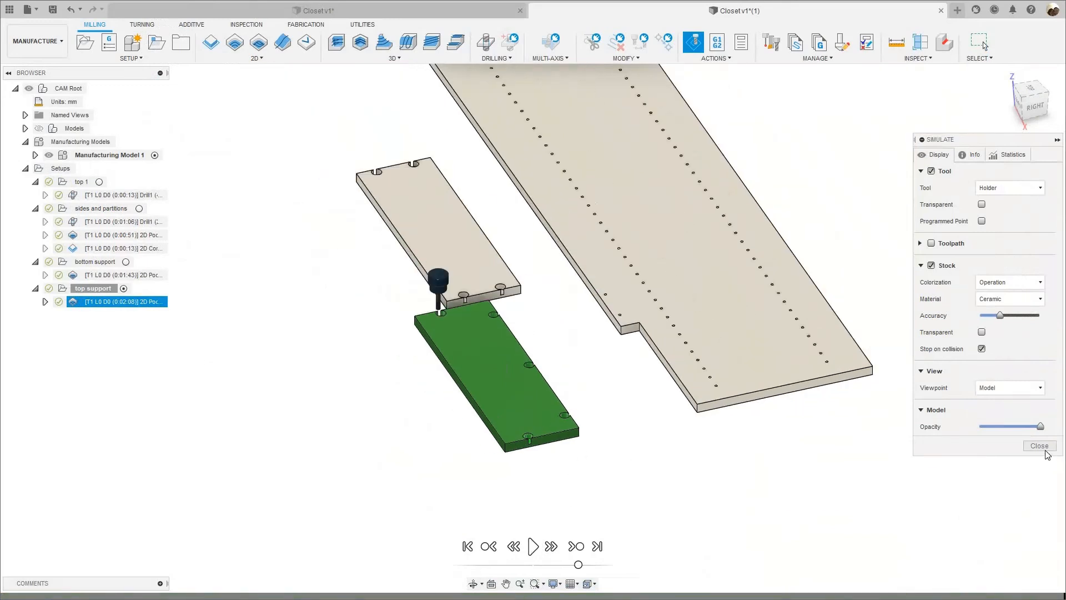
pyautogui.click(1040, 446)
# Clear the selection and look over all prepared panels: the two supports, the side panel and the top panel.
pyautogui.scroll(-5, 333, 345)
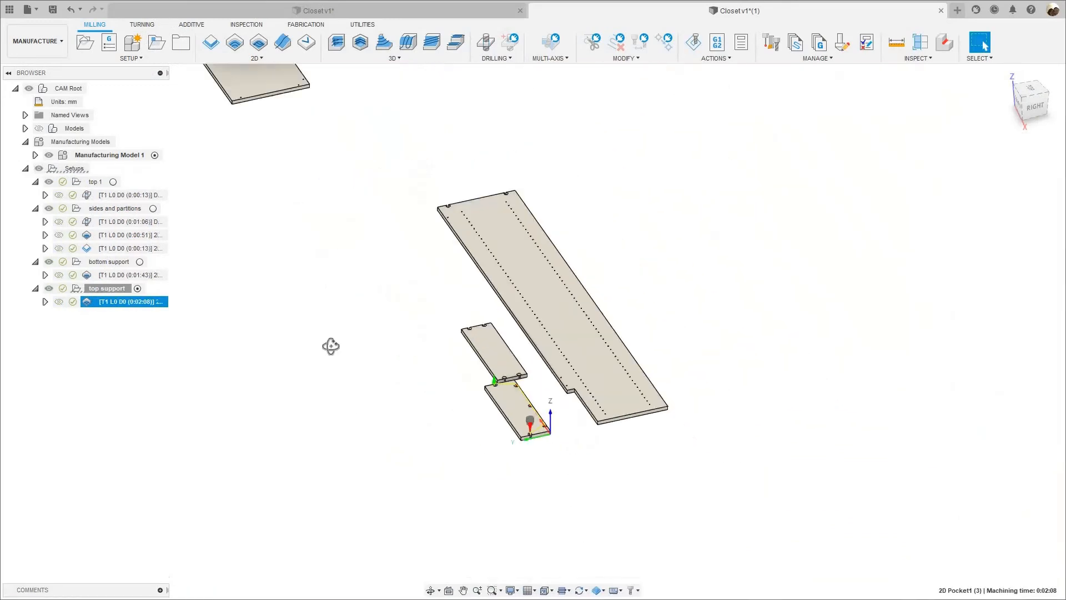
pyautogui.keyDown('shift'); pyautogui.moveTo(417, 319); pyautogui.dragTo(529, 395, button='middle'); pyautogui.keyUp('shift')
pyautogui.scroll(3, 417, 318)
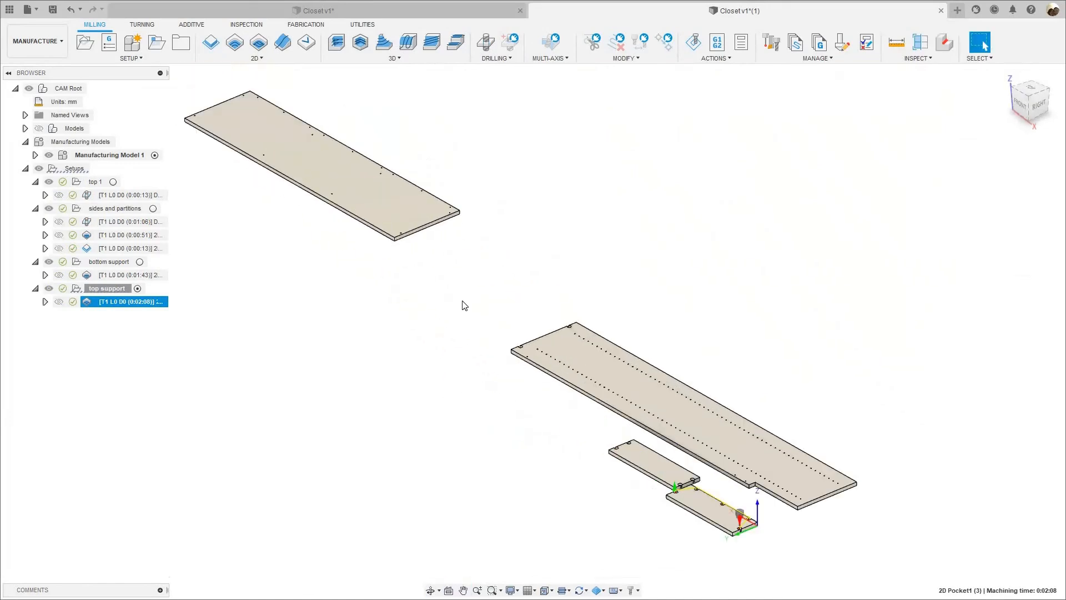
pyautogui.scroll(-2, 416, 317)
pyautogui.moveTo(621, 381); pyautogui.dragTo(471, 330, button='middle')
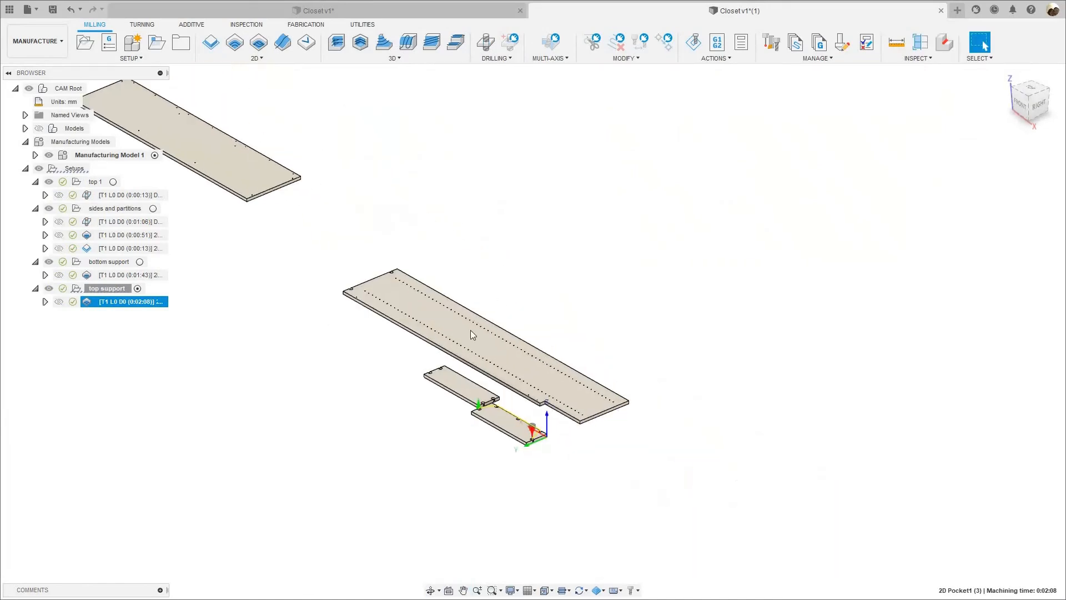
pyautogui.scroll(3, 472, 343)
pyautogui.scroll(2, 472, 343)
pyautogui.scroll(2, 452, 325)
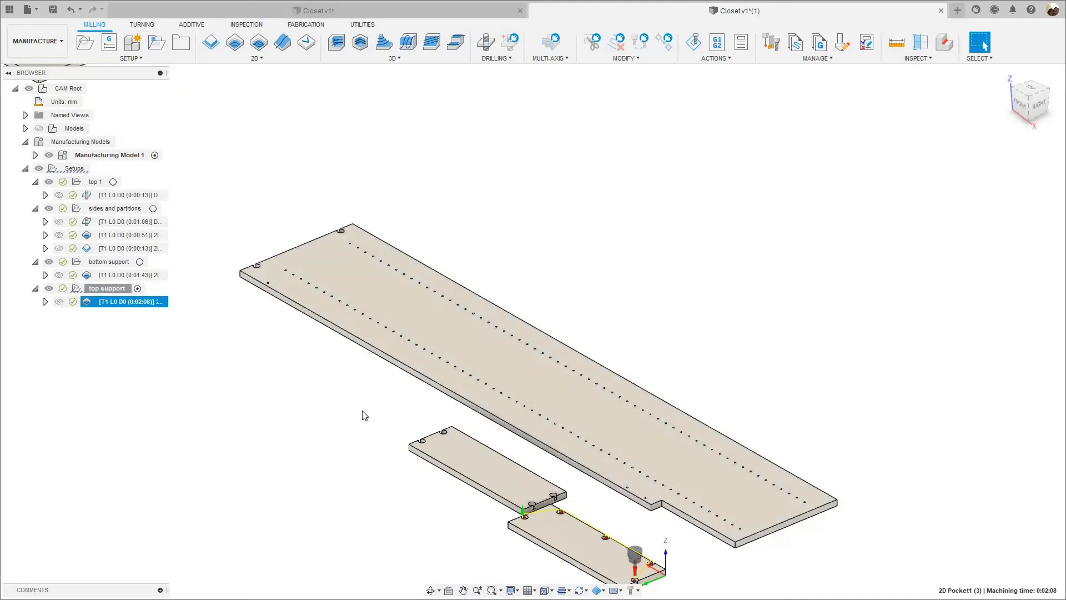
pyautogui.scroll(-3, 455, 439)
pyautogui.scroll(1, 436, 432)
pyautogui.click(411, 436)
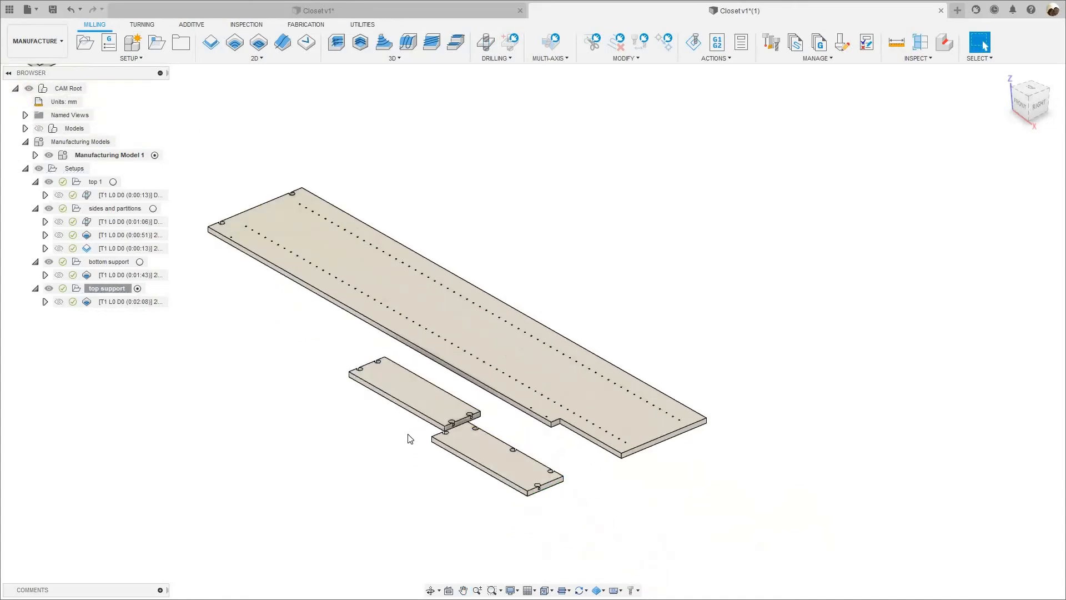
pyautogui.scroll(-2, 392, 431)
pyautogui.scroll(3, 392, 370)
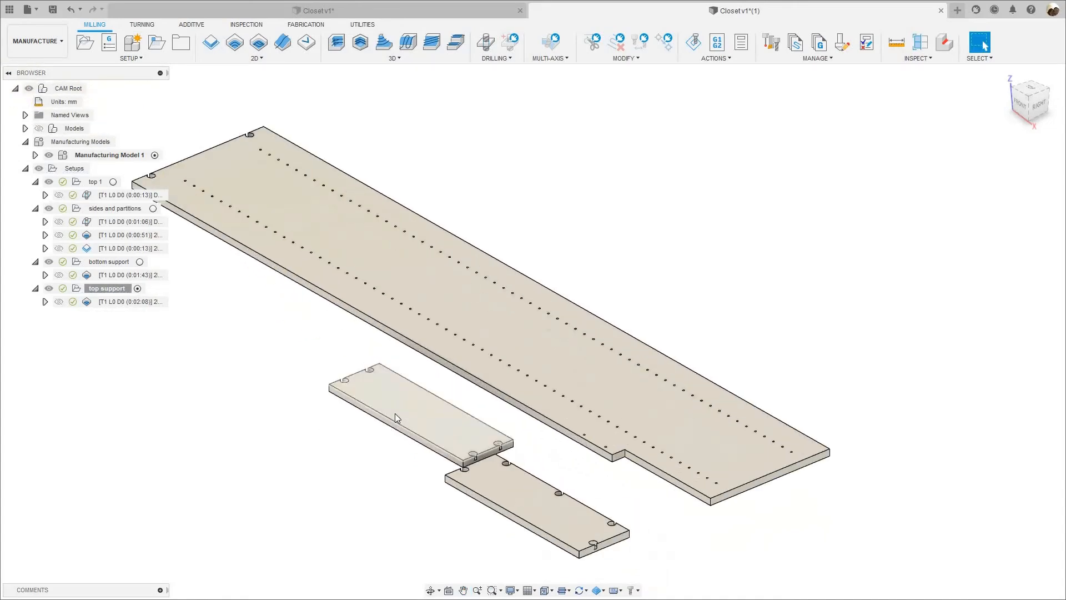
pyautogui.scroll(-2, 272, 321)
pyautogui.scroll(4, 411, 425)
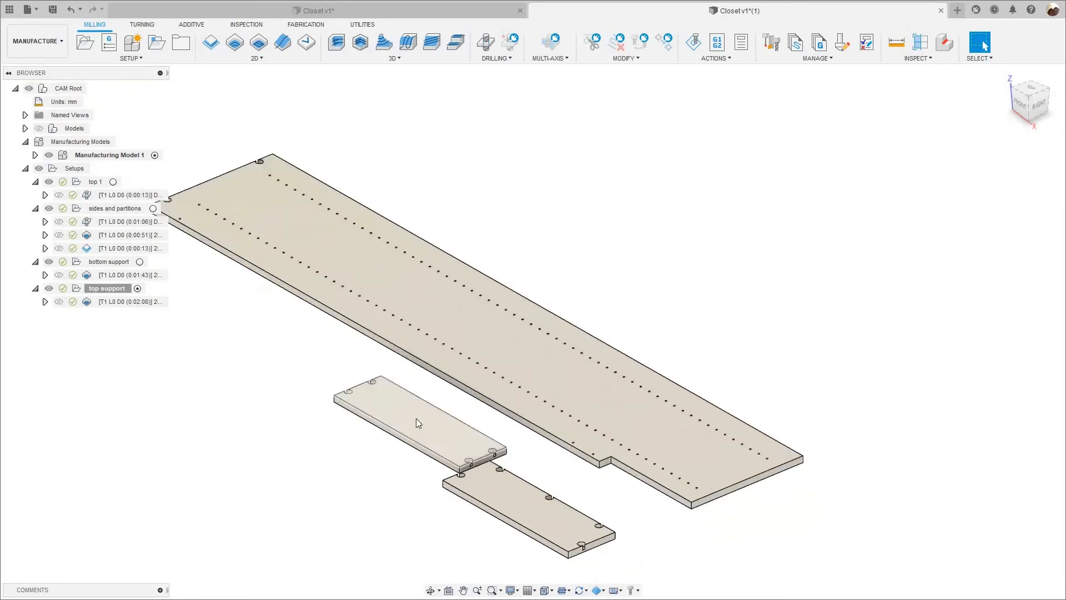
pyautogui.scroll(5, 444, 408)
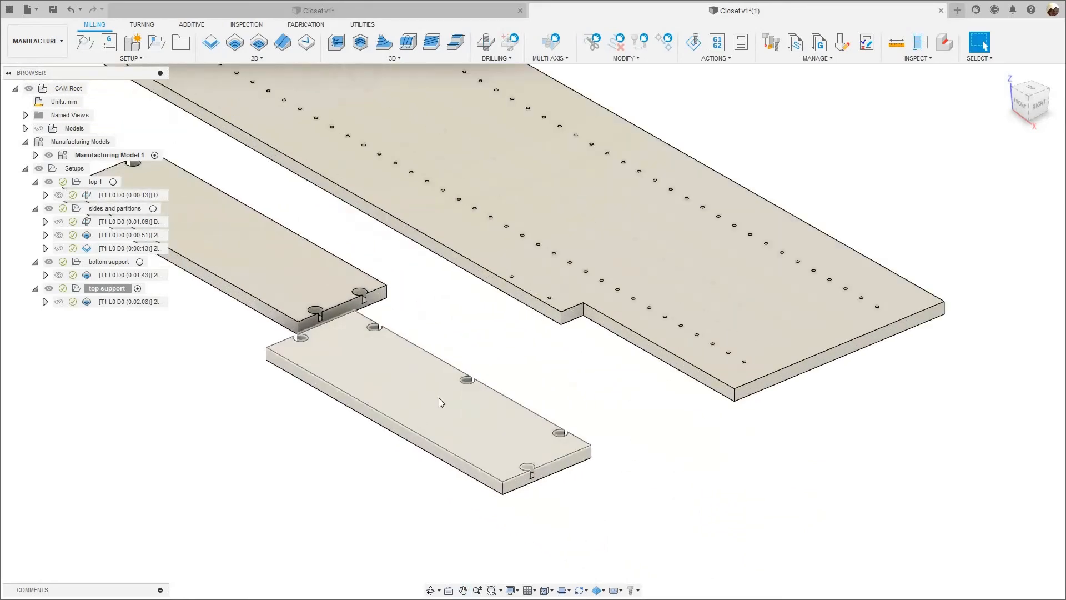
pyautogui.scroll(-5, 435, 408)
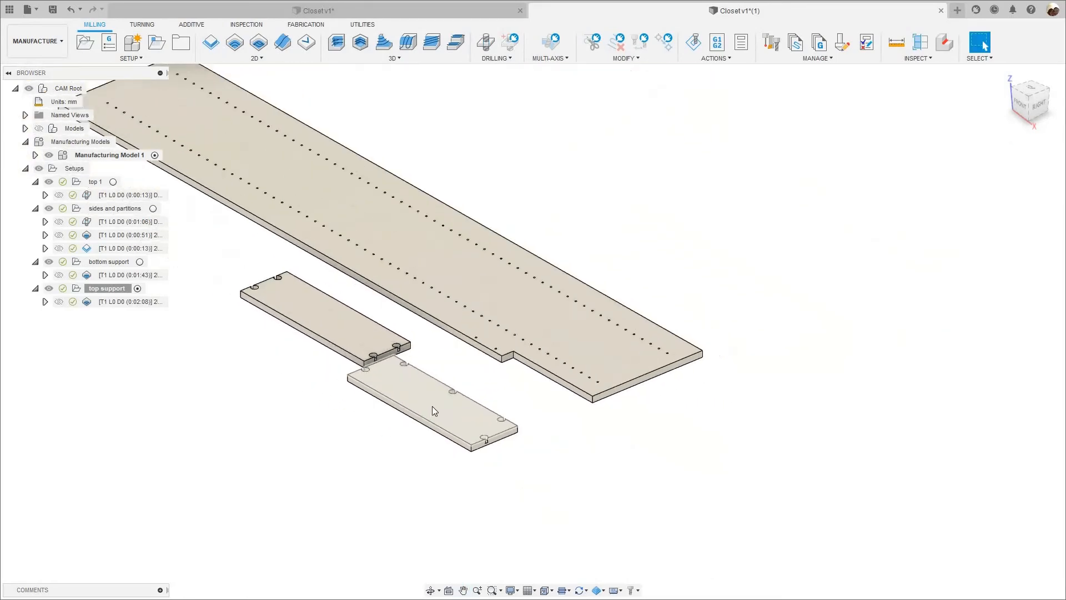
pyautogui.scroll(-4, 391, 441)
pyautogui.moveTo(236, 207); pyautogui.dragTo(321, 259, button='middle')
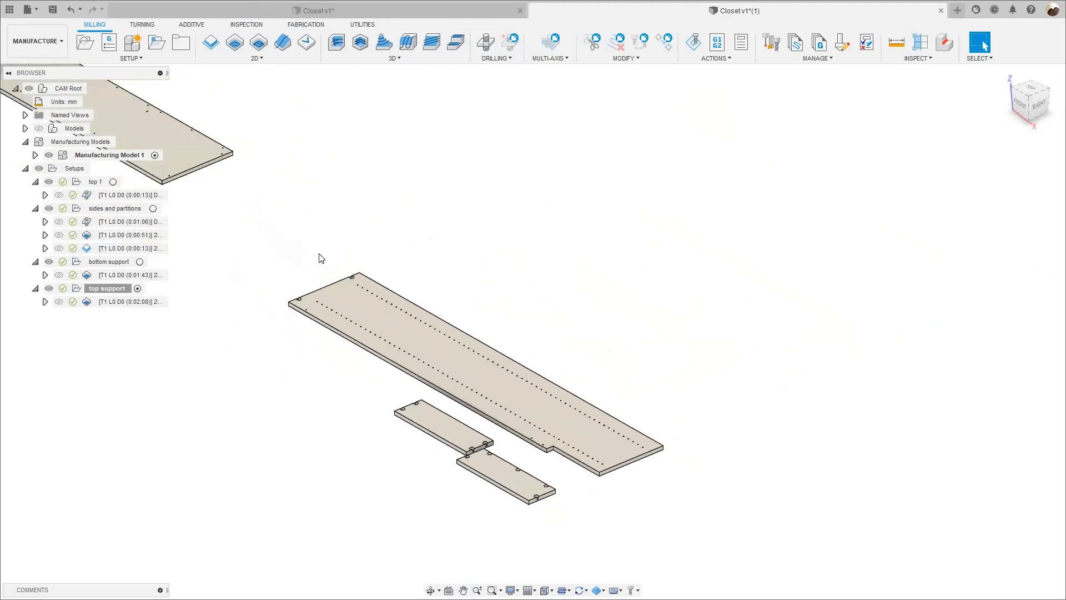
pyautogui.scroll(-2, 321, 259)
pyautogui.moveTo(207, 181); pyautogui.dragTo(355, 279, button='middle')
pyautogui.scroll(2, 354, 279)
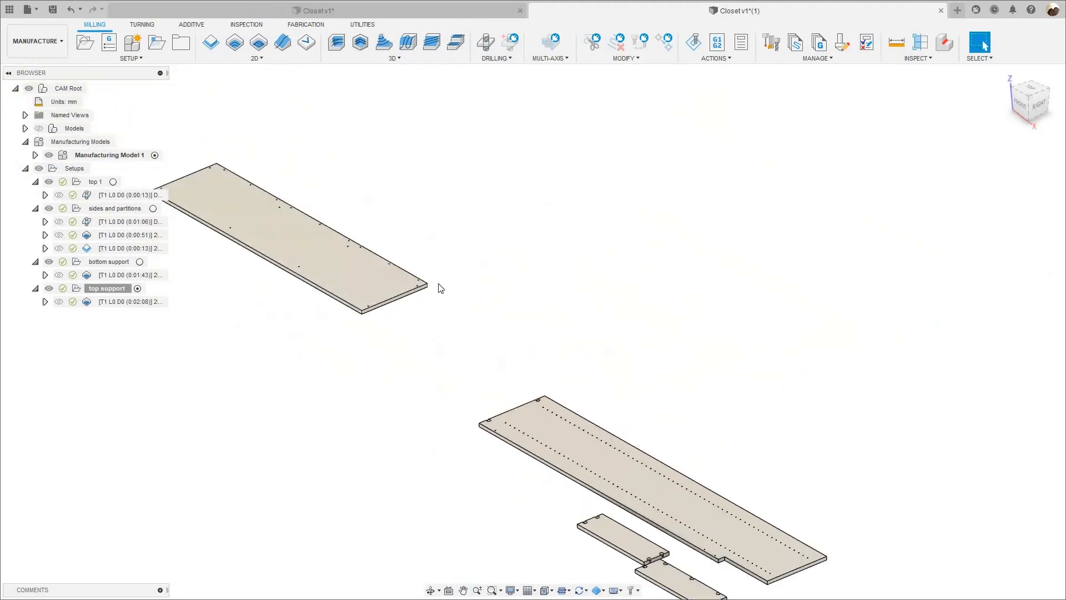
pyautogui.scroll(-3, 439, 283)
pyautogui.scroll(3, 440, 292)
pyautogui.moveTo(537, 380); pyautogui.dragTo(437, 301, button='middle')
pyautogui.scroll(-1, 437, 300)
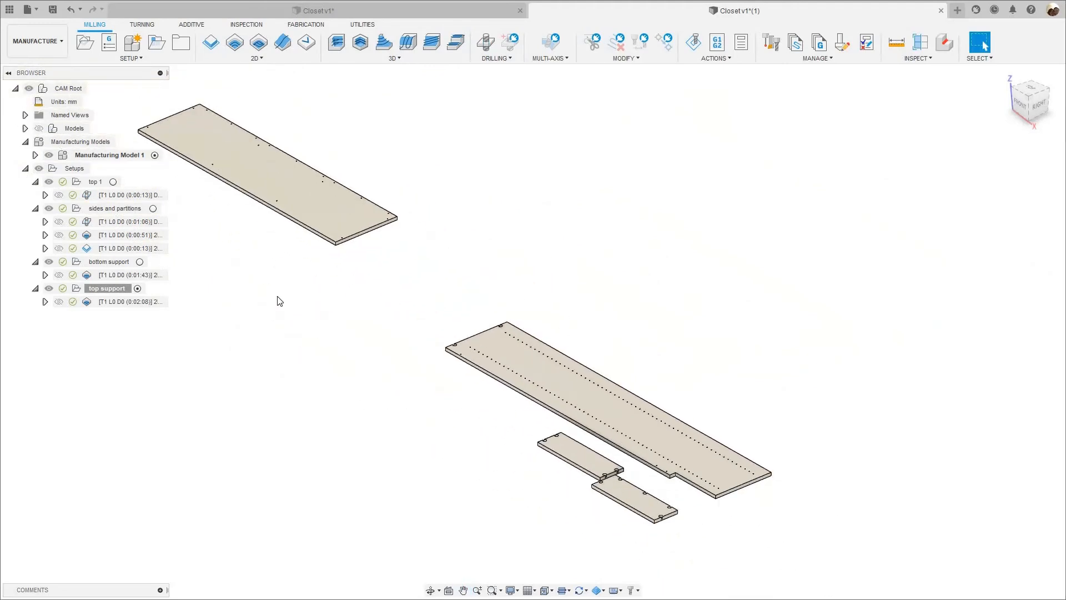
pyautogui.scroll(-2, 419, 348)
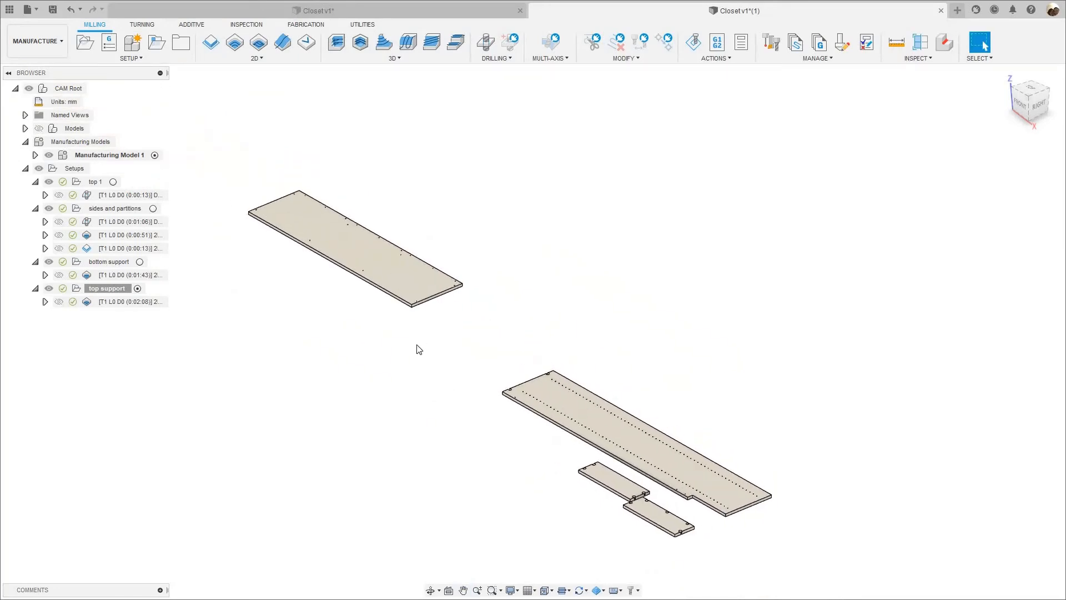
# Post-process the top 1 setup as NC program top_1 with the woodWOP post.
pyautogui.click(94, 183)
pyautogui.rightClick(93, 182)
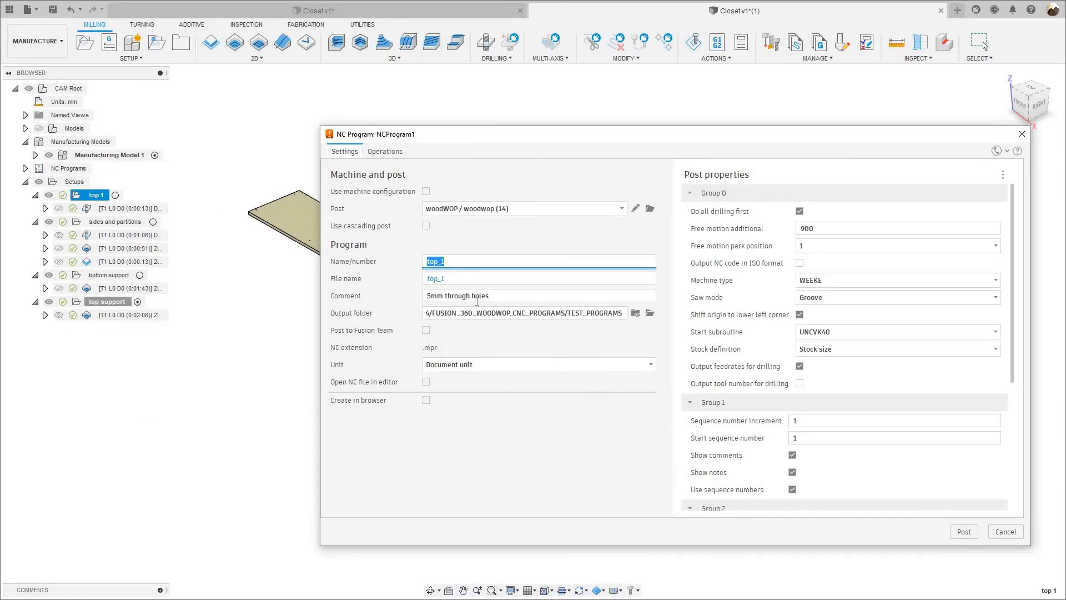
pyautogui.click(967, 532)
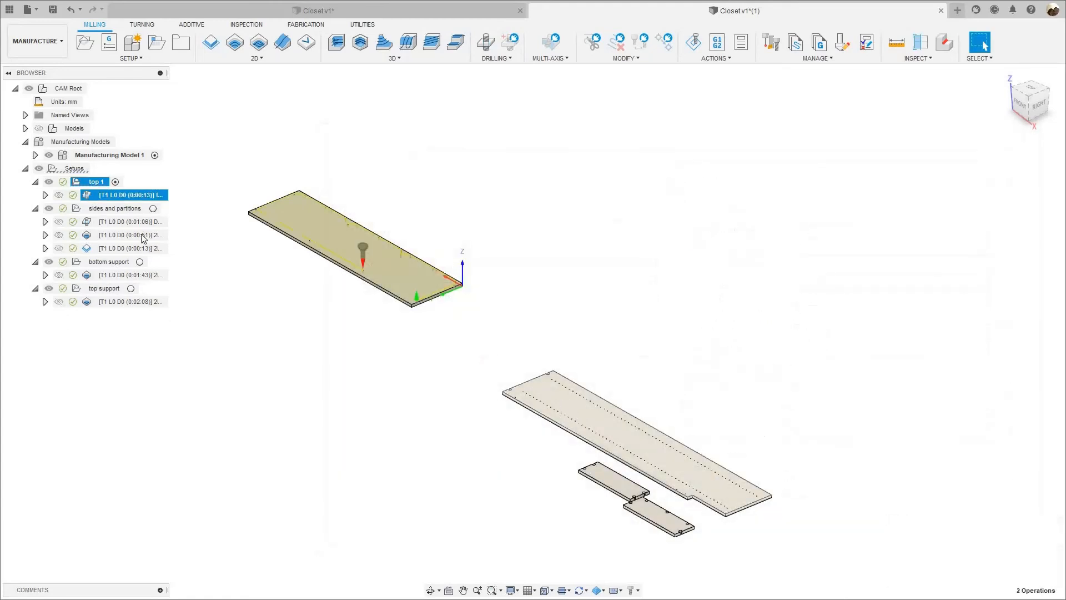
# Post-process the sides and partitions setup as NC program sides_partitiions with the woodWOP post.
pyautogui.click(117, 209)
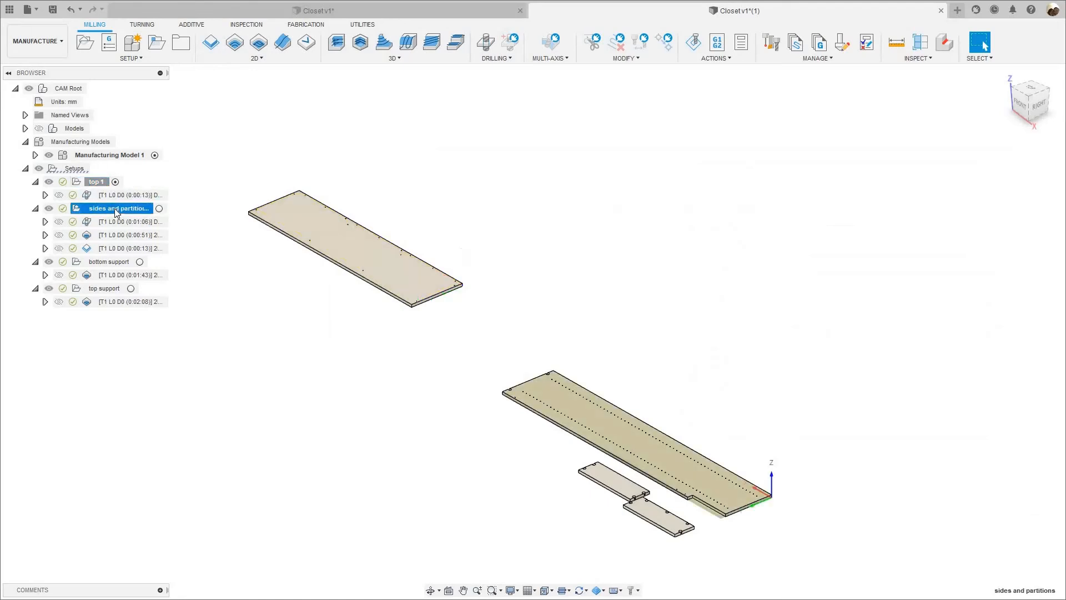
pyautogui.rightClick(117, 212)
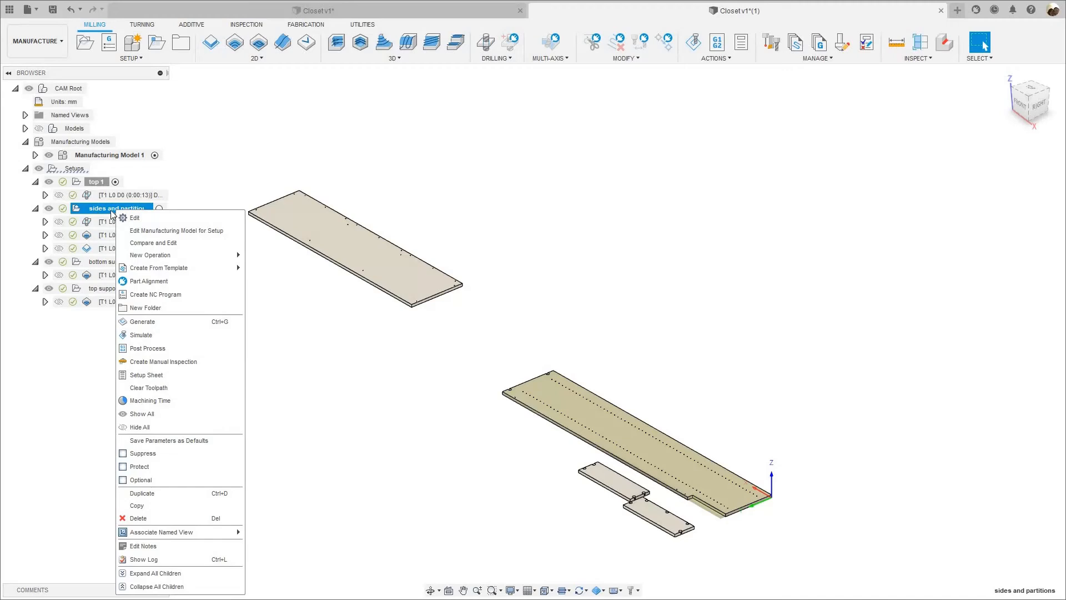
pyautogui.click(111, 210)
pyautogui.rightClick(113, 211)
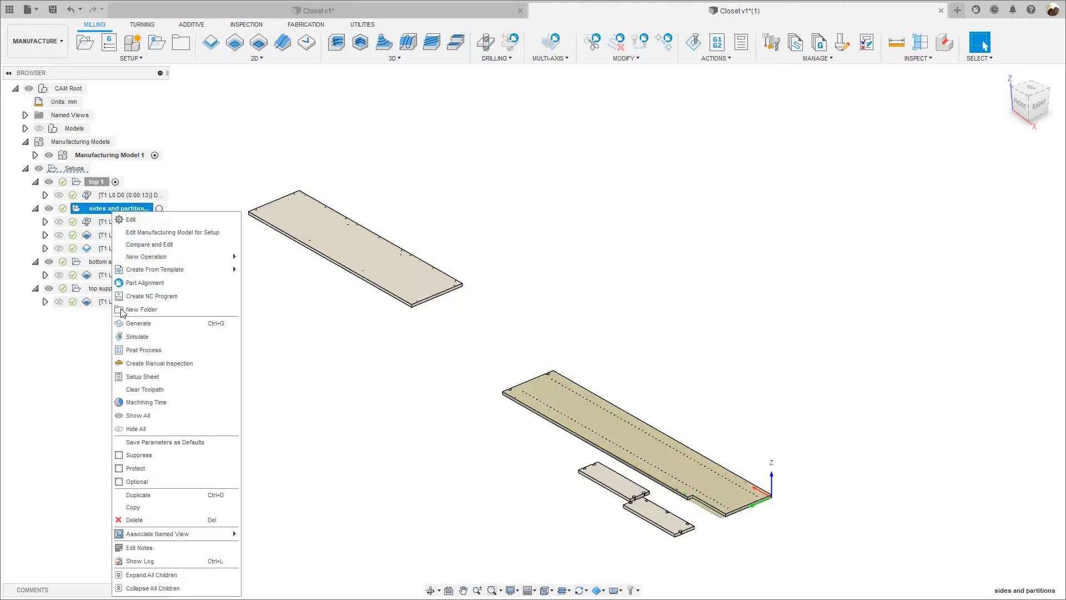
pyautogui.click(146, 350)
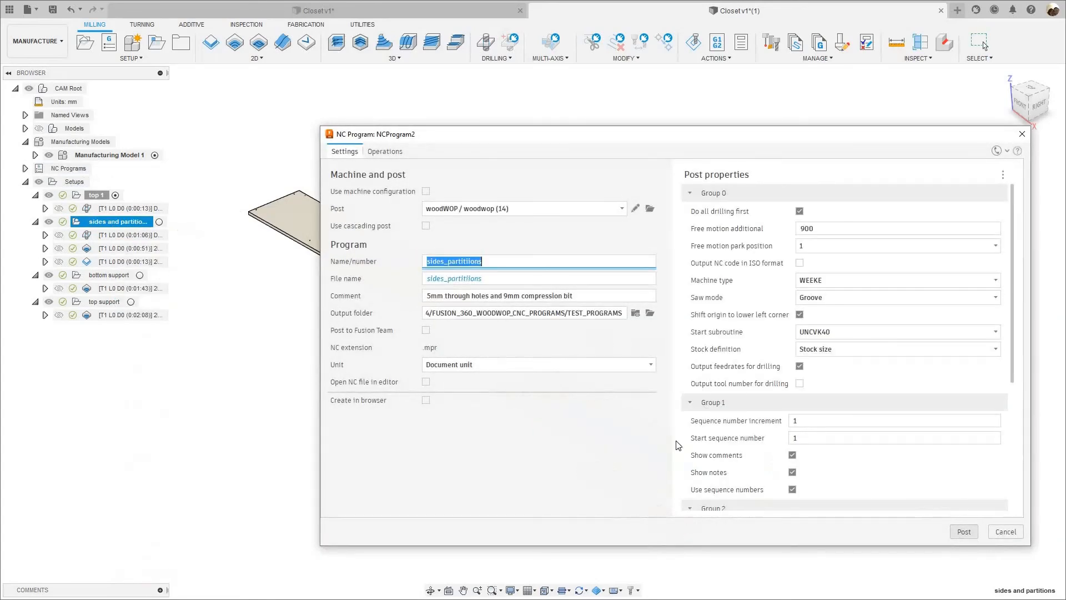
pyautogui.click(964, 532)
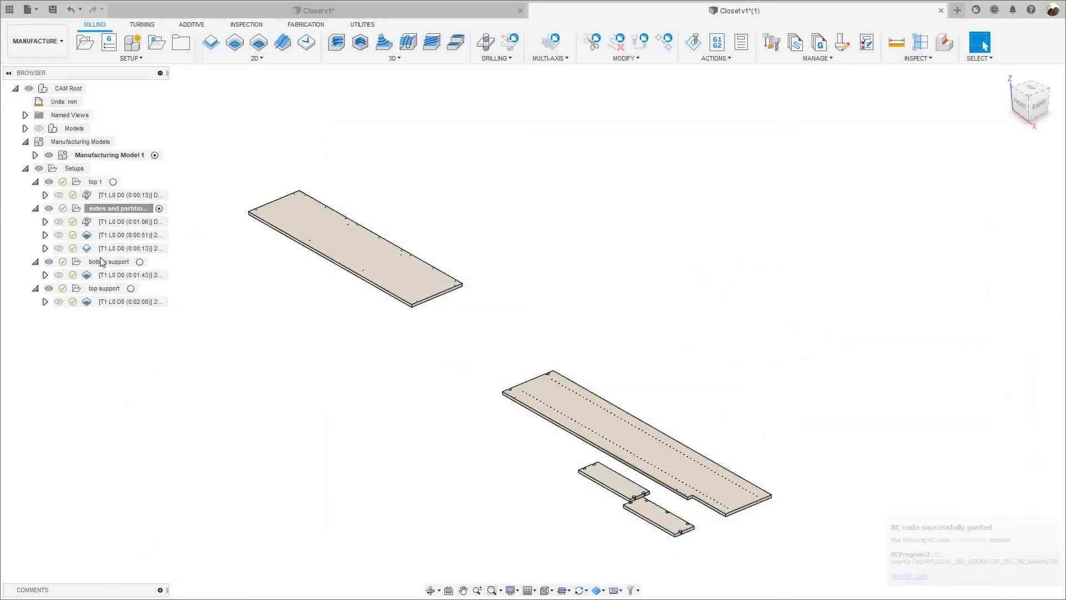
# Post-process the bottom support setup as NC program bottom_support with the woodWOP post.
pyautogui.click(102, 262)
pyautogui.rightClick(102, 262)
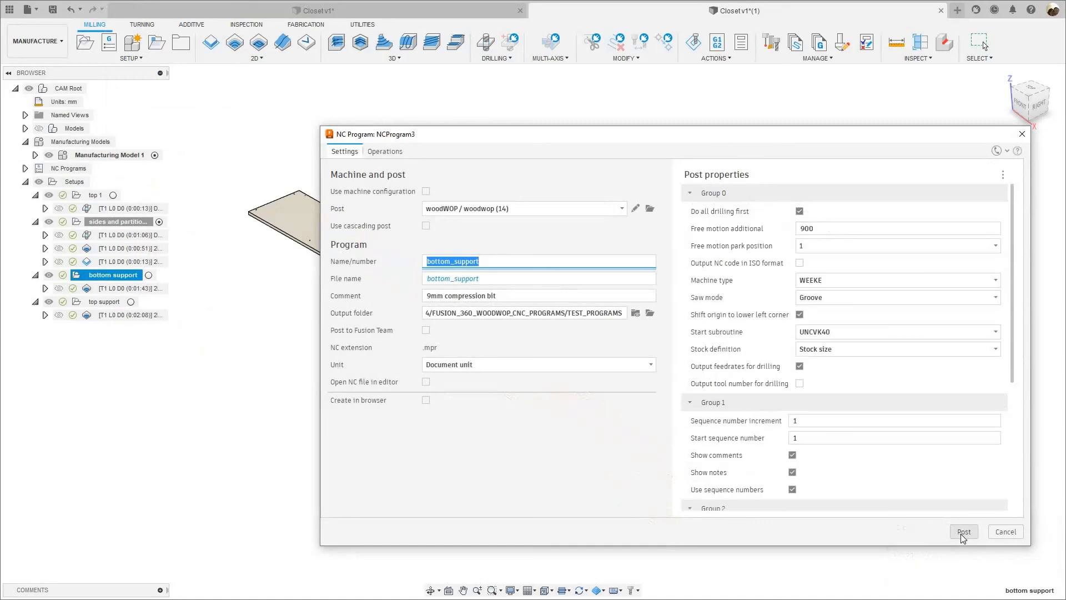
pyautogui.click(964, 532)
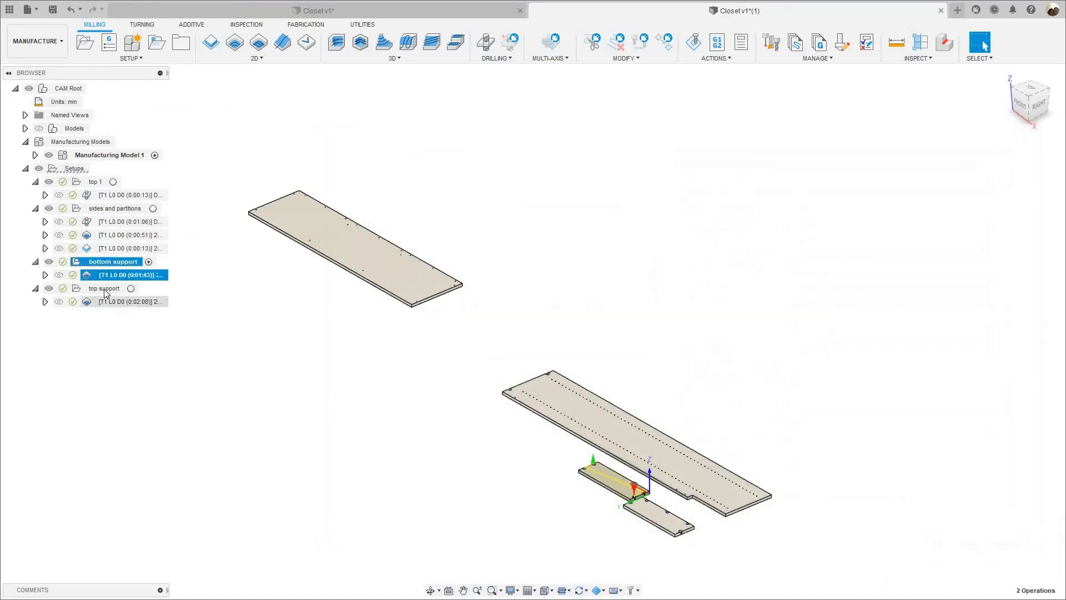
# Post-process the top support setup as NC program top_support with the woodWOP post.
pyautogui.click(106, 289)
pyautogui.rightClick(103, 291)
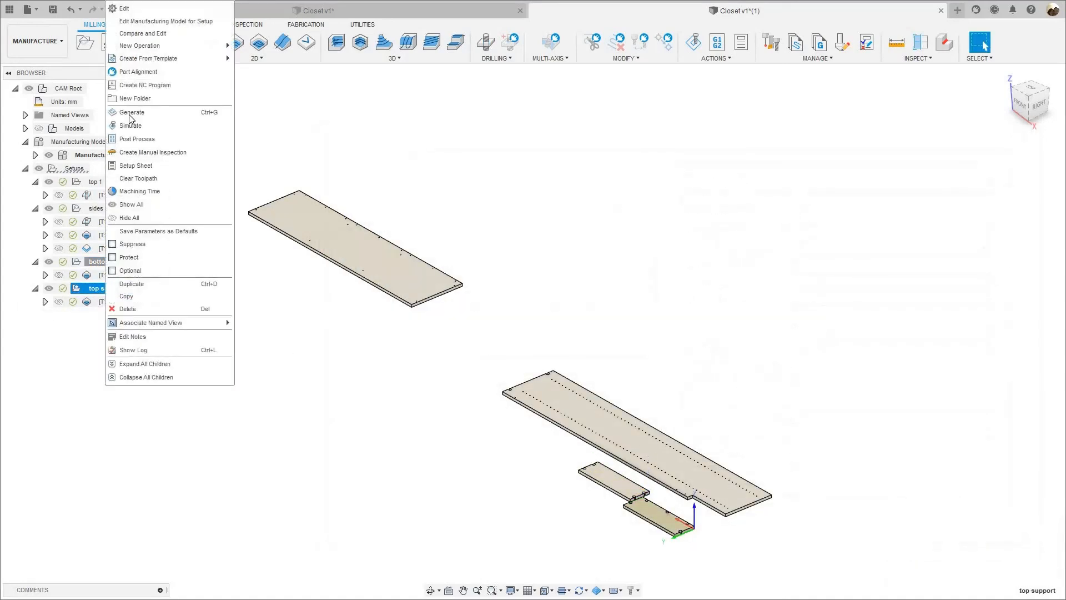
pyautogui.click(137, 139)
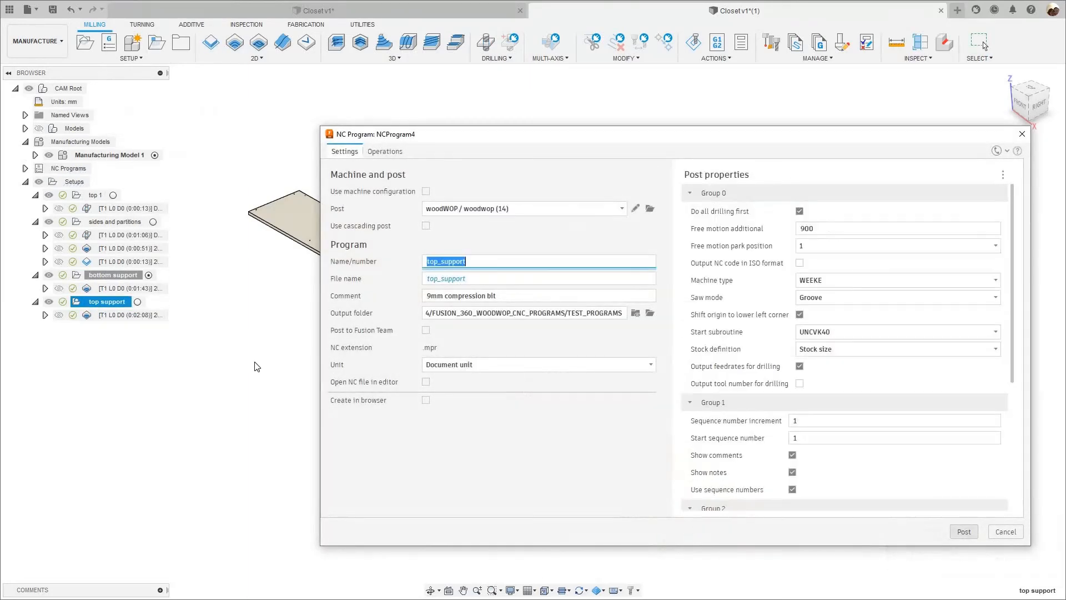
pyautogui.click(124, 316)
pyautogui.click(333, 397)
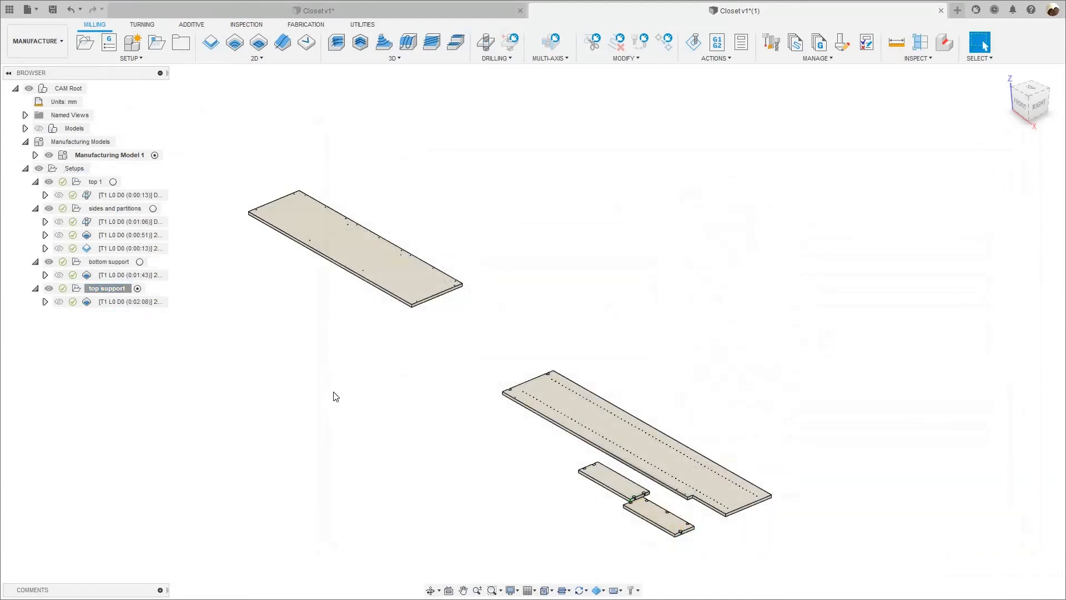
# Switch to woodWOP 5.0 and open the top_1 program from FUSION_360_WOODWOP_CNC_PROGRAMS, TEST_PROGRAMS, to check its drilling operations.
pyautogui.press('super')
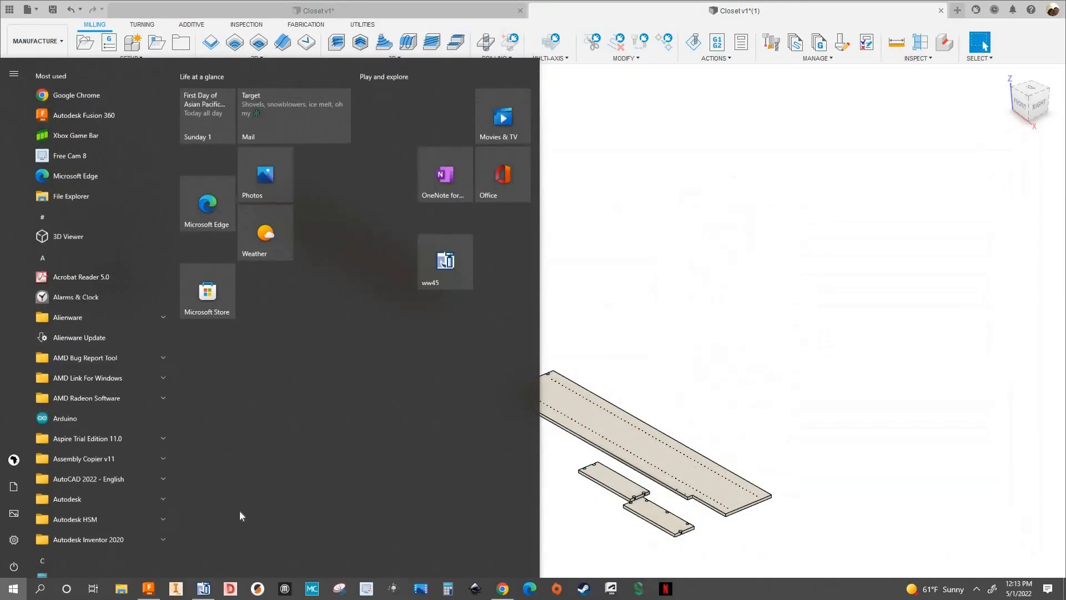
pyautogui.click(203, 588)
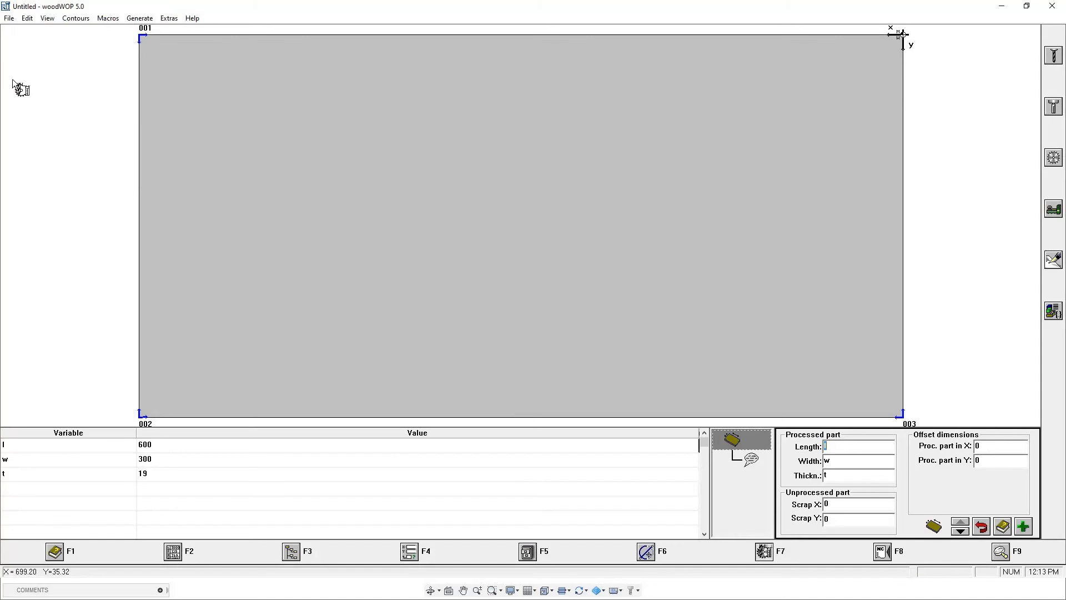
pyautogui.click(9, 18)
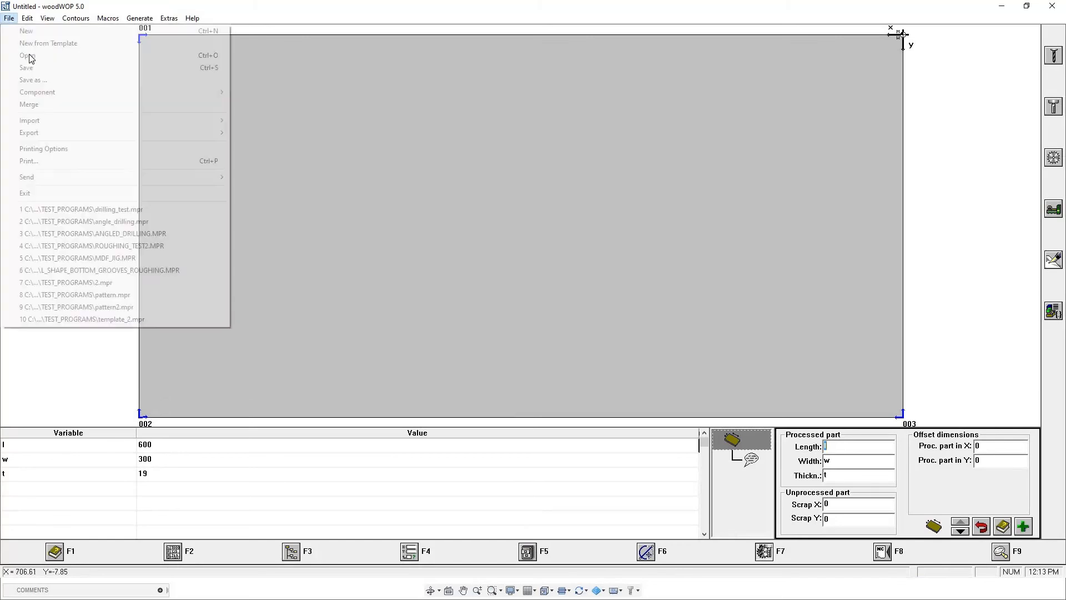
pyautogui.click(62, 64)
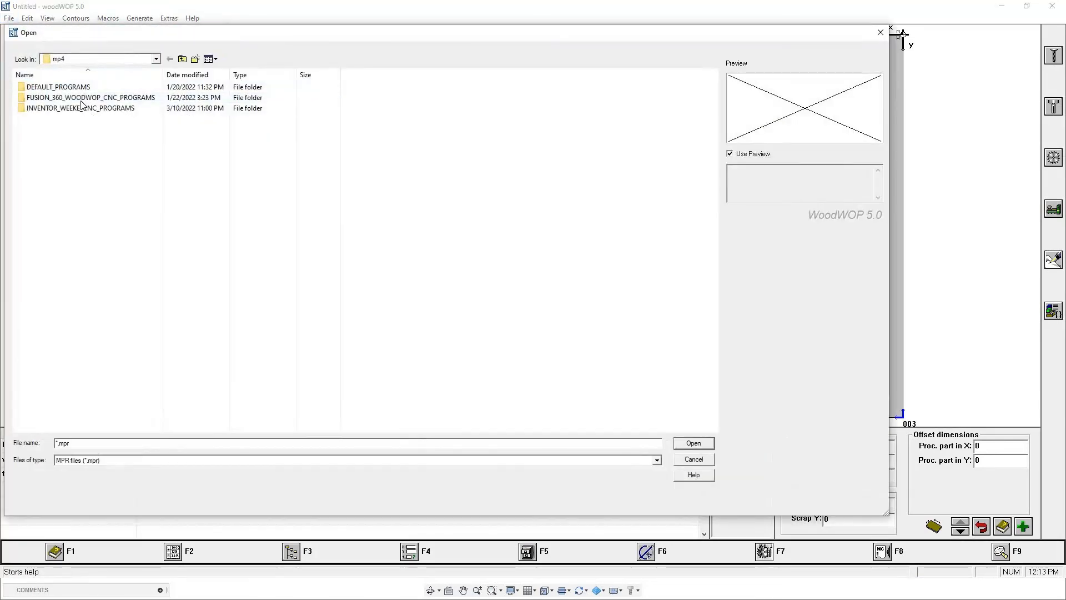
pyautogui.doubleClick(86, 98)
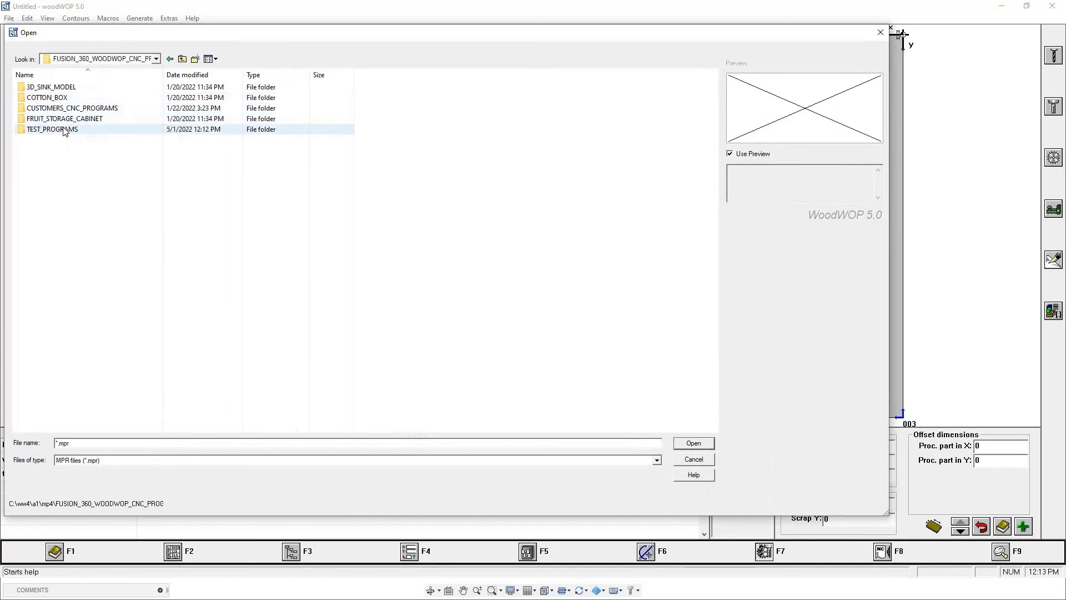
pyautogui.doubleClick(65, 130)
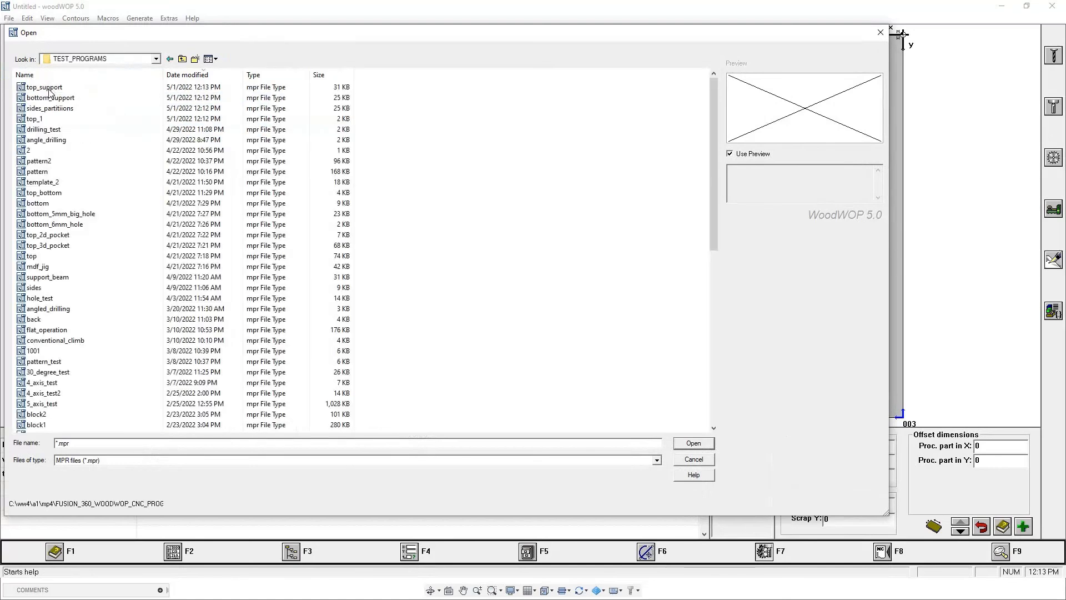
pyautogui.click(37, 120)
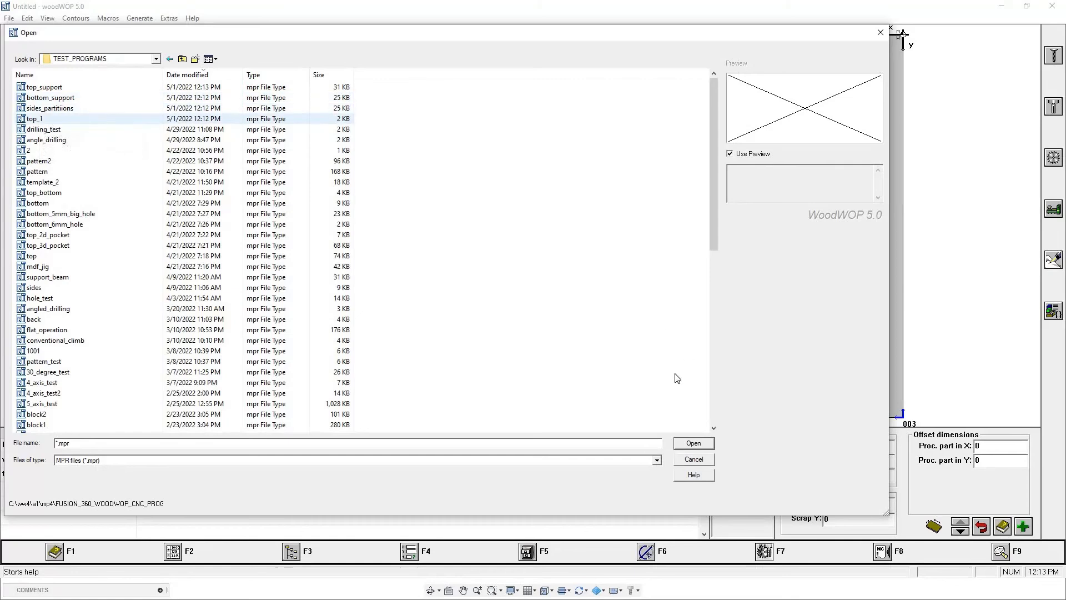
pyautogui.click(694, 443)
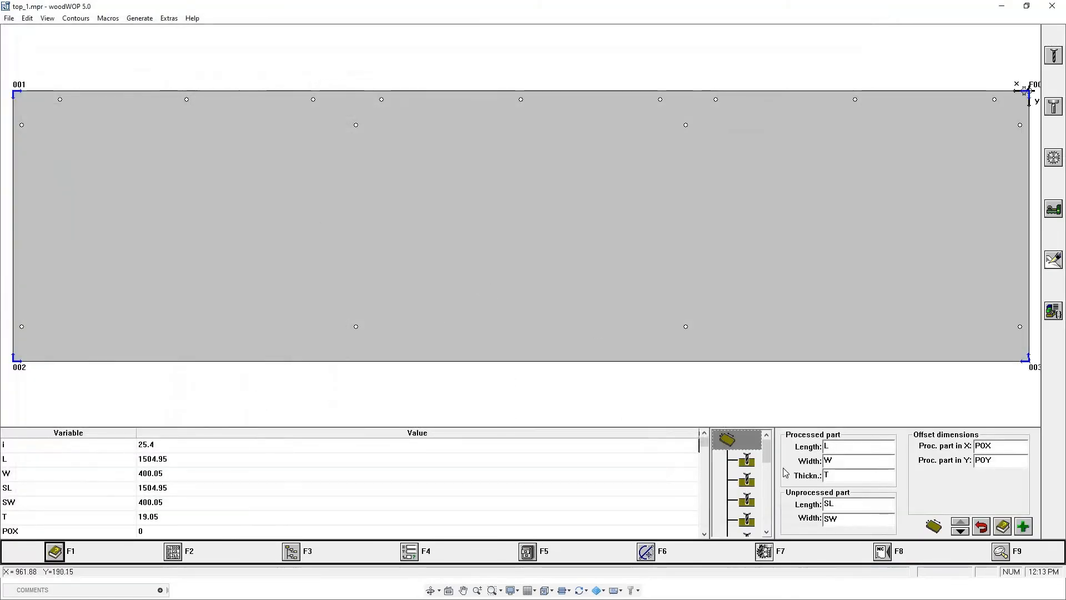
pyautogui.moveTo(768, 451)
pyautogui.mouseDown()
pyautogui.moveTo(767, 509)
pyautogui.moveTo(767, 455)
pyautogui.mouseUp()
# Open the sides_partitiions program from the TEST_PROGRAMS folder.
pyautogui.click(9, 18)
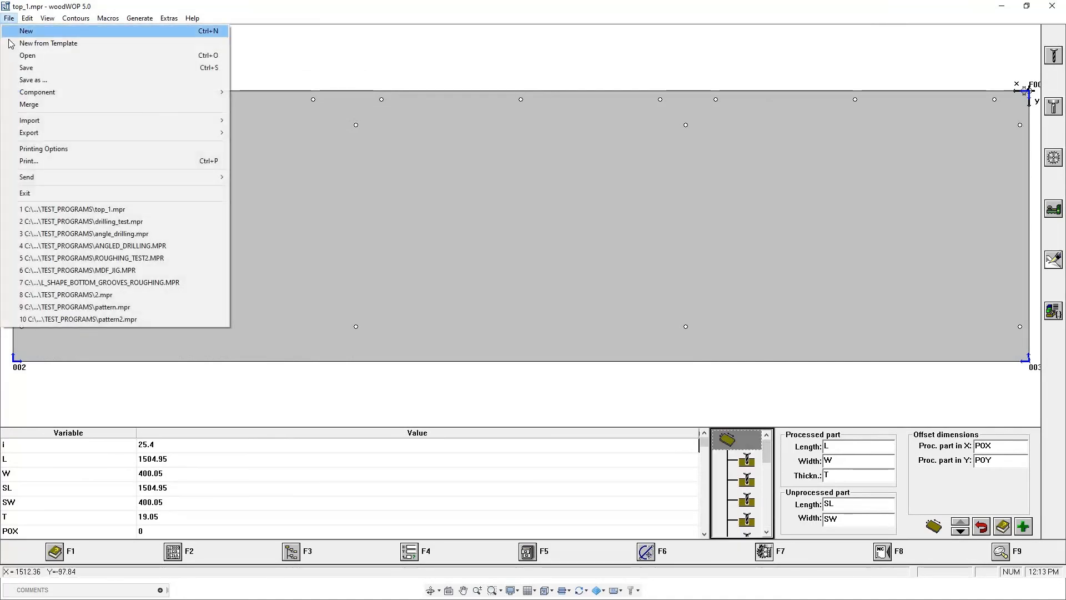
pyautogui.click(23, 55)
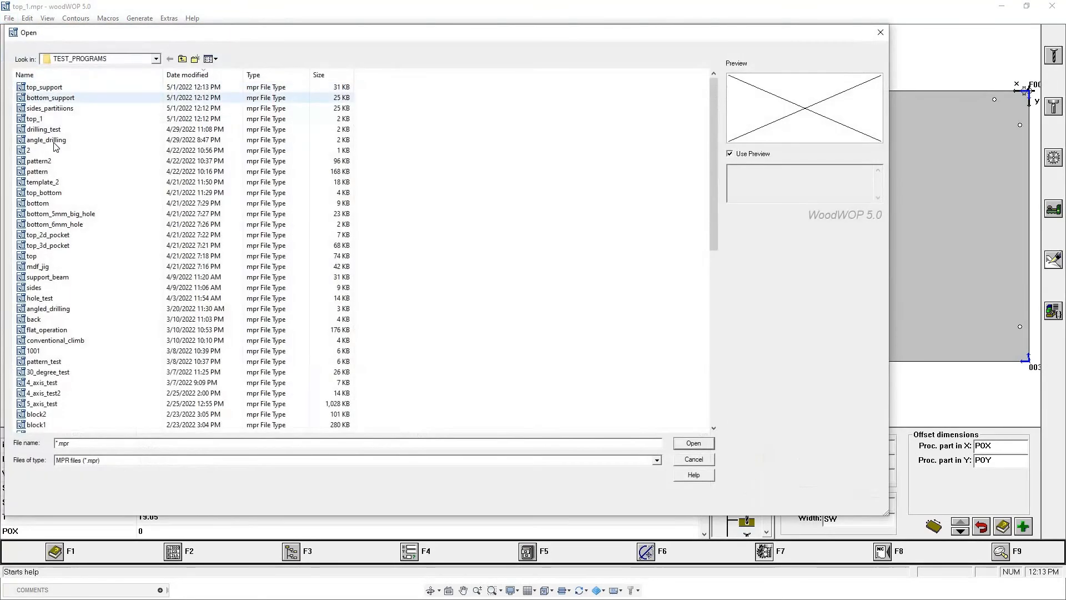
pyautogui.click(50, 108)
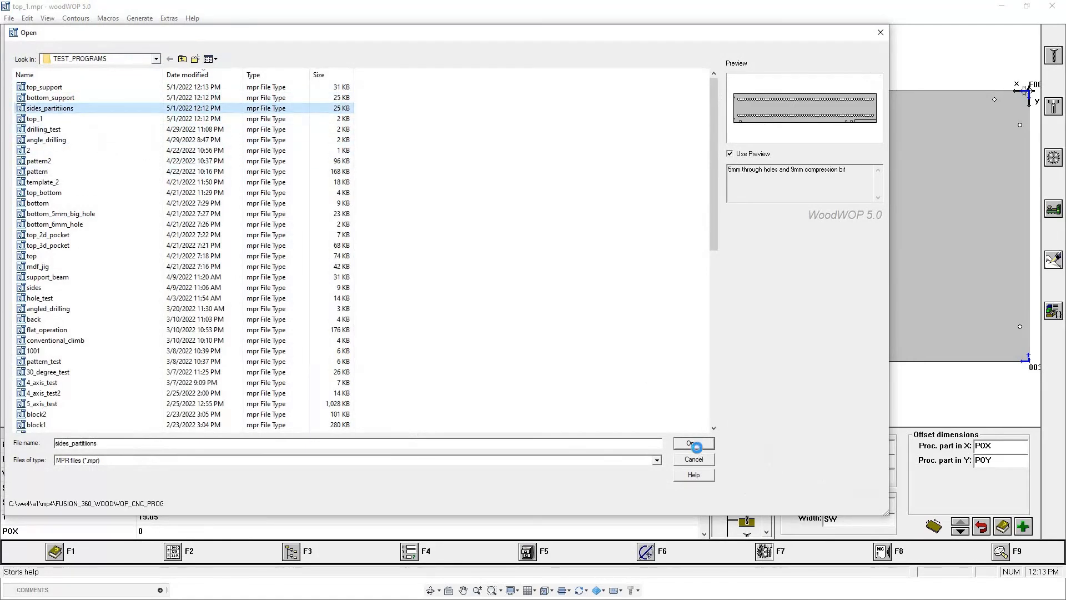
pyautogui.click(694, 444)
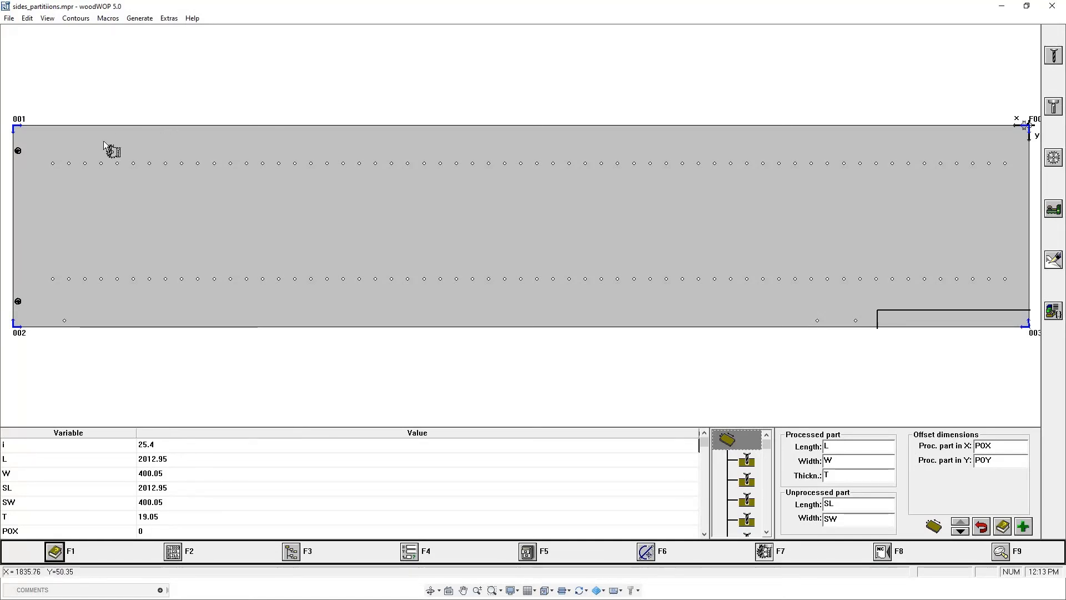
# Mirror the side panel's display in the Y direction, switching the option off and on again to compare both orientations.
pyautogui.click(47, 19)
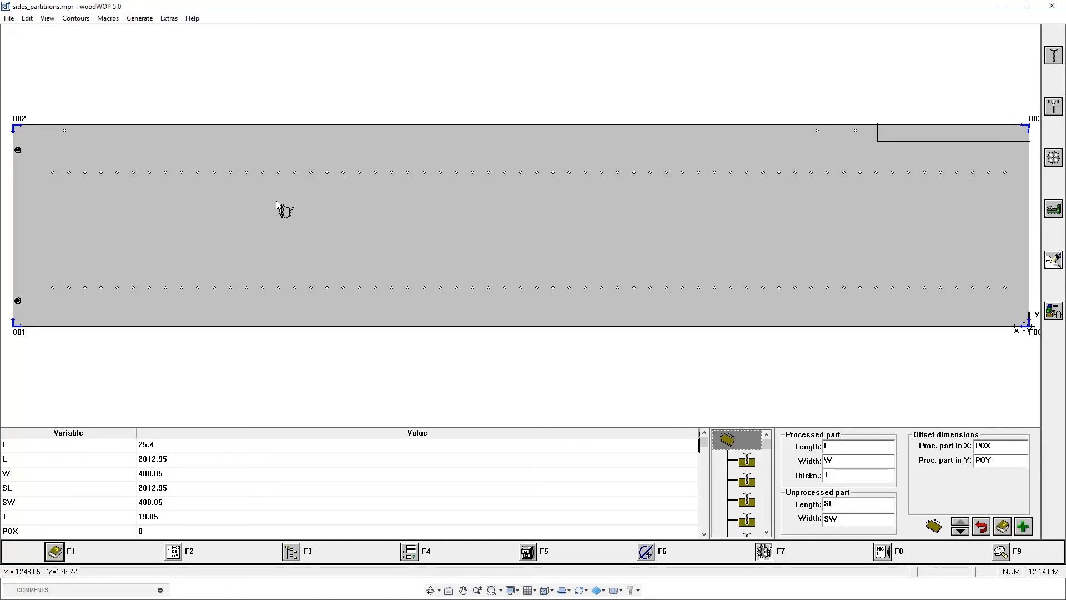
pyautogui.click(47, 19)
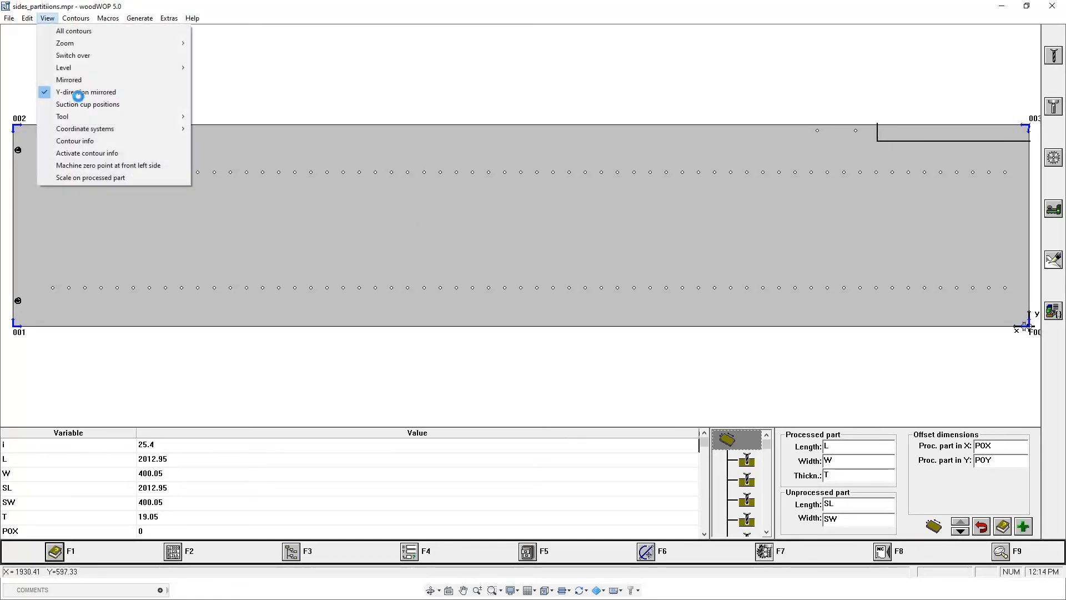
pyautogui.press('Return')
pyautogui.click(48, 18)
pyautogui.click(70, 101)
pyautogui.click(47, 19)
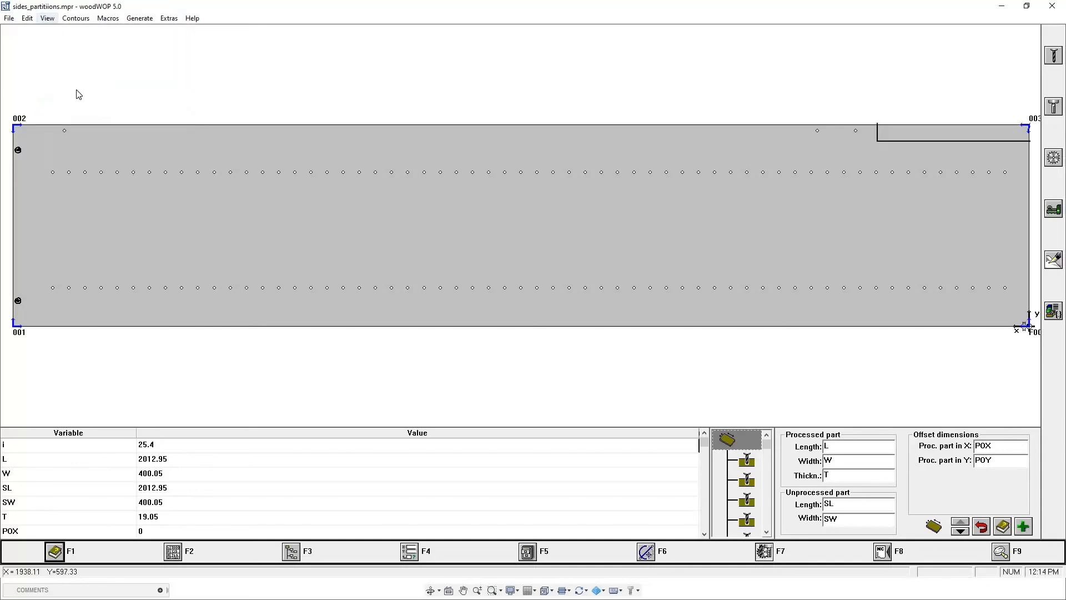
pyautogui.click(186, 105)
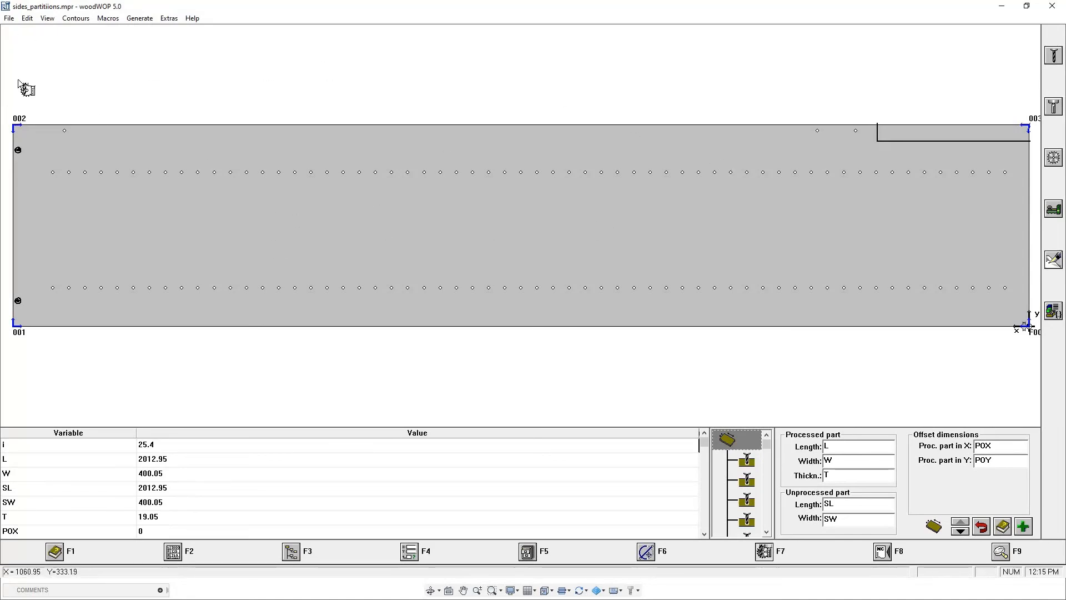
# Open the bottom_support program from the TEST_PROGRAMS folder without saving the changes to sides_partitiions.
pyautogui.click(9, 18)
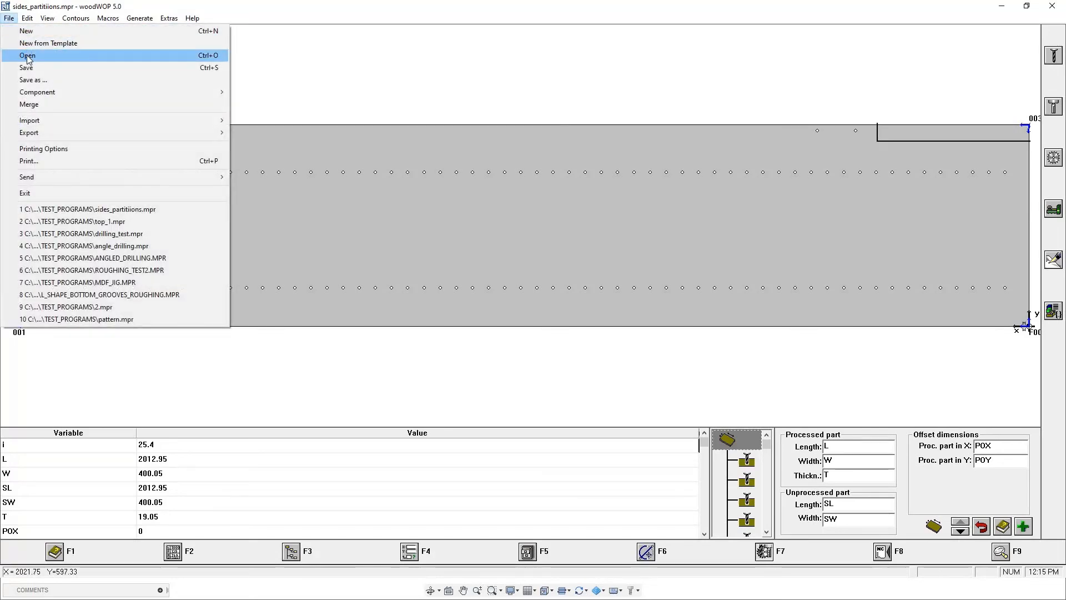
pyautogui.click(35, 56)
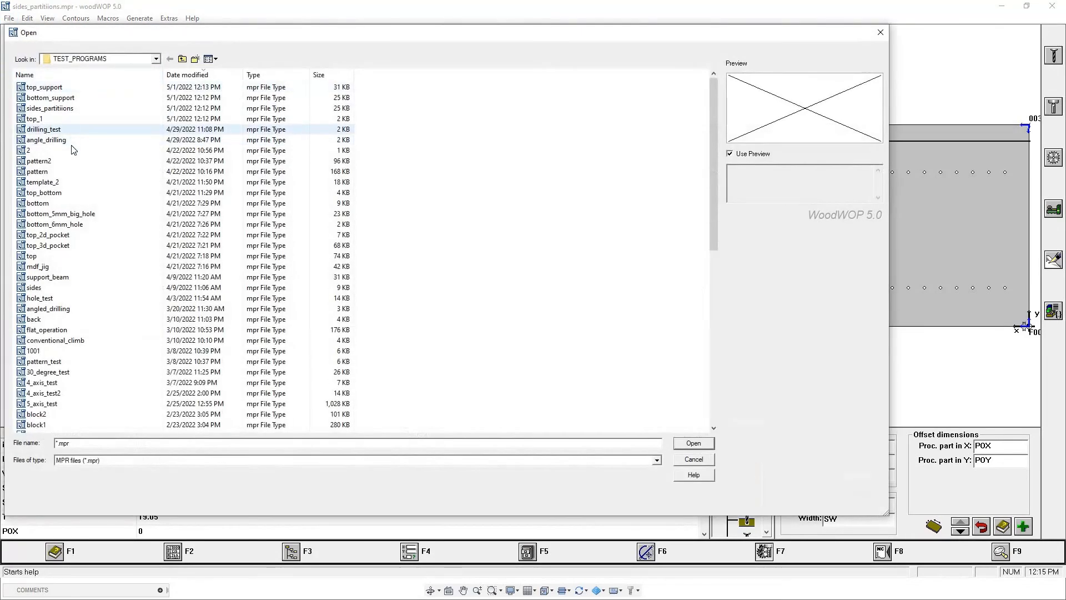
pyautogui.click(50, 97)
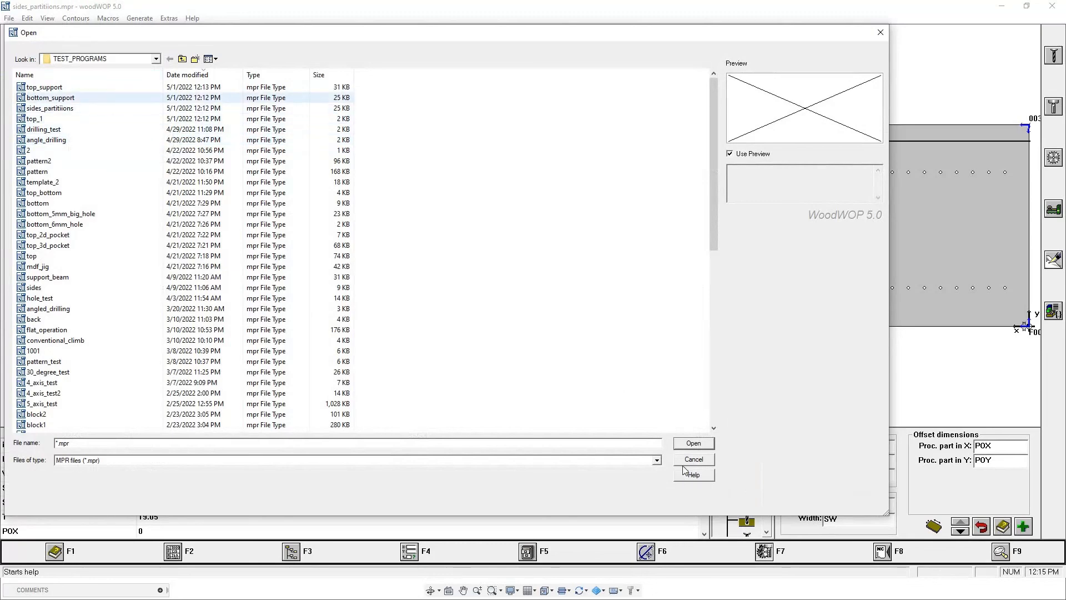
pyautogui.click(687, 446)
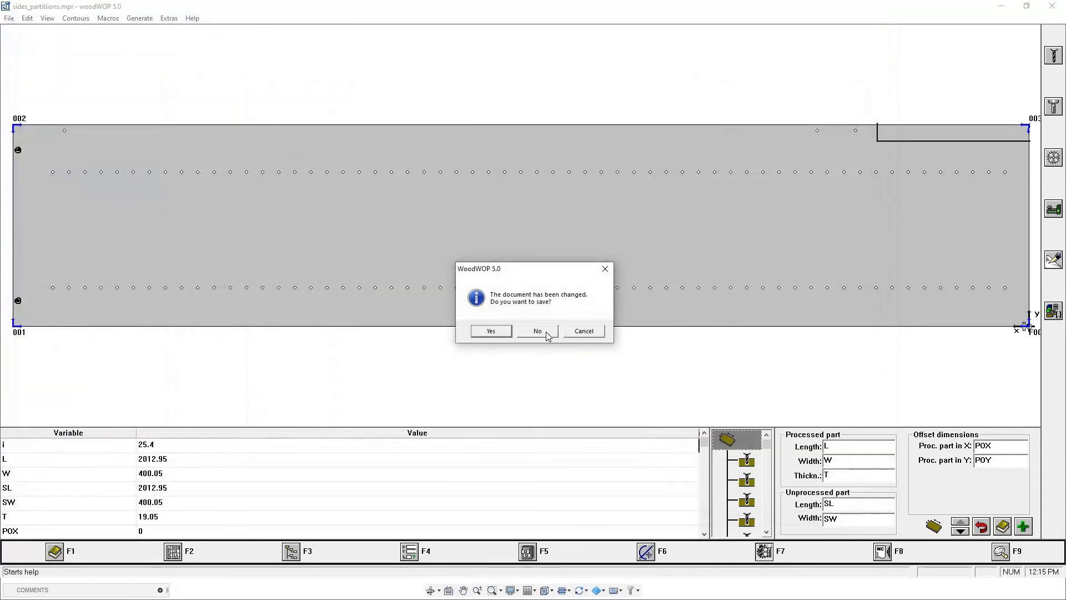
pyautogui.press('n')
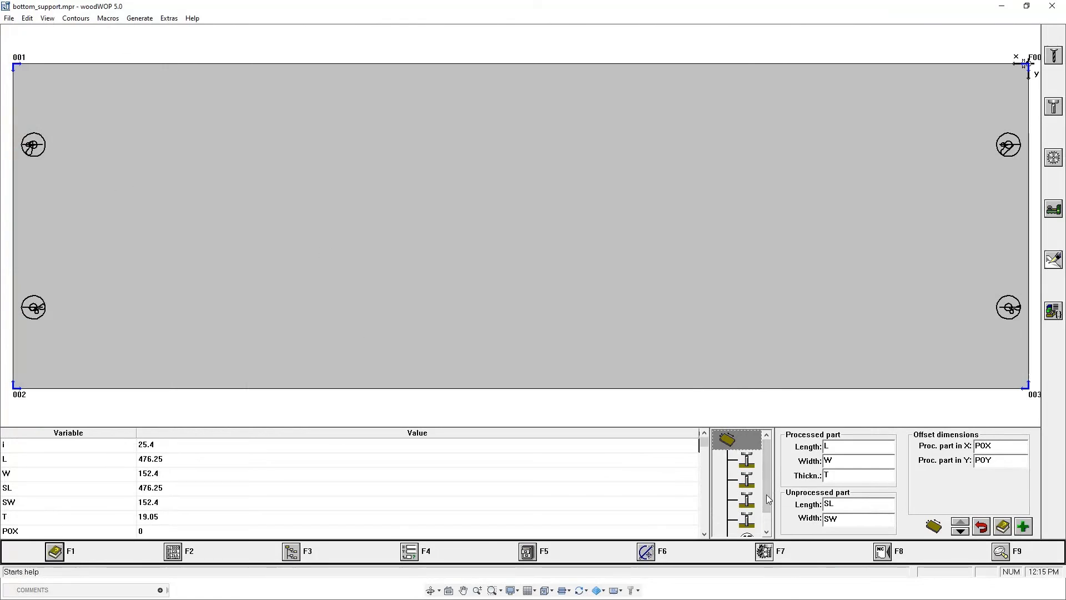
# Step through the bottom support's four routing operations to check which hole each one machines.
pyautogui.moveTo(765, 487); pyautogui.dragTo(751, 465)
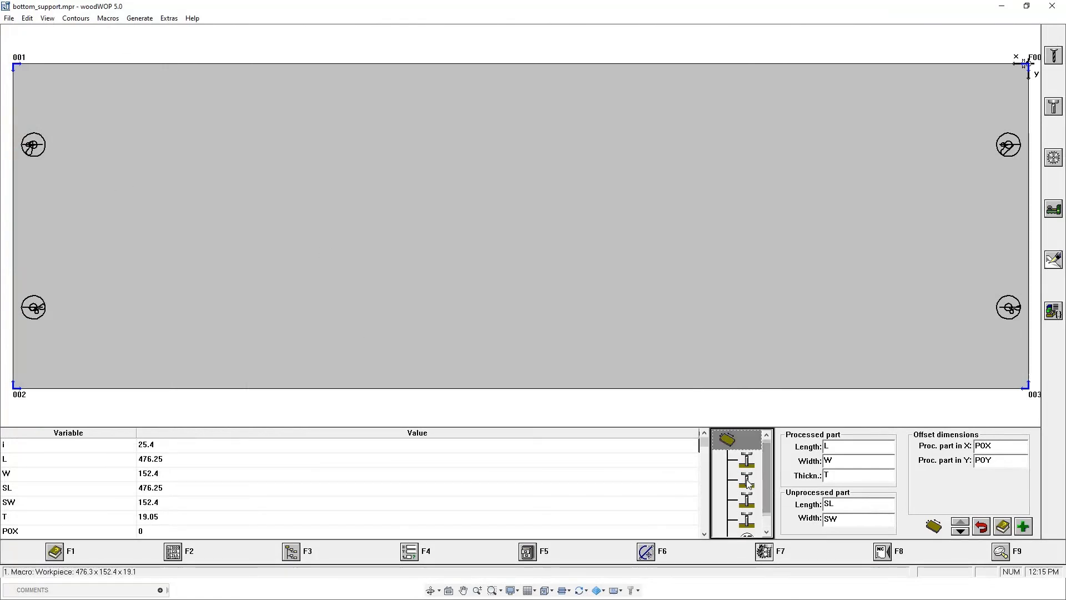
pyautogui.click(748, 462)
pyautogui.press('Down')
pyautogui.press('Down')
pyautogui.press('Down')
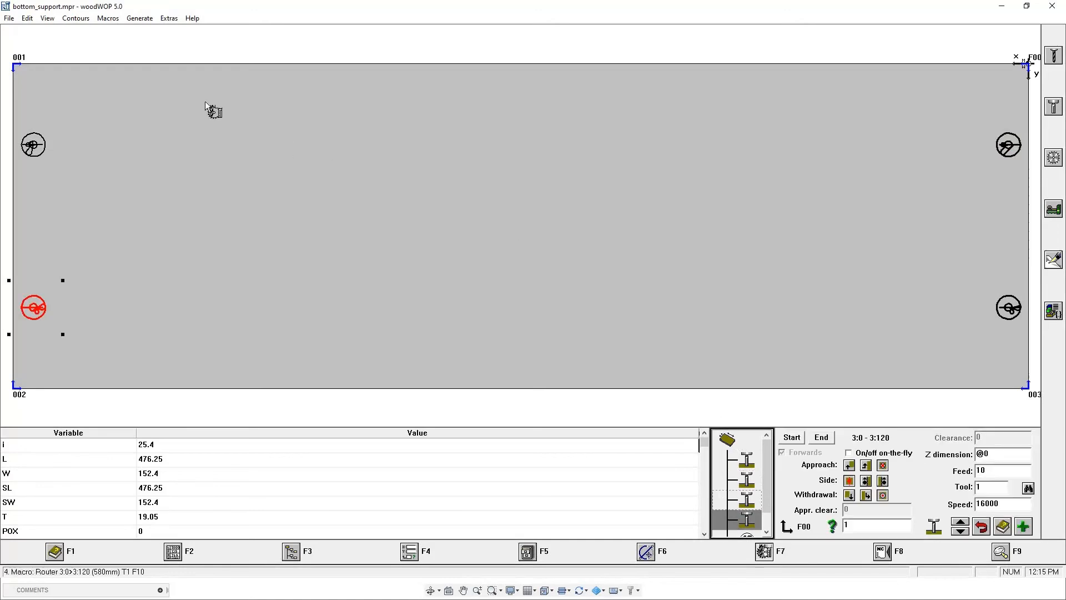
# Reopen the recent sides_partitiions program and check its last three routing operations, covering the two end holes and the corner notch.
pyautogui.click(9, 19)
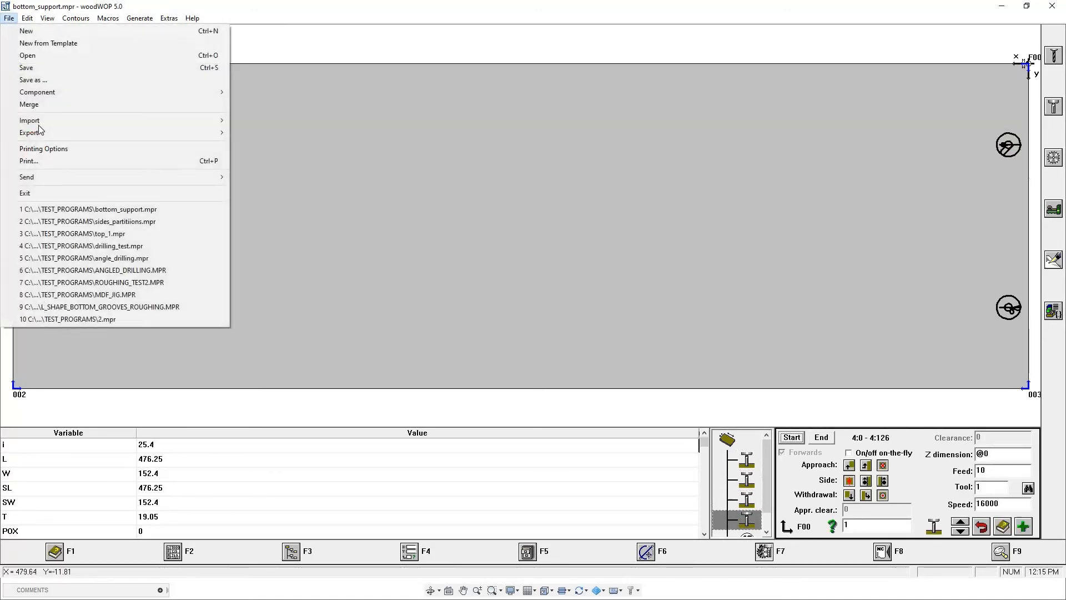
pyautogui.click(92, 221)
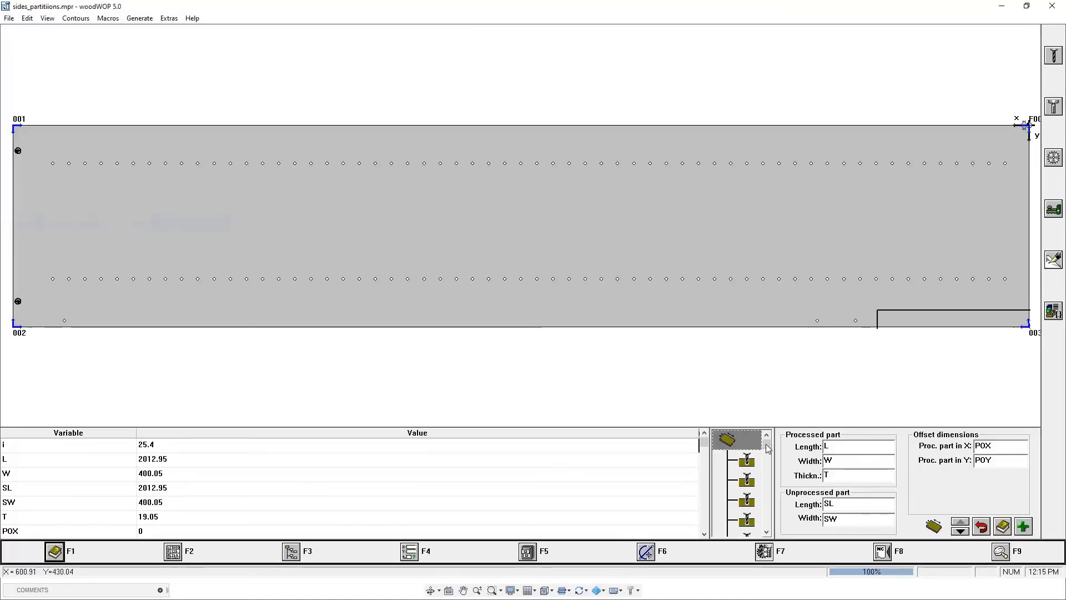
pyautogui.moveTo(767, 446); pyautogui.dragTo(767, 525)
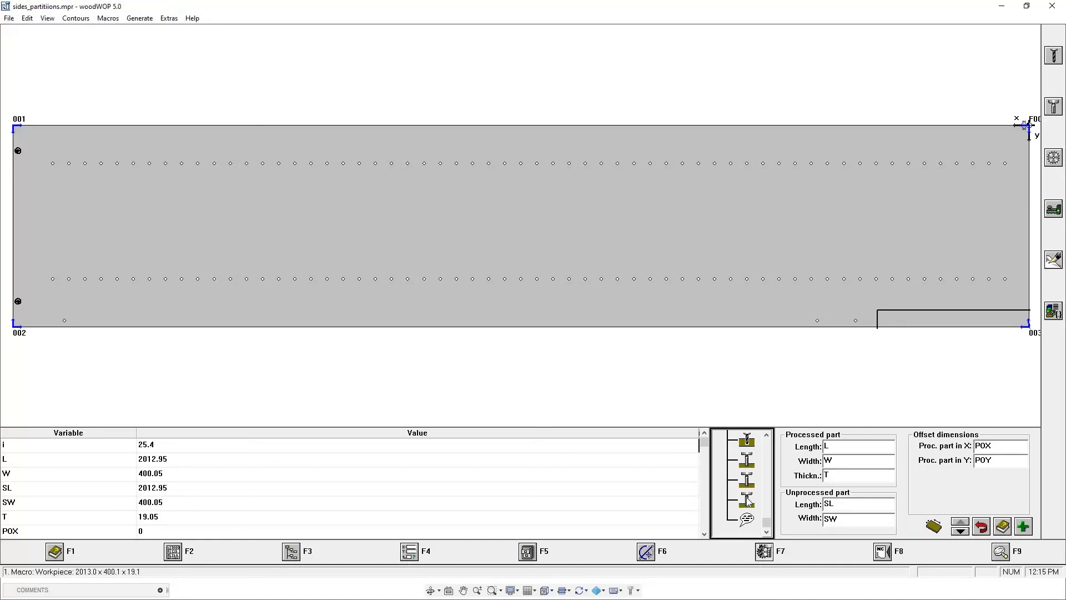
pyautogui.click(748, 501)
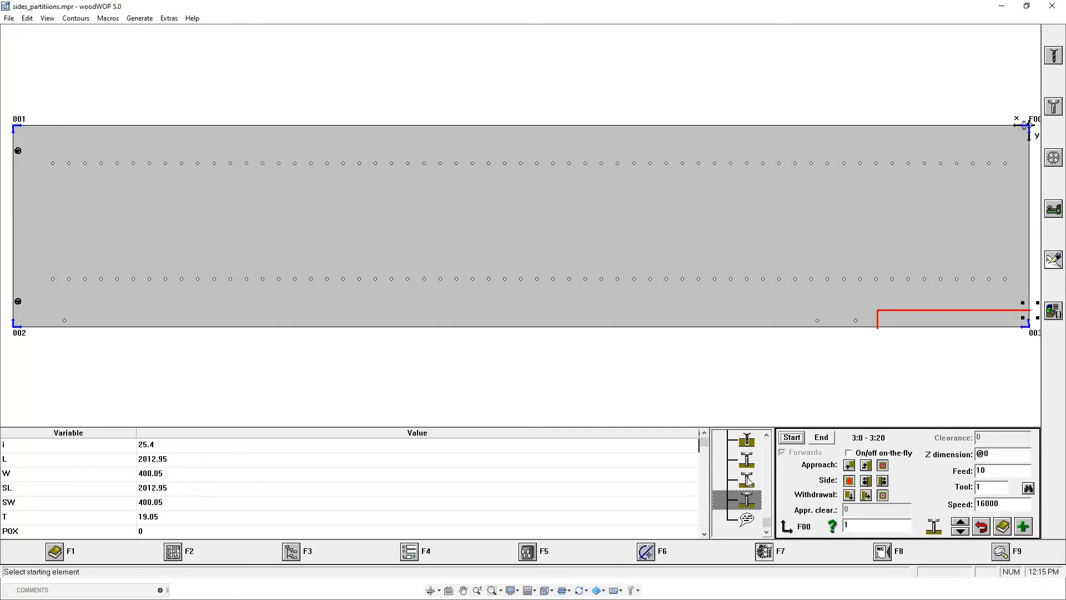
pyautogui.click(748, 479)
pyautogui.click(748, 459)
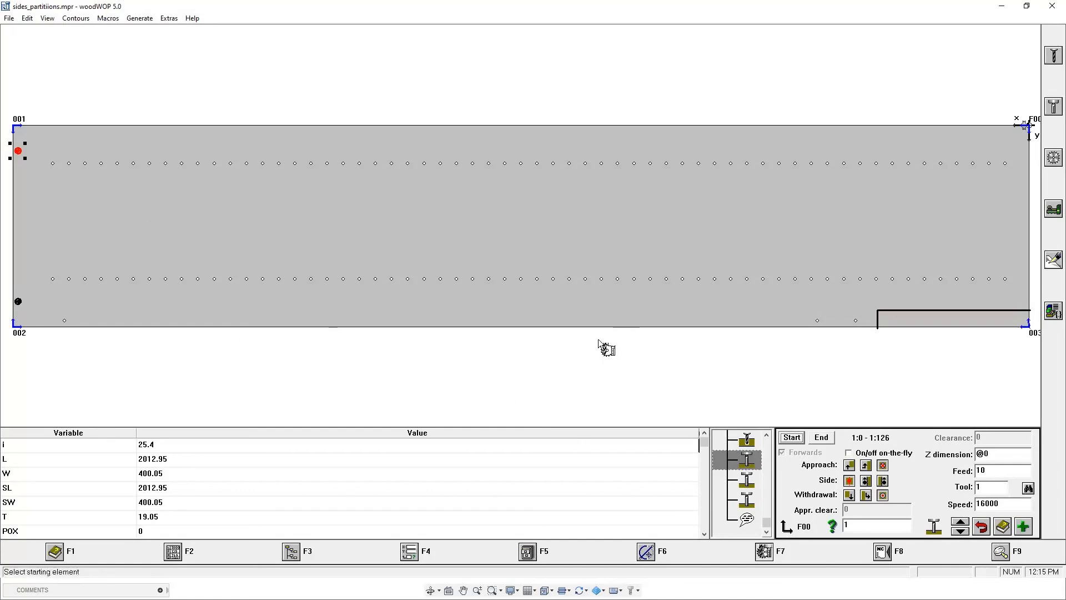
pyautogui.click(748, 480)
pyautogui.click(748, 502)
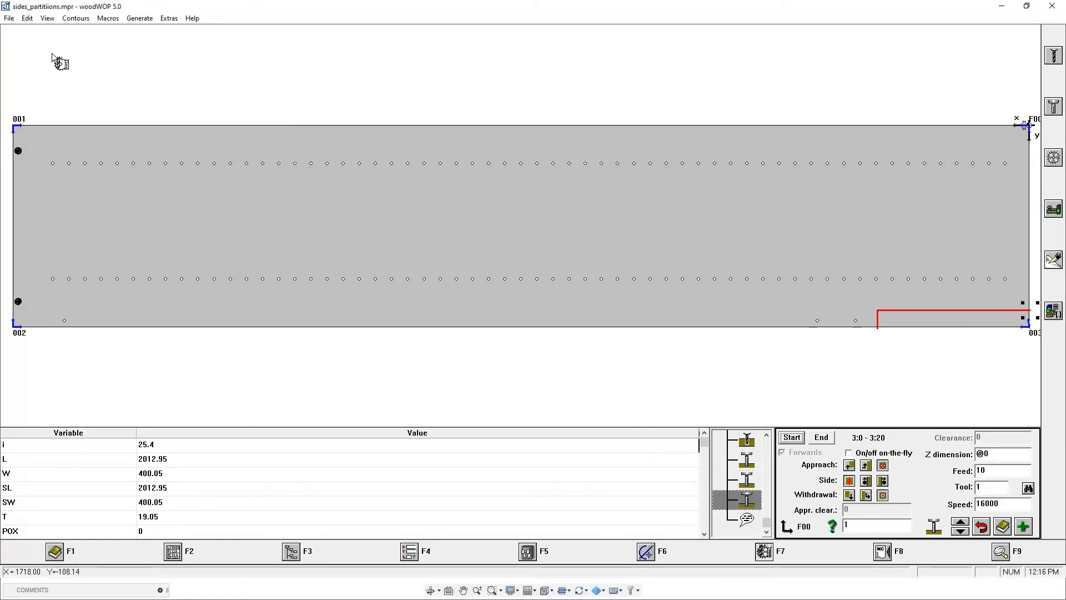
# Open the top_support program from the TEST_PROGRAMS folder.
pyautogui.click(9, 18)
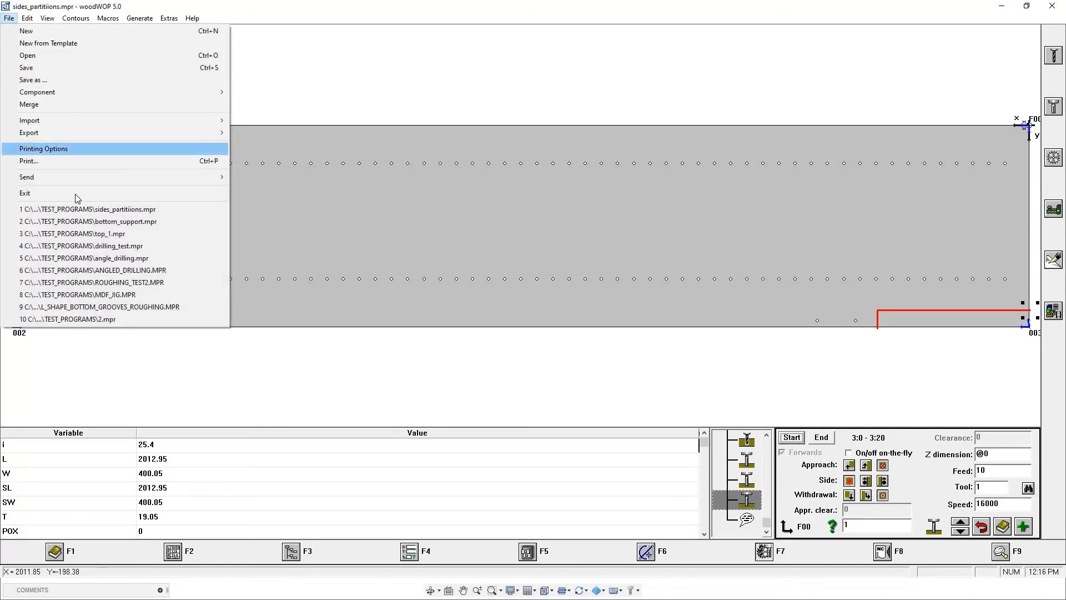
pyautogui.click(136, 55)
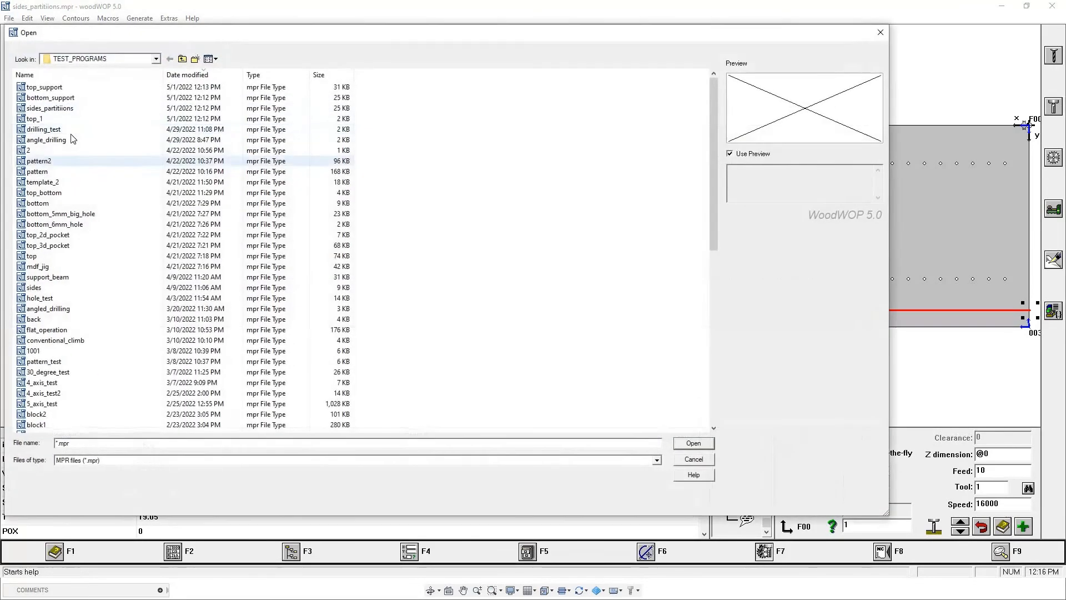
pyautogui.click(44, 87)
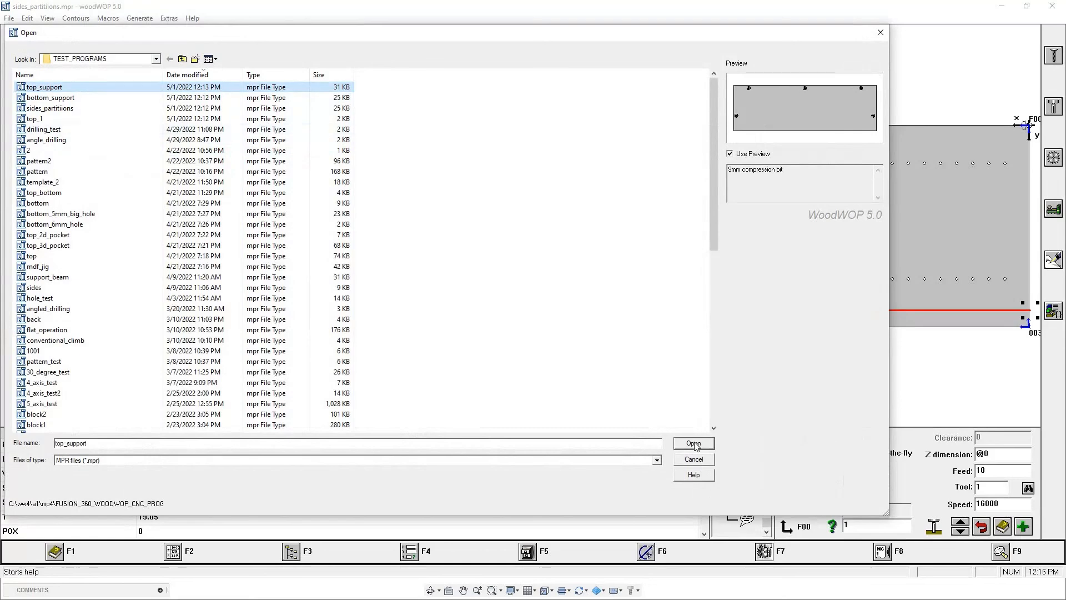
pyautogui.click(694, 443)
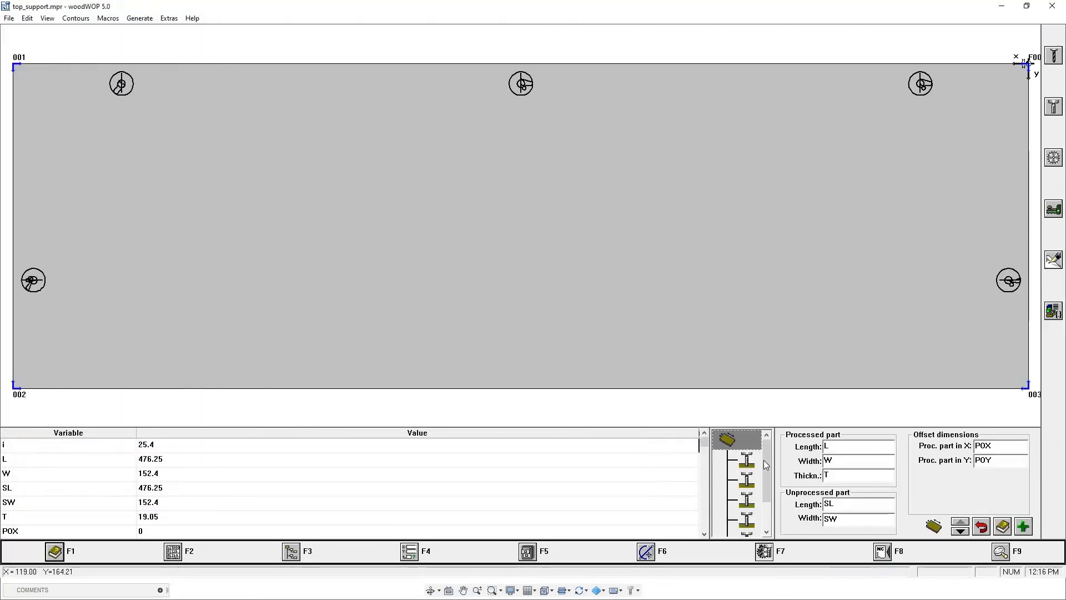
# Step through the top support's five routing operations to check the hole each one machines.
pyautogui.moveTo(768, 465); pyautogui.dragTo(745, 462)
pyautogui.click(748, 465)
pyautogui.click(750, 479)
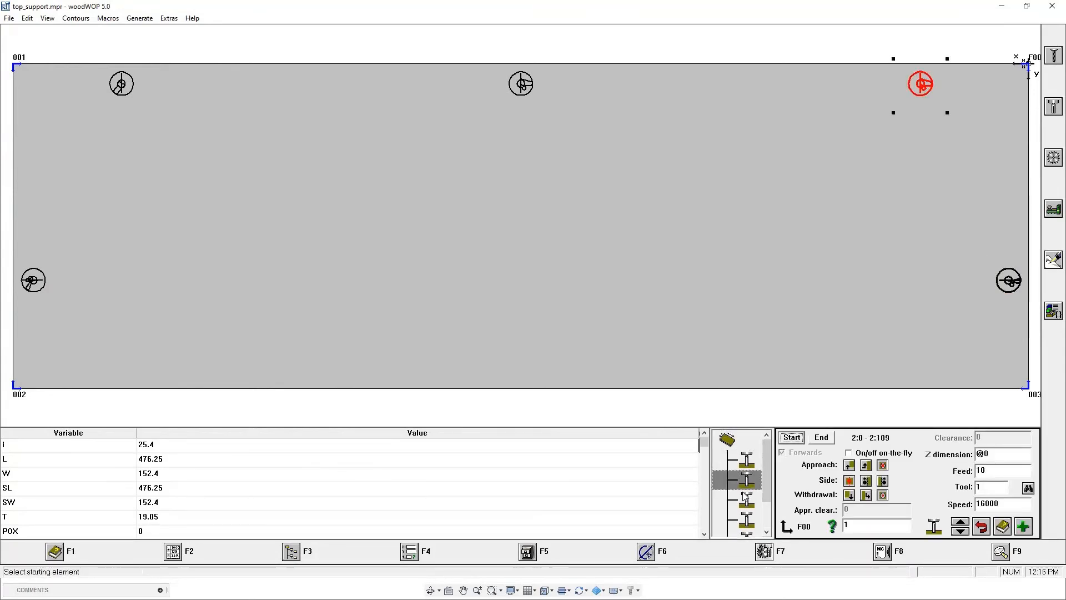
pyautogui.click(752, 499)
pyautogui.moveTo(768, 490); pyautogui.dragTo(755, 502)
pyautogui.press('Down')
pyautogui.press('Down')
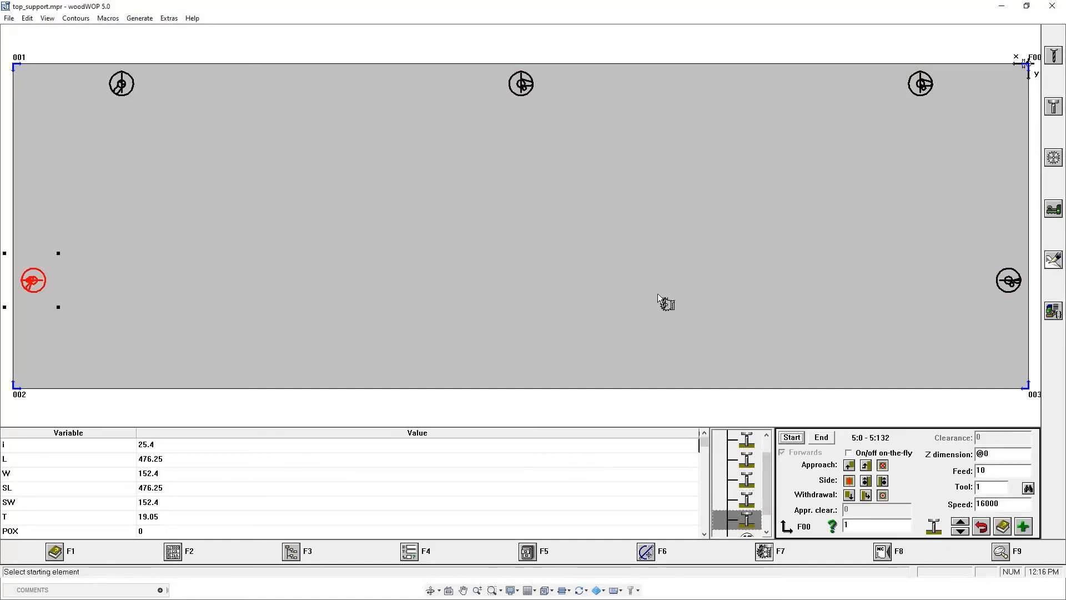